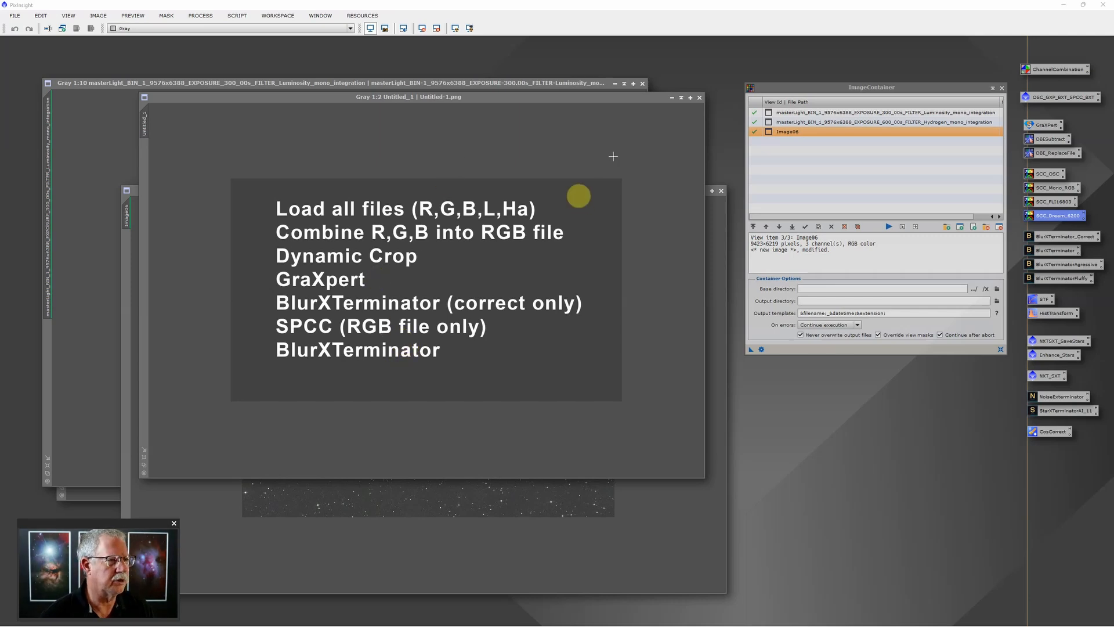
Minimize the Untitled_1 notes image, move its icon aside, and bring the luminosity master forward
{"action": "left_click", "coordinate": [672, 97]}
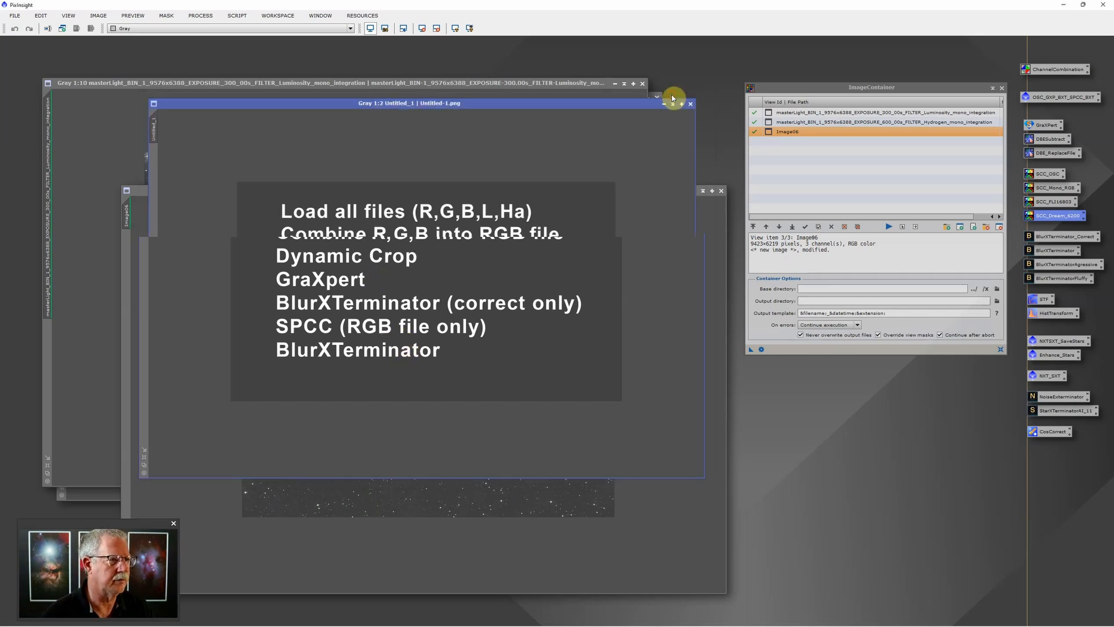
{"action": "left_click_drag", "start_coordinate": [447, 294], "coordinate": [875, 550]}
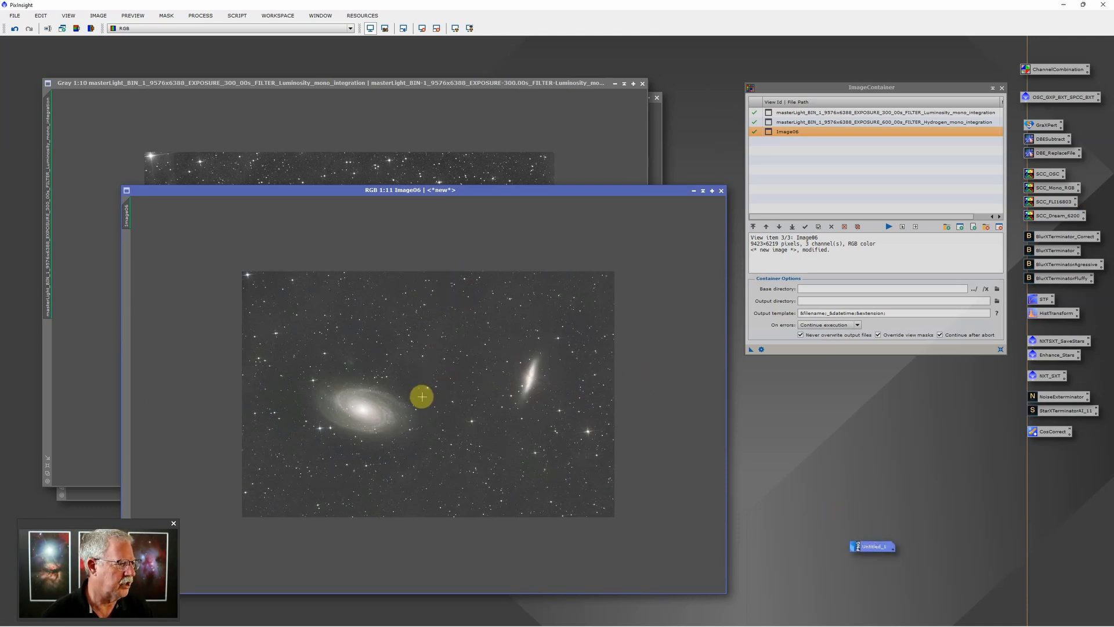
{"action": "scroll", "coordinate": [421, 399], "scroll_direction": "up", "scroll_amount": 3}
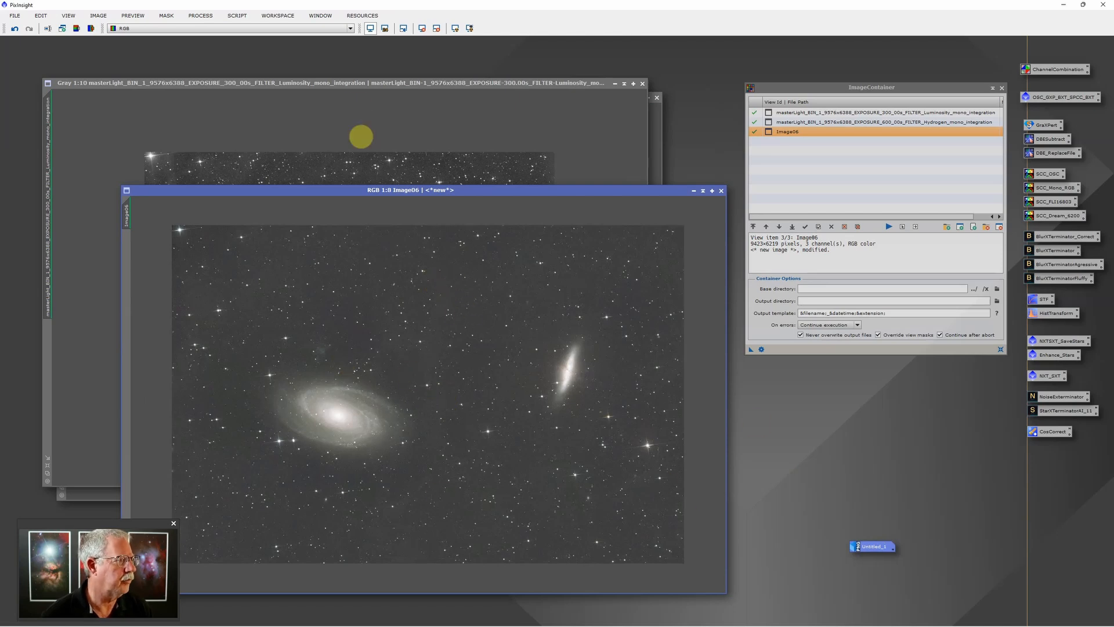
{"action": "left_click", "coordinate": [360, 86]}
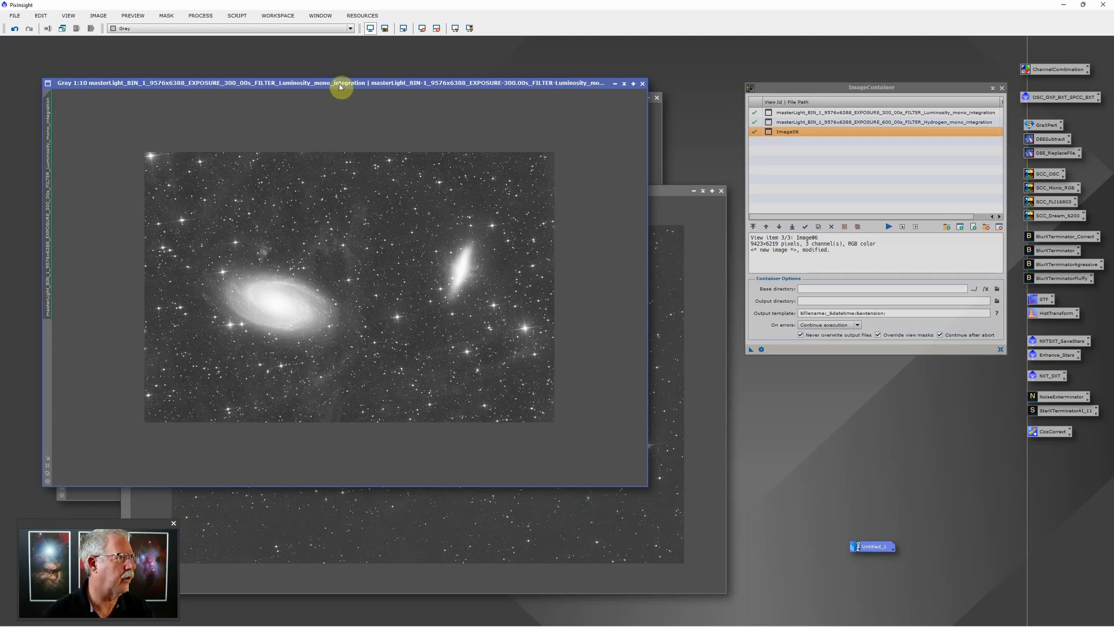
Lower the luminosity window, zoom through the hydrogen image, check Image06, then return to the luminosity master
{"action": "left_click_drag", "start_coordinate": [339, 87], "coordinate": [344, 155]}
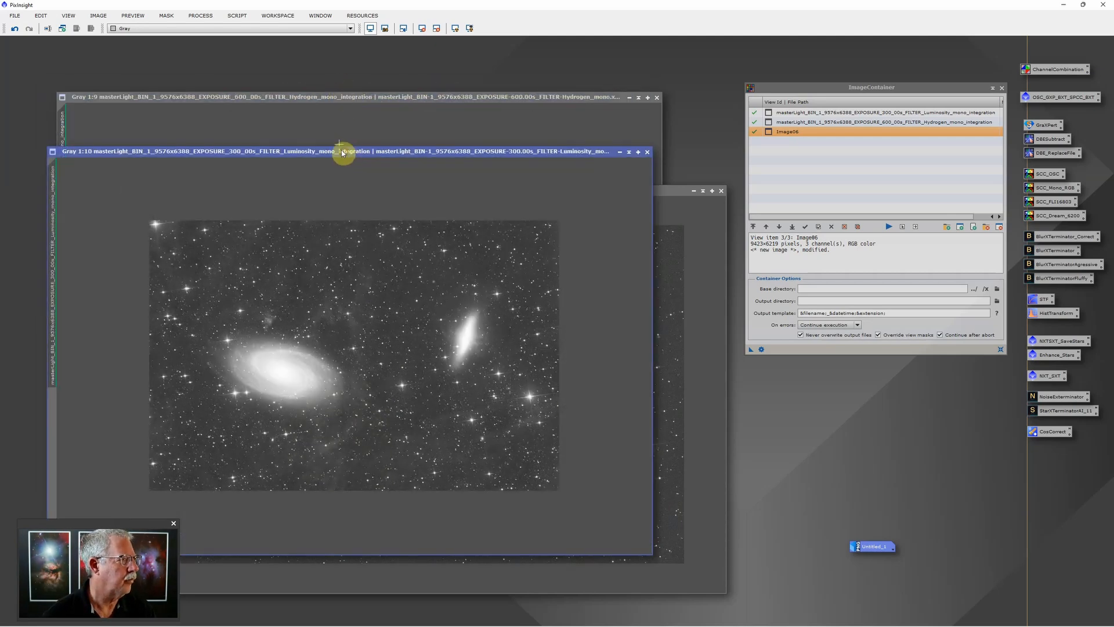
{"action": "left_click", "coordinate": [358, 100]}
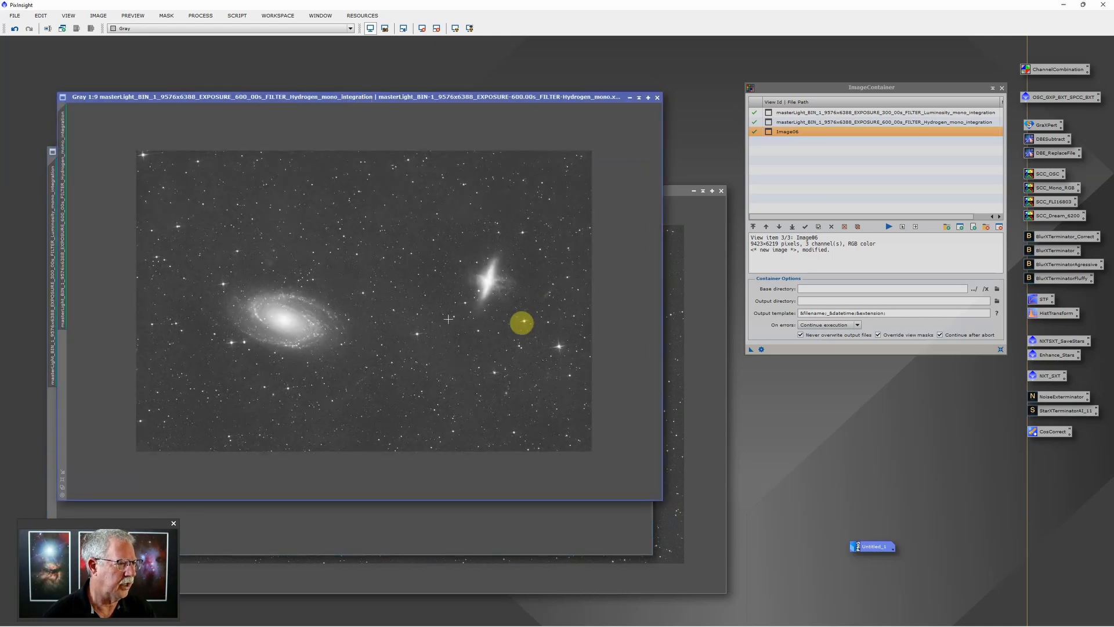
{"action": "scroll", "coordinate": [497, 292], "scroll_direction": "down", "scroll_amount": 2}
{"action": "scroll", "coordinate": [497, 291], "scroll_direction": "up", "scroll_amount": 2}
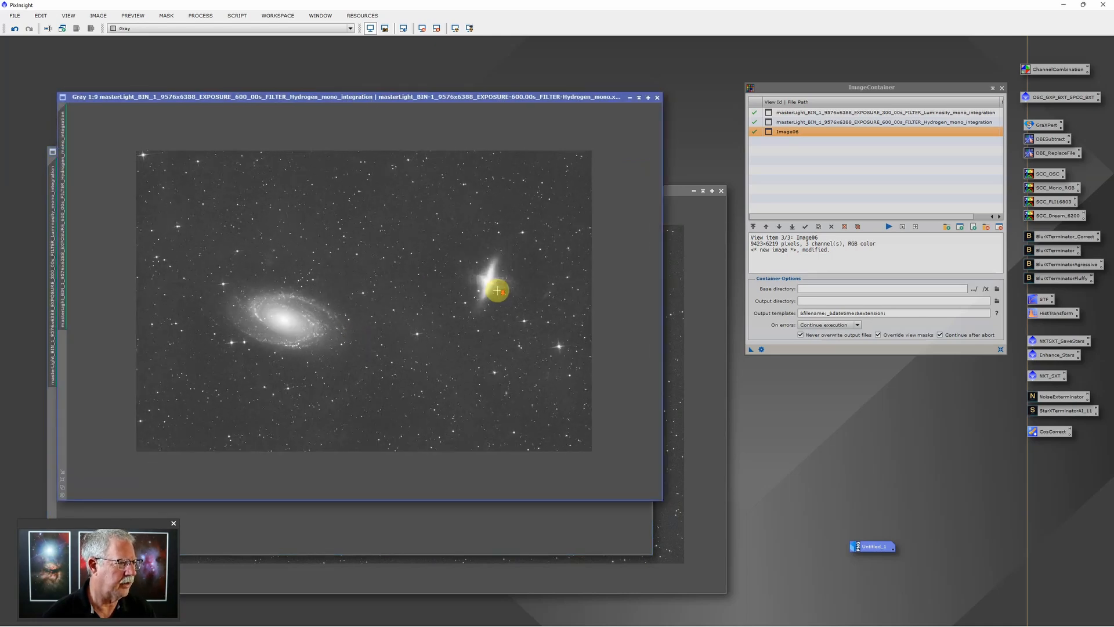
{"action": "scroll", "coordinate": [498, 292], "scroll_direction": "up", "scroll_amount": 2}
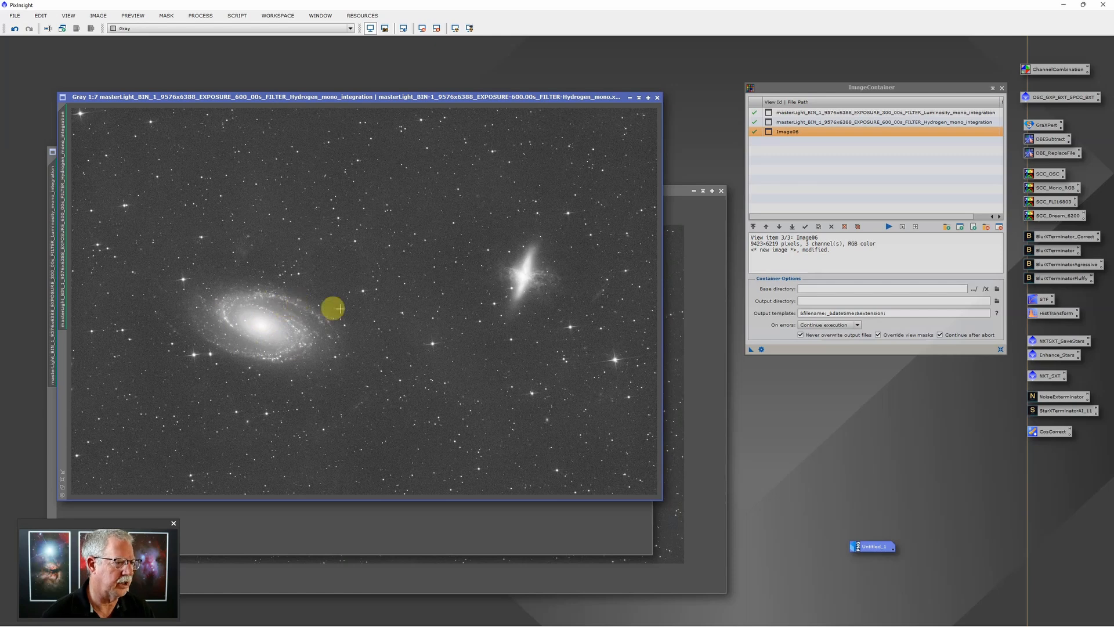
{"action": "scroll", "coordinate": [341, 308], "scroll_direction": "down", "scroll_amount": 2}
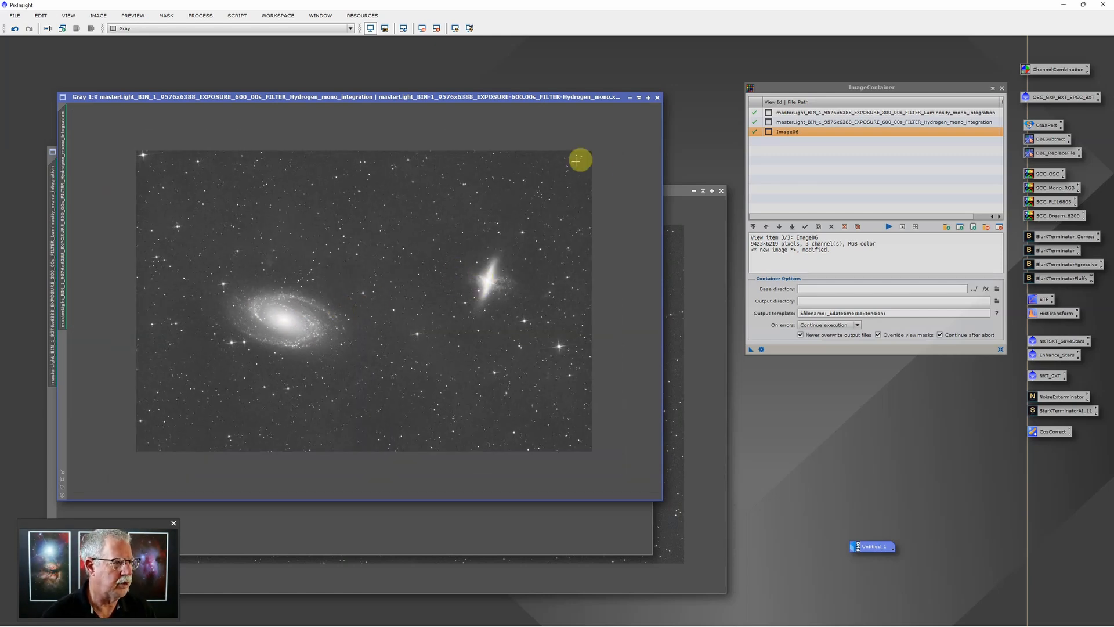
{"action": "left_click", "coordinate": [676, 196]}
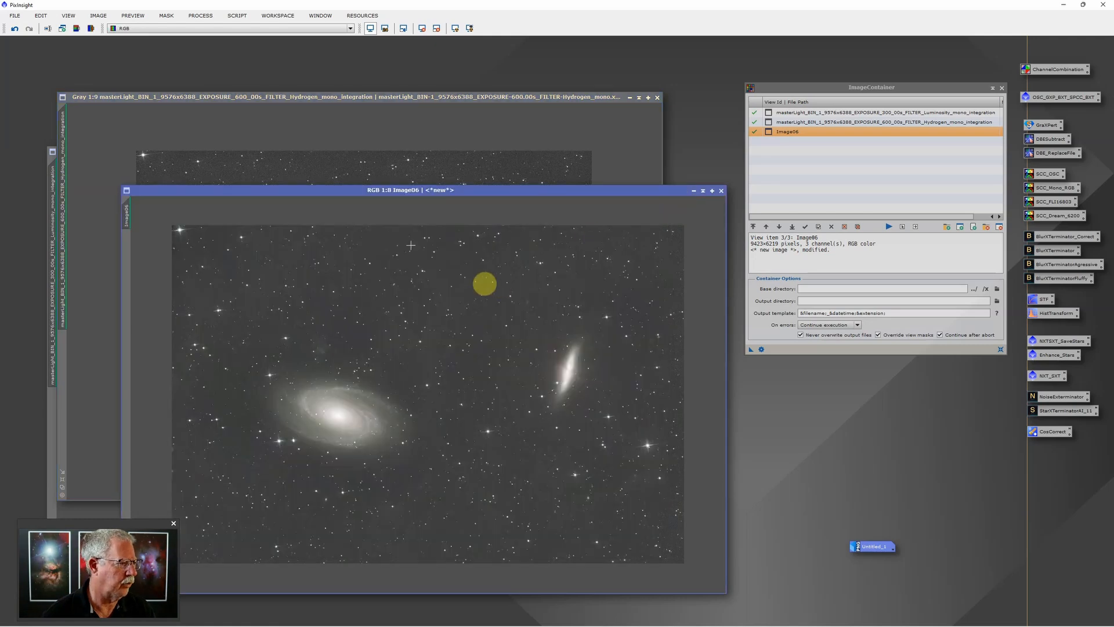
{"action": "left_click", "coordinate": [113, 505]}
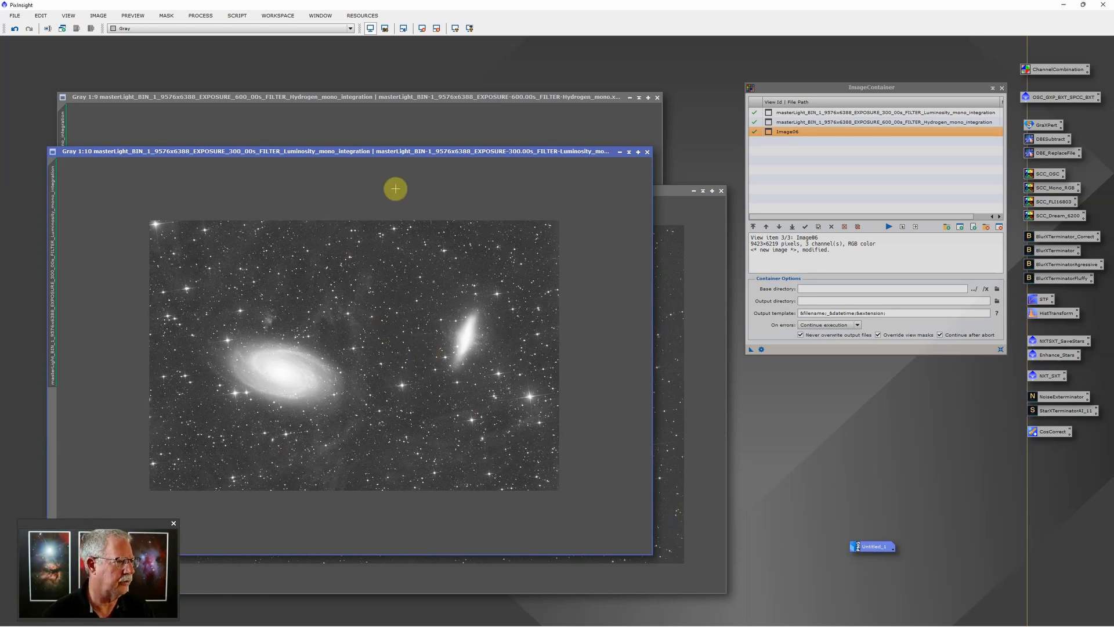
Duplicate the luminosity master image and move the clone window to the left
{"action": "right_click", "coordinate": [400, 235]}
{"action": "left_click", "coordinate": [446, 281]}
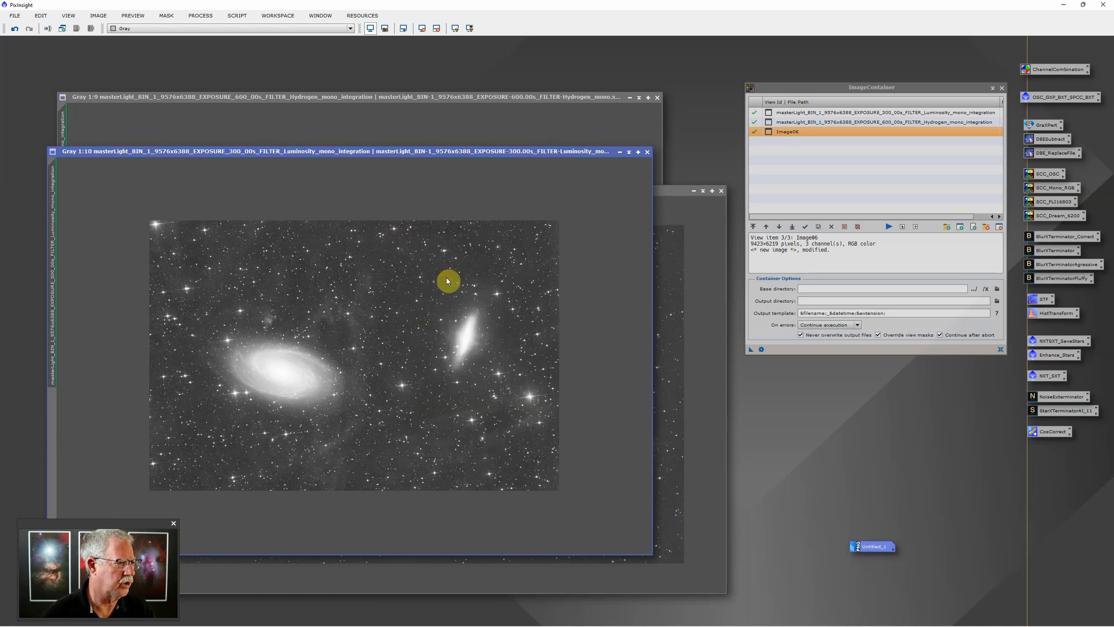
{"action": "left_click_drag", "start_coordinate": [519, 181], "coordinate": [306, 174]}
{"action": "scroll", "coordinate": [455, 417], "scroll_direction": "down", "scroll_amount": 2}
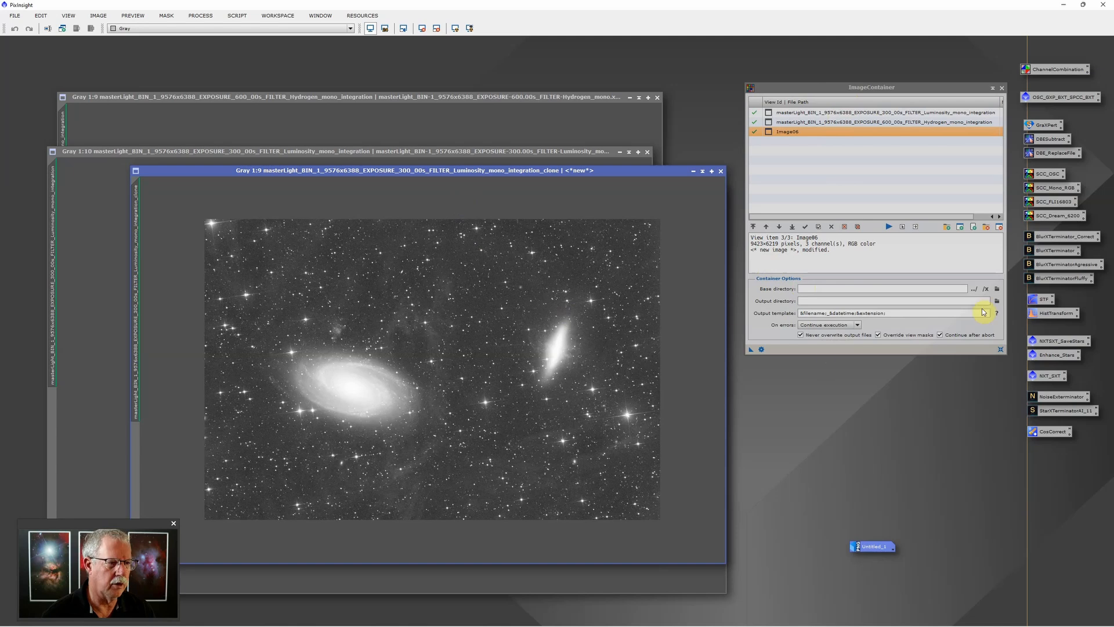
Add the luminosity _clone view to the ImageContainer list
{"action": "left_click", "coordinate": [961, 227]}
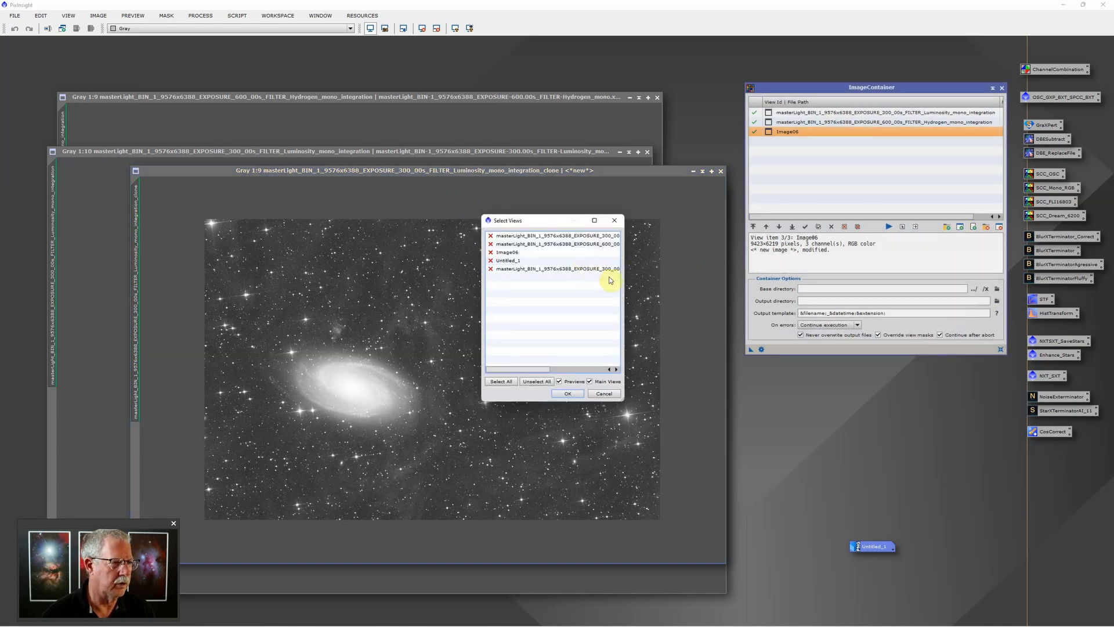
{"action": "left_click_drag", "start_coordinate": [625, 279], "coordinate": [745, 282]}
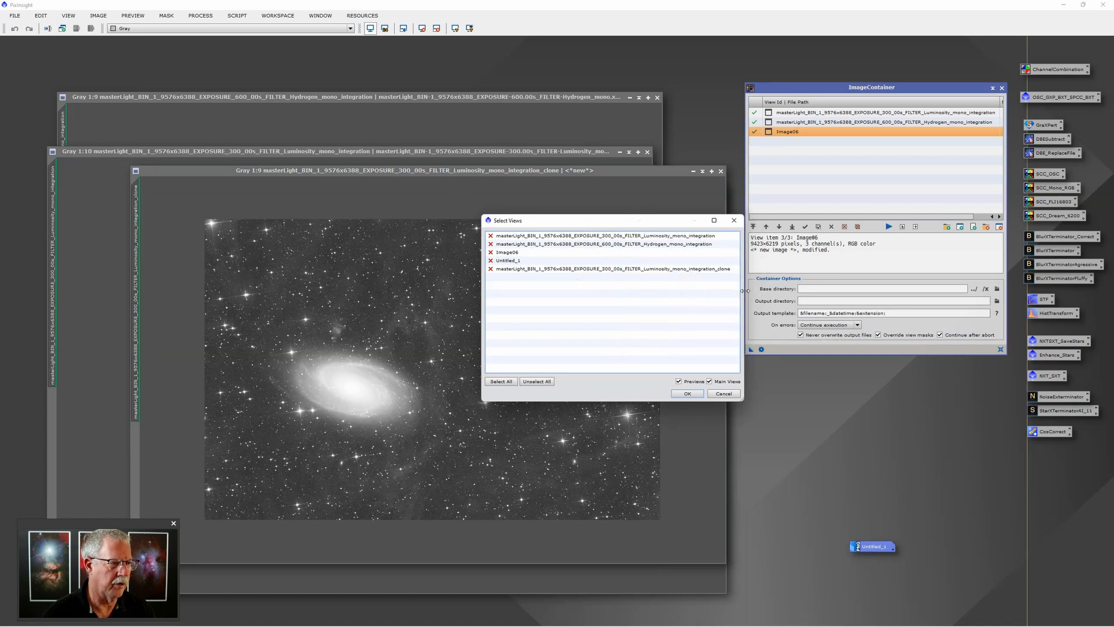
{"action": "left_click", "coordinate": [546, 271]}
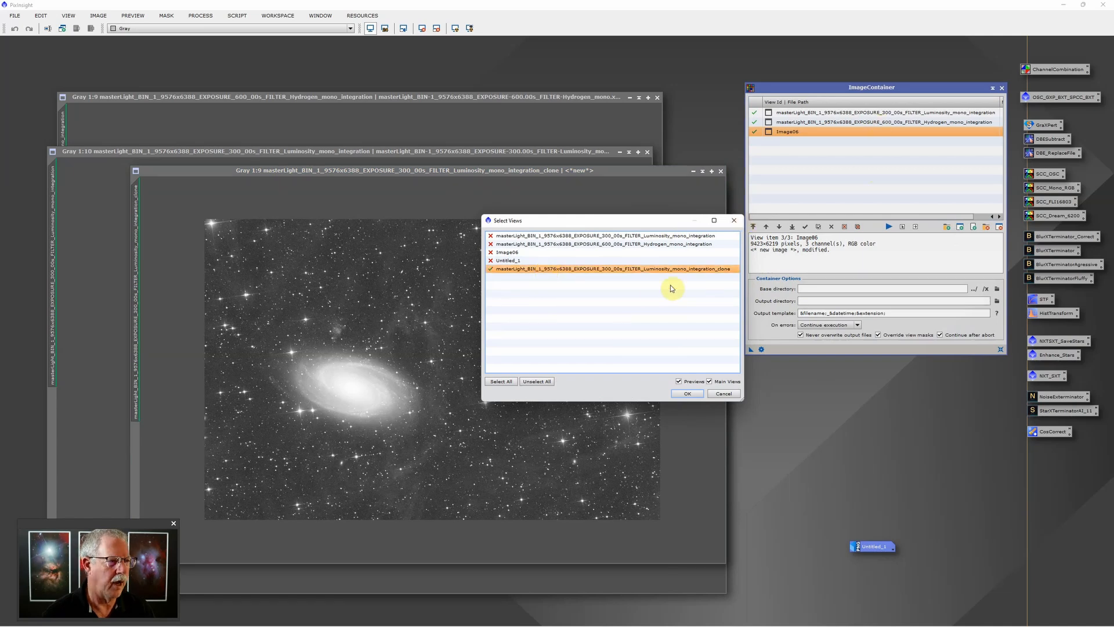
{"action": "left_click", "coordinate": [687, 394]}
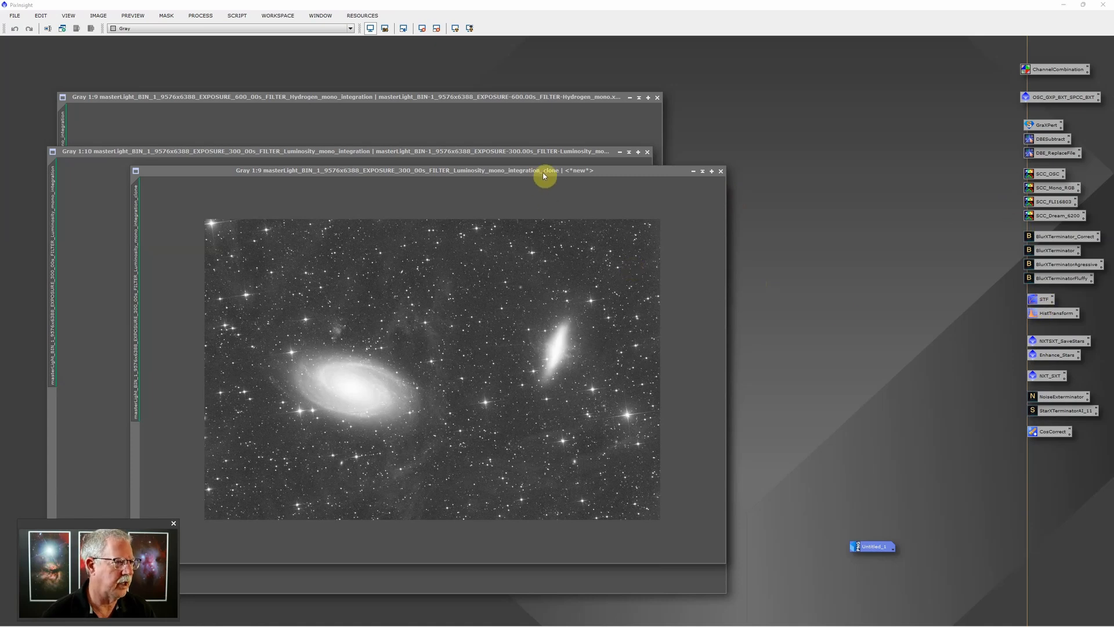
Open ScreenTransferFunction and HistogramTransformation, and auto-stretch the luminosity clone with STF
{"action": "left_click_drag", "start_coordinate": [545, 176], "coordinate": [626, 147]}
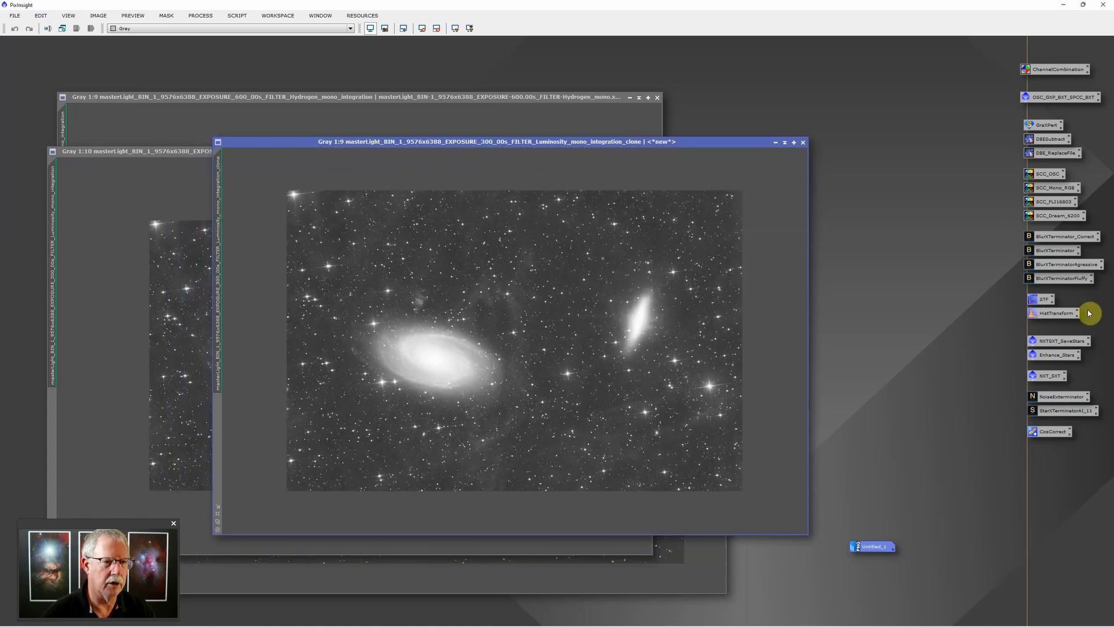
{"action": "double_click", "coordinate": [1044, 300]}
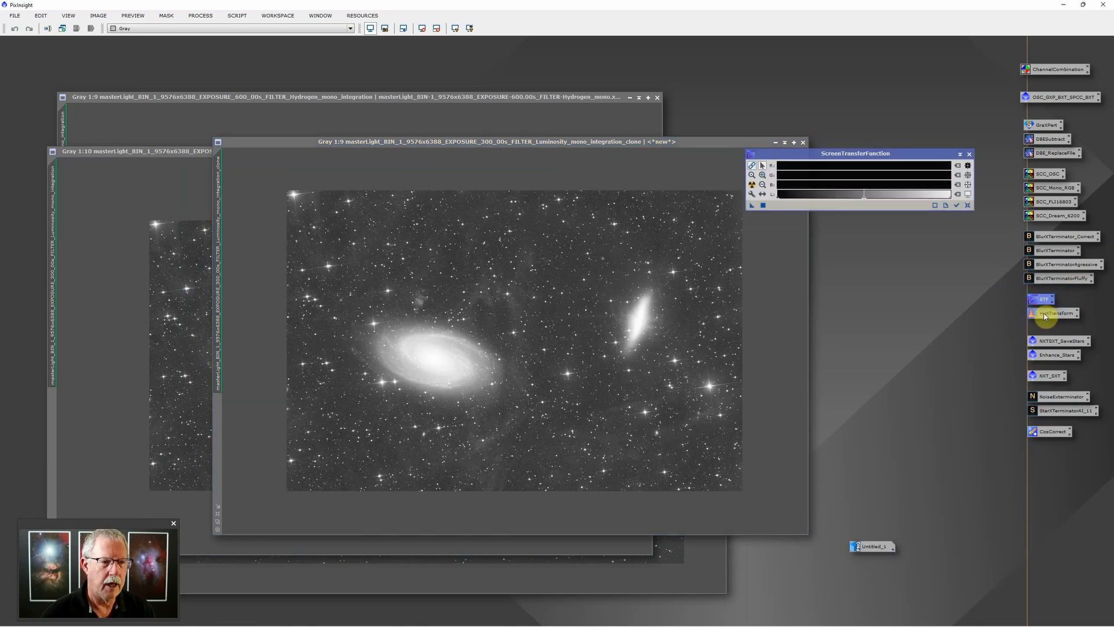
{"action": "double_click", "coordinate": [1047, 315]}
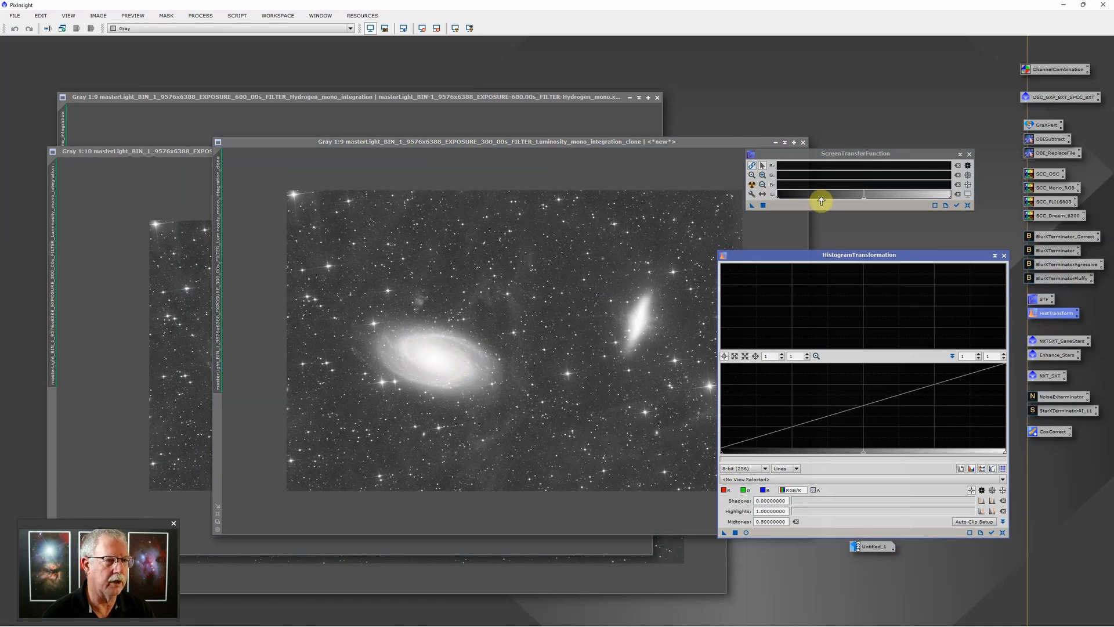
{"action": "scroll", "coordinate": [800, 171], "scroll_direction": "up", "scroll_amount": 10}
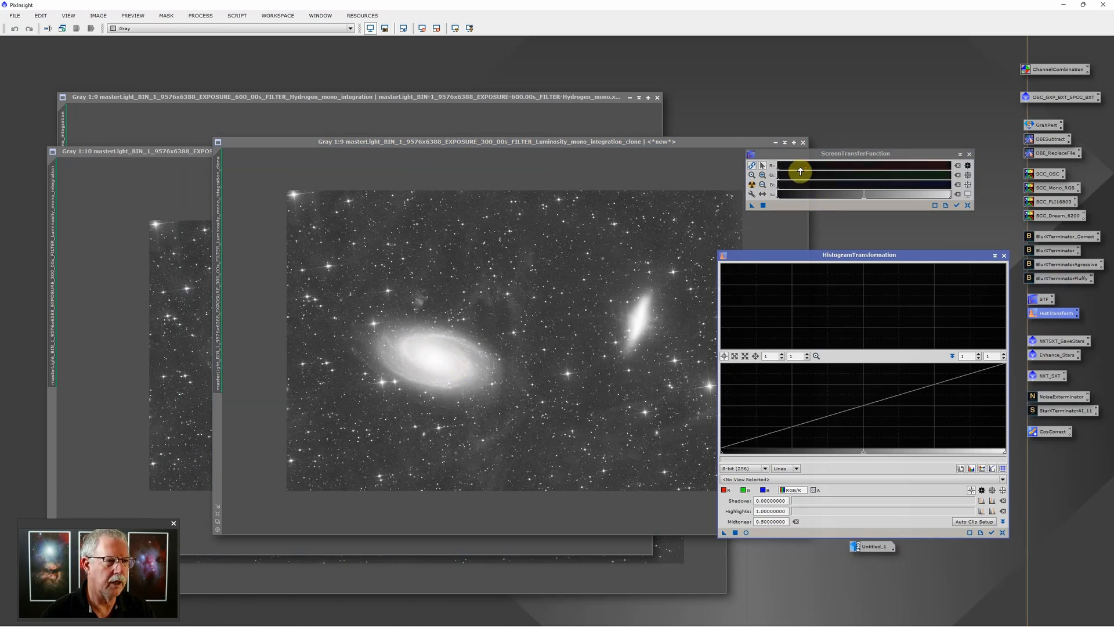
{"action": "scroll", "coordinate": [800, 171], "scroll_direction": "down", "scroll_amount": 10}
{"action": "scroll", "coordinate": [801, 171], "scroll_direction": "up", "scroll_amount": 10}
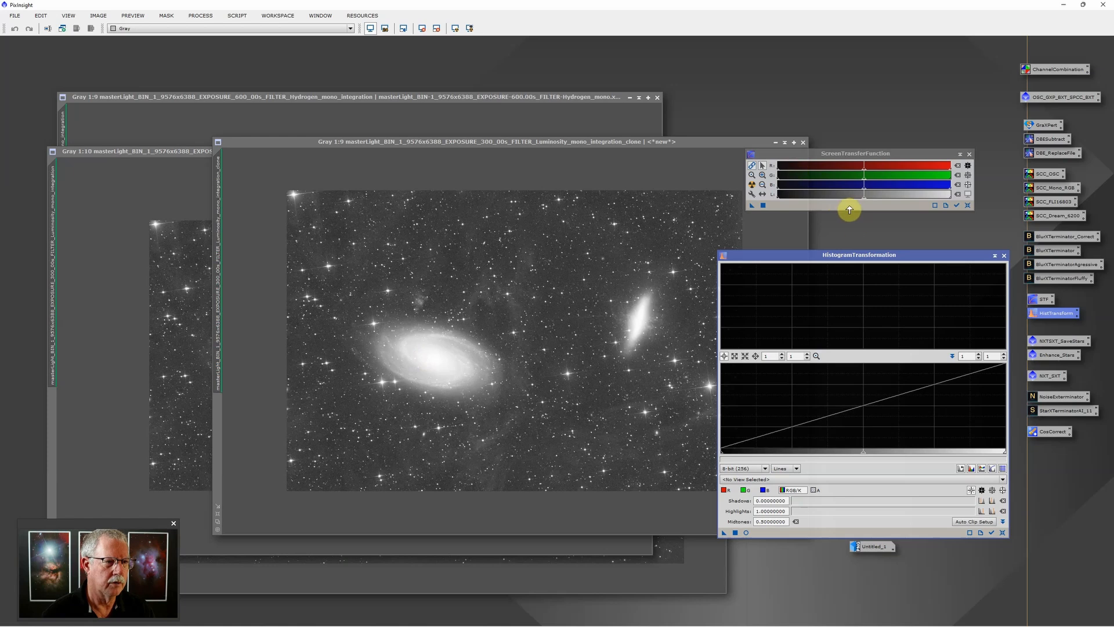
{"action": "left_click", "coordinate": [752, 184]}
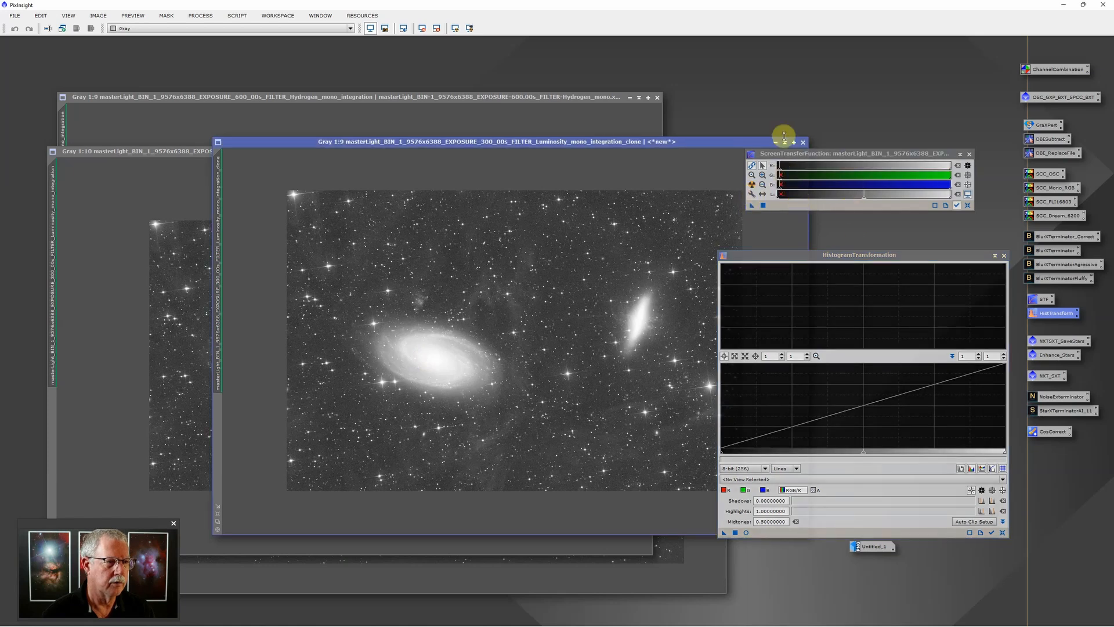
{"action": "scroll", "coordinate": [806, 170], "scroll_direction": "down", "scroll_amount": 10}
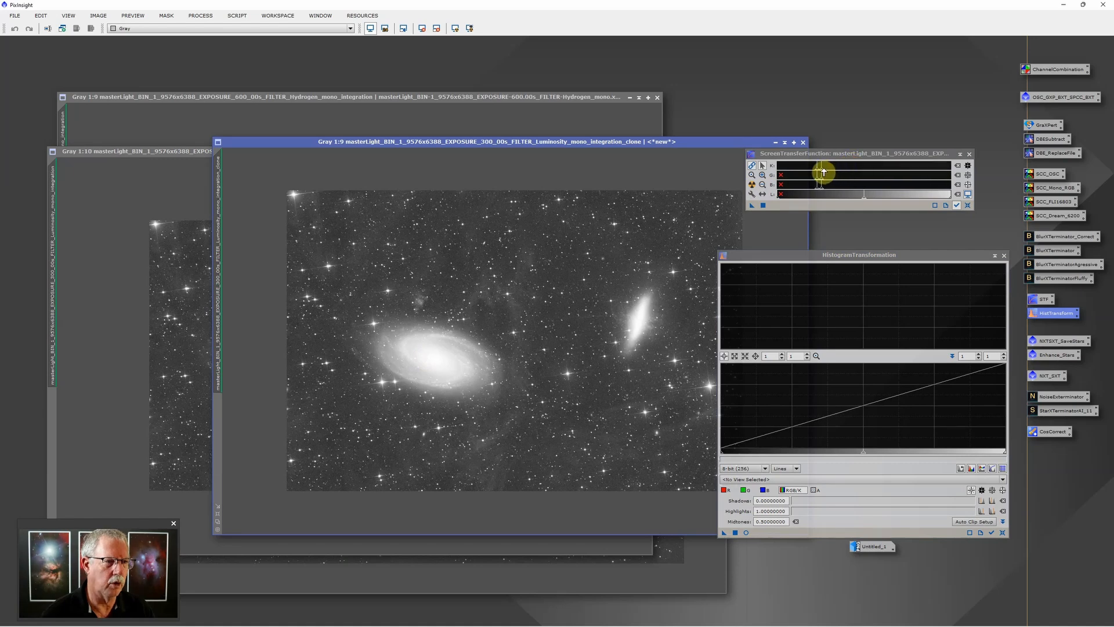
{"action": "left_click_drag", "start_coordinate": [821, 171], "coordinate": [852, 170]}
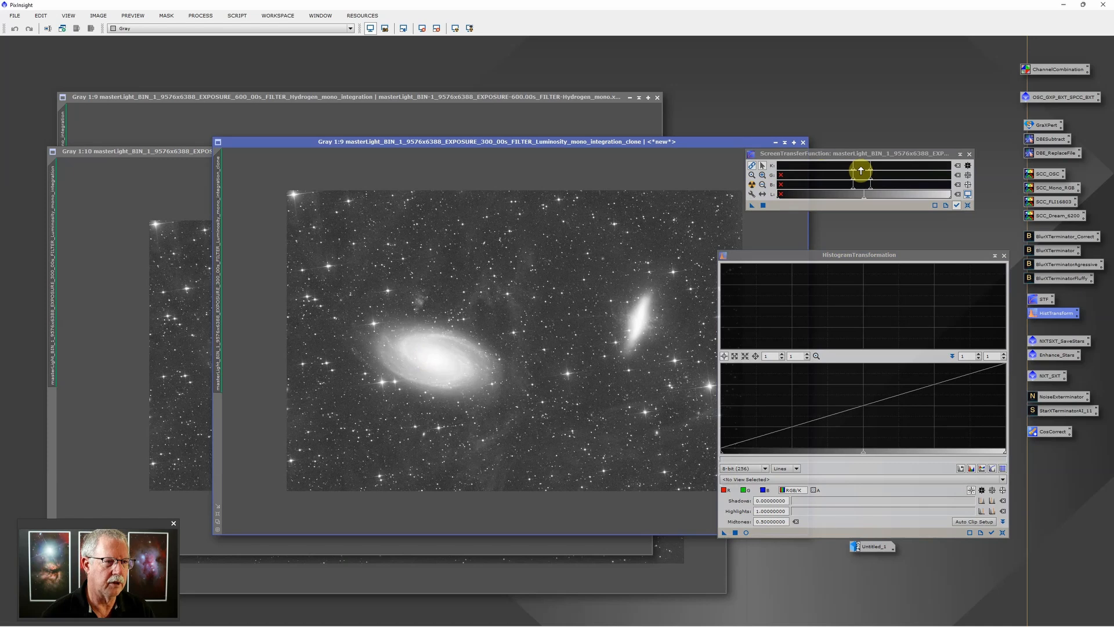
{"action": "scroll", "coordinate": [861, 171], "scroll_direction": "down", "scroll_amount": 1}
{"action": "left_click_drag", "start_coordinate": [848, 171], "coordinate": [934, 175]}
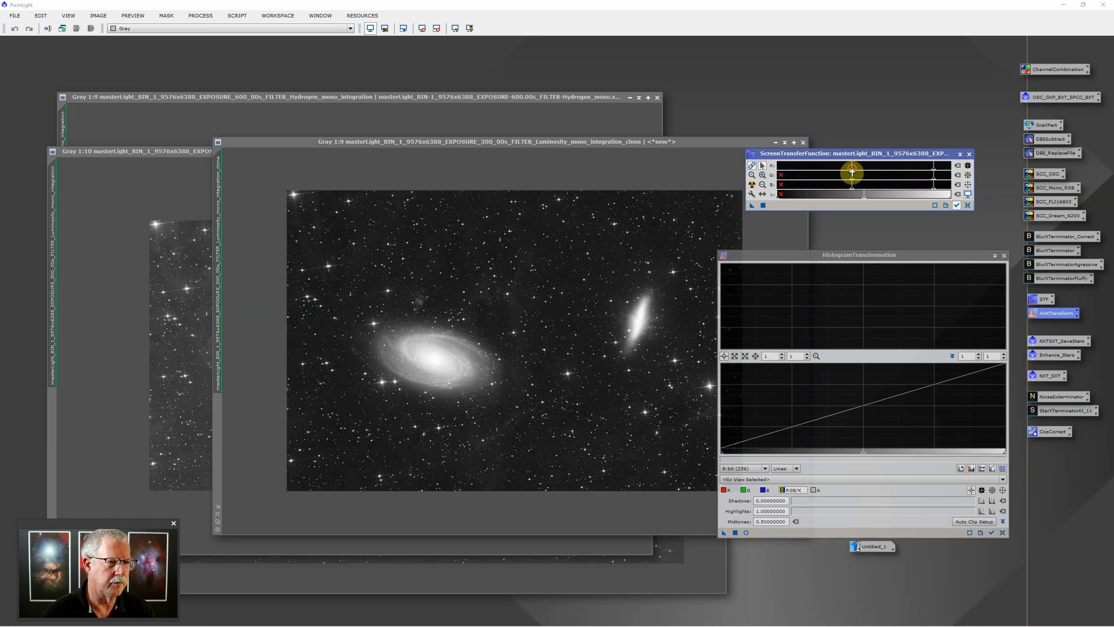
{"action": "left_click_drag", "start_coordinate": [852, 174], "coordinate": [845, 174]}
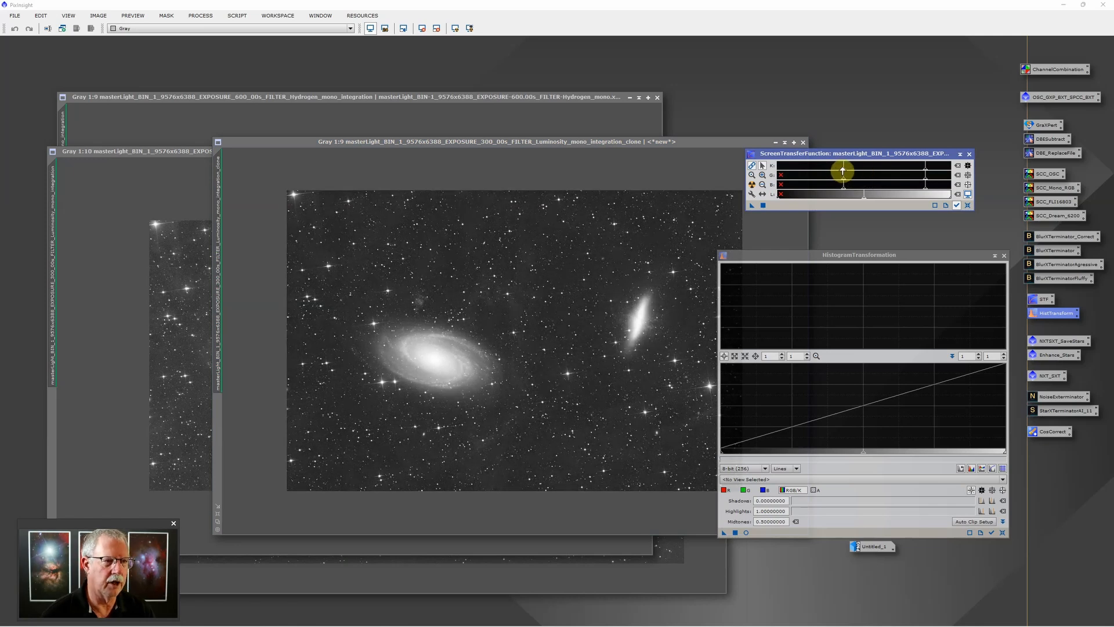
{"action": "scroll", "coordinate": [868, 166], "scroll_direction": "down", "scroll_amount": 1}
{"action": "left_click_drag", "start_coordinate": [893, 172], "coordinate": [914, 172]}
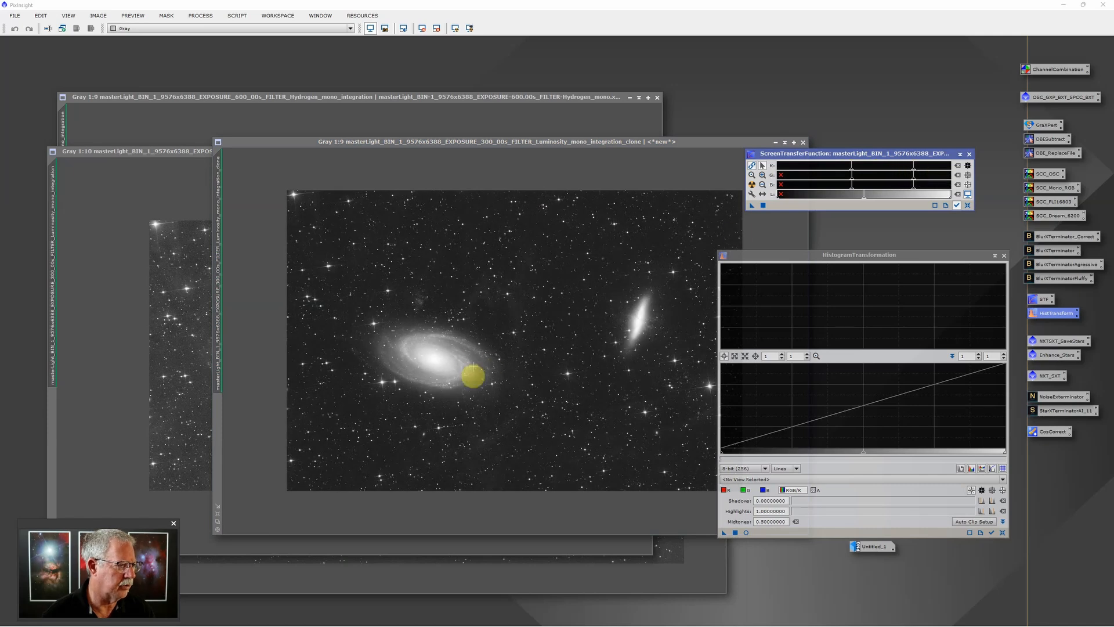
{"action": "scroll", "coordinate": [448, 360], "scroll_direction": "down", "scroll_amount": 3}
{"action": "scroll", "coordinate": [448, 358], "scroll_direction": "up", "scroll_amount": 6}
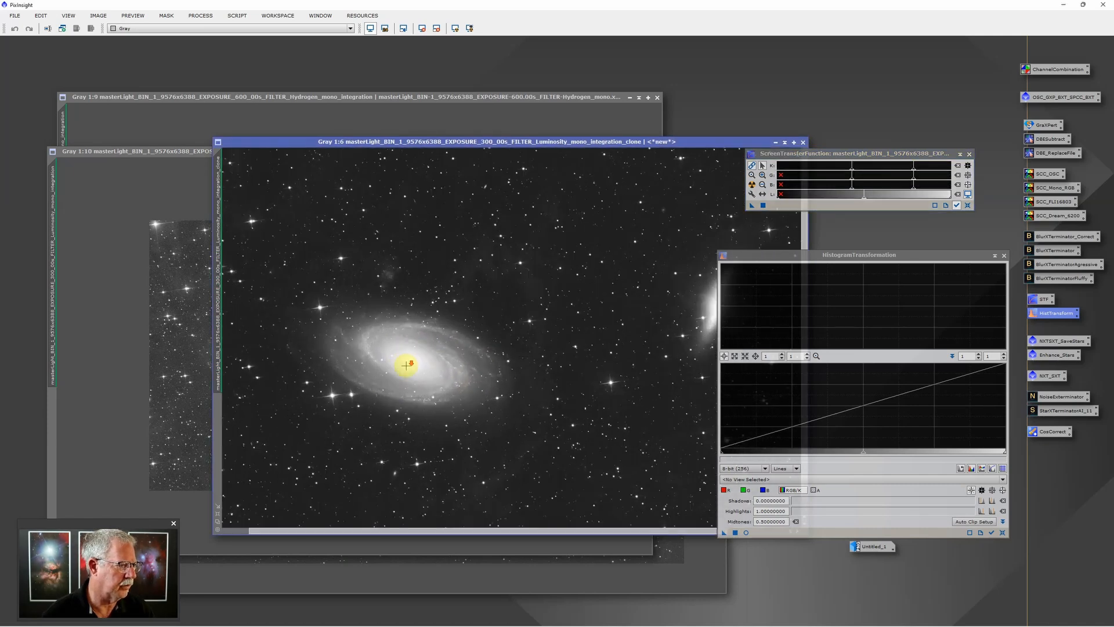
{"action": "scroll", "coordinate": [426, 356], "scroll_direction": "up", "scroll_amount": 1}
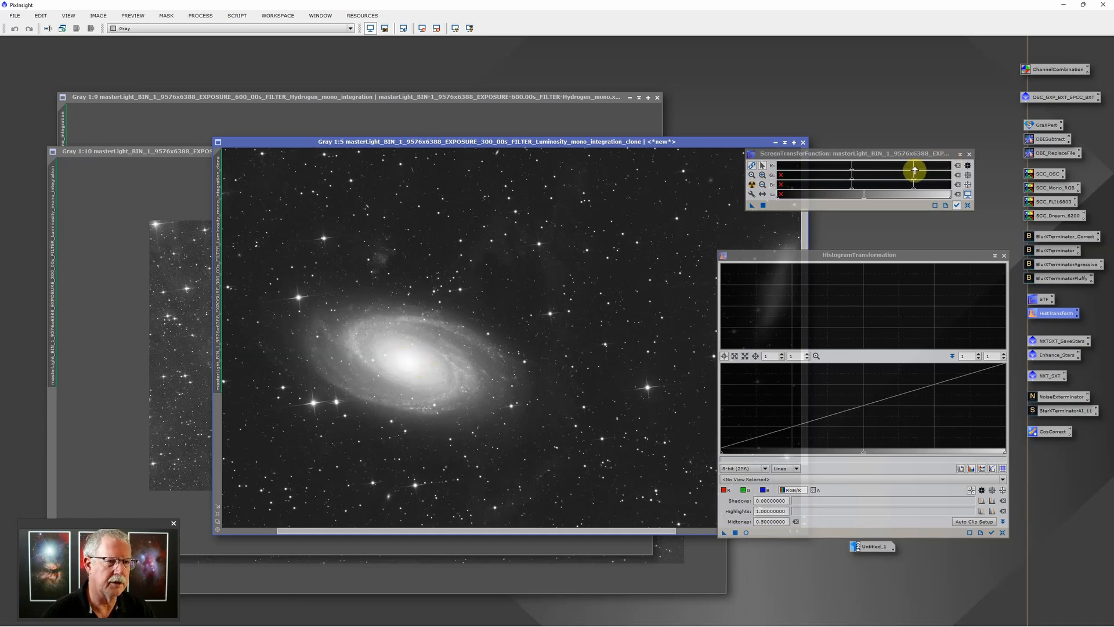
{"action": "left_click_drag", "start_coordinate": [915, 173], "coordinate": [922, 173]}
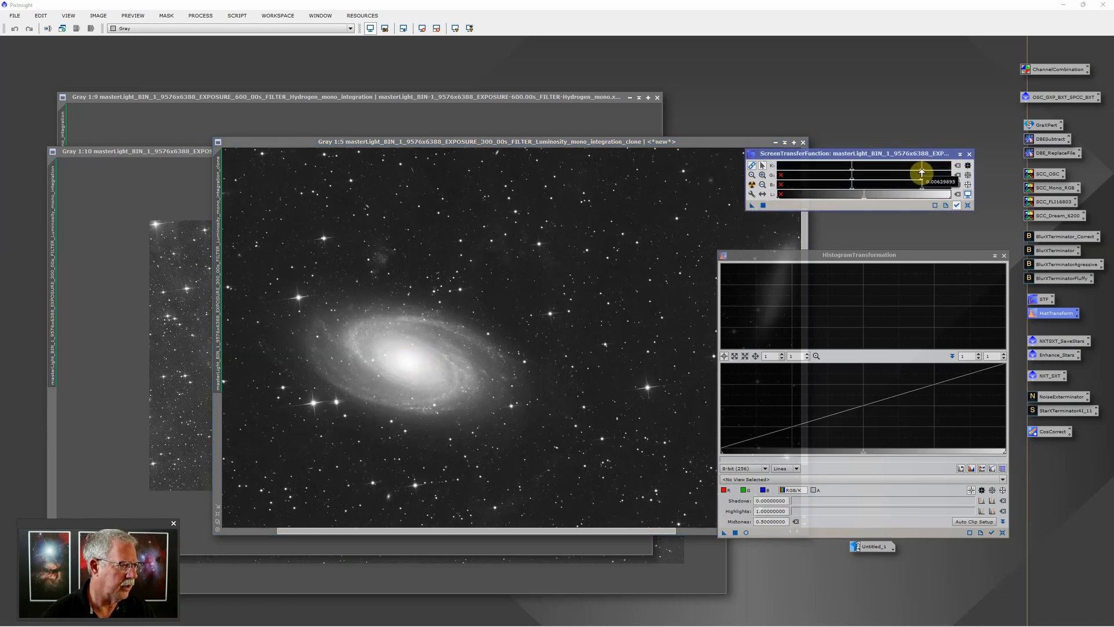
{"action": "left_click_drag", "start_coordinate": [852, 172], "coordinate": [850, 173]}
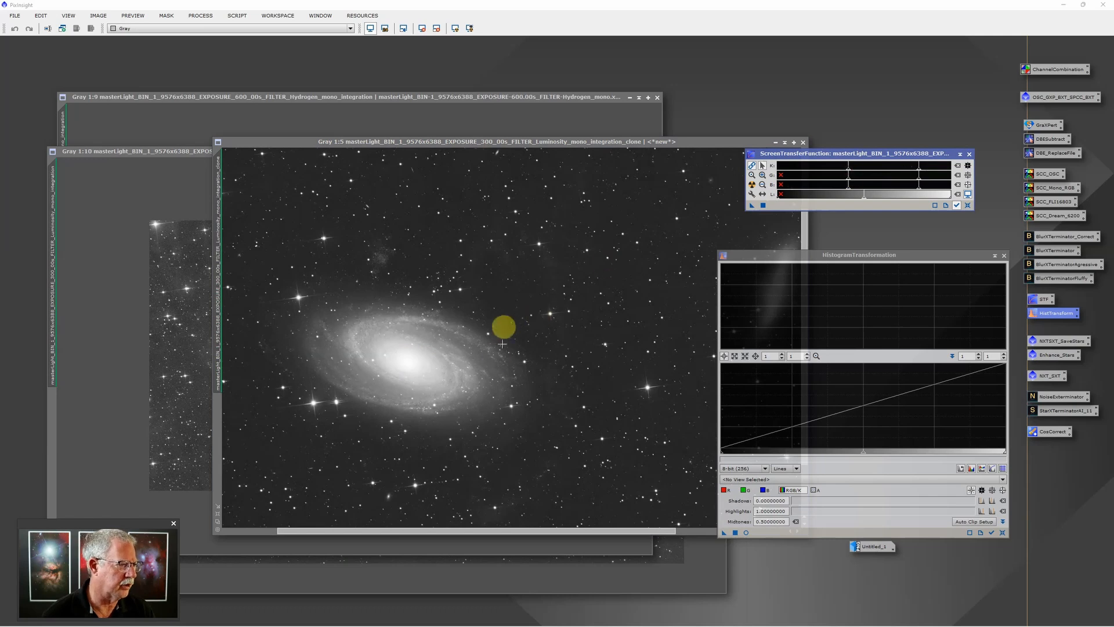
{"action": "left_click", "coordinate": [428, 362]}
{"action": "scroll", "coordinate": [428, 362], "scroll_direction": "down", "scroll_amount": 2}
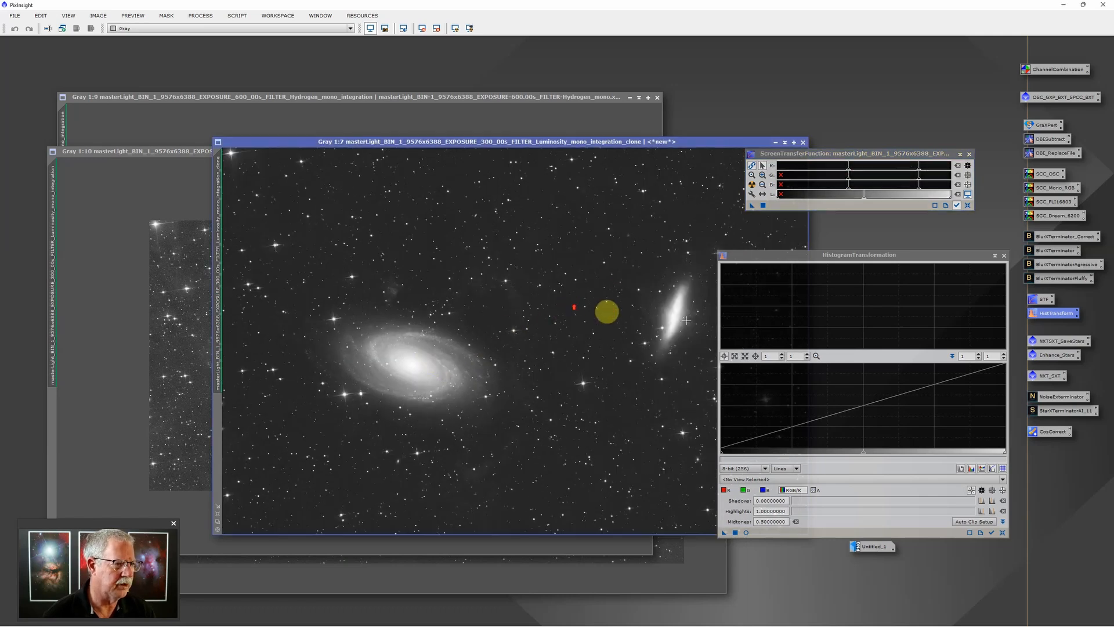
{"action": "scroll", "coordinate": [679, 313], "scroll_direction": "up", "scroll_amount": 5}
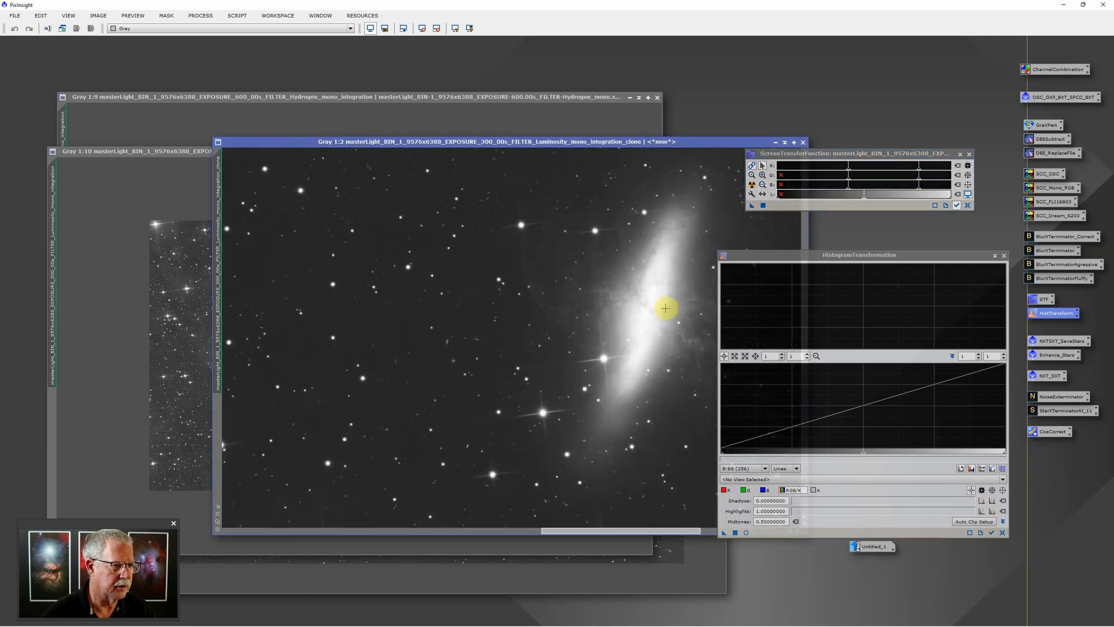
{"action": "scroll", "coordinate": [612, 336], "scroll_direction": "down", "scroll_amount": 5}
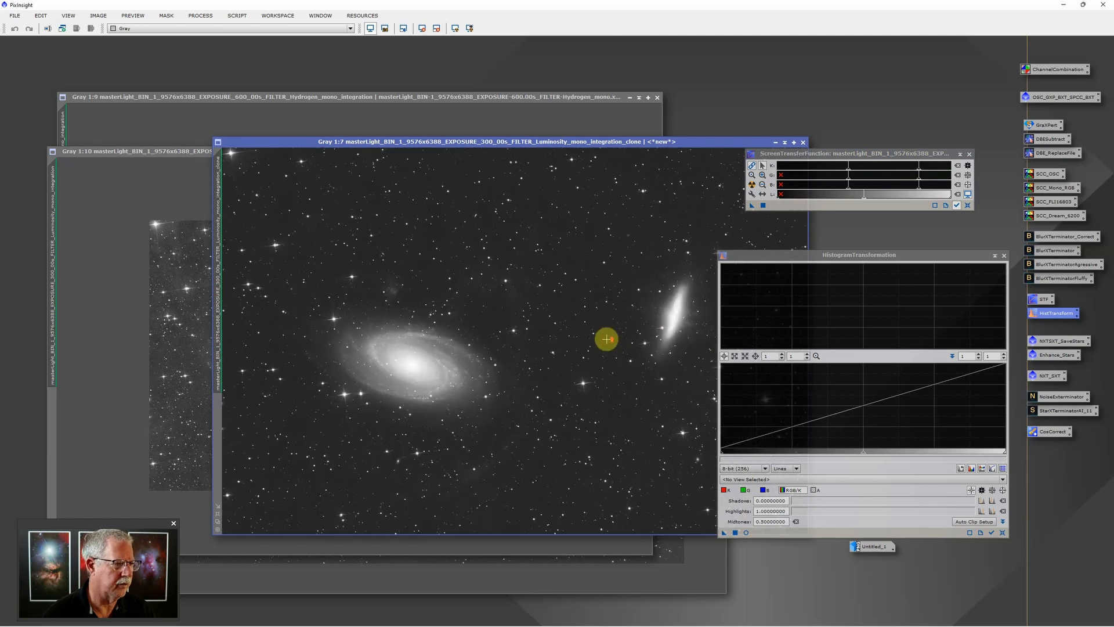
{"action": "scroll", "coordinate": [540, 358], "scroll_direction": "down", "scroll_amount": 3}
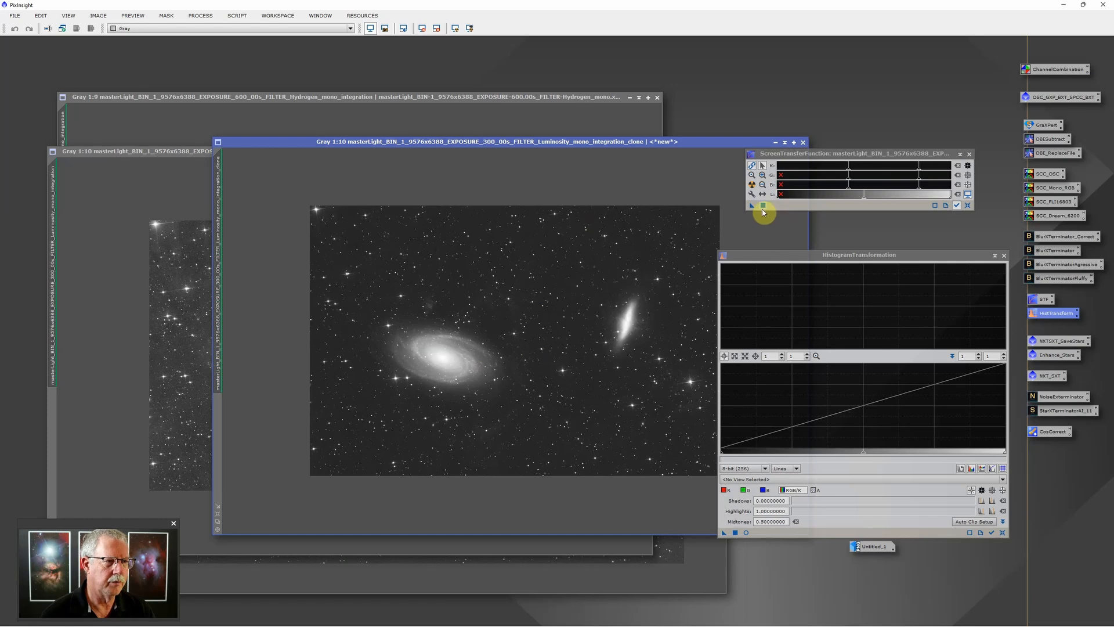
Apply the STF stretch through HistogramTransformation to the clone, then to the midtone-tuned luminosity integration
{"action": "left_click", "coordinate": [752, 206]}
{"action": "left_click_drag", "start_coordinate": [752, 208], "coordinate": [652, 249]}
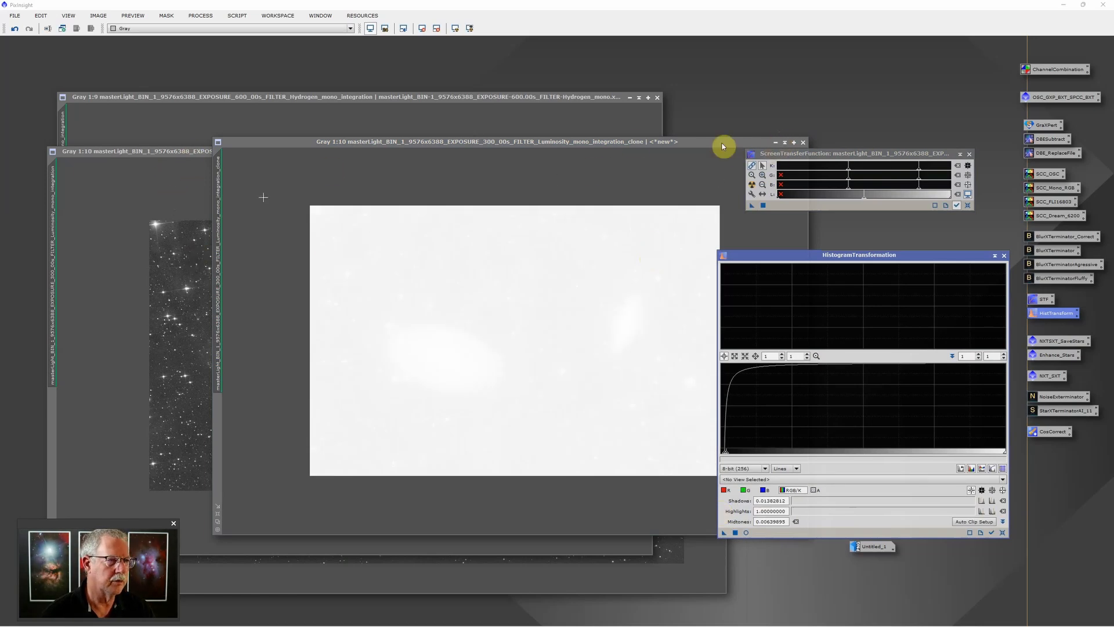
{"action": "left_click", "coordinate": [184, 154]}
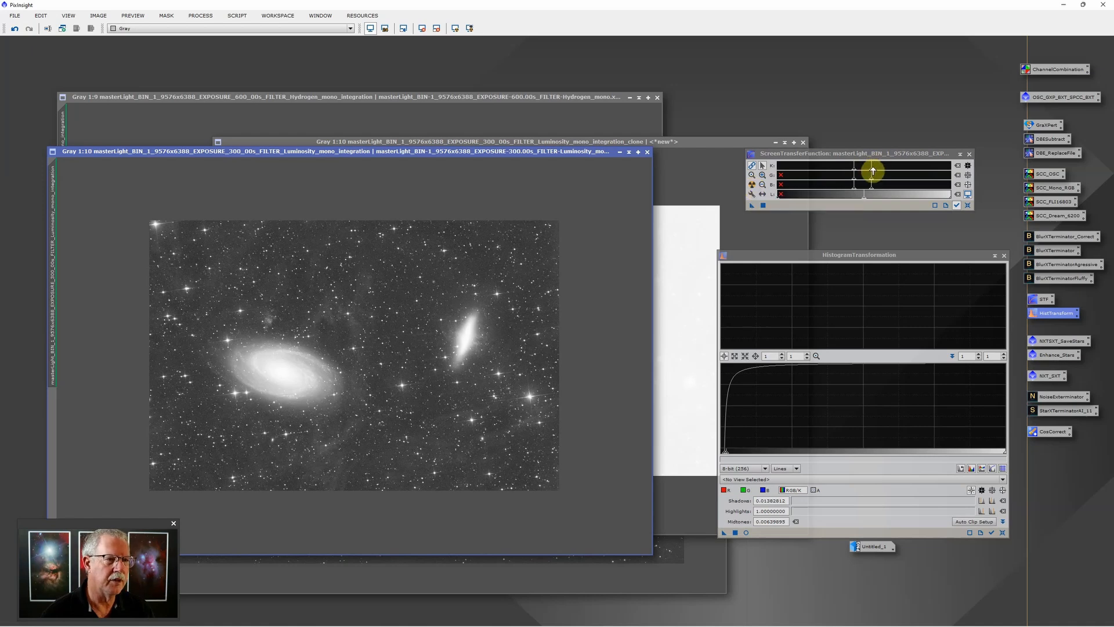
{"action": "left_click_drag", "start_coordinate": [872, 172], "coordinate": [857, 172]}
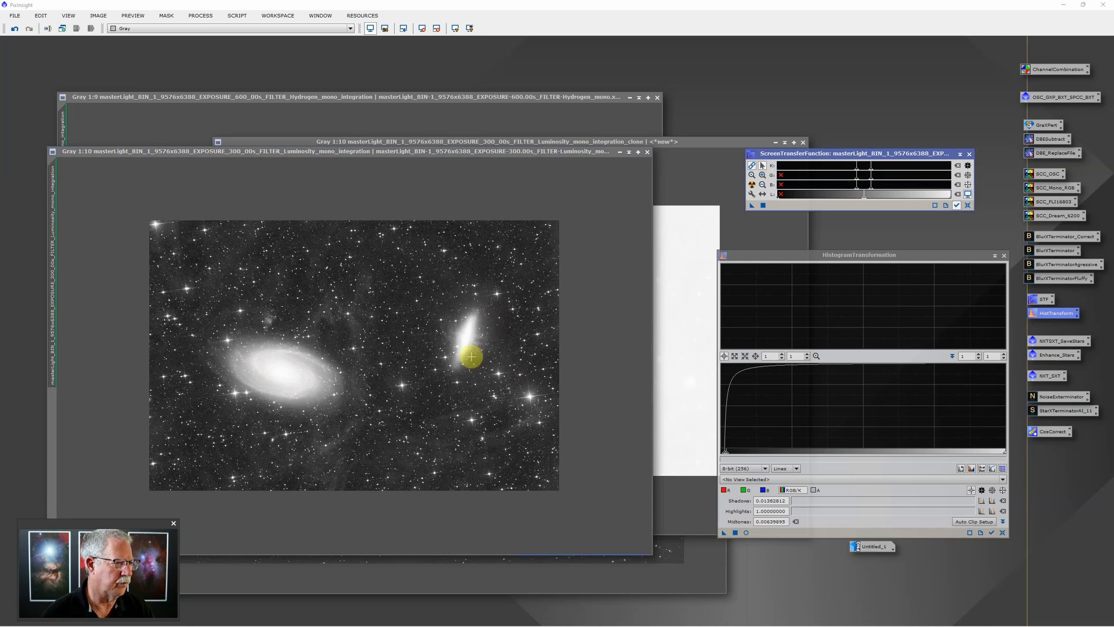
{"action": "left_click_drag", "start_coordinate": [751, 207], "coordinate": [823, 532]}
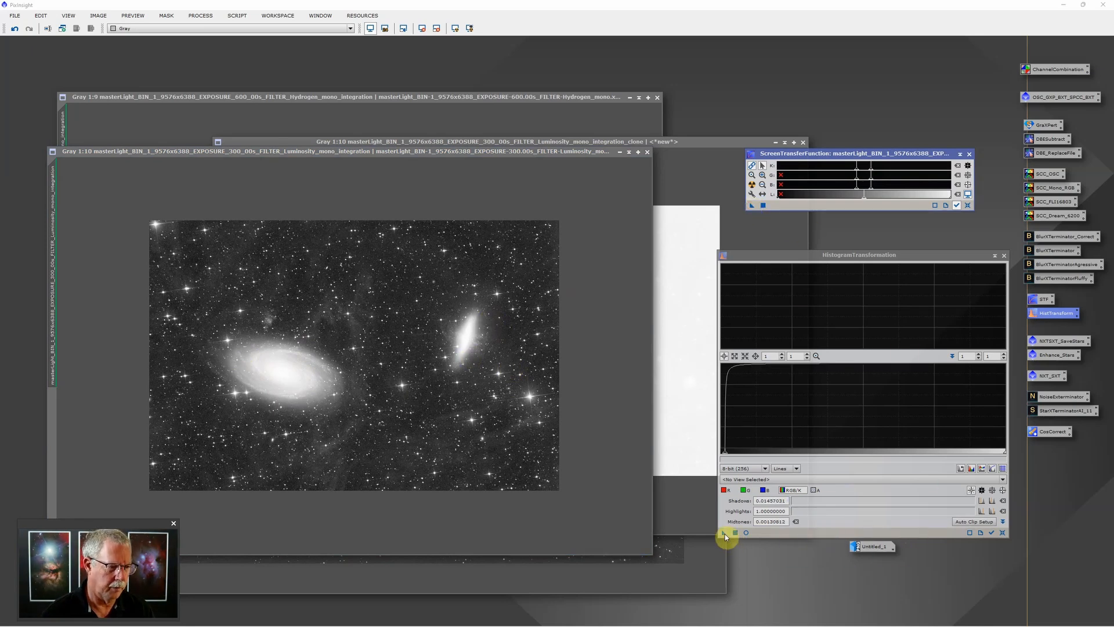
{"action": "left_click", "coordinate": [725, 534]}
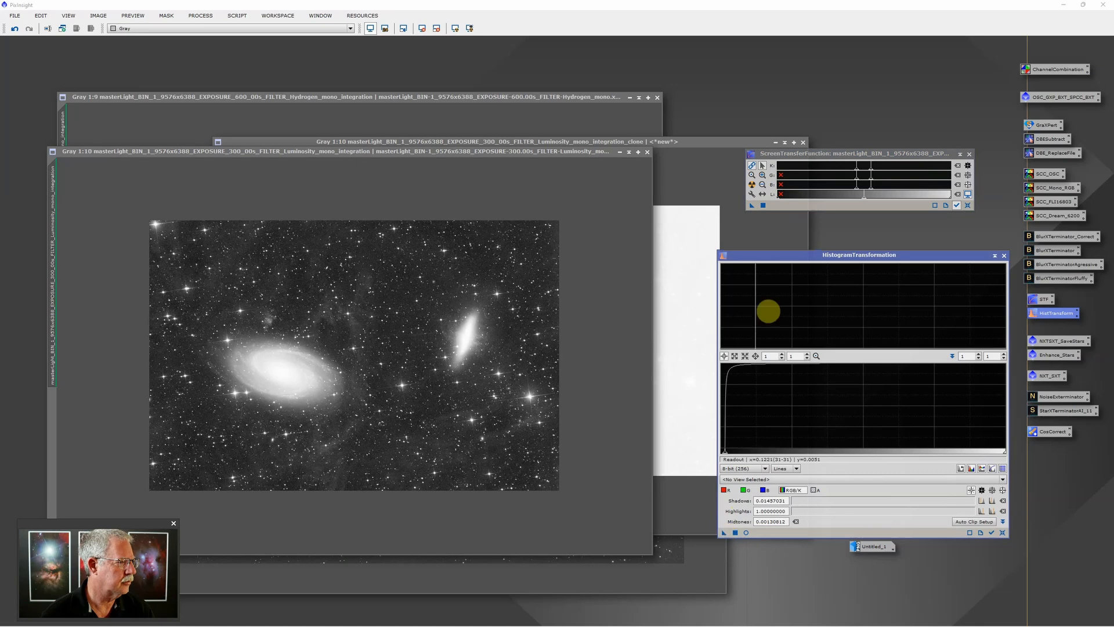
{"action": "left_click_drag", "start_coordinate": [751, 207], "coordinate": [586, 267]}
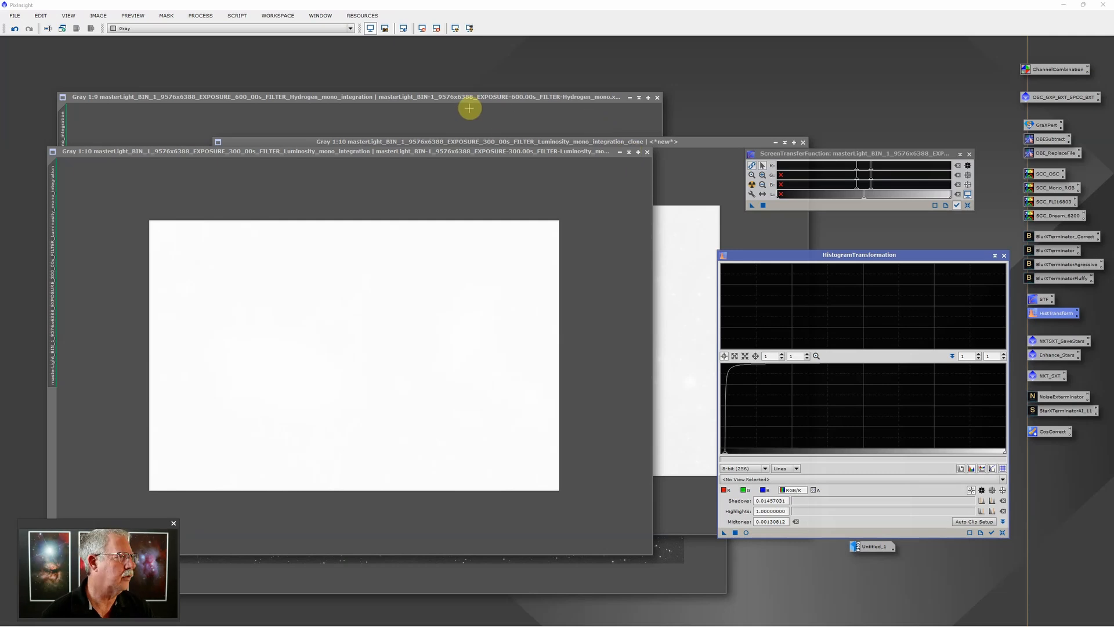
Tune the Hydrogen image's screen stretch, lowering midtones and raising shadows for a darker background
{"action": "left_click", "coordinate": [487, 118]}
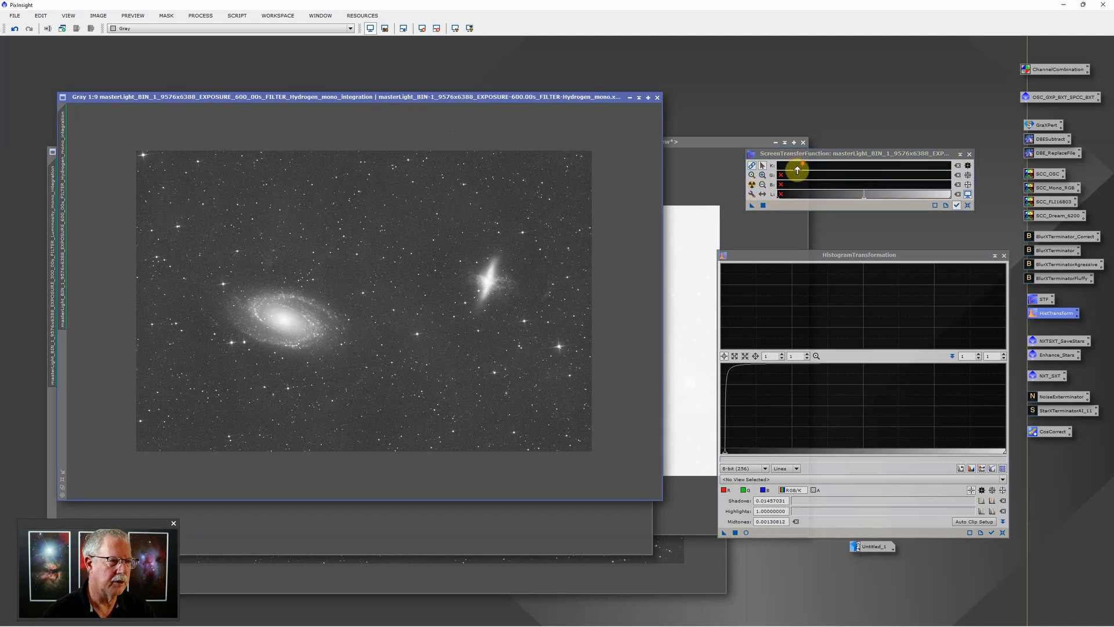
{"action": "left_click_drag", "start_coordinate": [798, 169], "coordinate": [853, 172]}
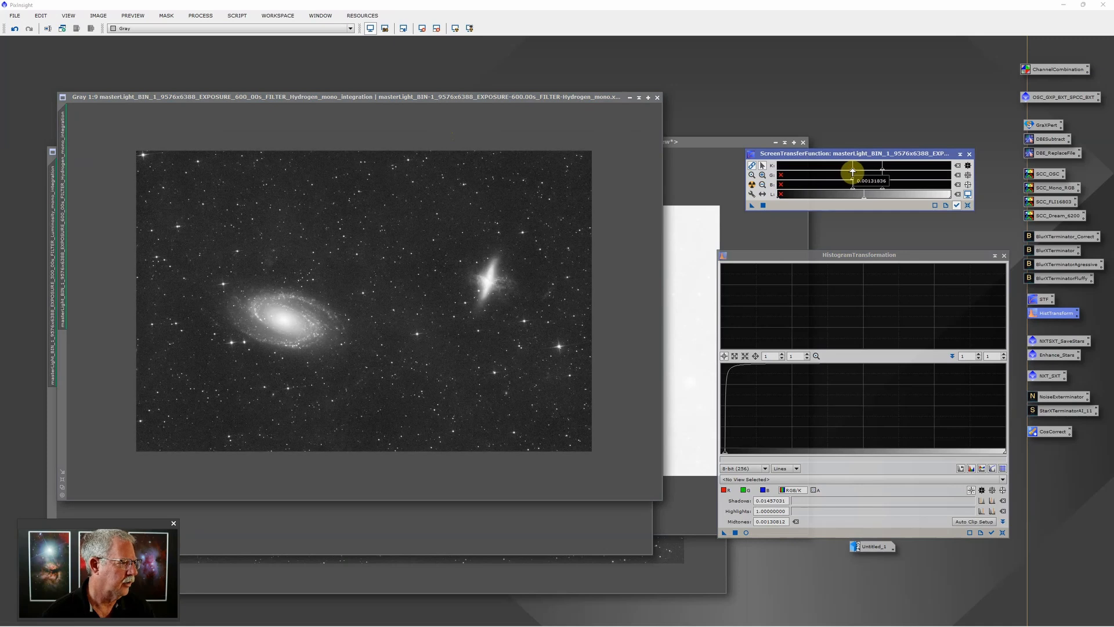
{"action": "left_click", "coordinate": [512, 291]}
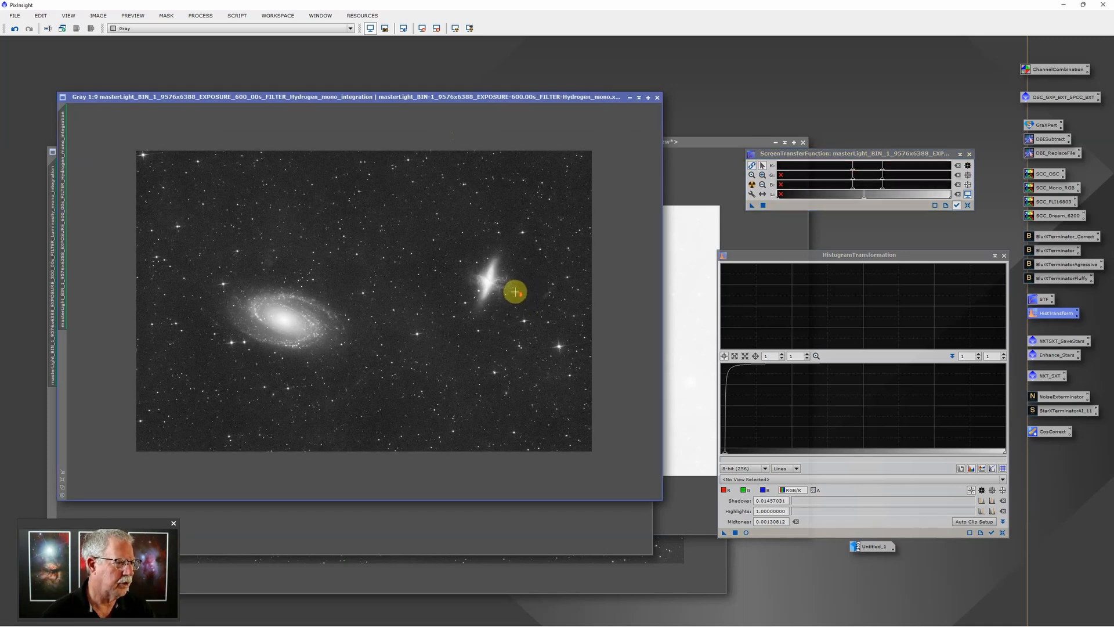
{"action": "scroll", "coordinate": [512, 291], "scroll_direction": "up", "scroll_amount": 3}
{"action": "scroll", "coordinate": [546, 284], "scroll_direction": "up", "scroll_amount": 1}
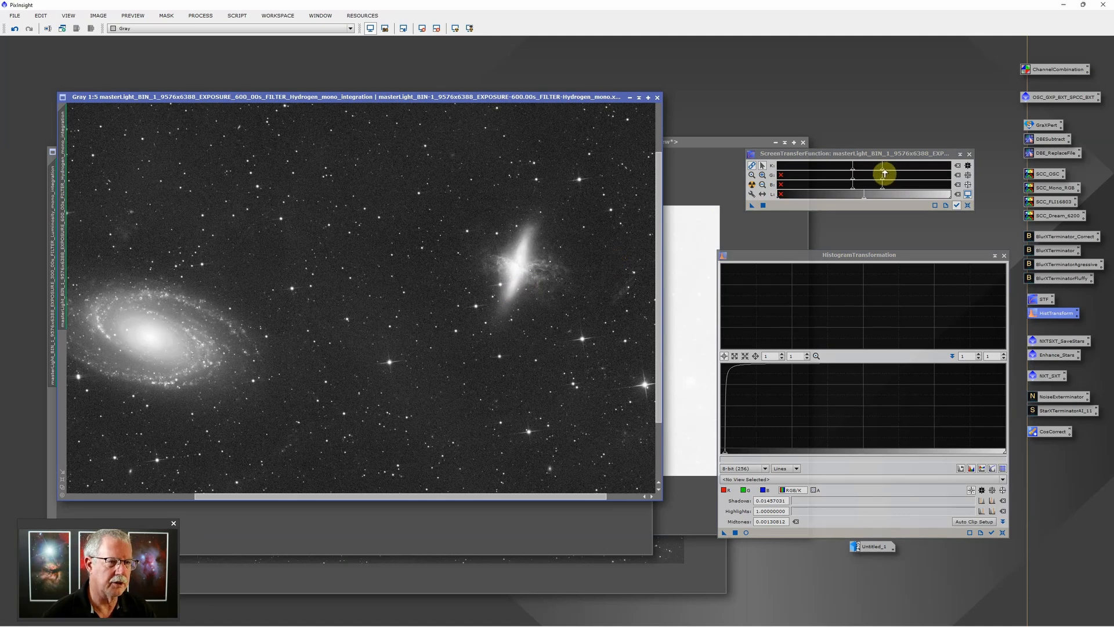
{"action": "left_click_drag", "start_coordinate": [884, 173], "coordinate": [882, 173]}
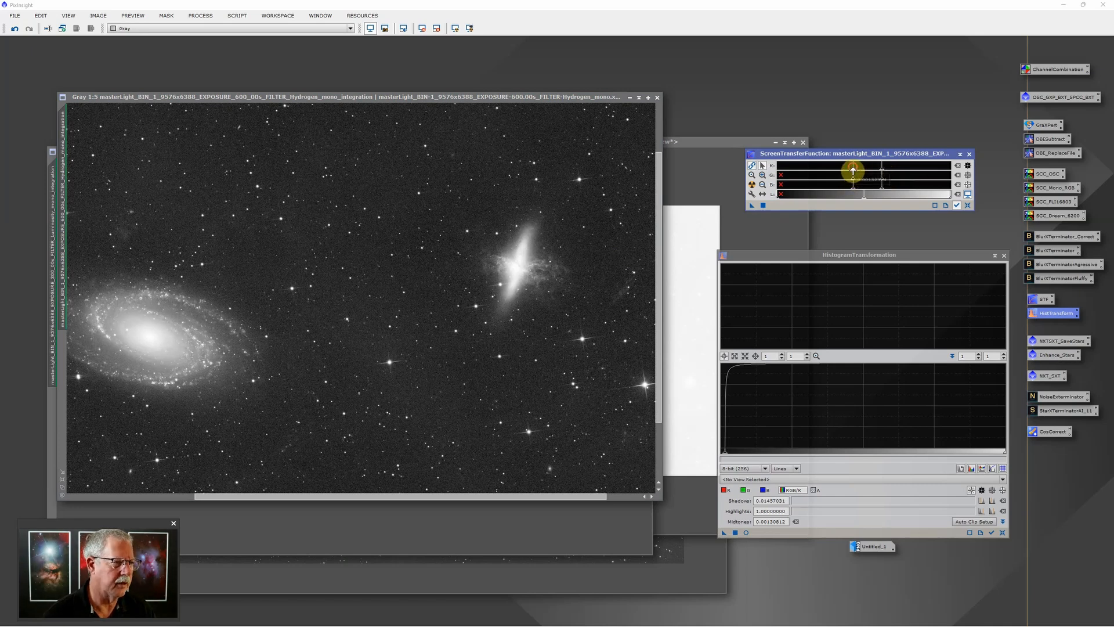
{"action": "left_click_drag", "start_coordinate": [852, 171], "coordinate": [856, 173]}
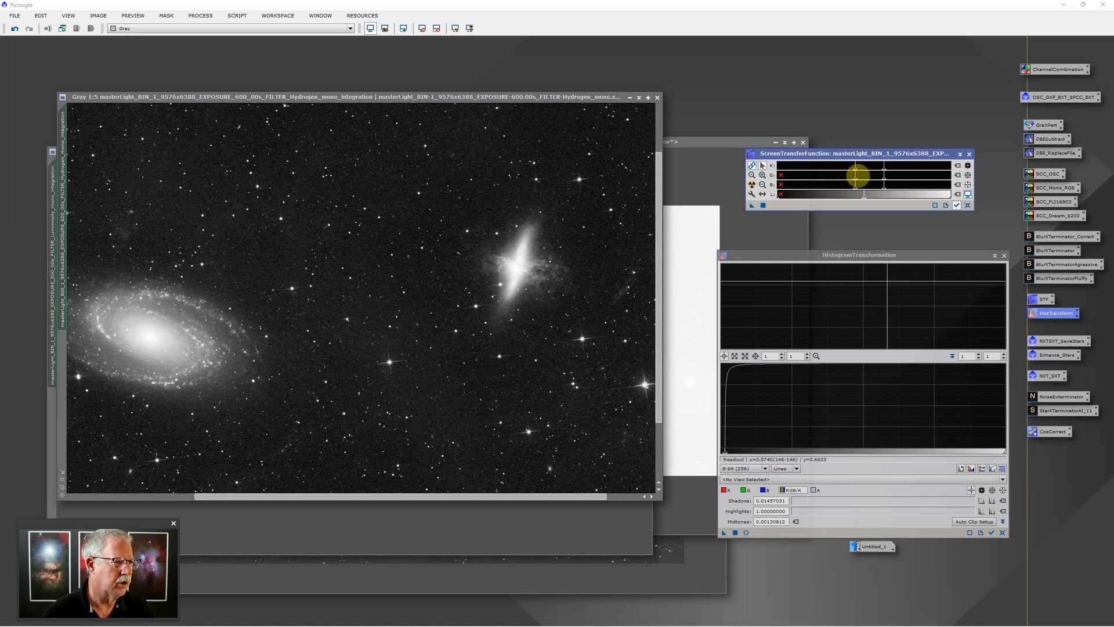
Apply the tuned Hydrogen stretch permanently via HistogramTransformation, then bring Image06 forward
{"action": "left_click_drag", "start_coordinate": [753, 207], "coordinate": [816, 532]}
{"action": "left_click", "coordinate": [736, 532]}
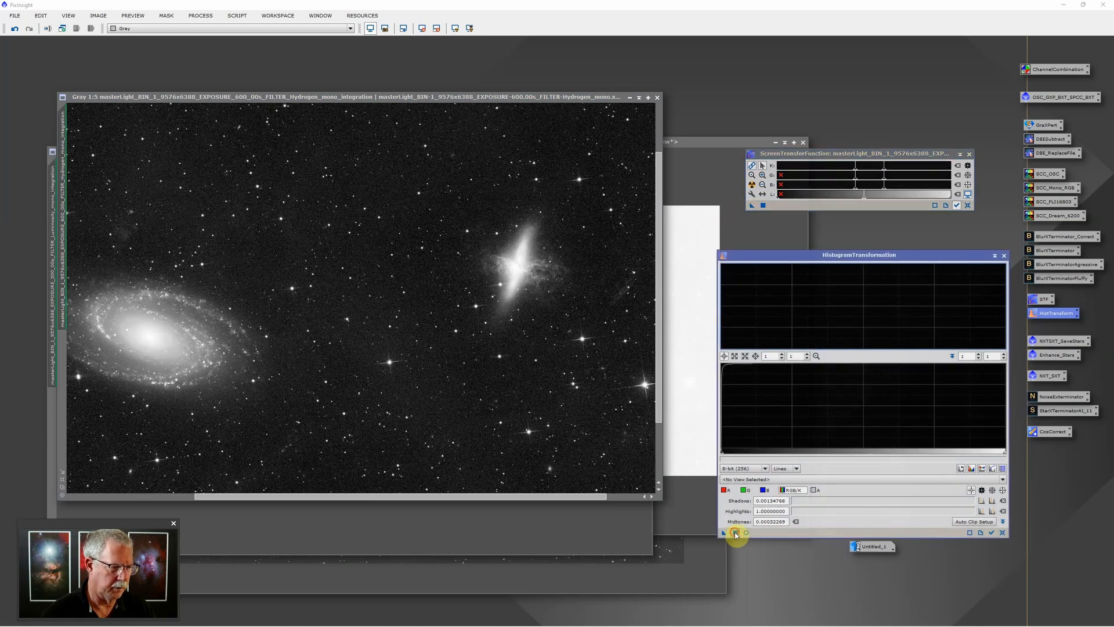
{"action": "left_click", "coordinate": [700, 575]}
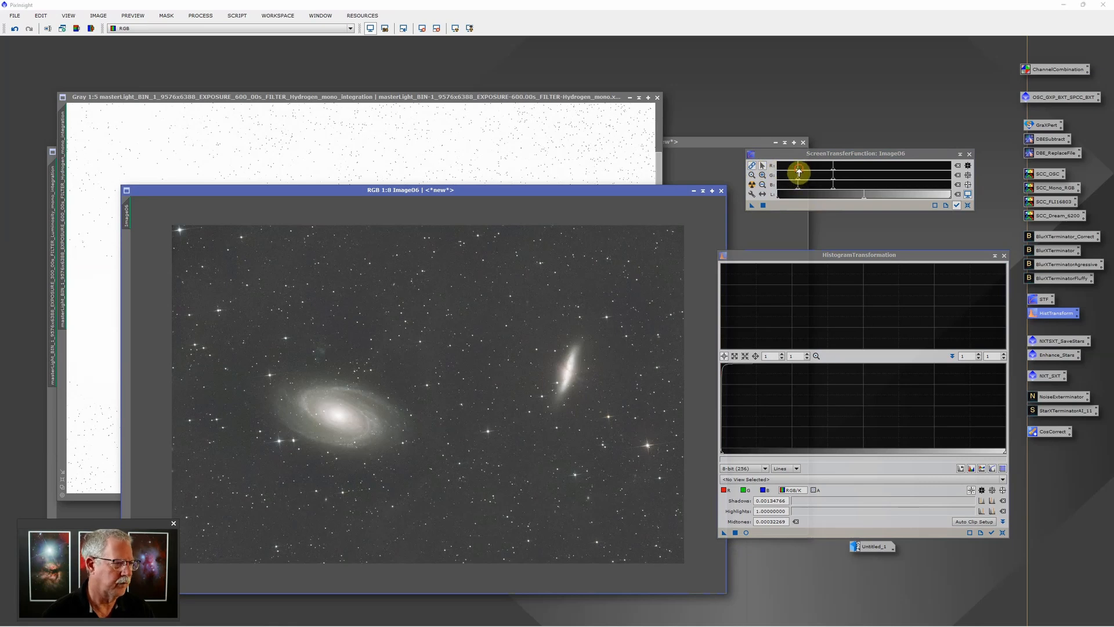
Raise Image06's STF shadows, nudge midtones, apply it via HistogramTransformation, and close both tools
{"action": "left_click_drag", "start_coordinate": [800, 172], "coordinate": [804, 173]}
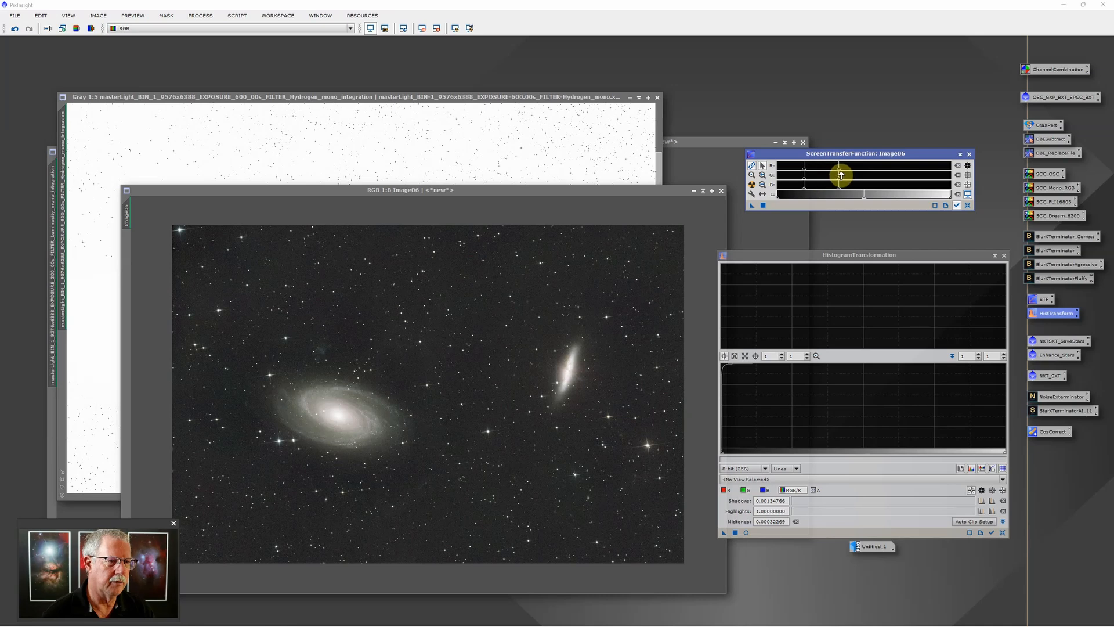
{"action": "left_click_drag", "start_coordinate": [840, 172], "coordinate": [842, 173]}
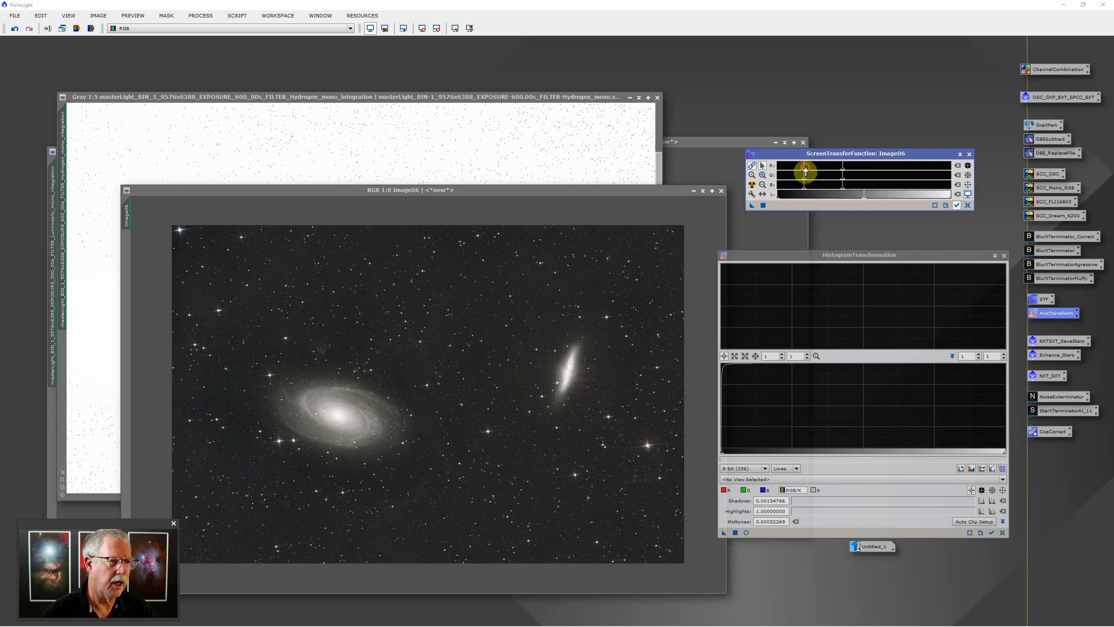
{"action": "left_click_drag", "start_coordinate": [803, 171], "coordinate": [805, 172]}
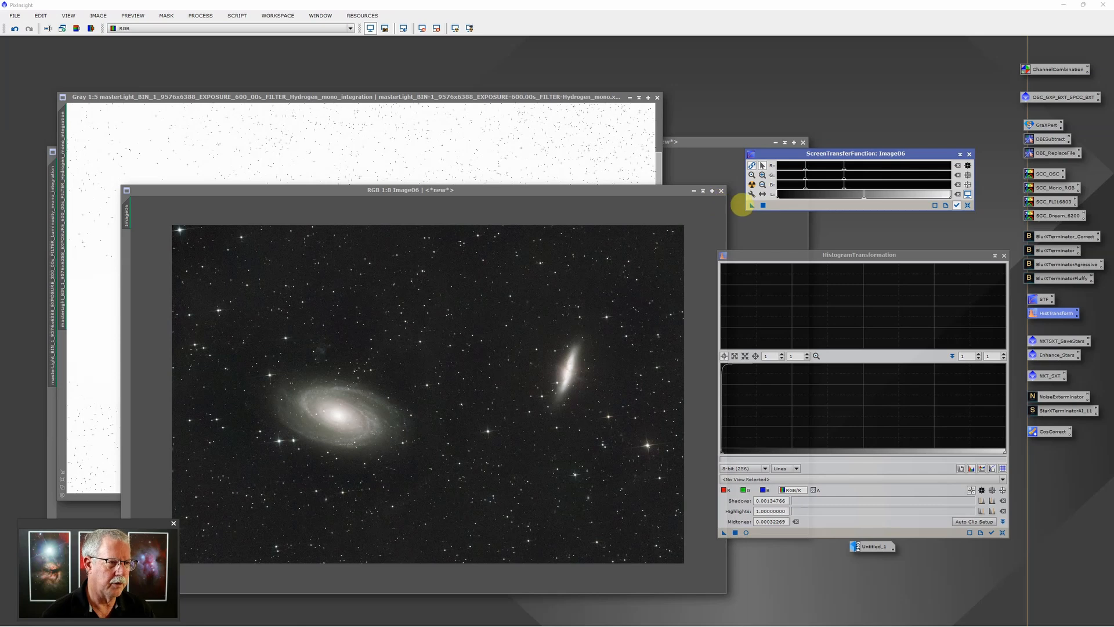
{"action": "left_click_drag", "start_coordinate": [752, 209], "coordinate": [820, 532]}
{"action": "left_click", "coordinate": [735, 533]}
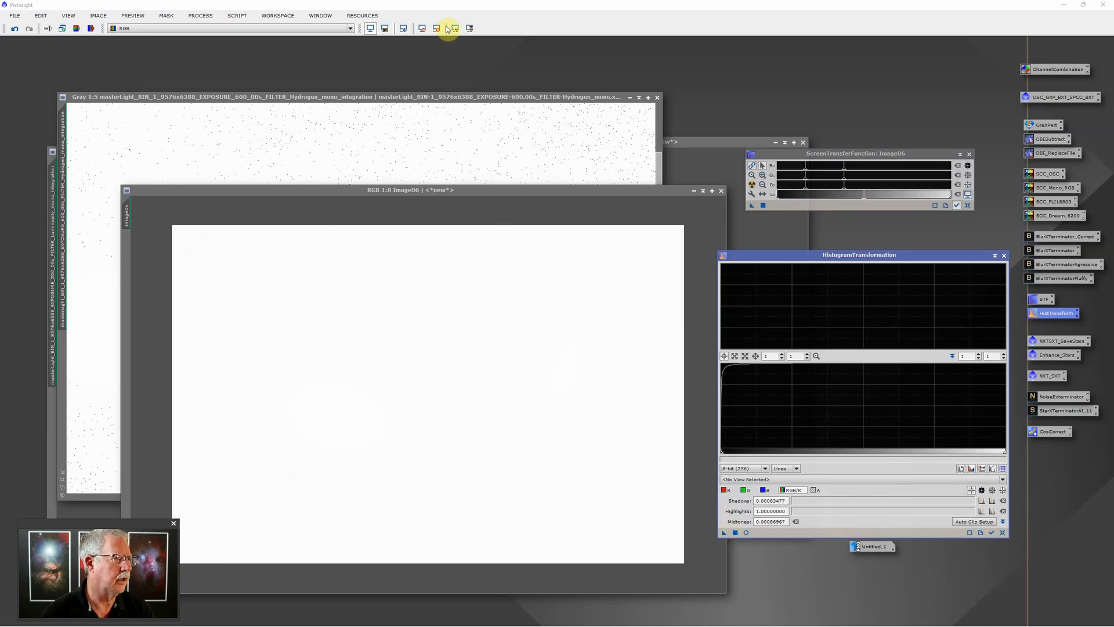
{"action": "left_click", "coordinate": [969, 155]}
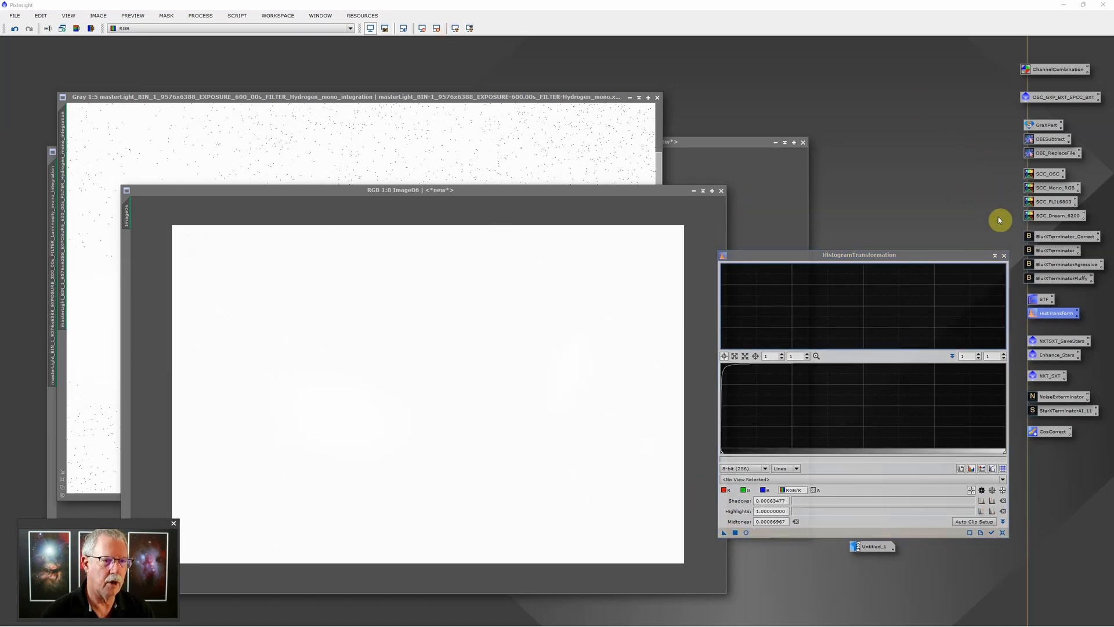
{"action": "left_click", "coordinate": [1004, 255]}
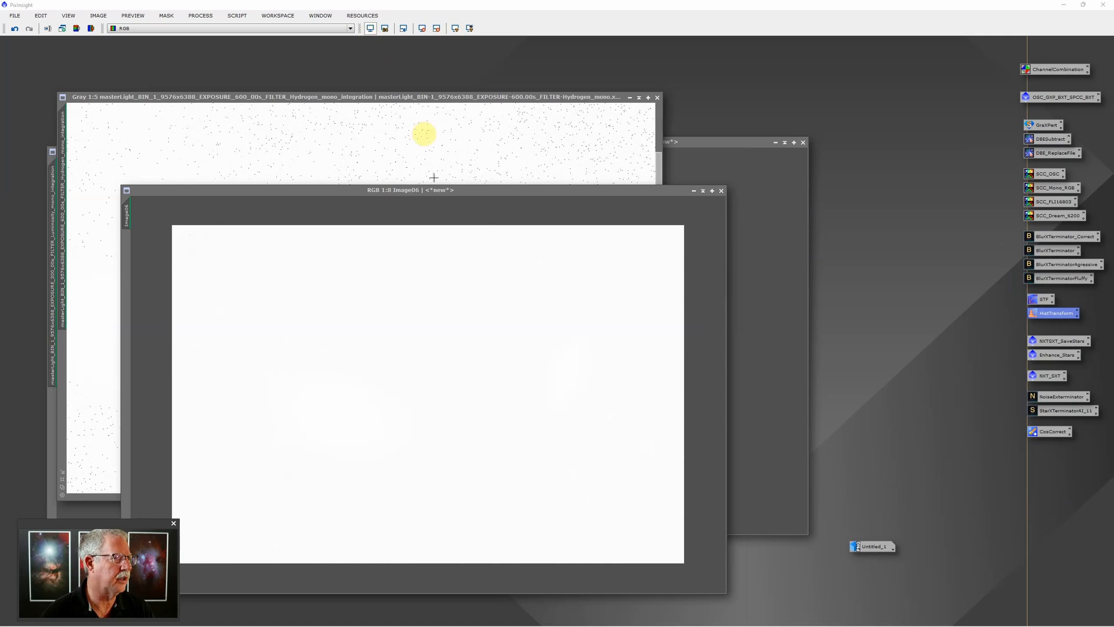
Auto-stretch the display of Image06, the Hydrogen image and the Luminosity clone
{"action": "left_click", "coordinate": [370, 28]}
{"action": "left_click", "coordinate": [584, 98]}
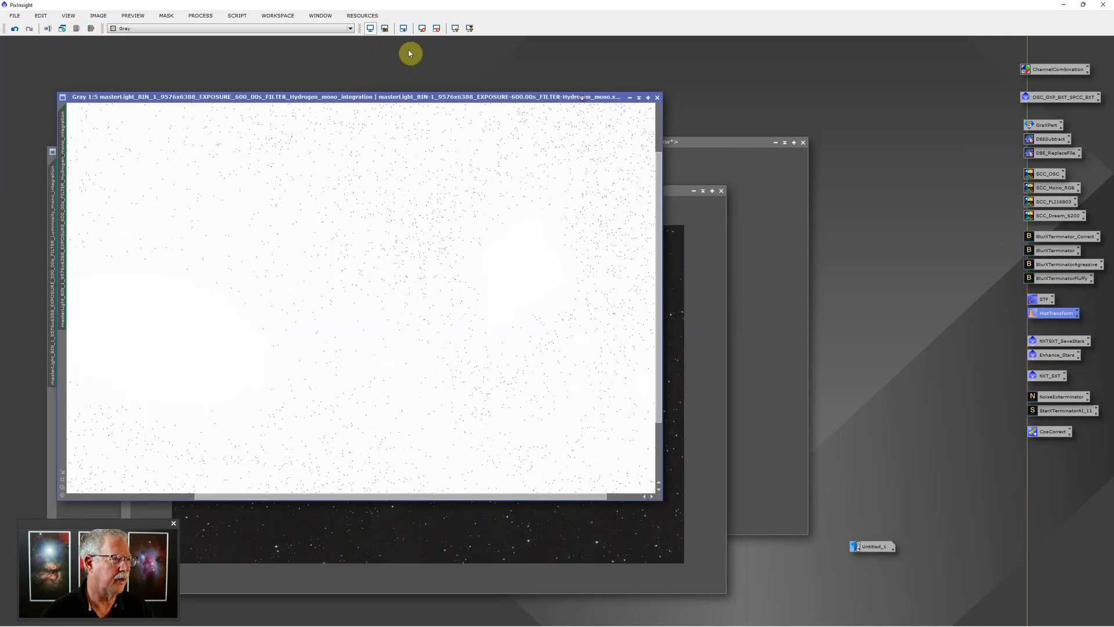
{"action": "left_click", "coordinate": [370, 28]}
{"action": "left_click", "coordinate": [684, 143]}
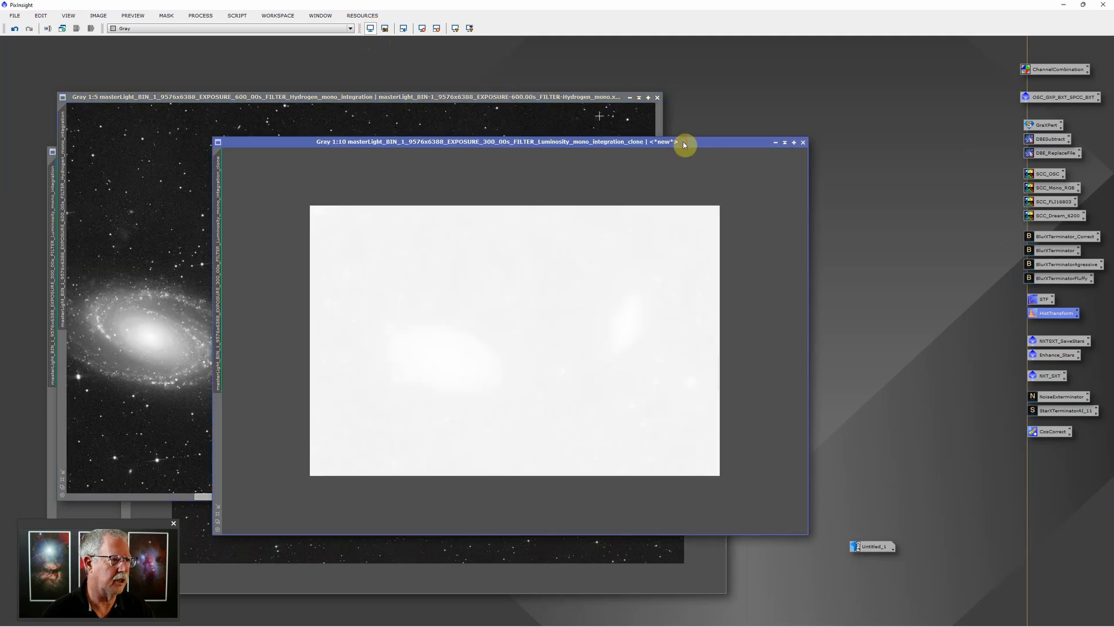
{"action": "left_click", "coordinate": [370, 28]}
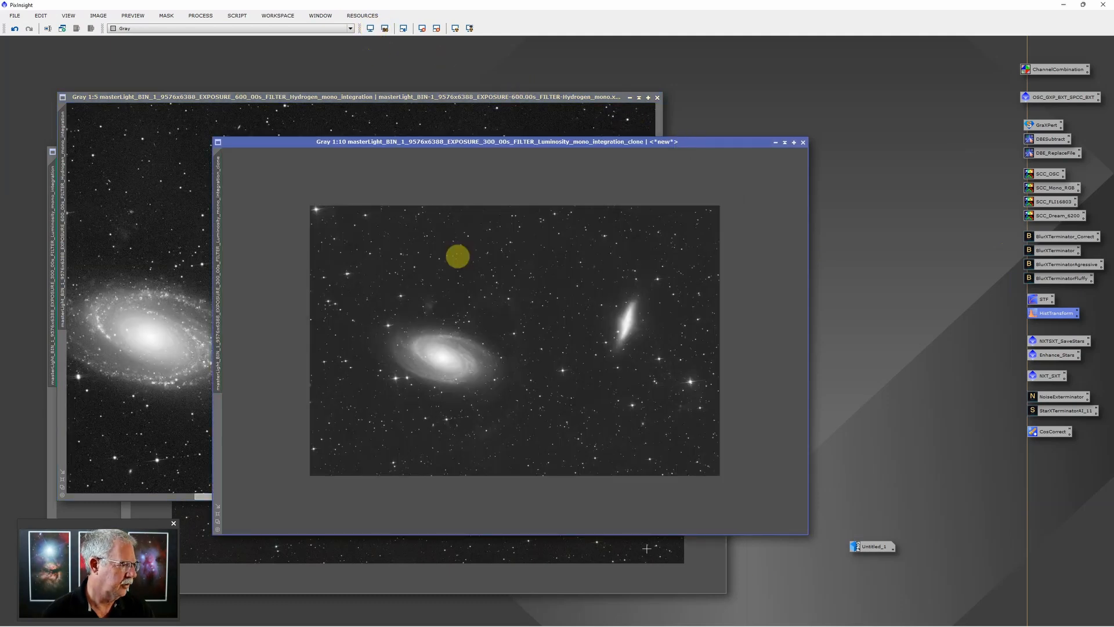
Rearrange the windows, auto-stretch the Luminosity integration, and bring up the four-view ImageContainer
{"action": "mouse_move", "coordinate": [505, 142]}
{"action": "left_mouse_down"}
{"action": "mouse_move", "coordinate": [525, 196]}
{"action": "mouse_move", "coordinate": [519, 245]}
{"action": "left_mouse_up"}
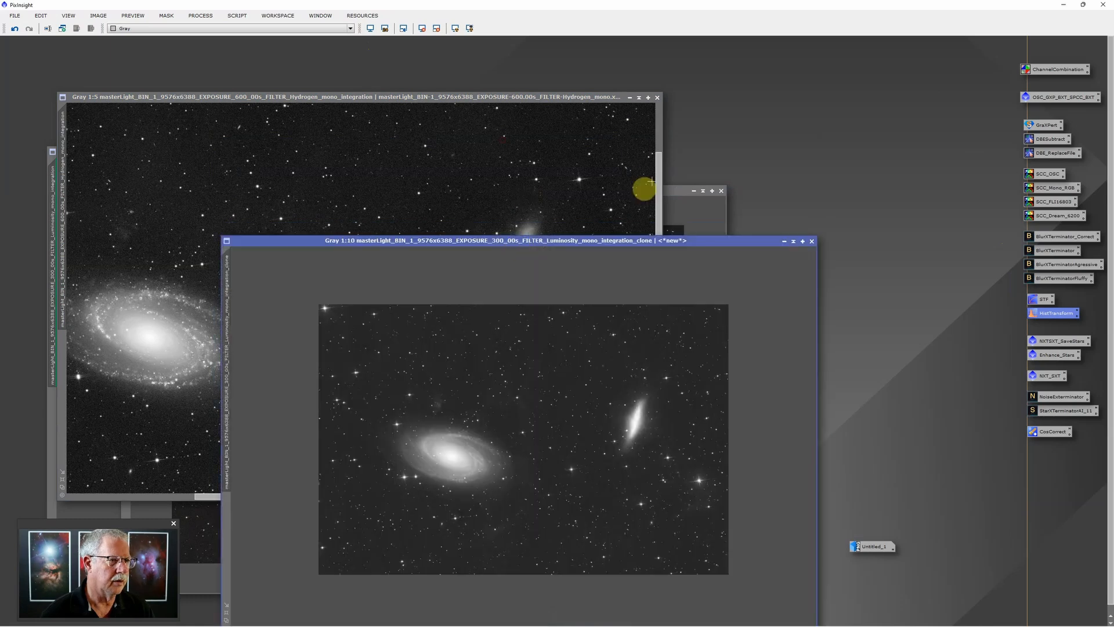
{"action": "left_click_drag", "start_coordinate": [510, 98], "coordinate": [670, 87]}
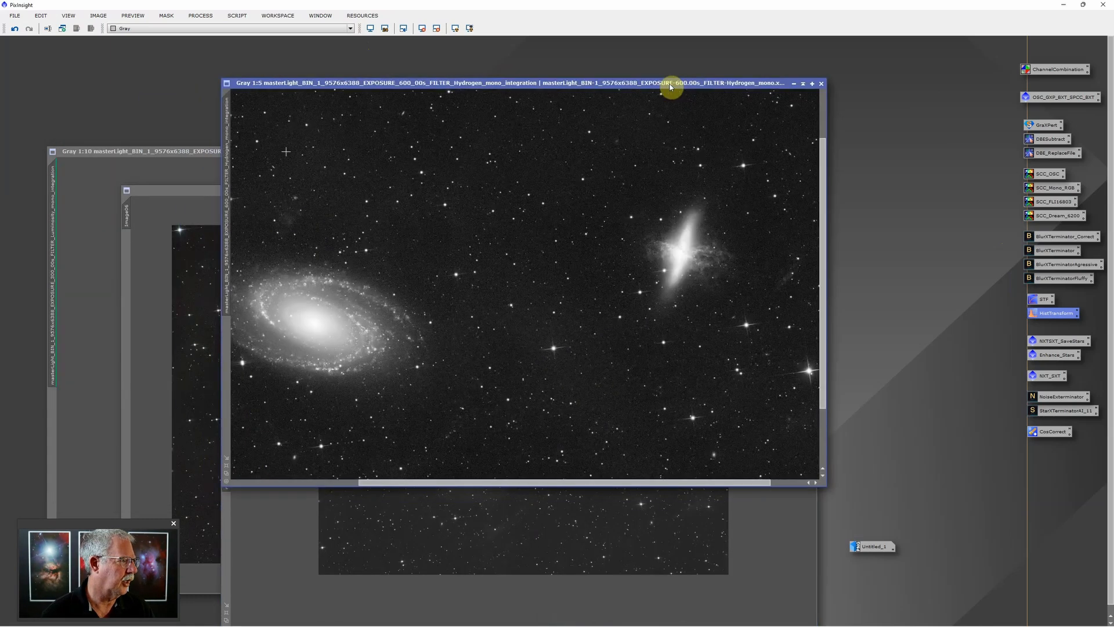
{"action": "left_click", "coordinate": [166, 172]}
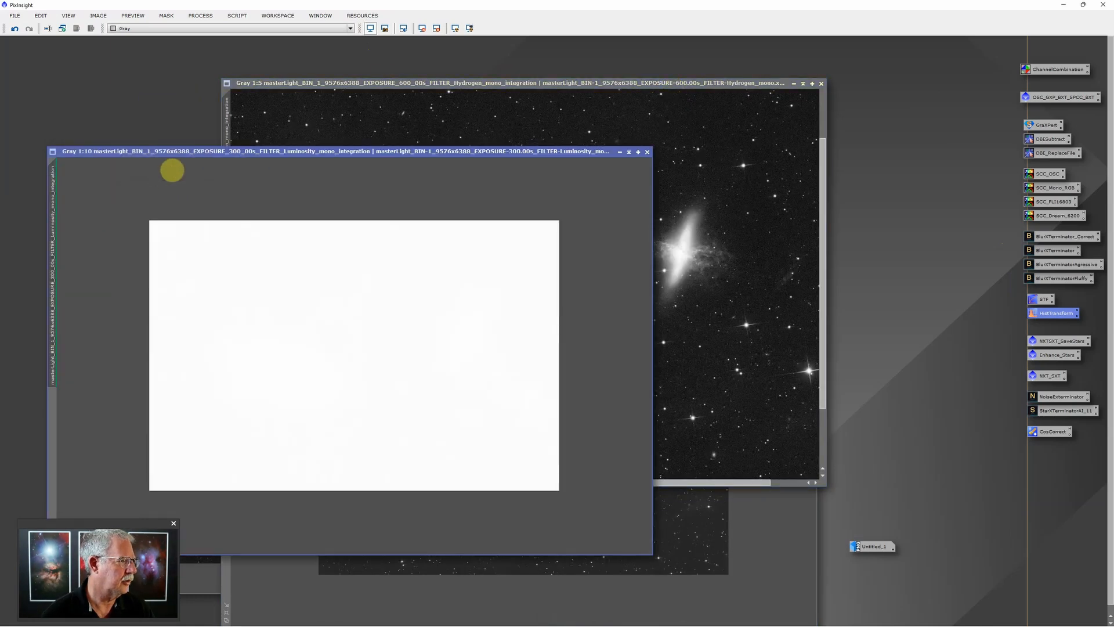
{"action": "left_click", "coordinate": [369, 28]}
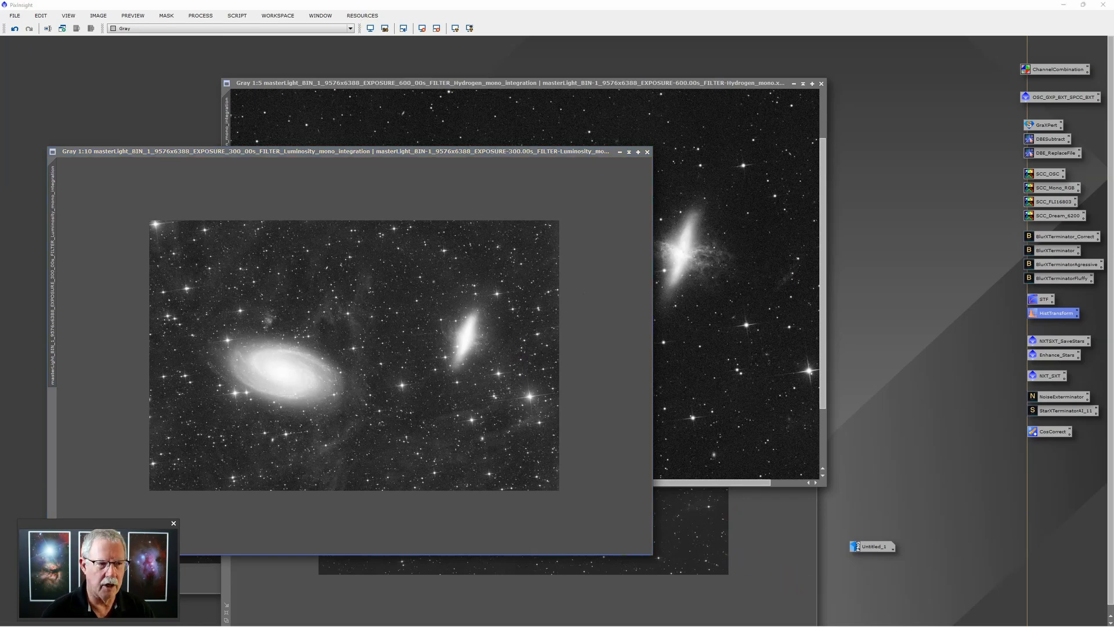
{"action": "left_click_drag", "start_coordinate": [1113, 147], "coordinate": [747, 140]}
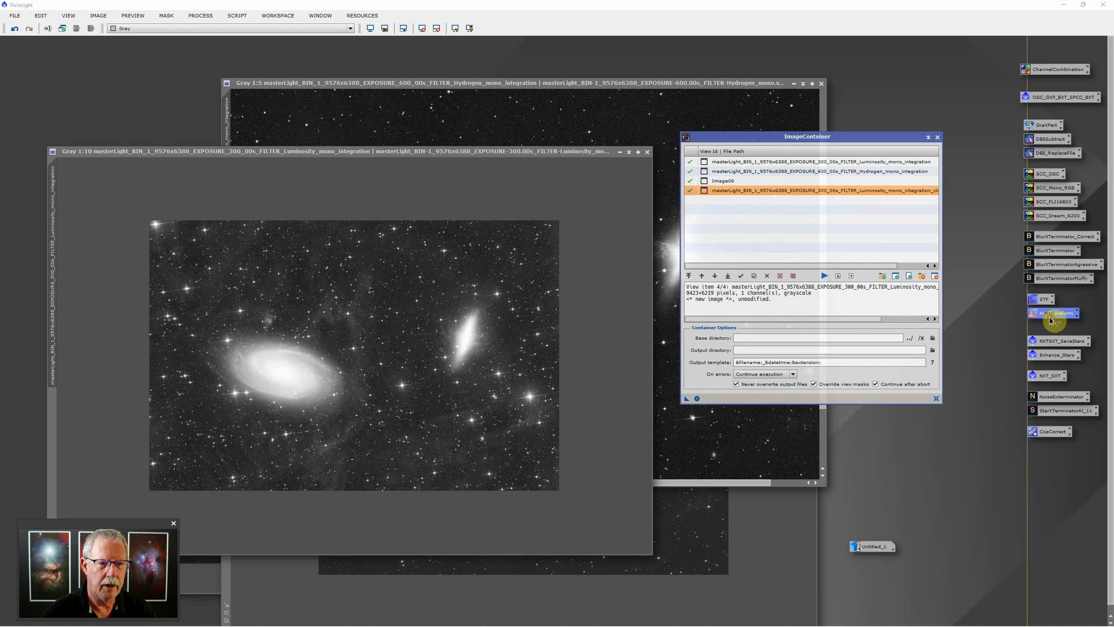
Run NXTSXT_SaveStars on the ImageContainer batch to create star-only copies of all four images
{"action": "left_click_drag", "start_coordinate": [1052, 318], "coordinate": [1054, 342]}
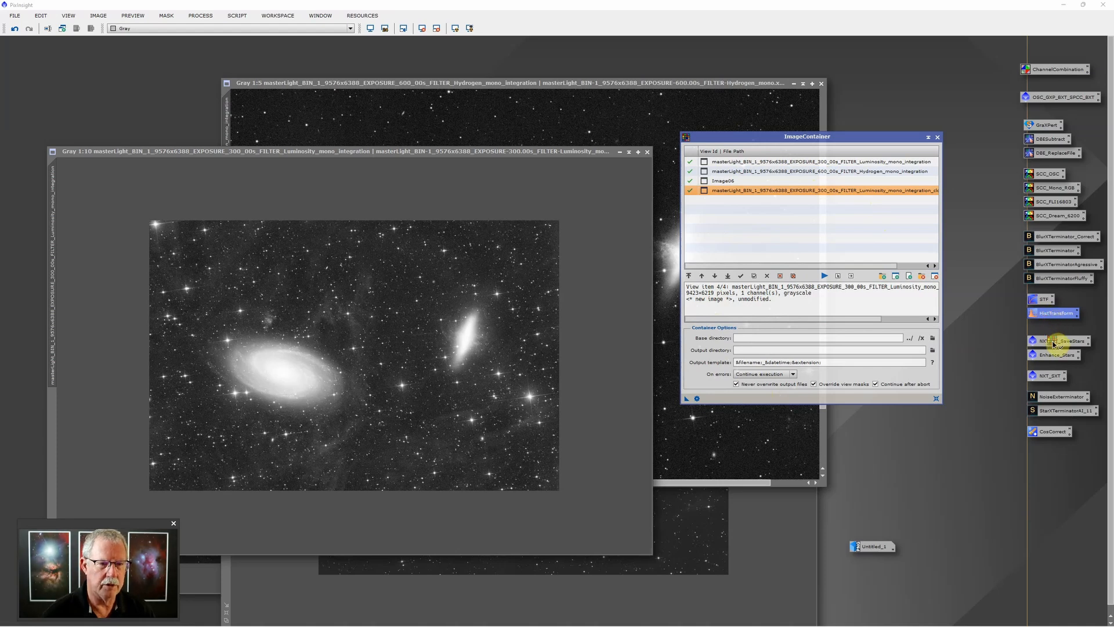
{"action": "left_click_drag", "start_coordinate": [1054, 343], "coordinate": [1053, 342]}
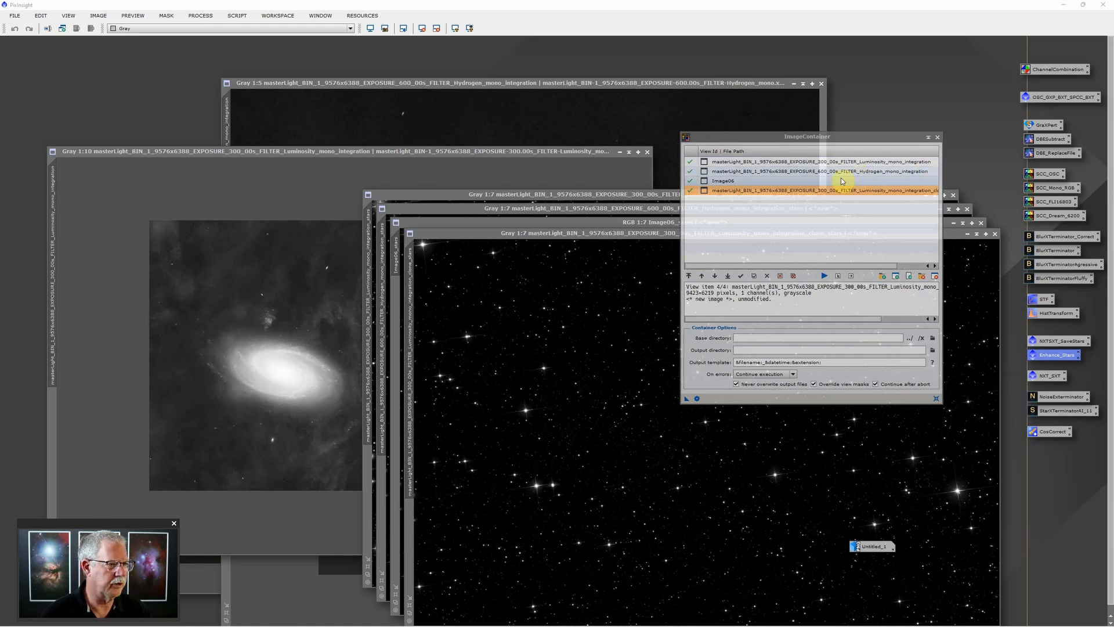
Close the ImageContainer, spread out and zoom out the star-only windows, leaving Image06_stars in front
{"action": "left_click", "coordinate": [939, 137]}
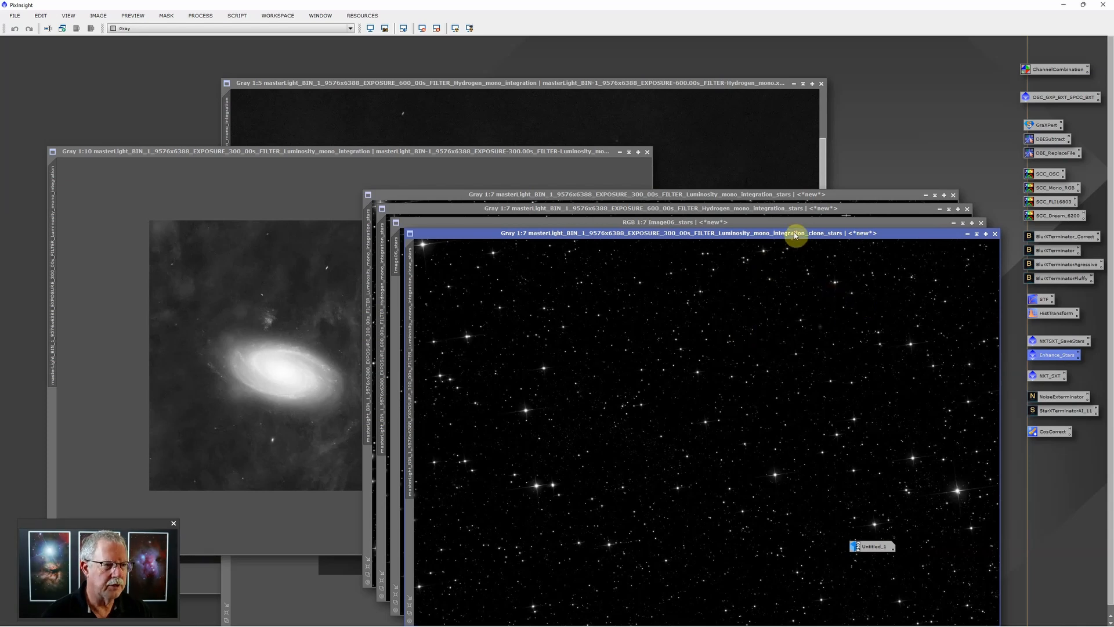
{"action": "left_click_drag", "start_coordinate": [795, 235], "coordinate": [668, 163]}
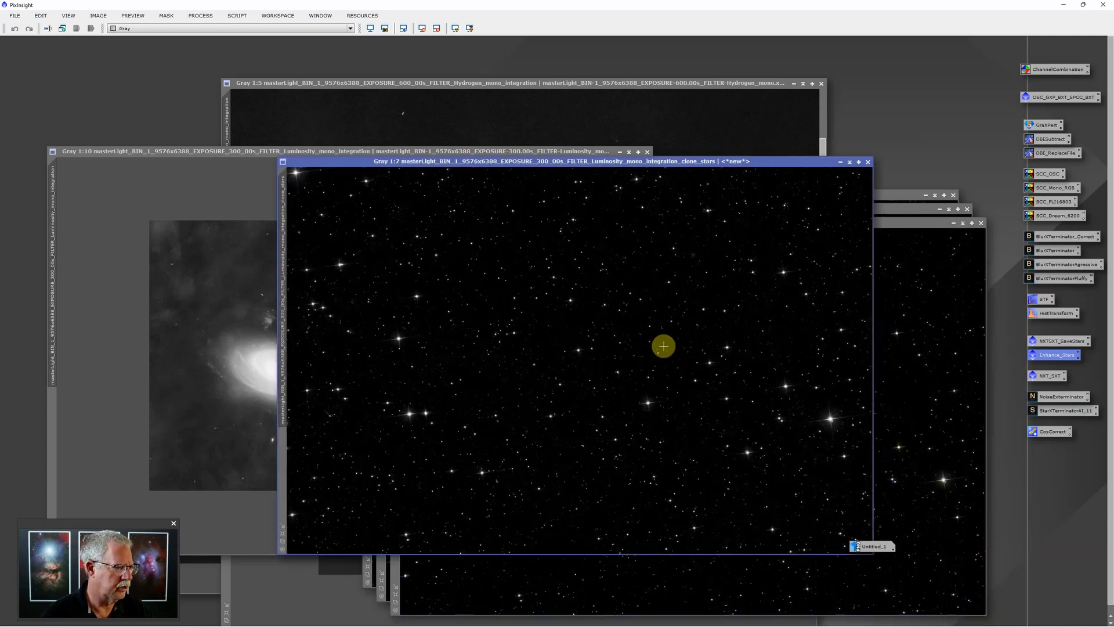
{"action": "scroll", "coordinate": [664, 346], "scroll_direction": "down", "scroll_amount": 2}
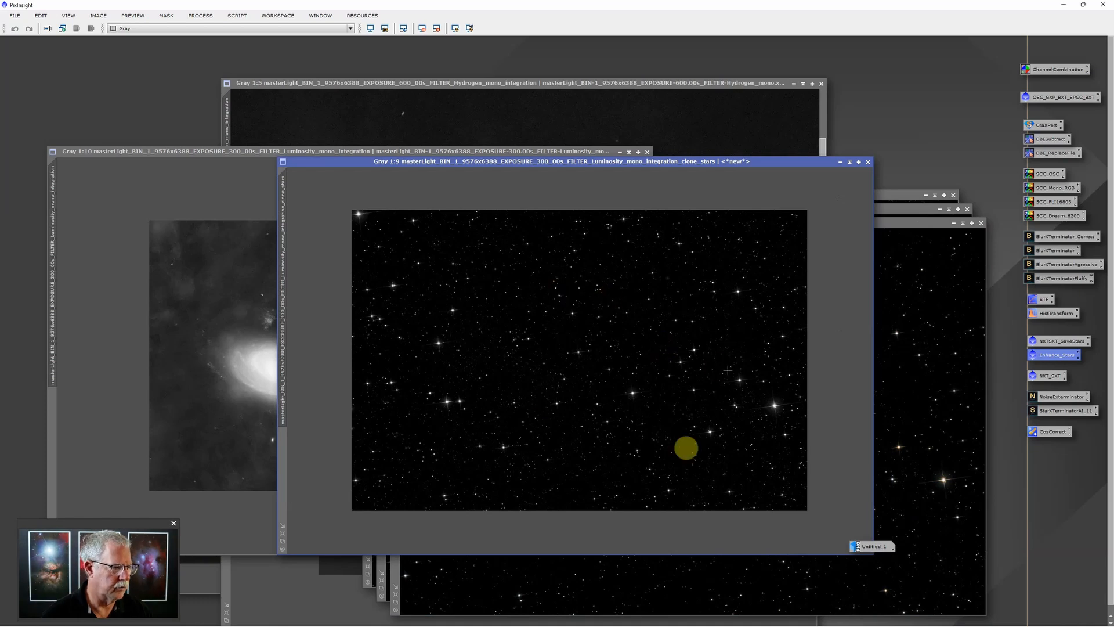
{"action": "left_click", "coordinate": [908, 223]}
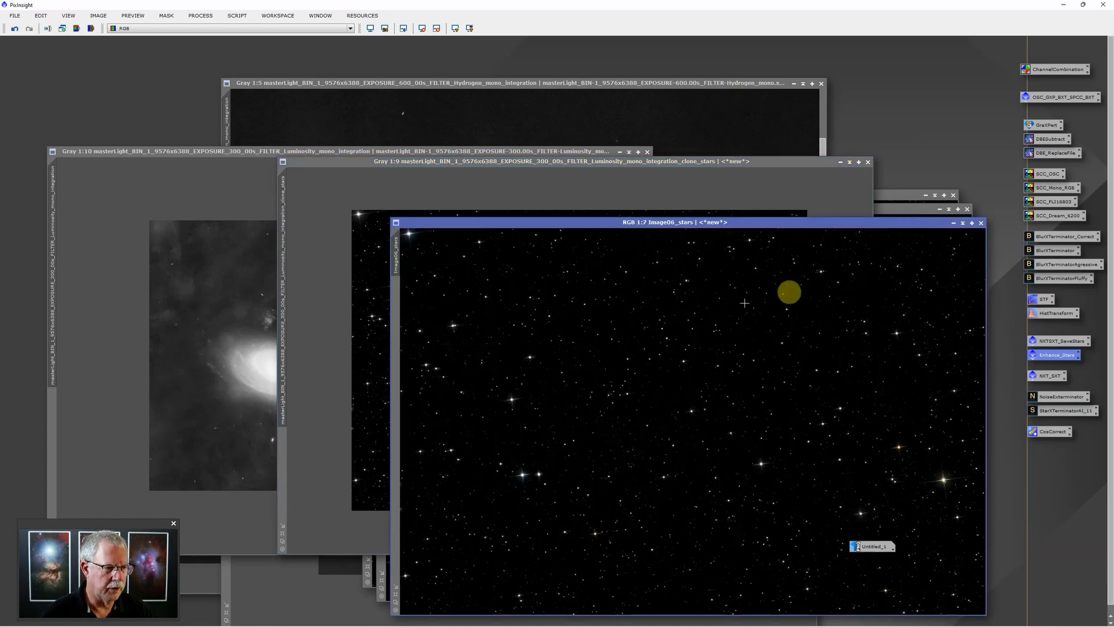
{"action": "scroll", "coordinate": [734, 332], "scroll_direction": "down", "scroll_amount": 1}
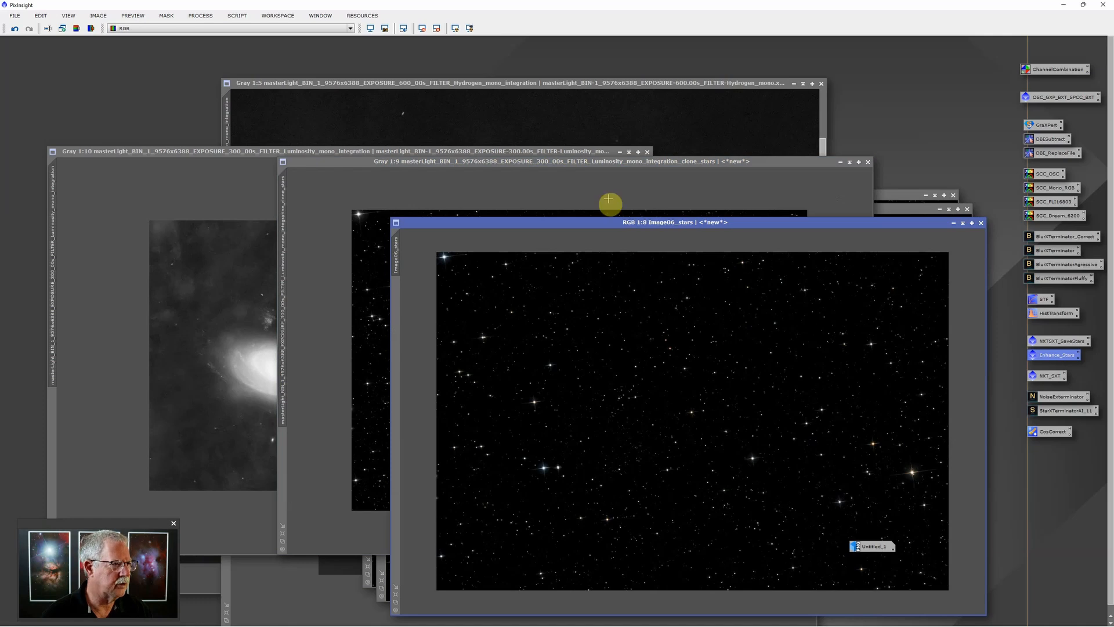
{"action": "left_click_drag", "start_coordinate": [626, 225], "coordinate": [358, 179]}
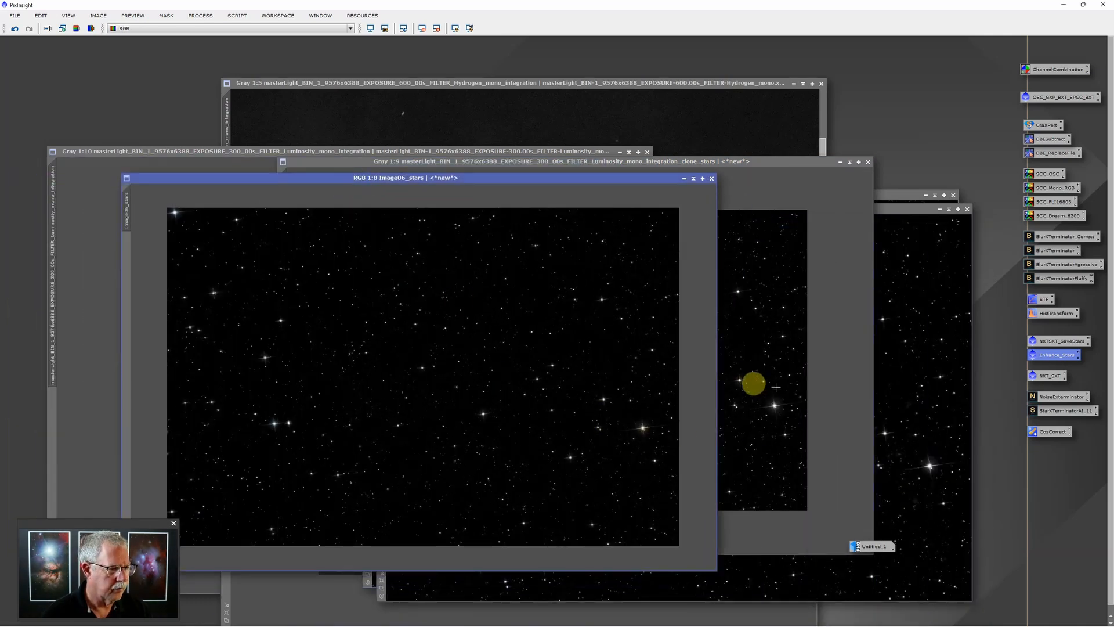
{"action": "left_click", "coordinate": [733, 167]}
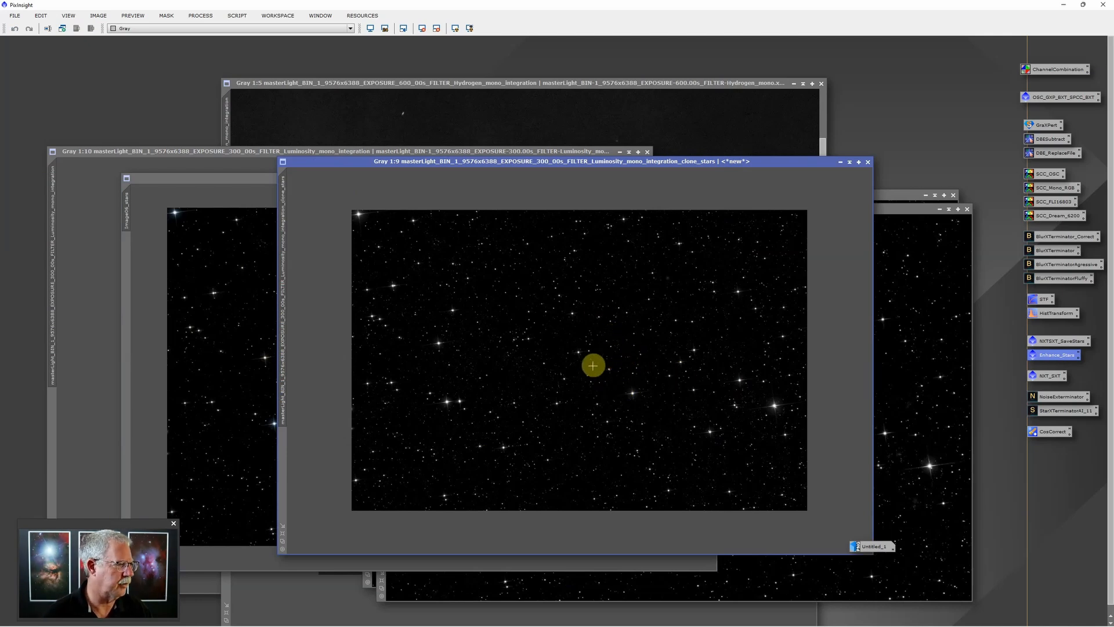
{"action": "left_click", "coordinate": [265, 181]}
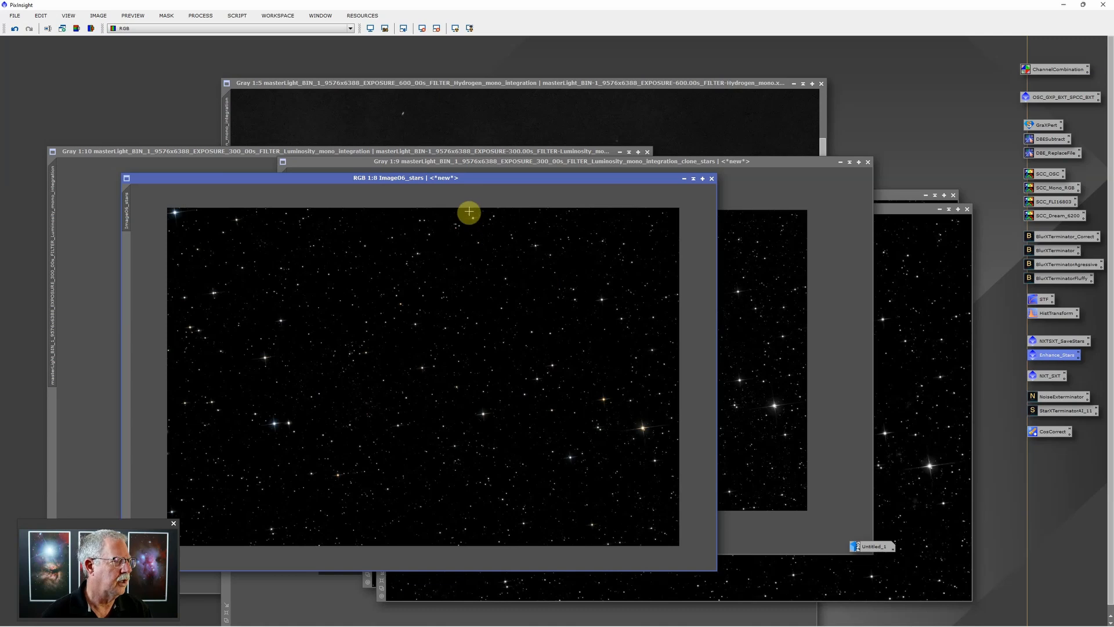
Save Image06_stars as a TIFF on DATA (D:) and minimize its window
{"action": "left_click", "coordinate": [16, 15]}
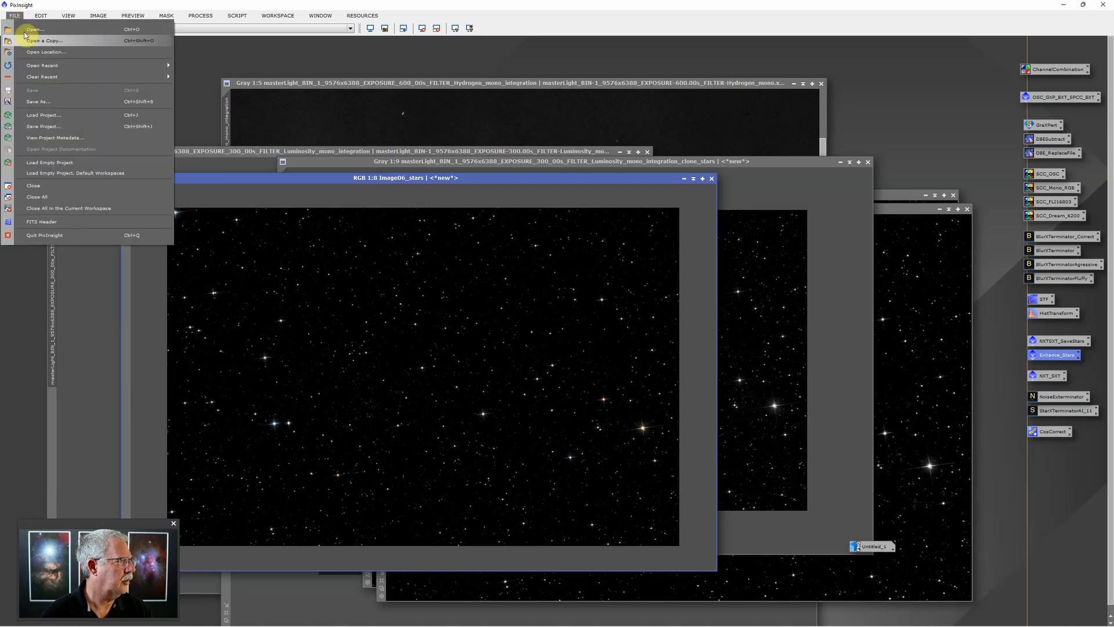
{"action": "left_click", "coordinate": [40, 103]}
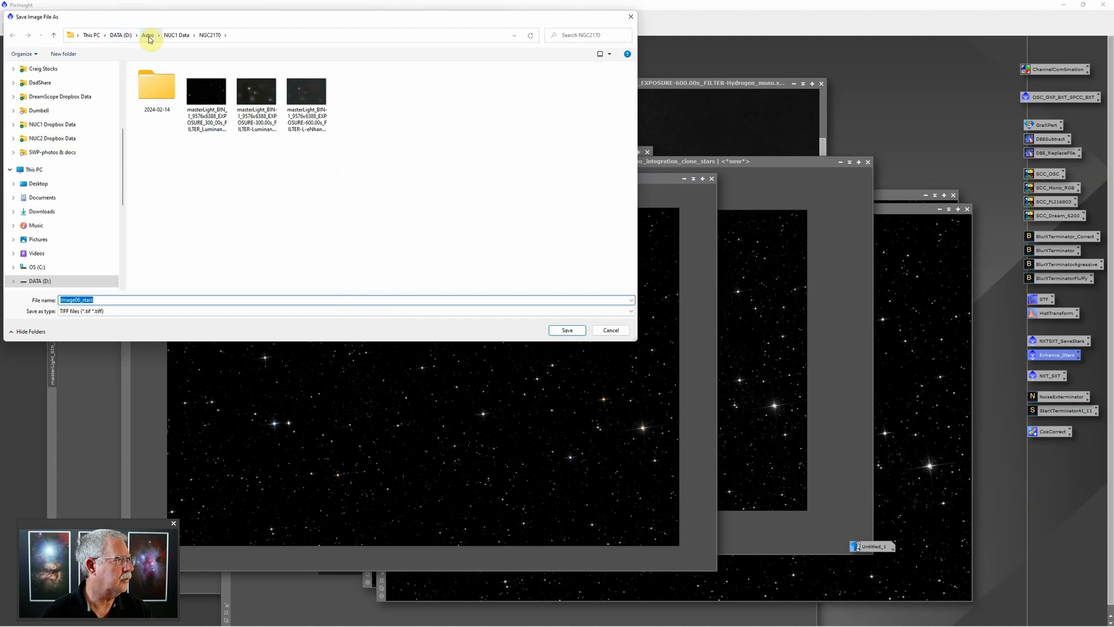
{"action": "left_click", "coordinate": [121, 35]}
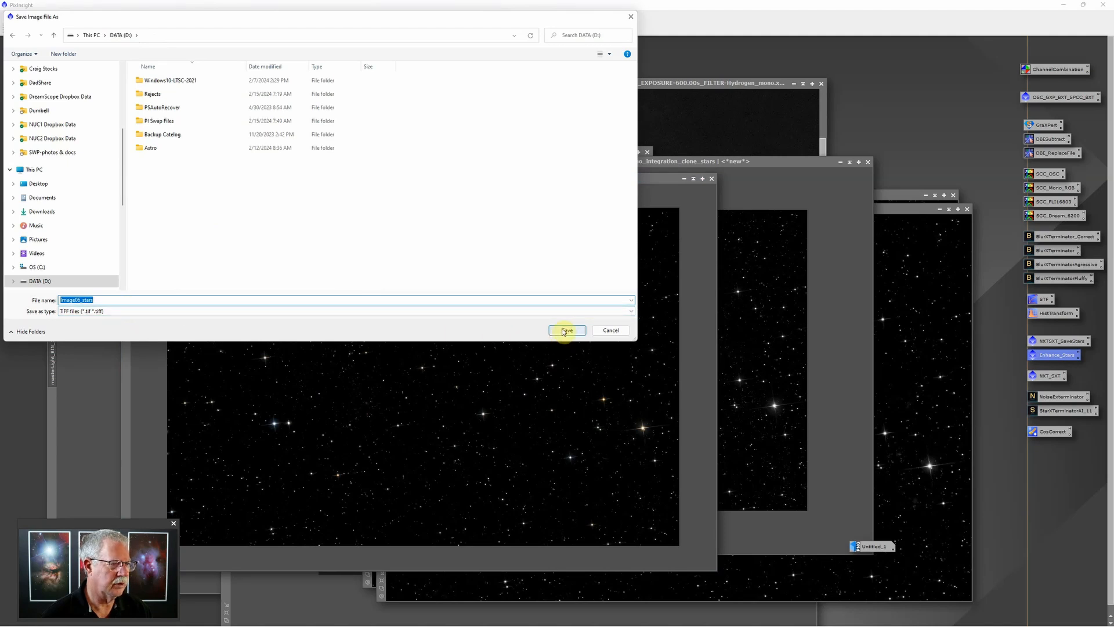
{"action": "left_click", "coordinate": [563, 332]}
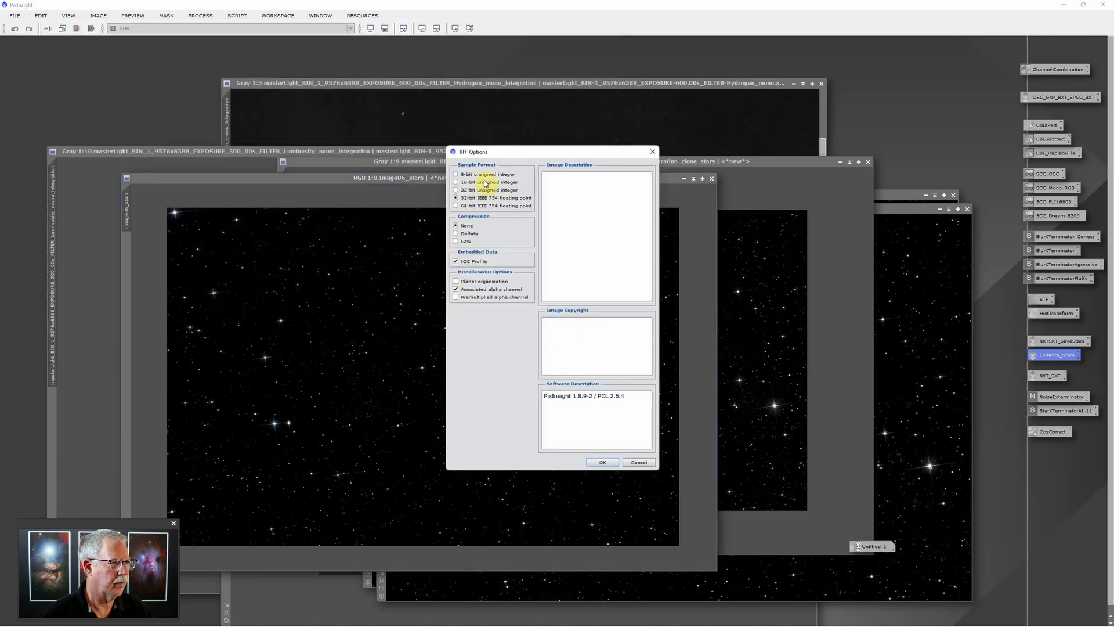
{"action": "left_click", "coordinate": [604, 461]}
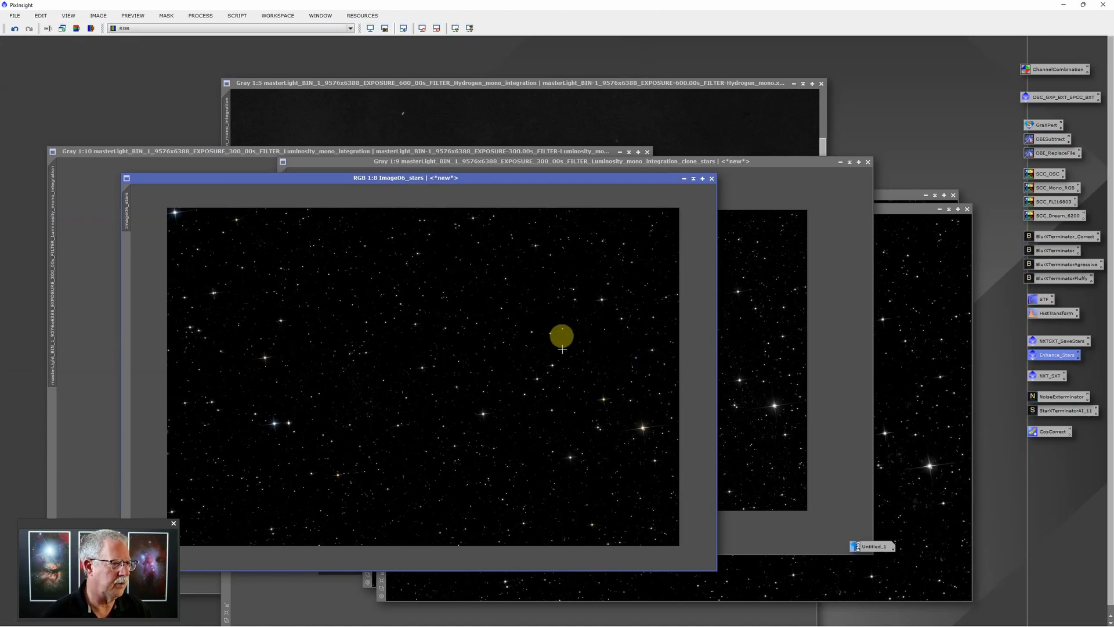
{"action": "left_click", "coordinate": [685, 179]}
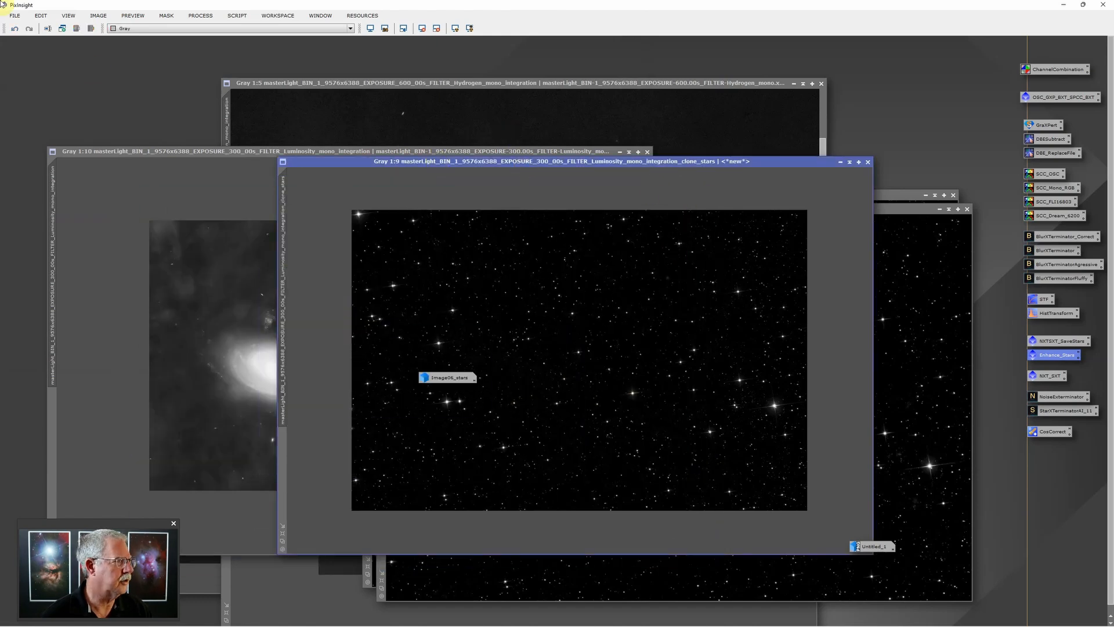
Save the luminosity clone star image as a 16-bit TIFF, then minimize and park its icon
{"action": "left_click", "coordinate": [14, 18]}
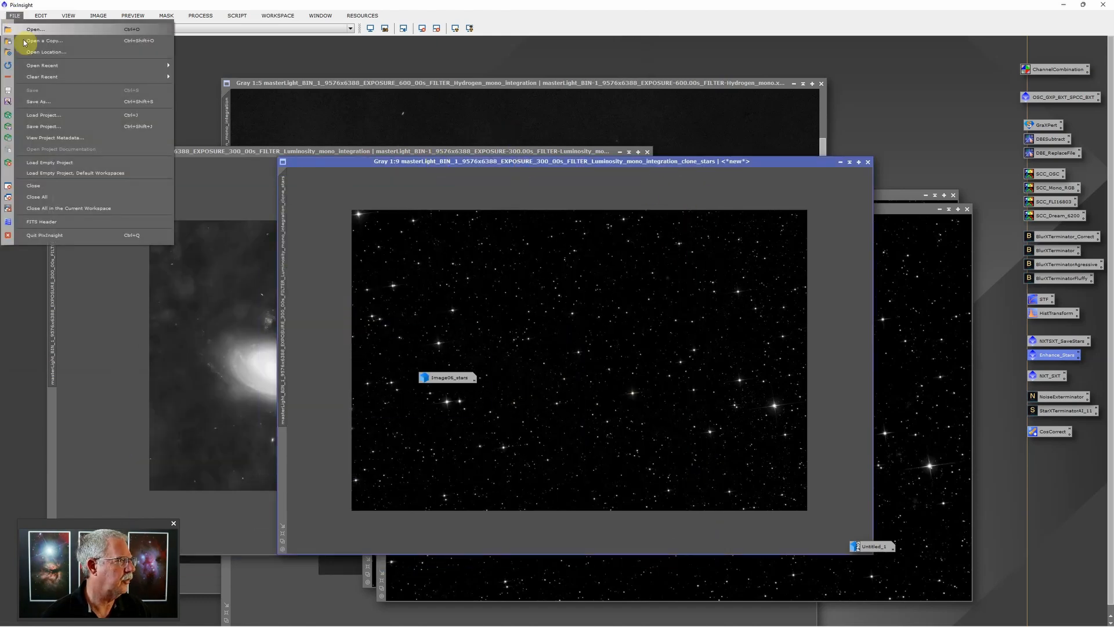
{"action": "left_click", "coordinate": [49, 103]}
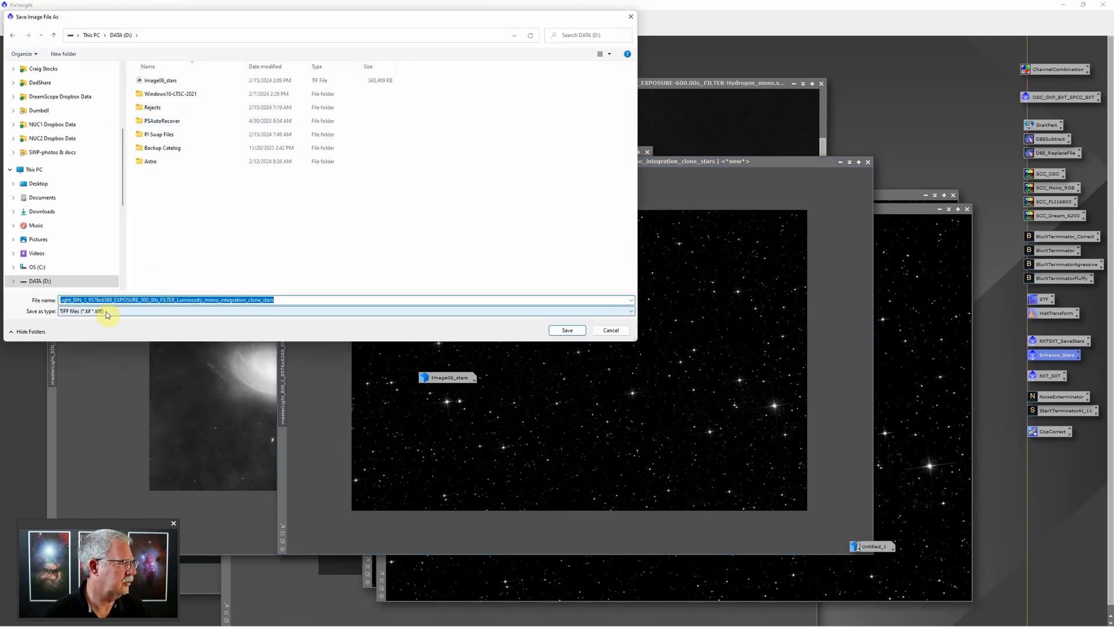
{"action": "left_click", "coordinate": [567, 331]}
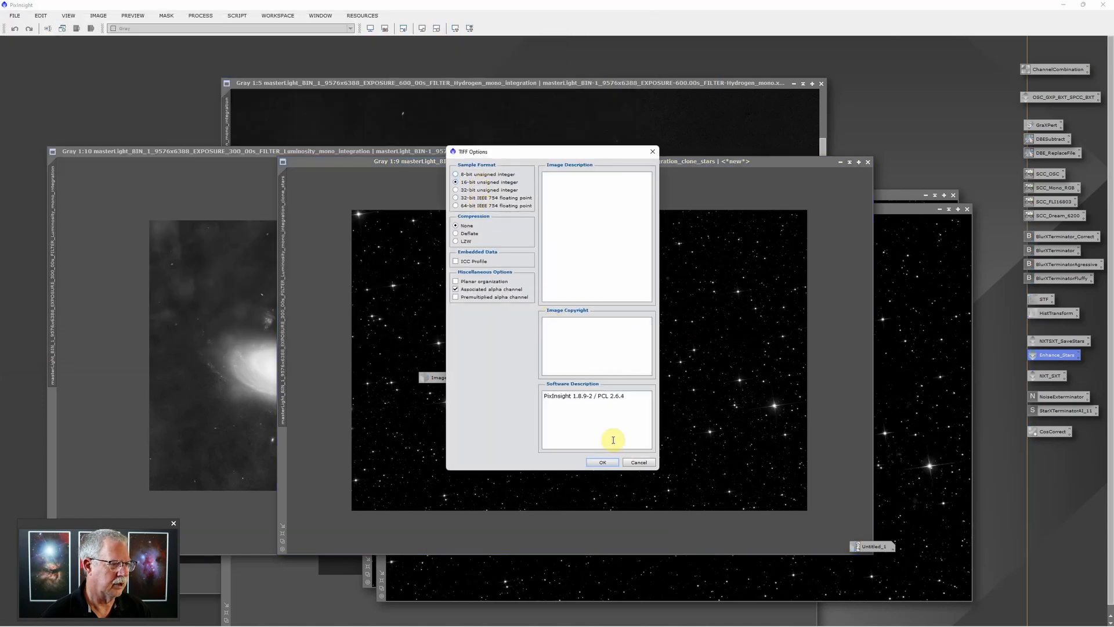
{"action": "left_click", "coordinate": [604, 462]}
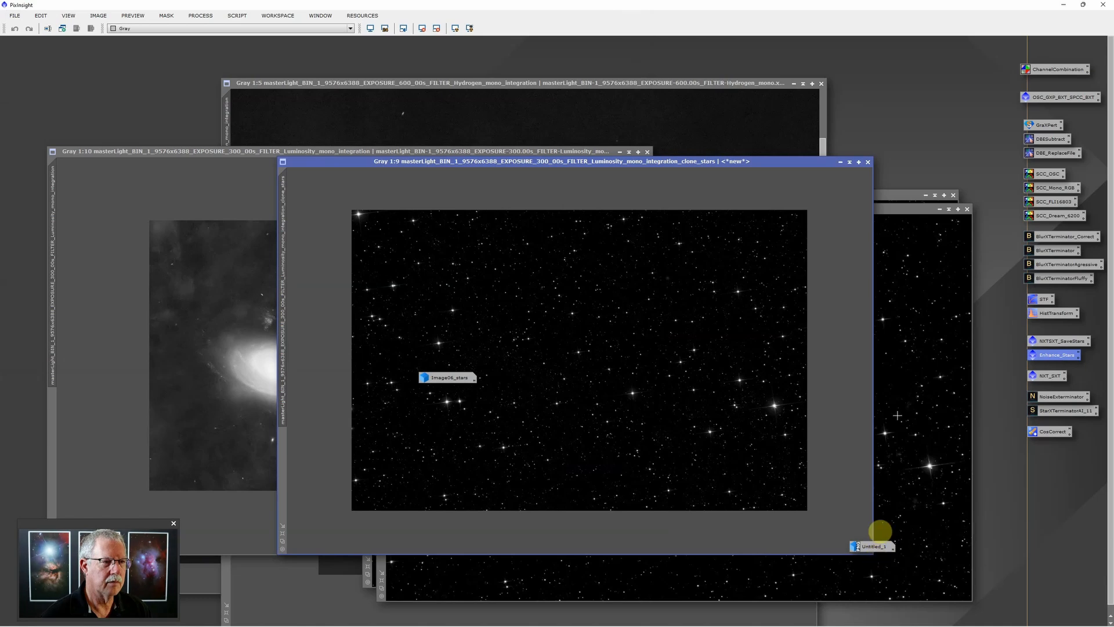
{"action": "left_click", "coordinate": [841, 165]}
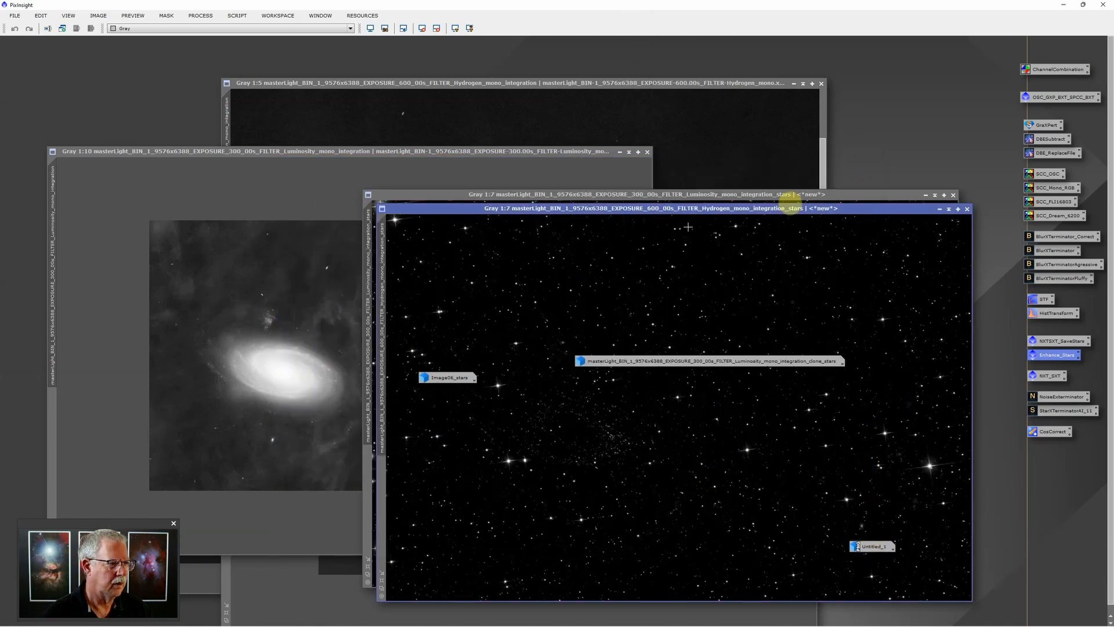
{"action": "left_click_drag", "start_coordinate": [663, 365], "coordinate": [480, 401]}
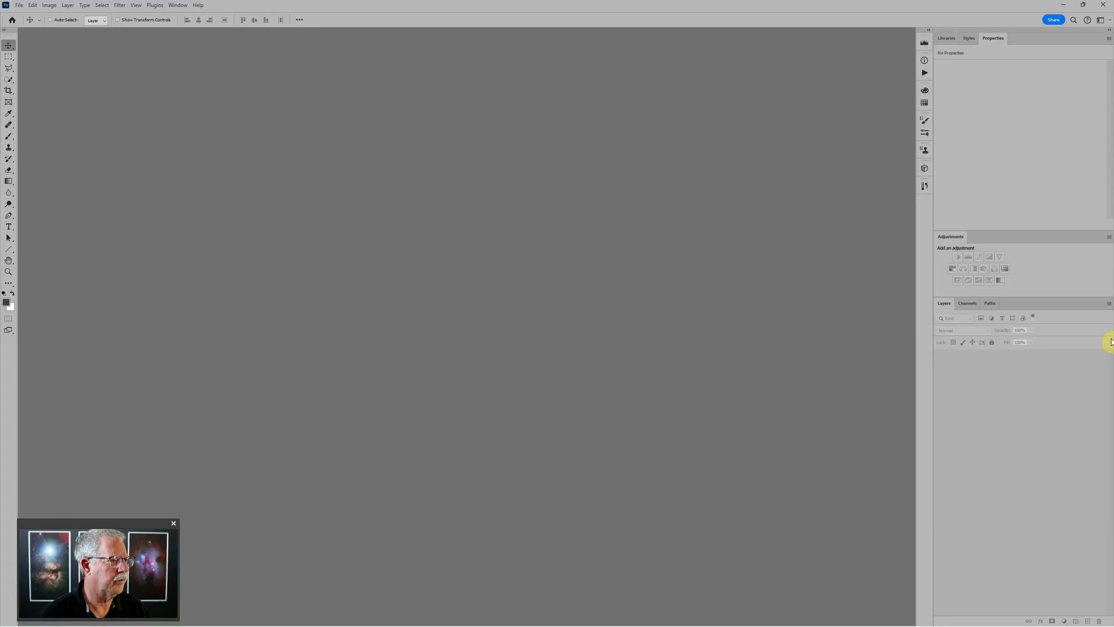
Use Load Files into Stack to pick the six TIFFs on DATA (D:), four masterLights through Image06
{"action": "left_click", "coordinate": [19, 5]}
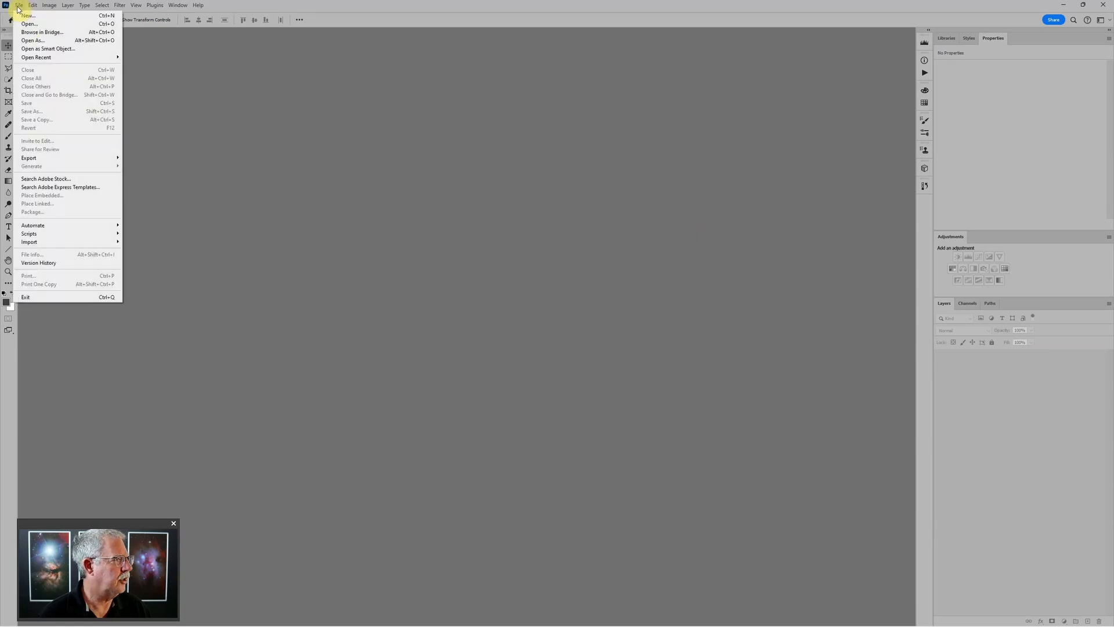
{"action": "mouse_move", "coordinate": [35, 233]}
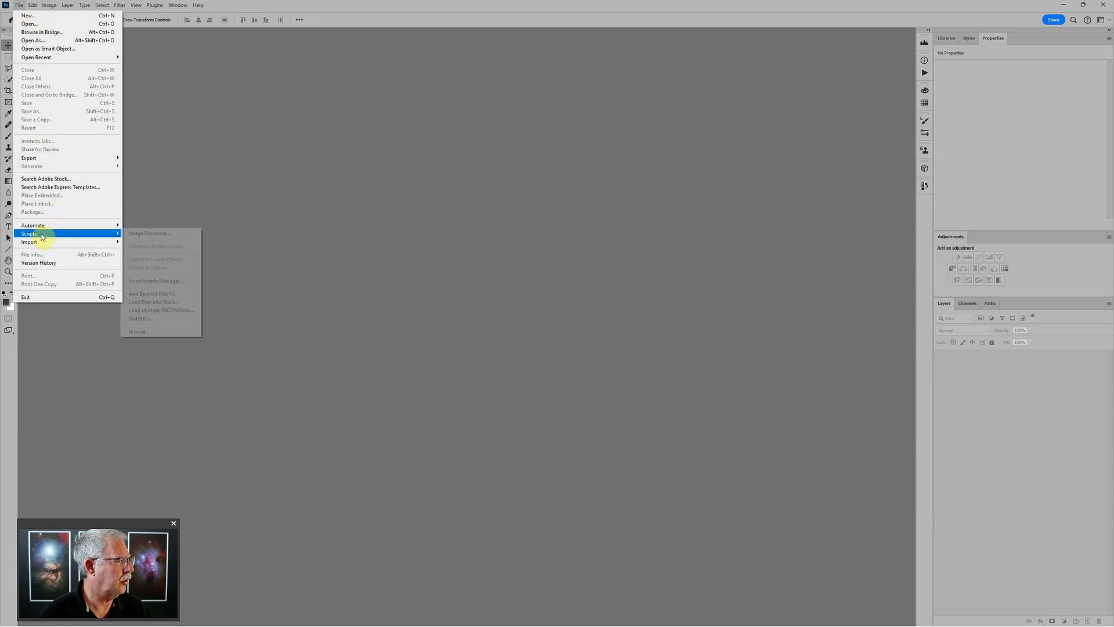
{"action": "left_click", "coordinate": [149, 303]}
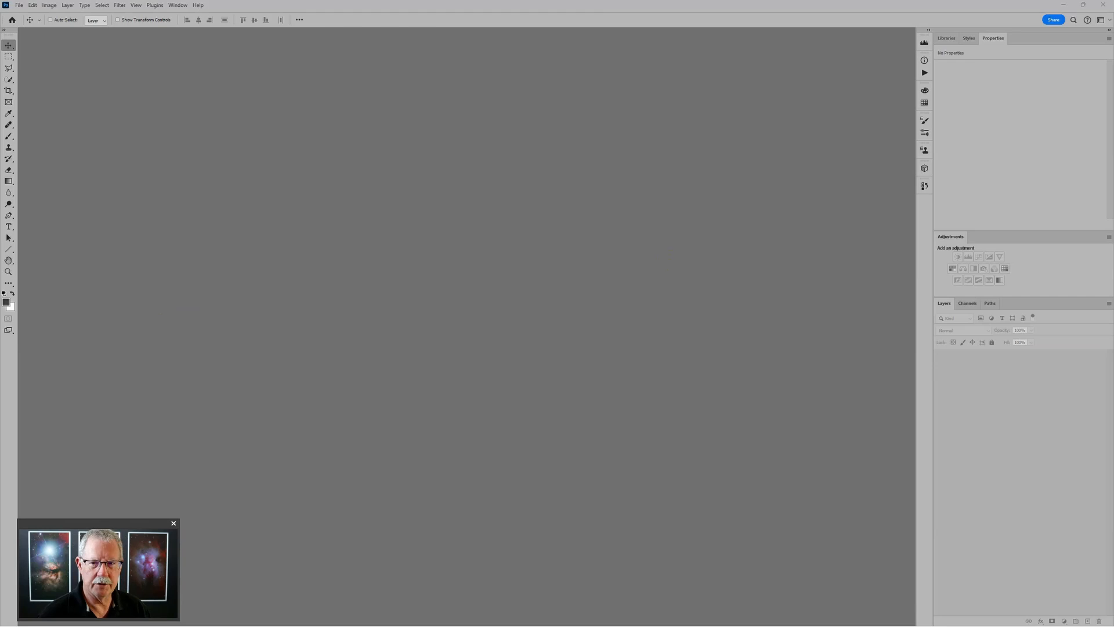
{"action": "left_click", "coordinate": [798, 253]}
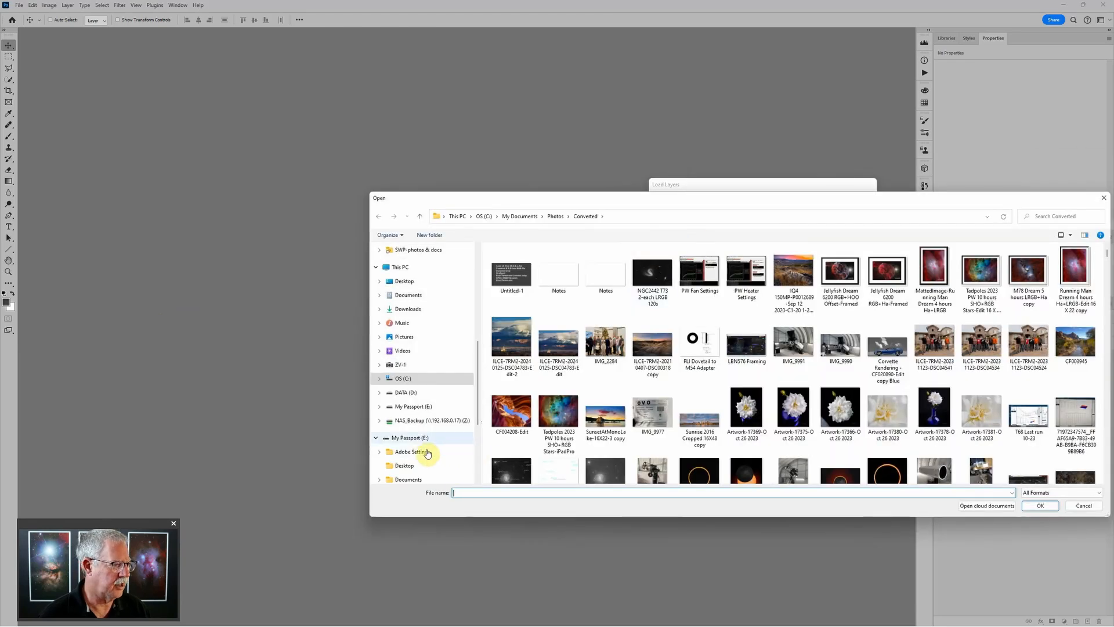
{"action": "left_click", "coordinate": [423, 393]}
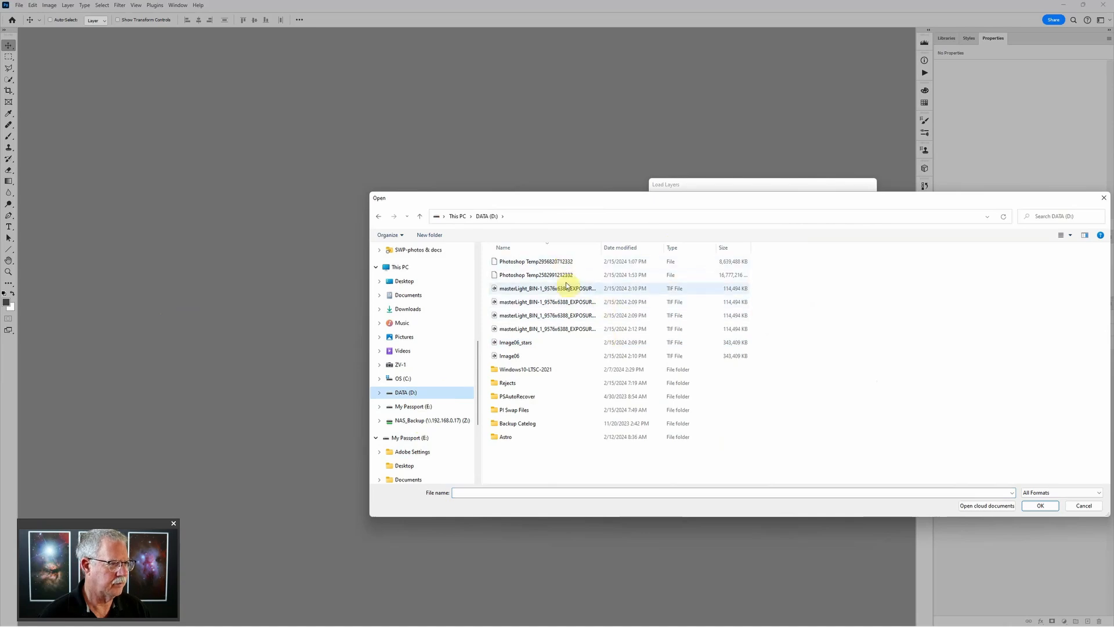
{"action": "left_click", "coordinate": [548, 290]}
{"action": "left_click", "coordinate": [533, 355], "text": "shift"}
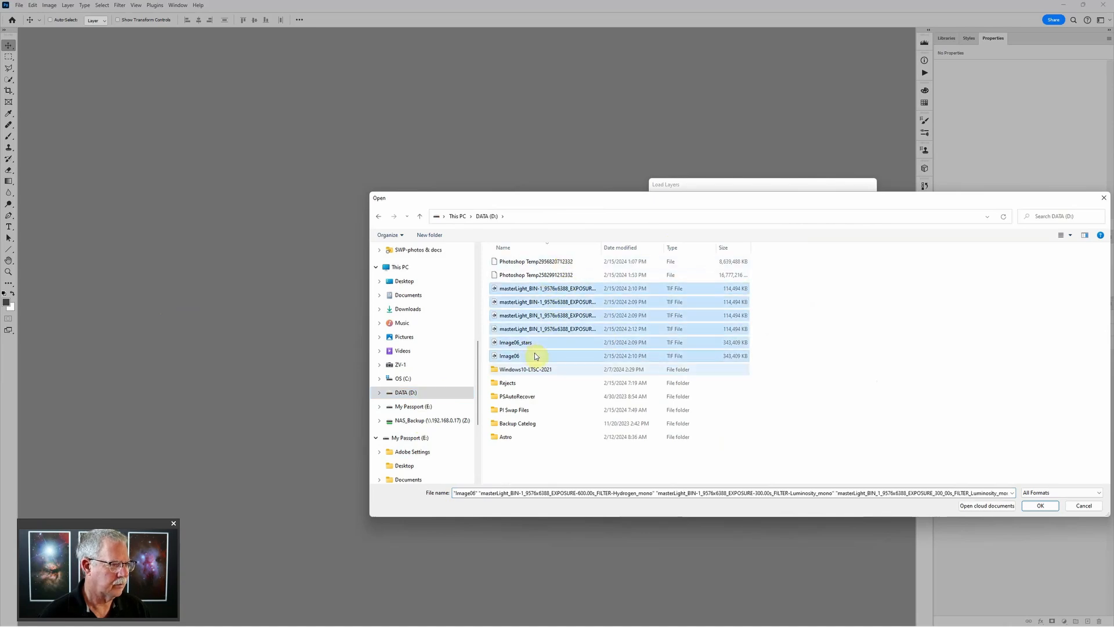
{"action": "left_click", "coordinate": [1037, 507]}
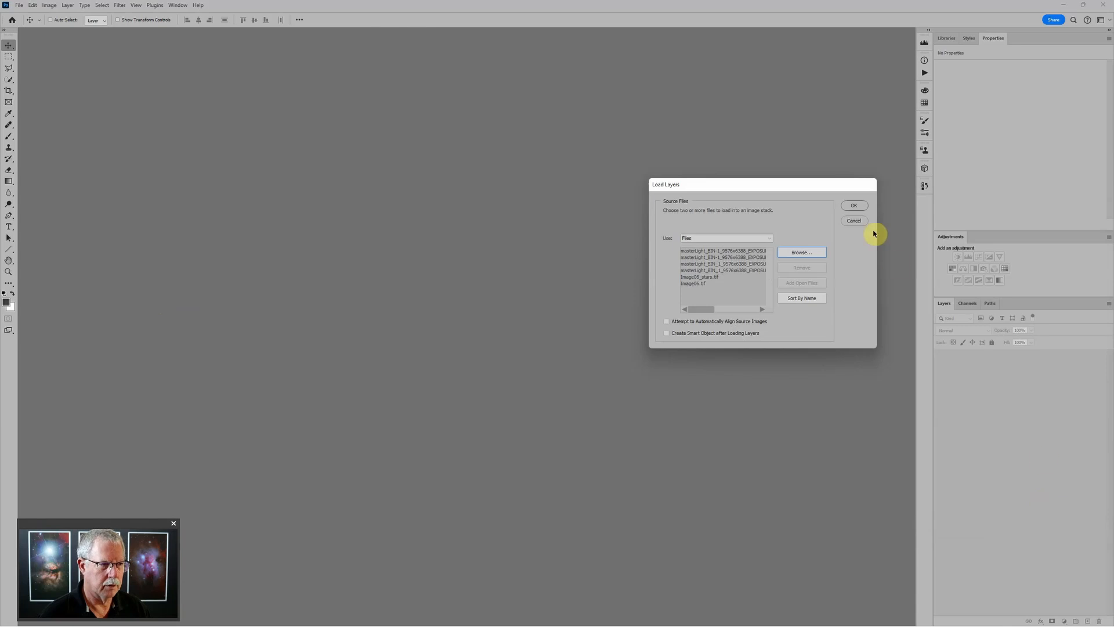
Load the six TIFFs as layers in Untitled-1 and drag Image06_stars.tif to the top
{"action": "left_click", "coordinate": [852, 205]}
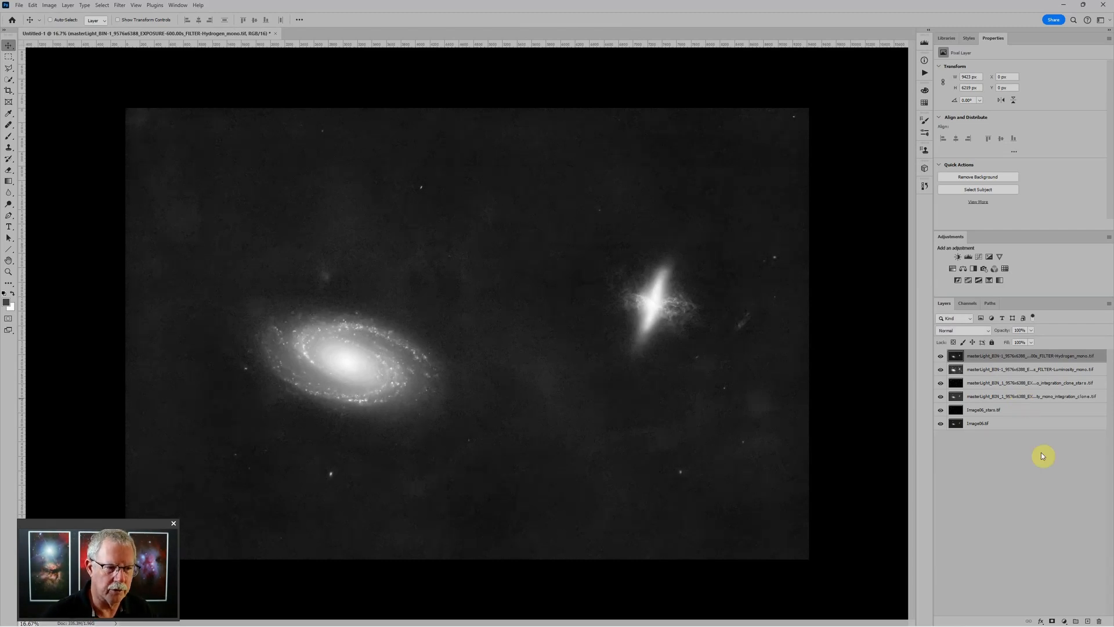
{"action": "left_click", "coordinate": [1006, 410]}
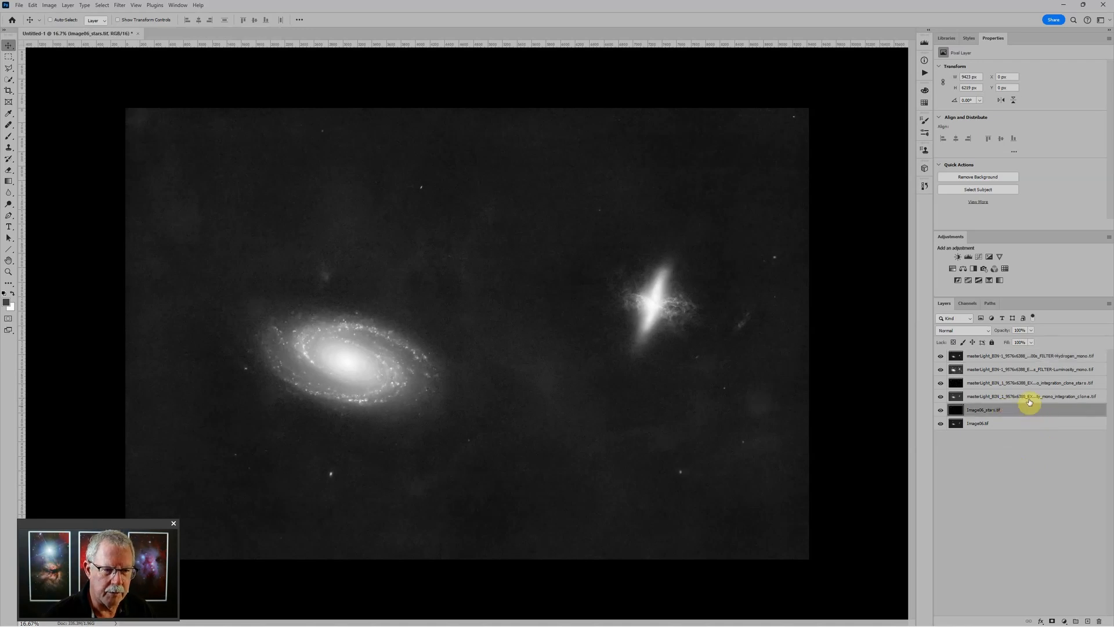
{"action": "left_click_drag", "start_coordinate": [1003, 411], "coordinate": [1000, 350]}
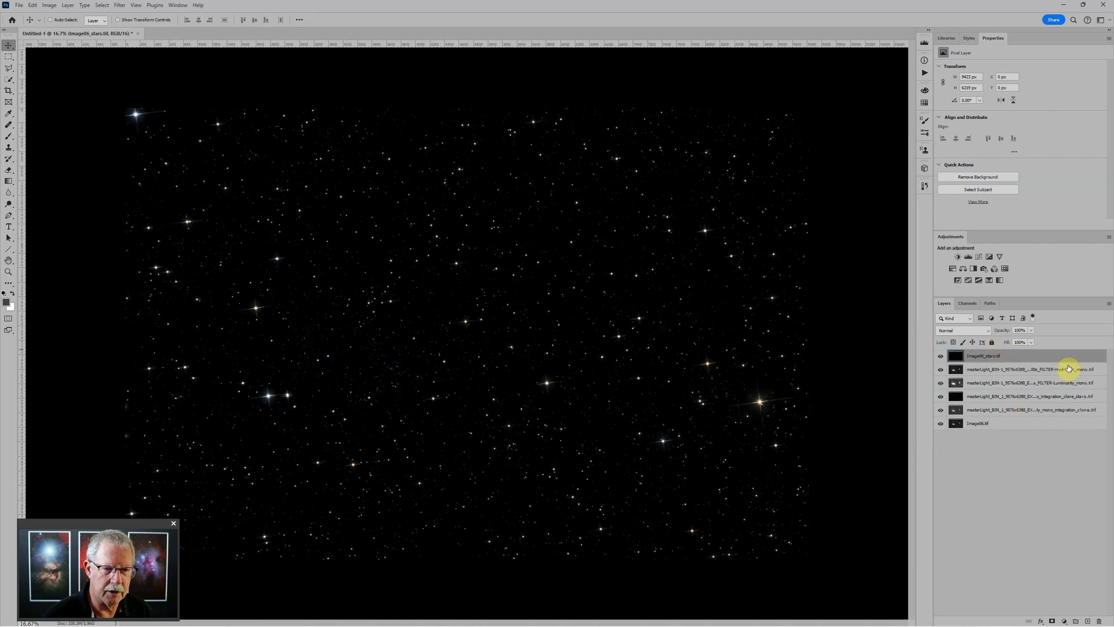
Move the luminosity clone star layer to the top and toggle its visibility to compare
{"action": "left_click_drag", "start_coordinate": [1056, 397], "coordinate": [1050, 352]}
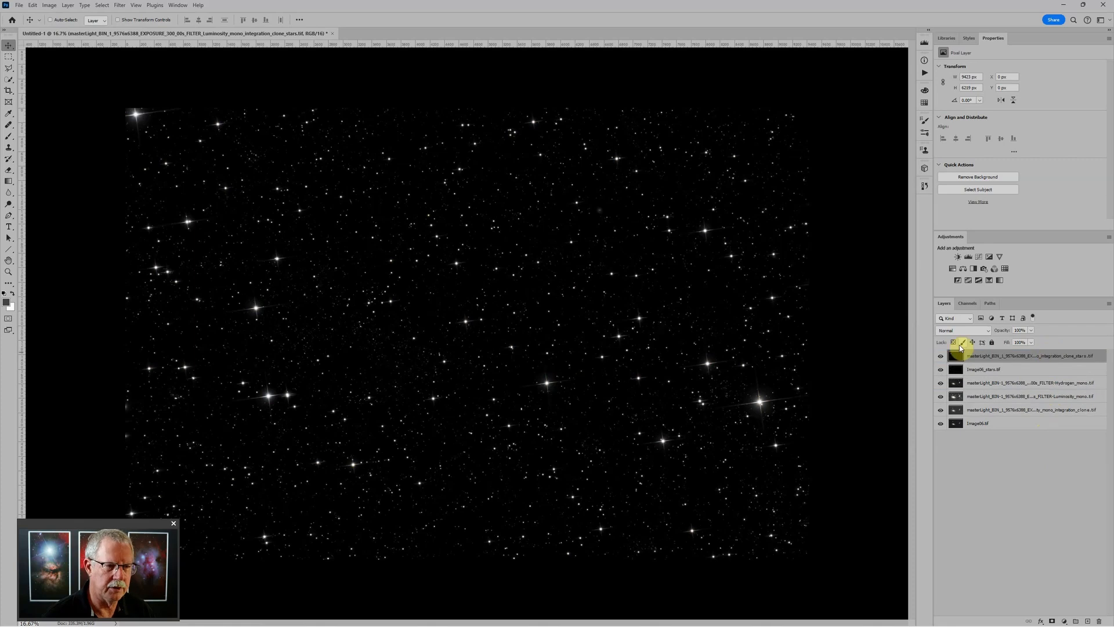
{"action": "left_click", "coordinate": [941, 357]}
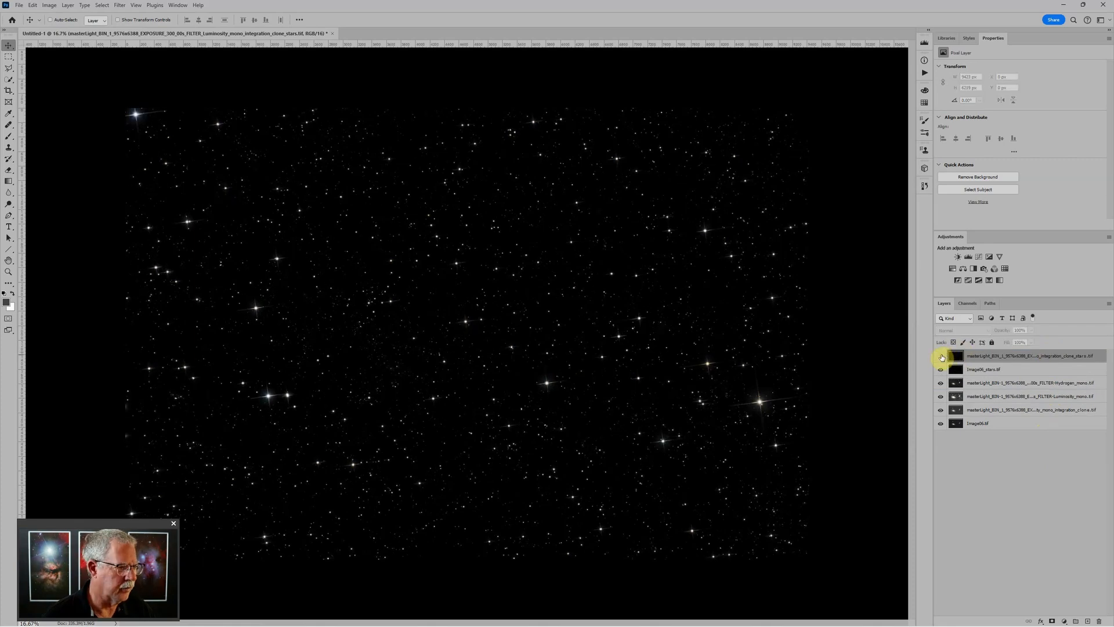
{"action": "left_click", "coordinate": [942, 357]}
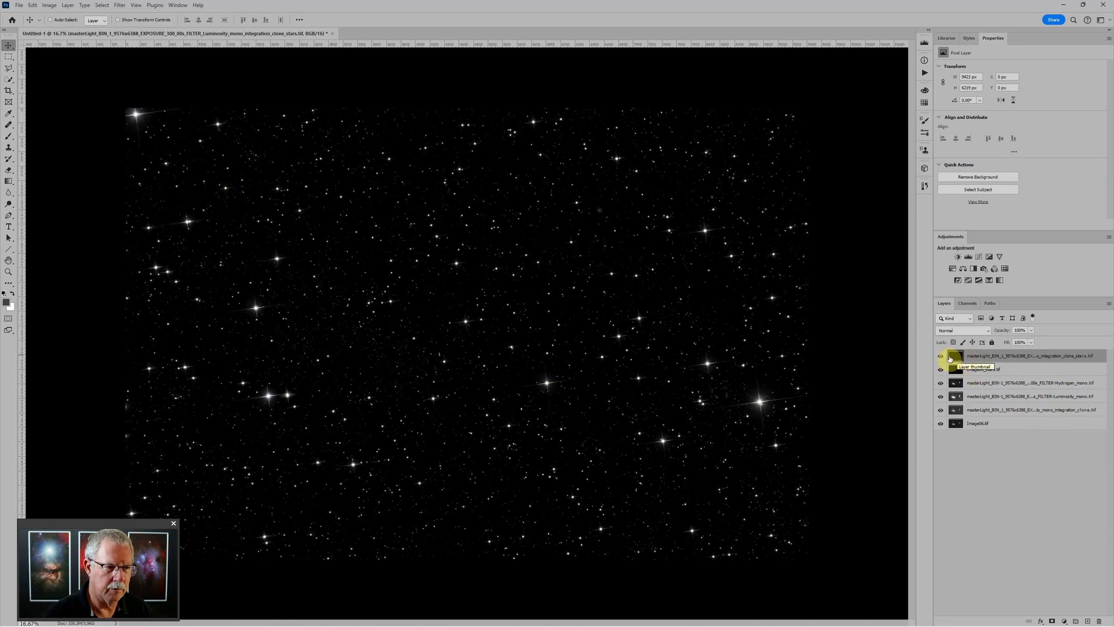
{"action": "left_click", "coordinate": [941, 356]}
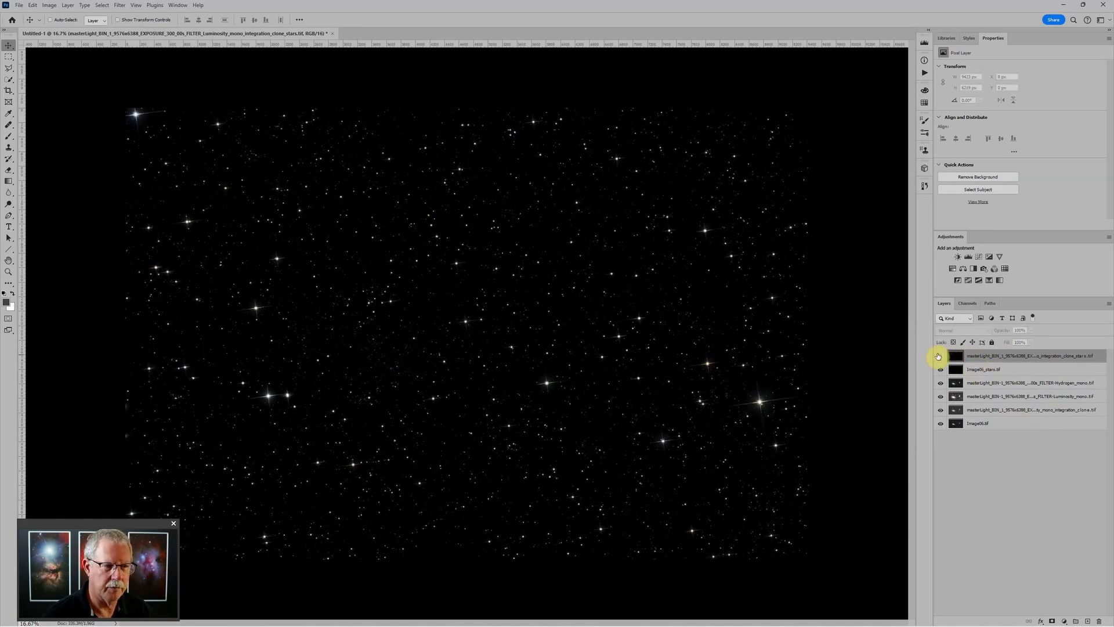
{"action": "left_click", "coordinate": [941, 356]}
Group both star layers as Stars, with Image06_stars.tif above the mono star layer
{"action": "left_click", "coordinate": [997, 372], "text": "shift"}
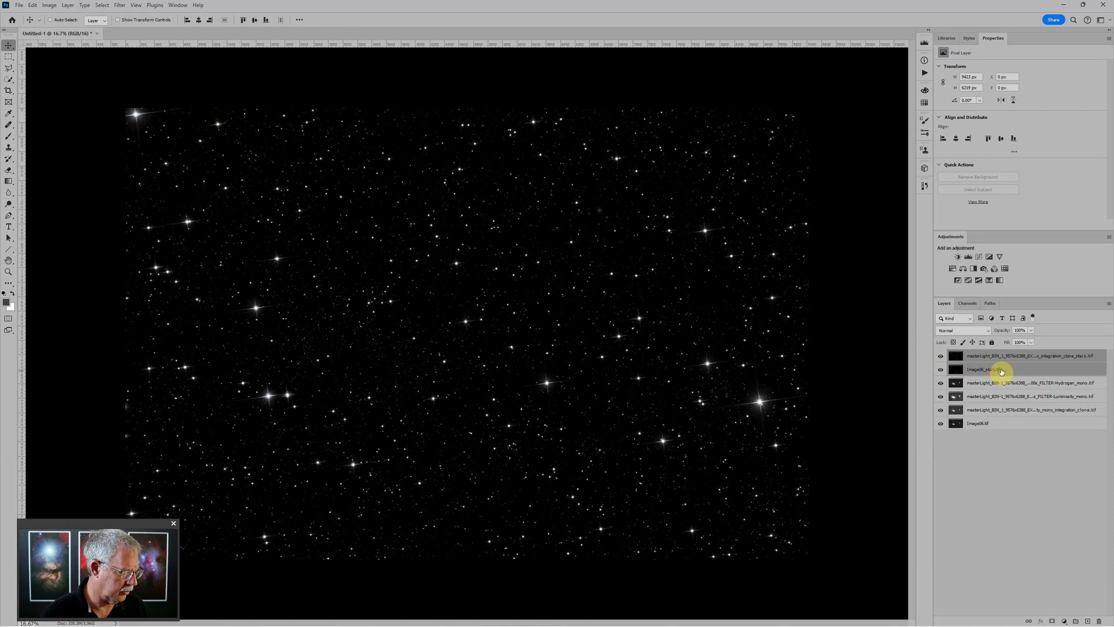
{"action": "key", "text": "ctrl+g"}
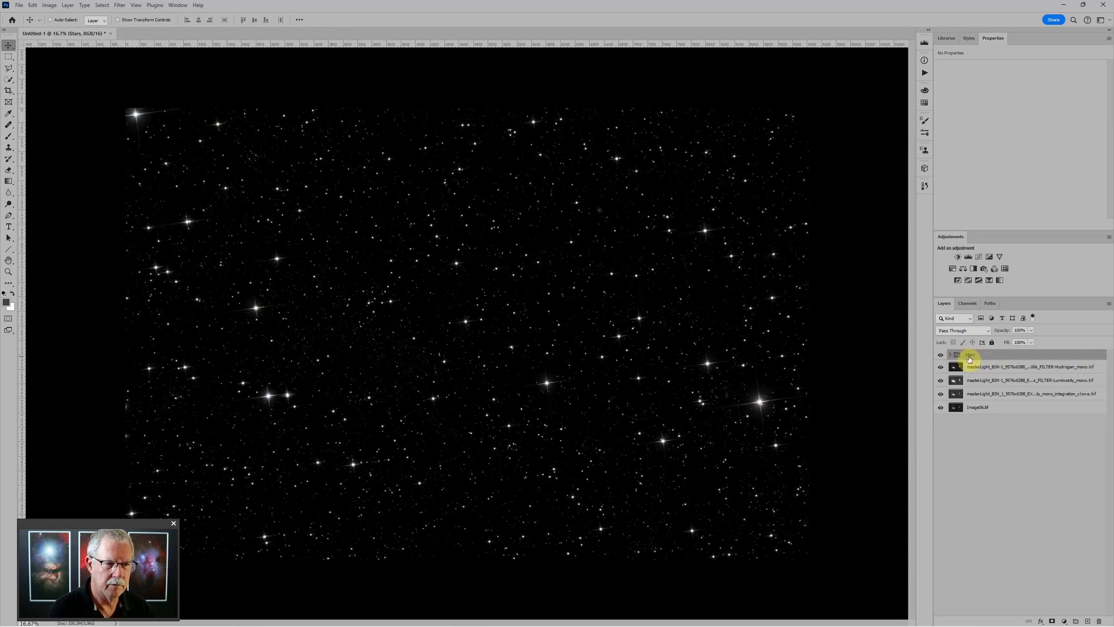
{"action": "left_click", "coordinate": [950, 355]}
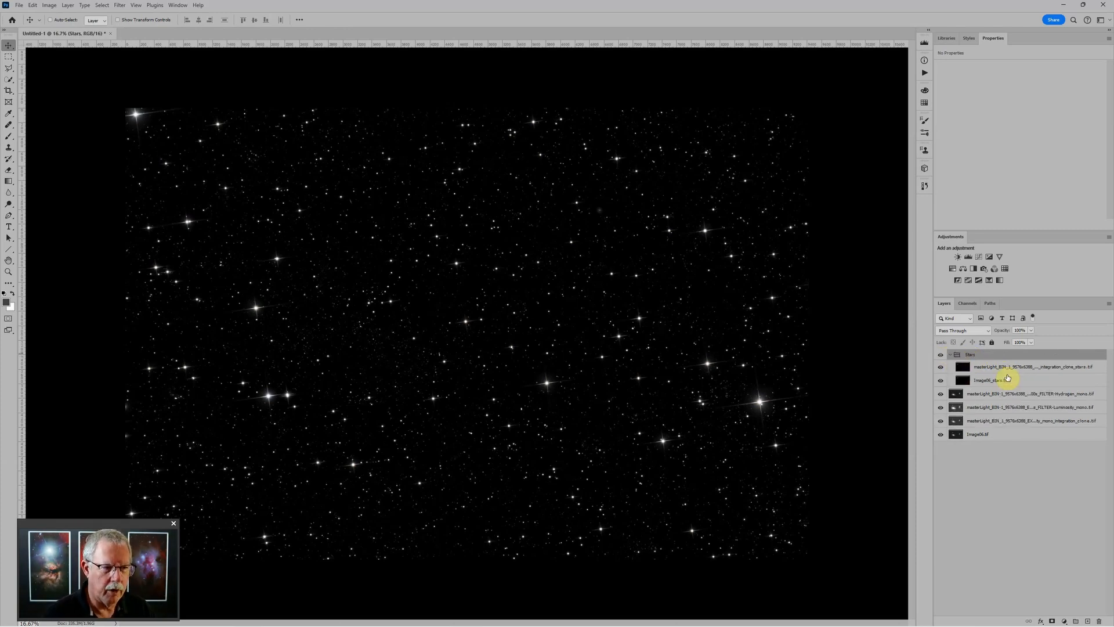
{"action": "left_click", "coordinate": [1003, 370]}
{"action": "left_click_drag", "start_coordinate": [996, 381], "coordinate": [997, 362]}
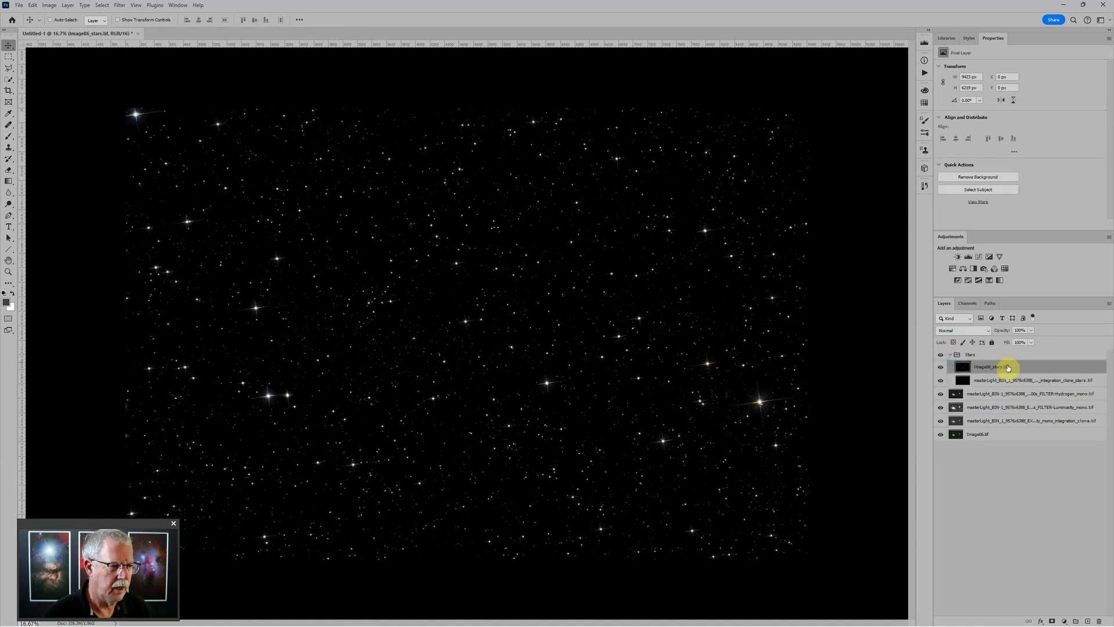
Set Image06_stars.tif to Color blend mode and toggle it to compare over the mono stars
{"action": "left_click", "coordinate": [981, 330]}
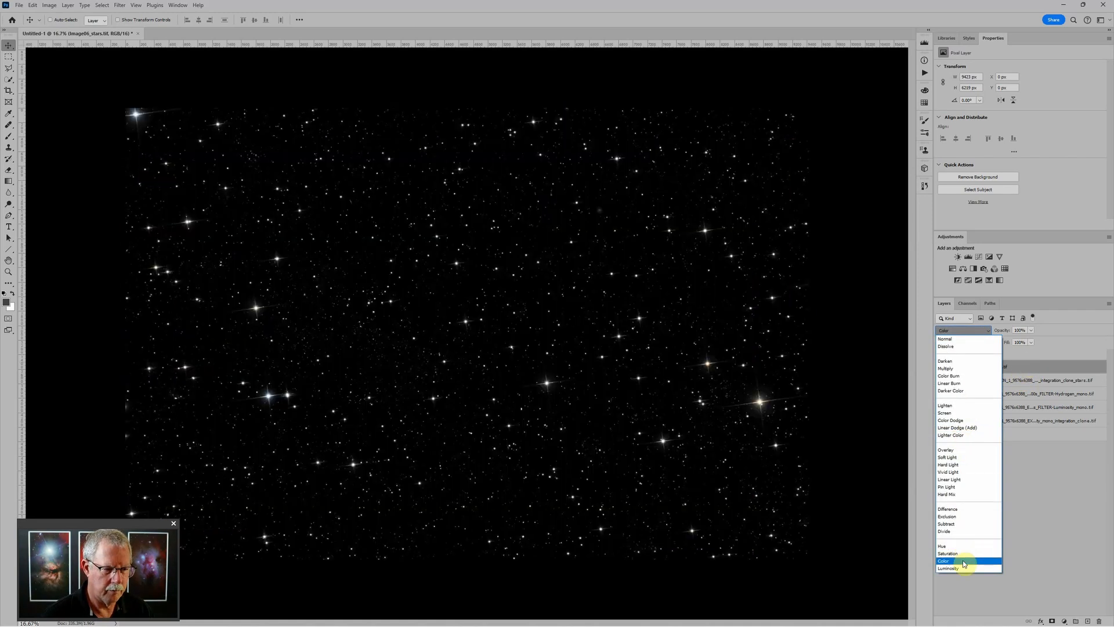
{"action": "left_click", "coordinate": [963, 560]}
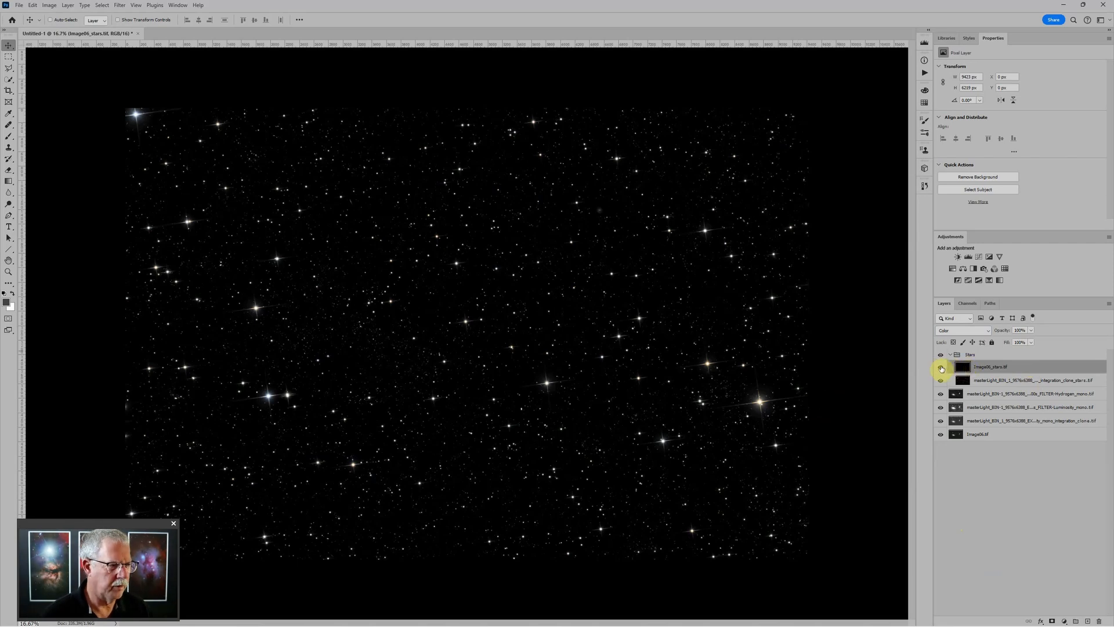
{"action": "left_click", "coordinate": [941, 367]}
{"action": "left_click", "coordinate": [941, 368]}
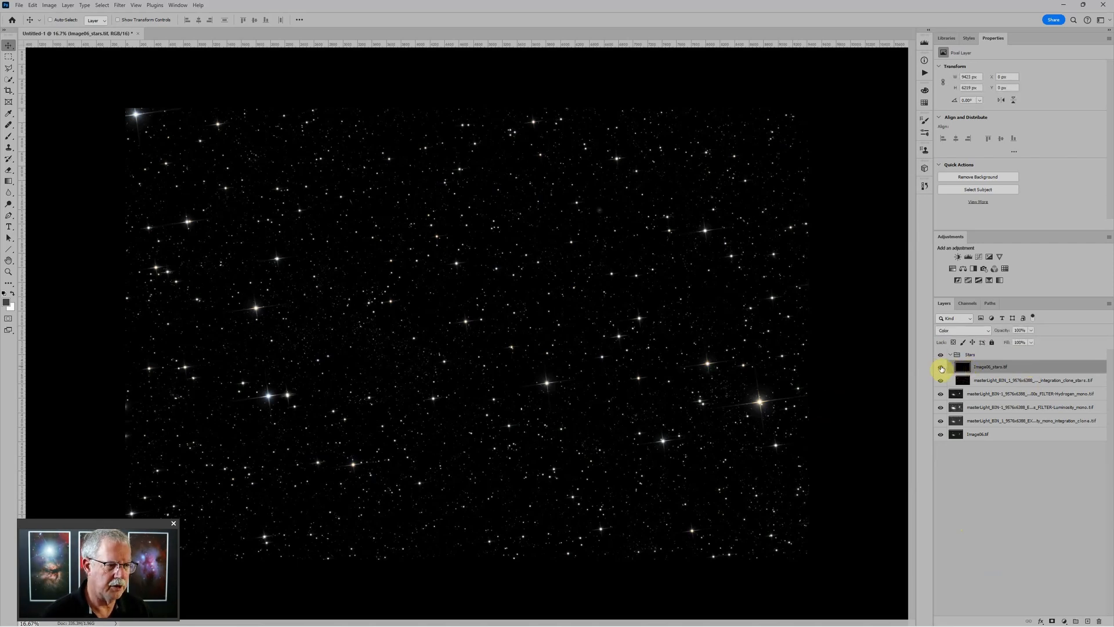
{"action": "left_click", "coordinate": [997, 381]}
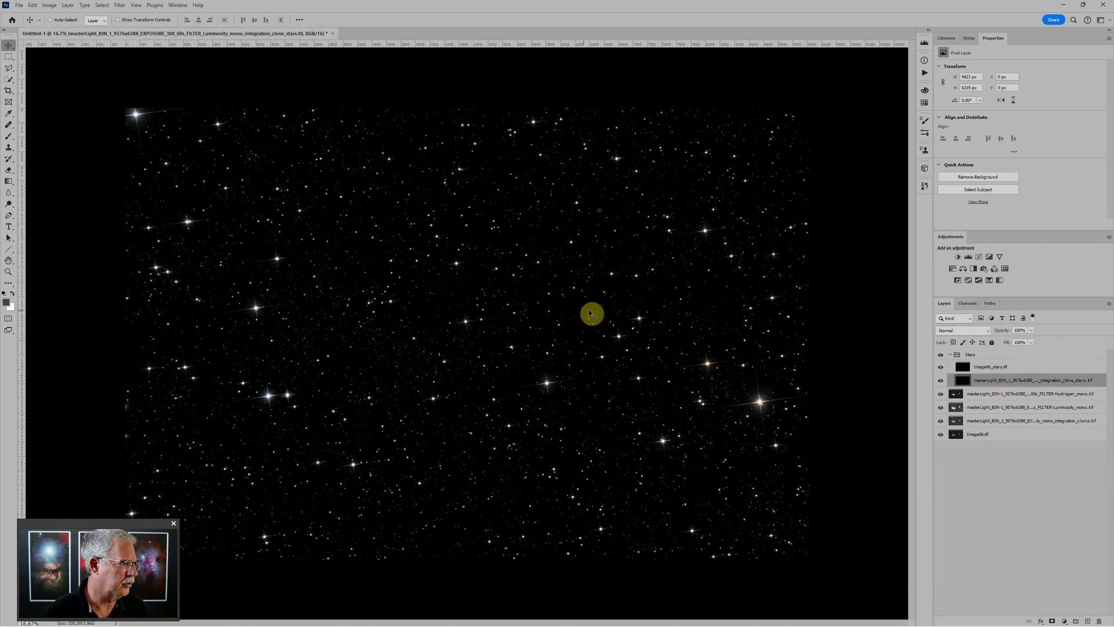
{"action": "key", "text": "ctrl+minus"}
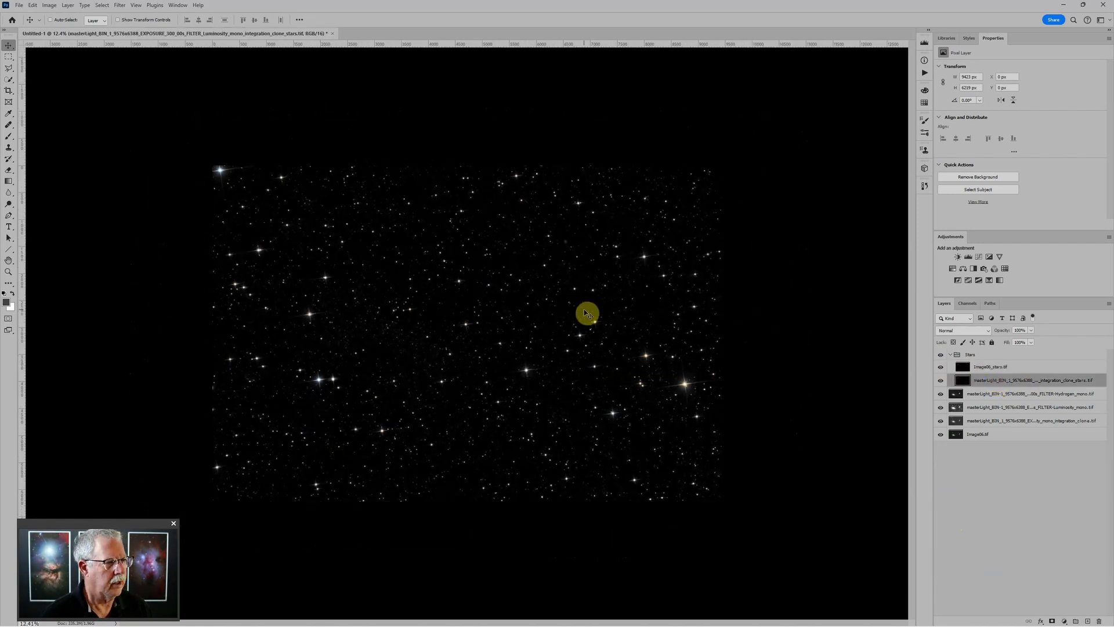
{"action": "key", "text": "ctrl+plus"}
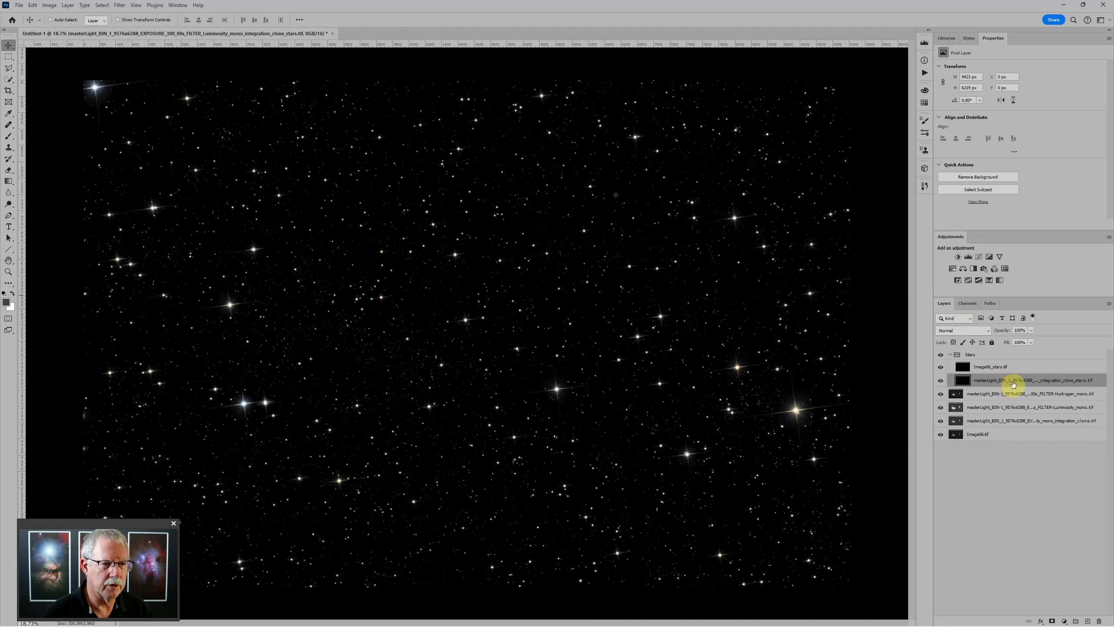
{"action": "left_click", "coordinate": [990, 367]}
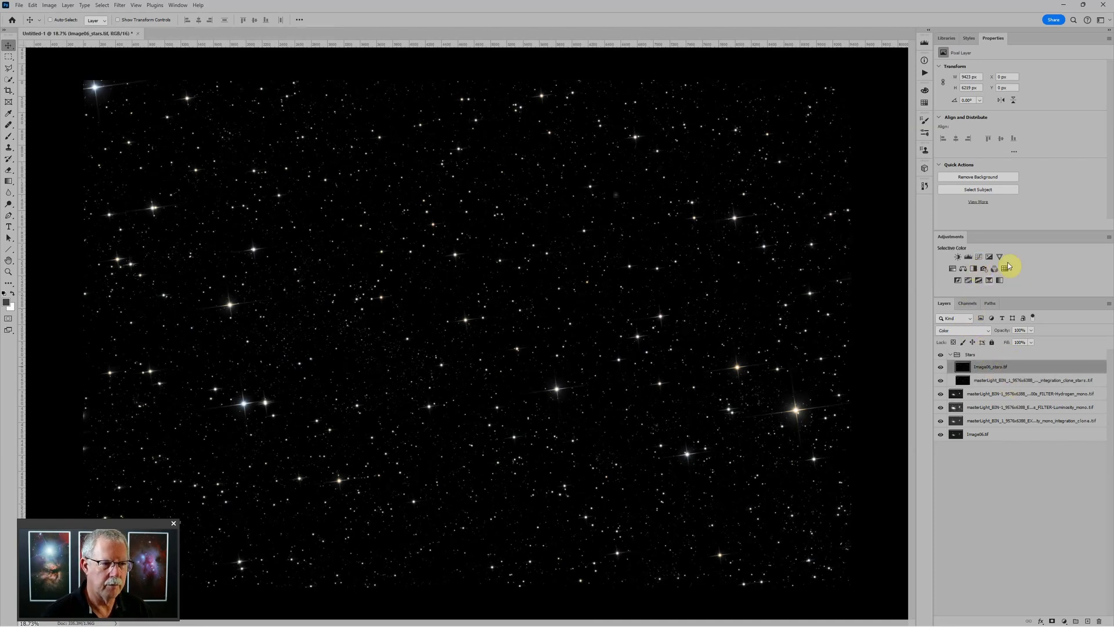
Add a Hue/Saturation layer above the colour stars with Saturation +53, then adjust the Reds
{"action": "left_click", "coordinate": [953, 268]}
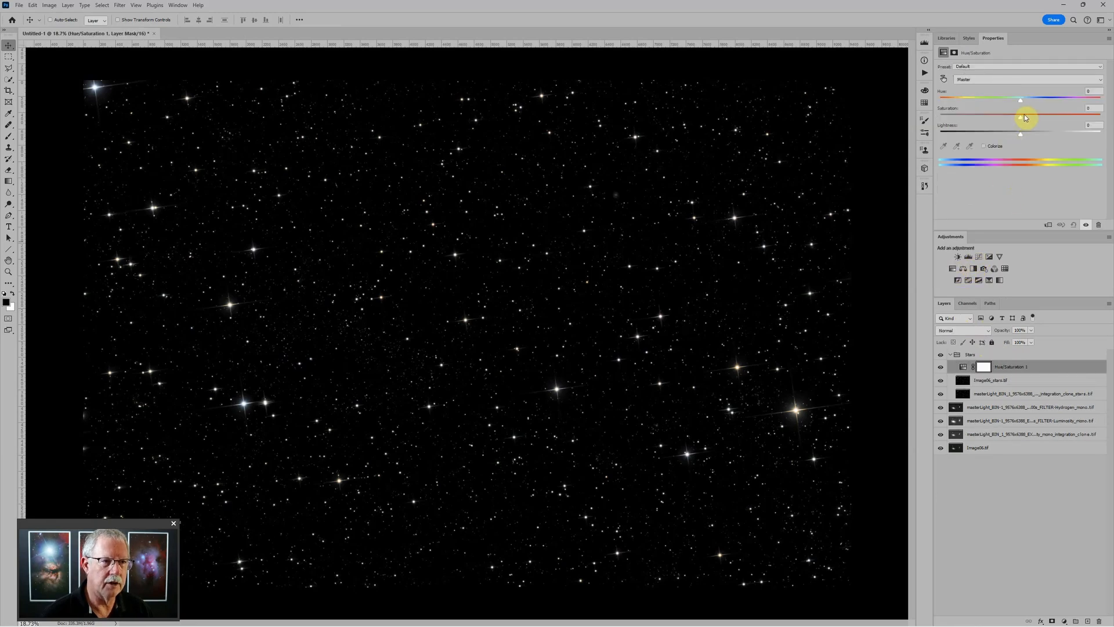
{"action": "left_click_drag", "start_coordinate": [1025, 117], "coordinate": [1065, 118]}
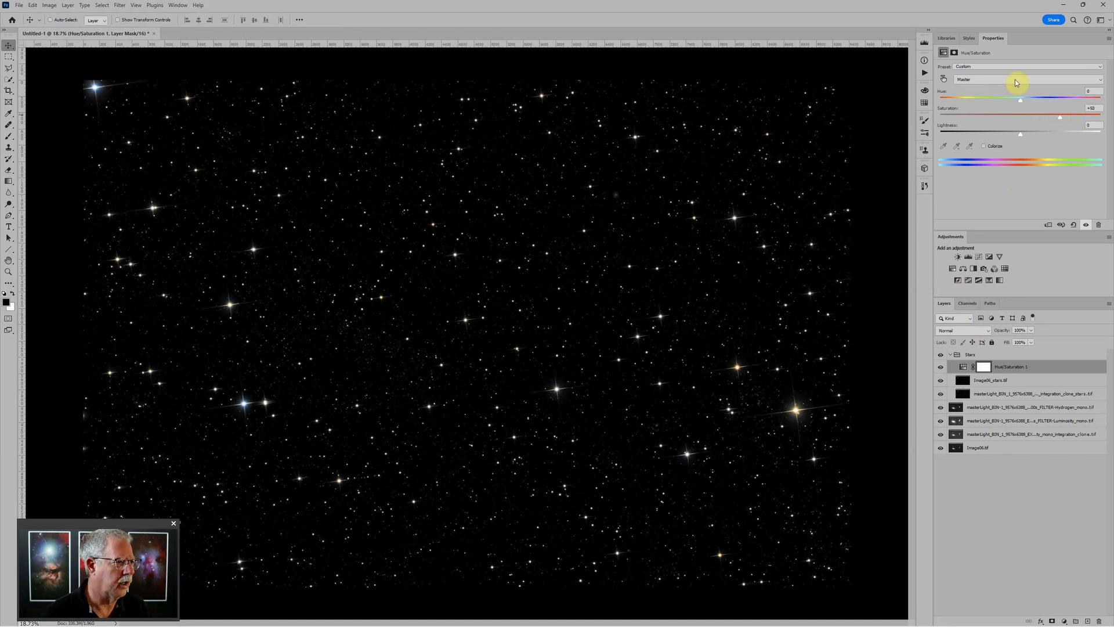
{"action": "left_click", "coordinate": [980, 79]}
{"action": "left_click", "coordinate": [982, 93]}
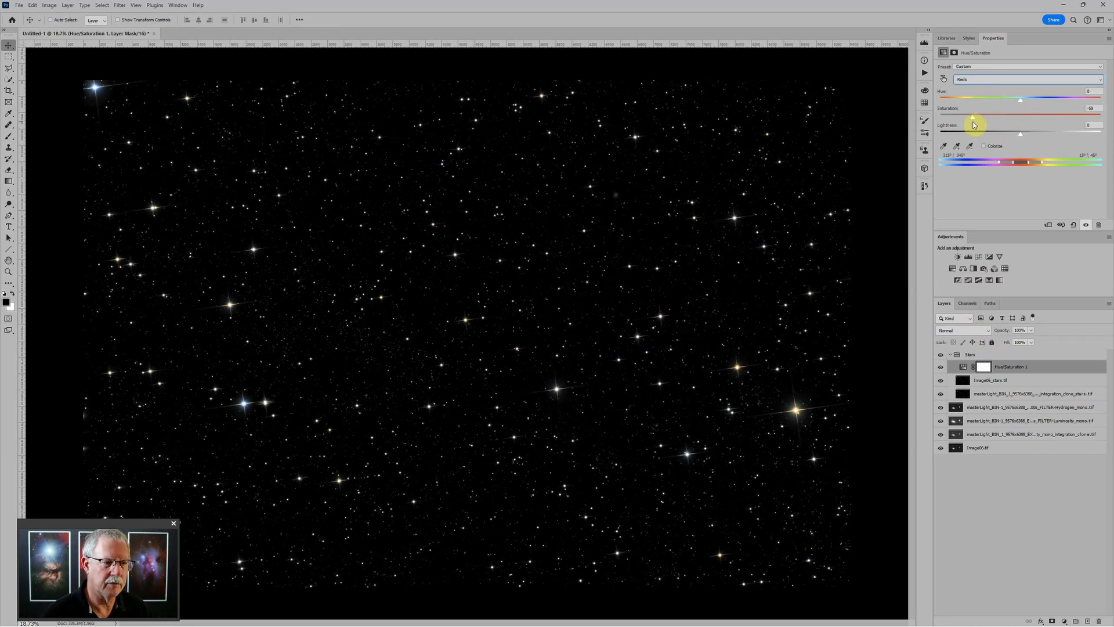
Add a Levels layer above the mono stars with midtones darkened to 0.78
{"action": "left_click", "coordinate": [1010, 394]}
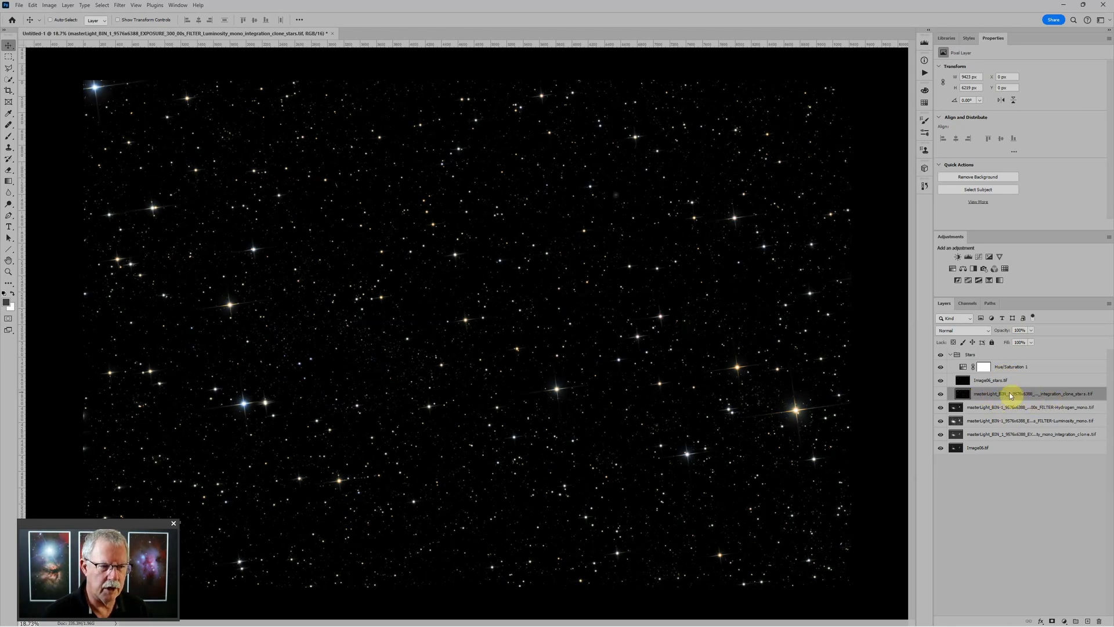
{"action": "left_click", "coordinate": [969, 257]}
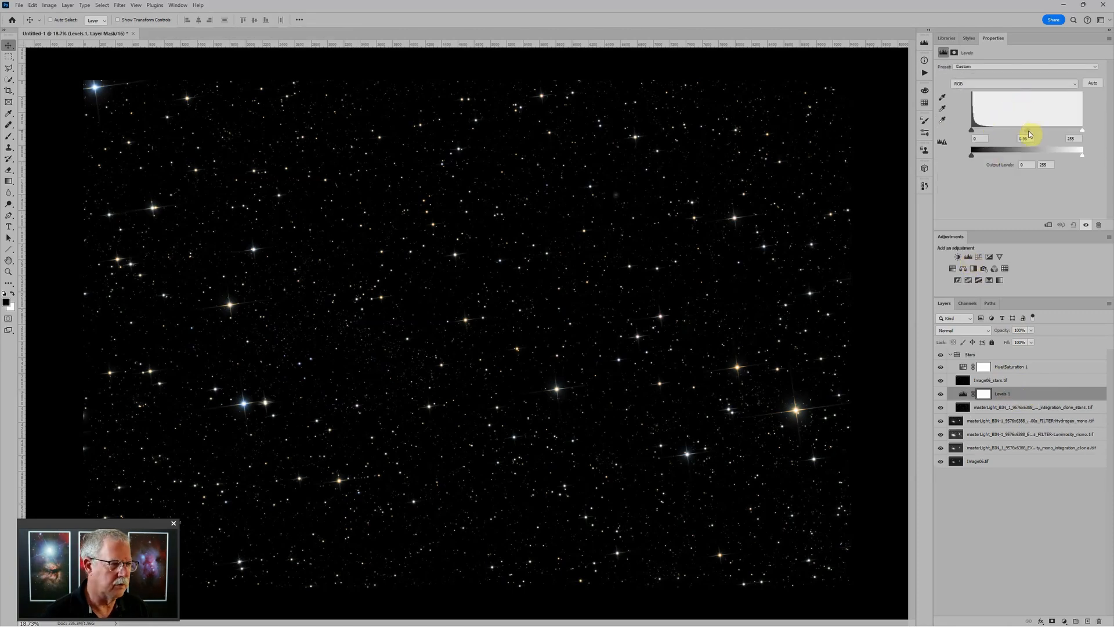
{"action": "left_click_drag", "start_coordinate": [1030, 134], "coordinate": [1034, 134]}
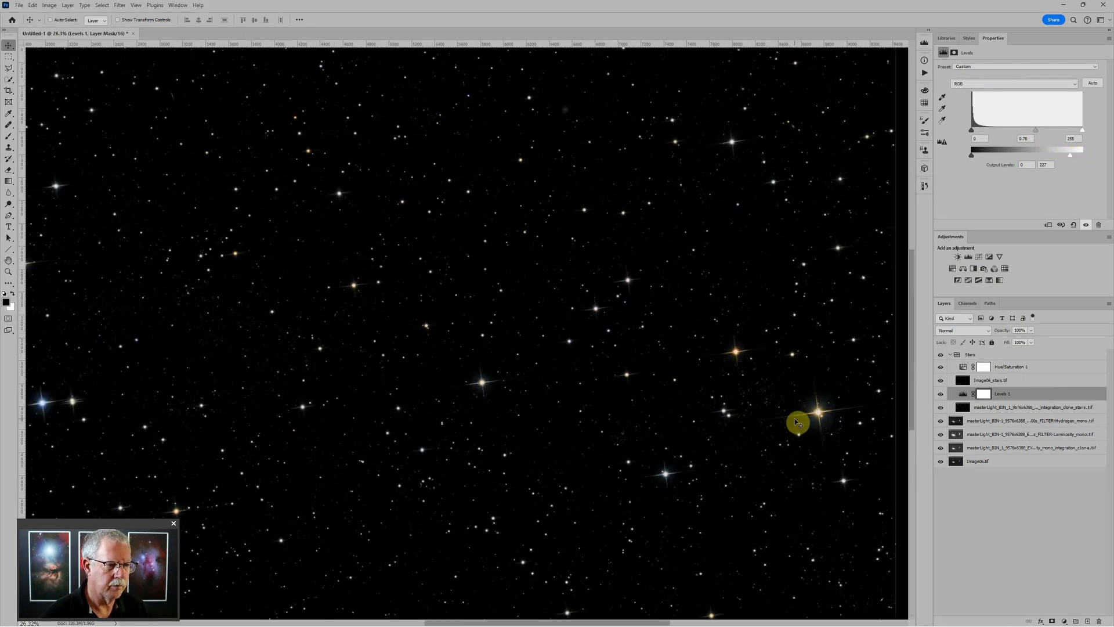
{"action": "scroll", "coordinate": [798, 420], "scroll_direction": "up", "scroll_amount": 5}
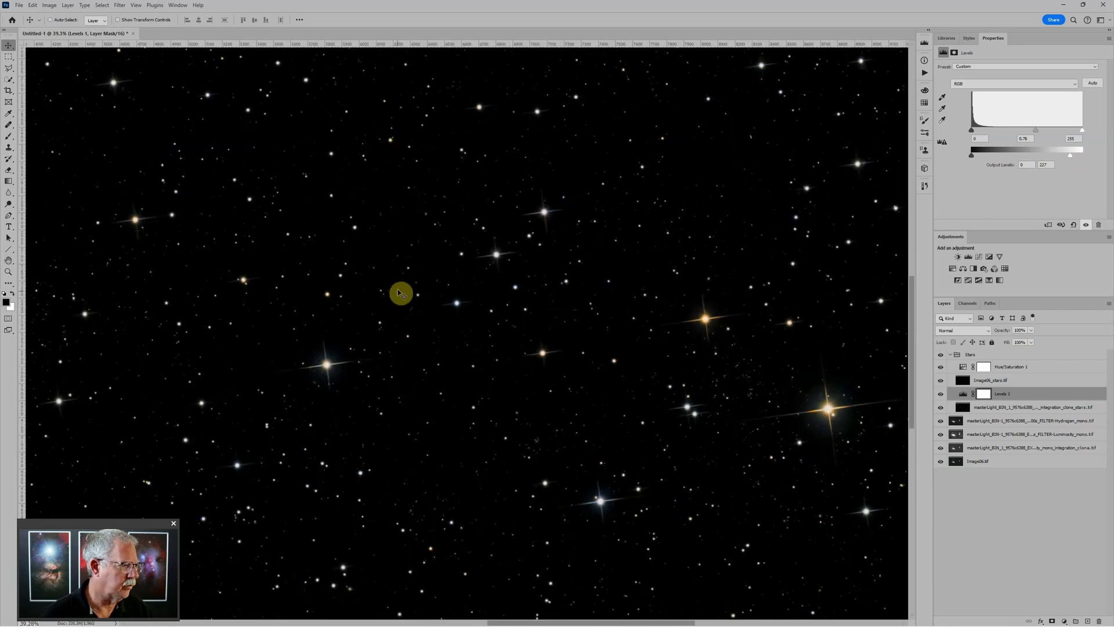
{"action": "scroll", "coordinate": [480, 304], "scroll_direction": "down", "scroll_amount": 7}
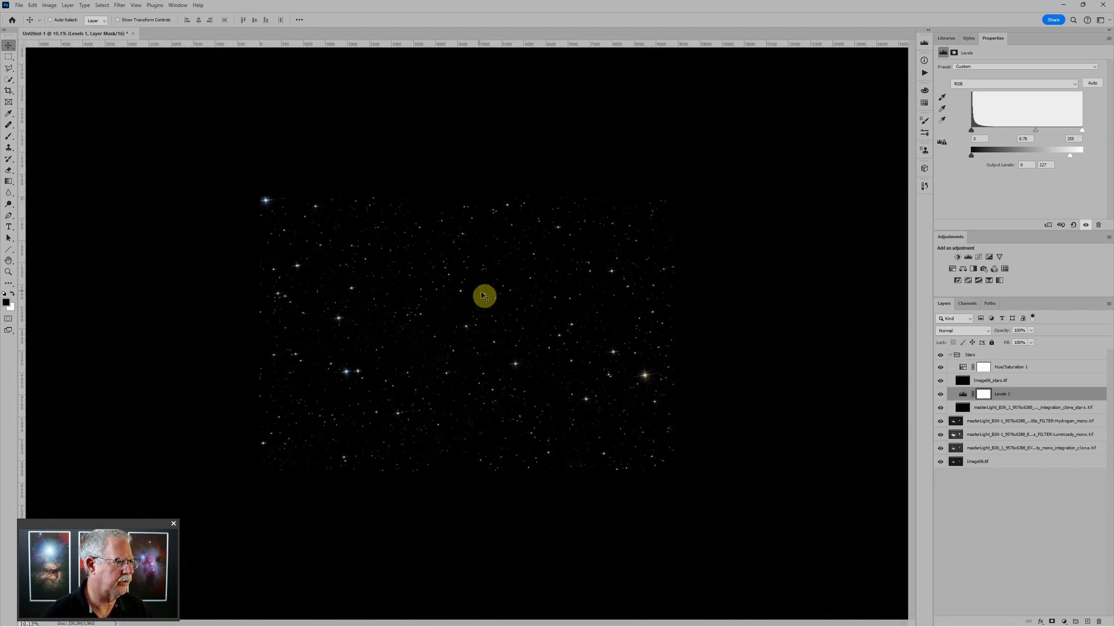
Collapse the Stars group, set it to Screen blend mode, and hide it
{"action": "left_click", "coordinate": [950, 355]}
{"action": "left_click", "coordinate": [975, 353]}
{"action": "left_click", "coordinate": [966, 332]}
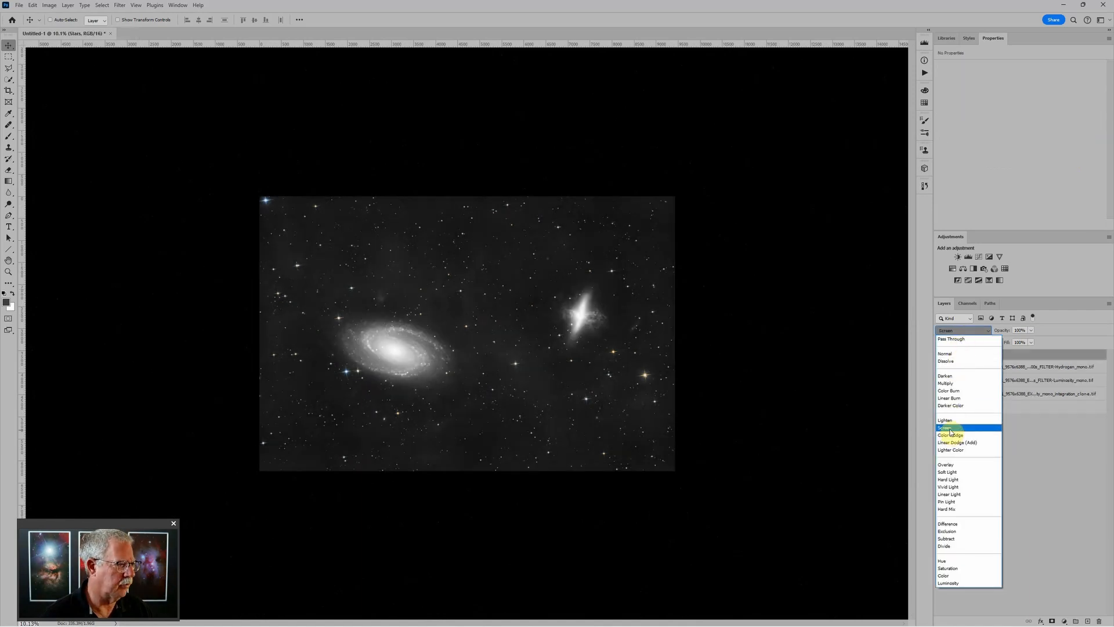
{"action": "left_click", "coordinate": [951, 430]}
{"action": "left_click", "coordinate": [941, 355]}
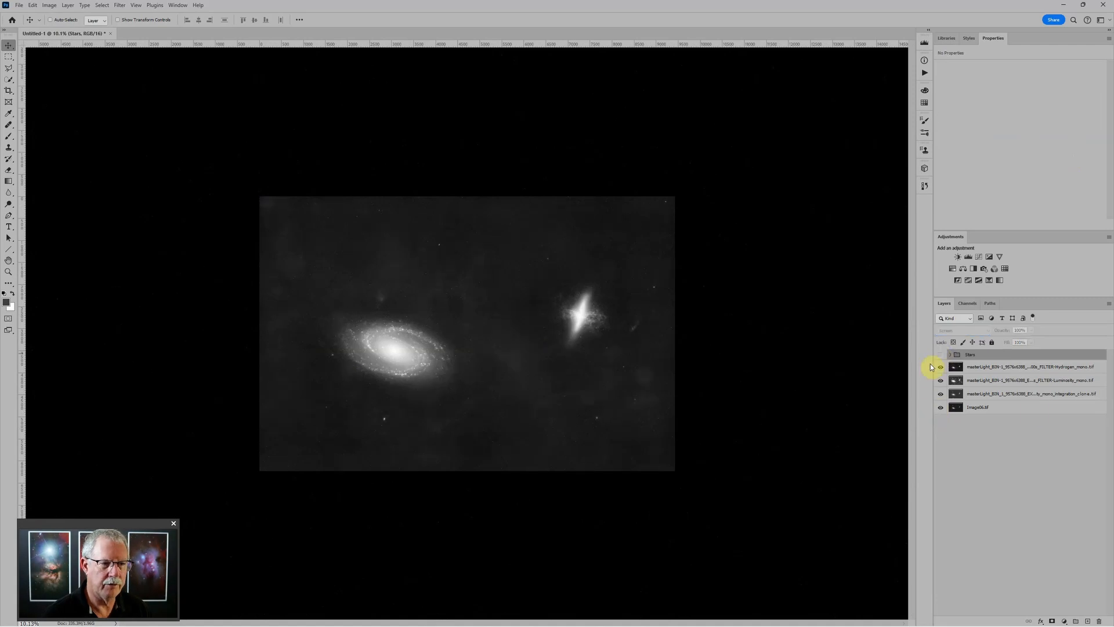
Put the Hydrogen layer into a hidden, collapsed group named Ha
{"action": "left_click", "coordinate": [1051, 368]}
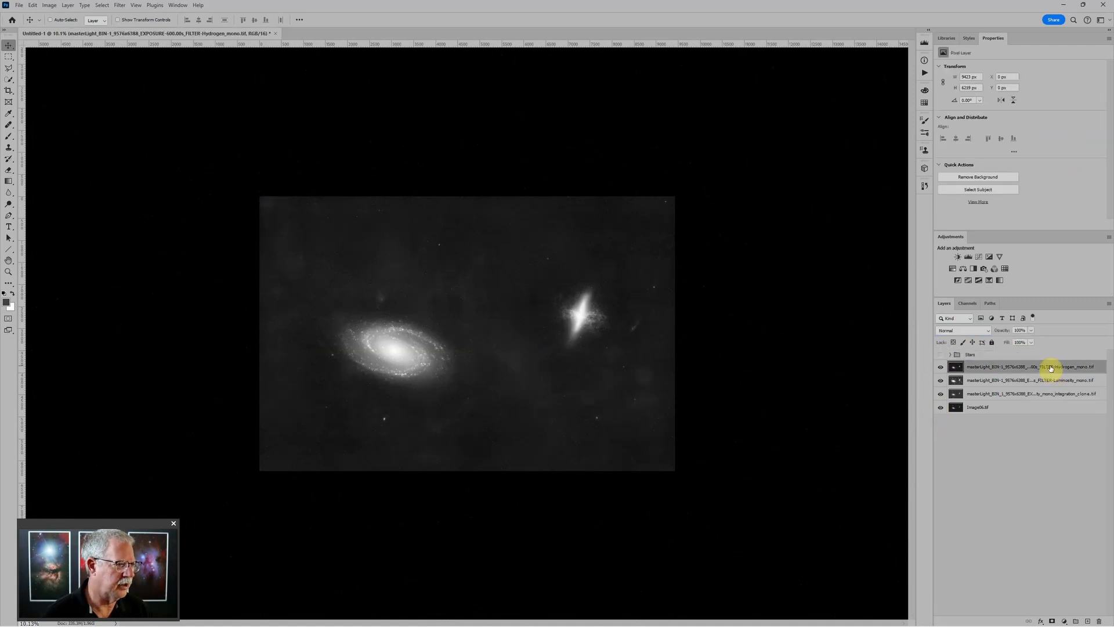
{"action": "key", "text": "ctrl+g"}
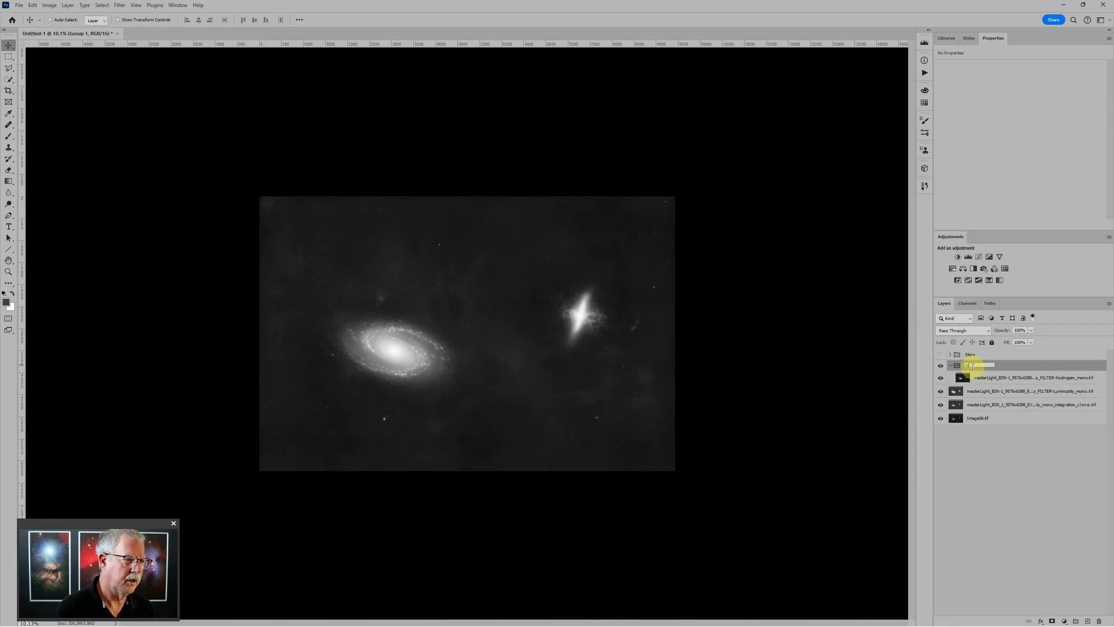
{"action": "key", "text": "Return"}
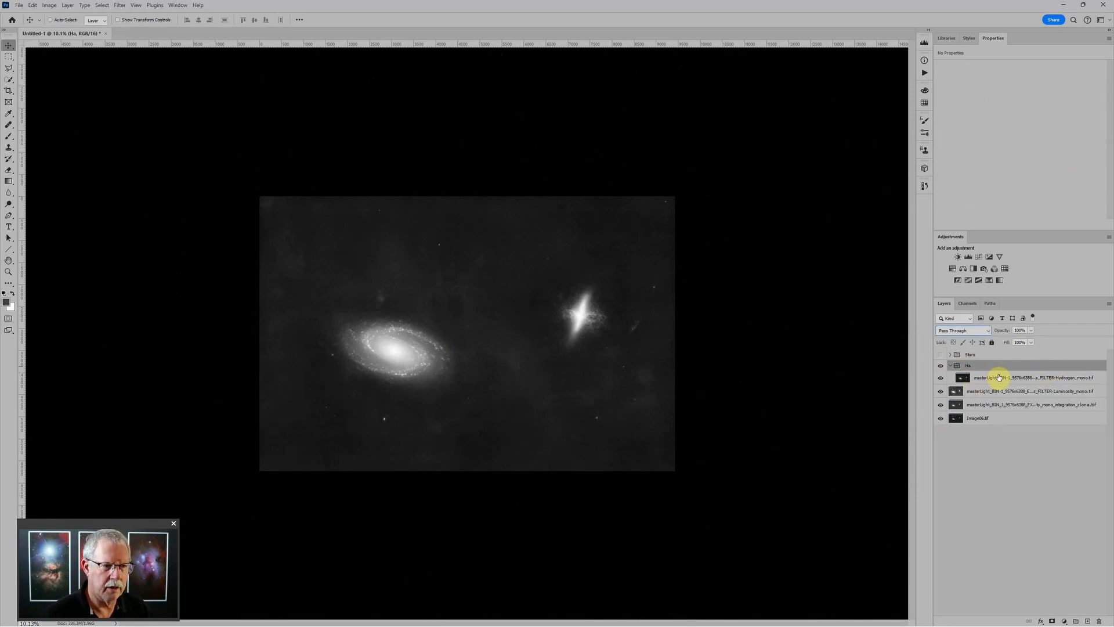
{"action": "left_click", "coordinate": [948, 366]}
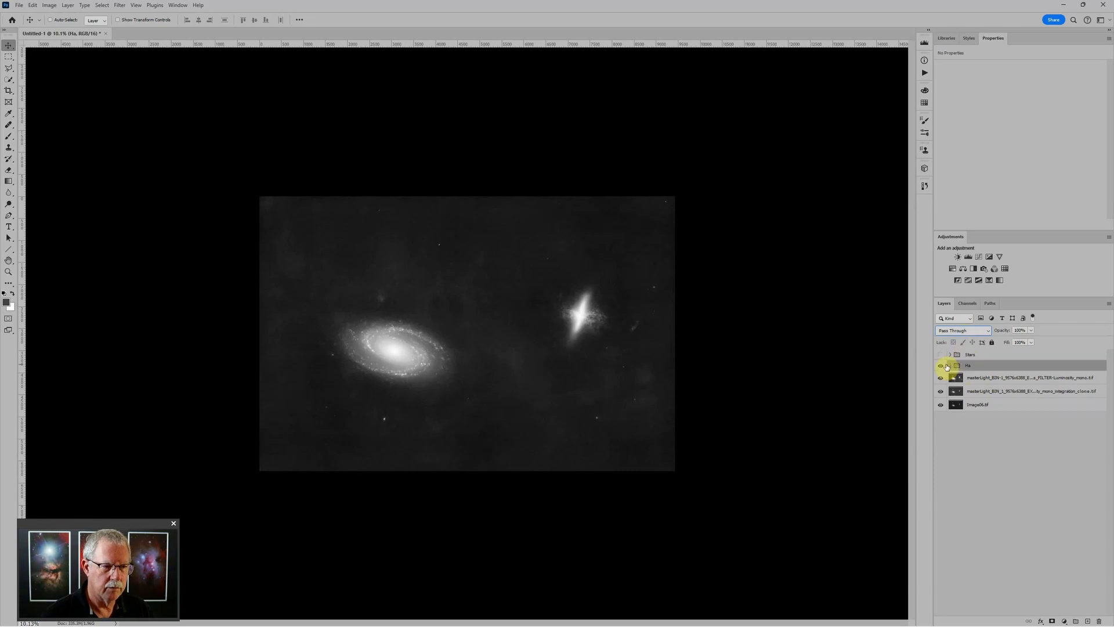
{"action": "left_click", "coordinate": [941, 366]}
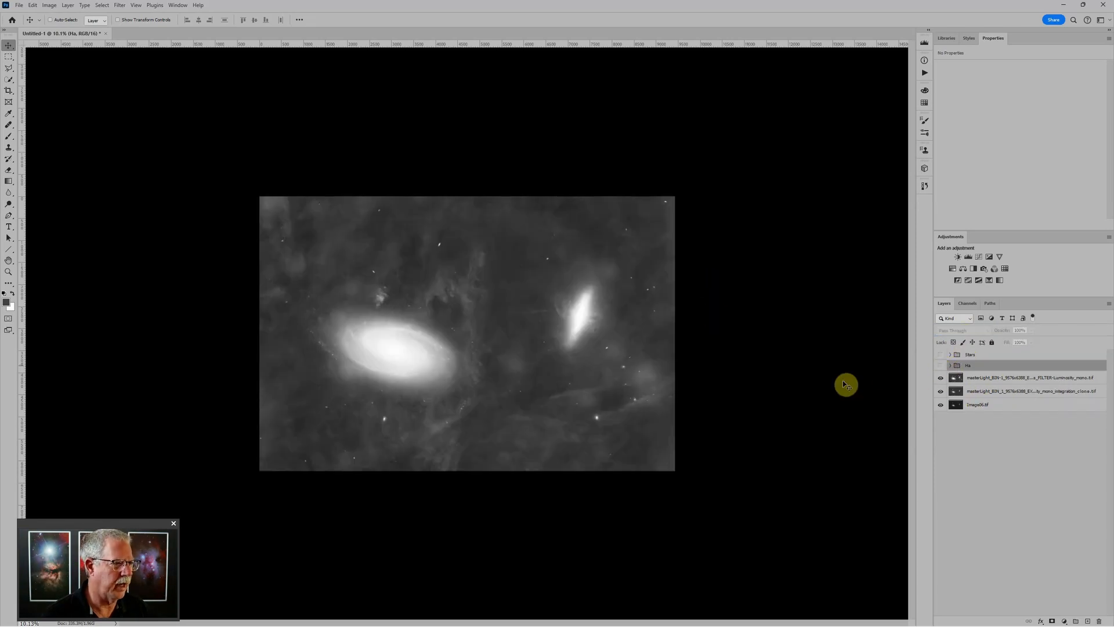
{"action": "left_click", "coordinate": [985, 380]}
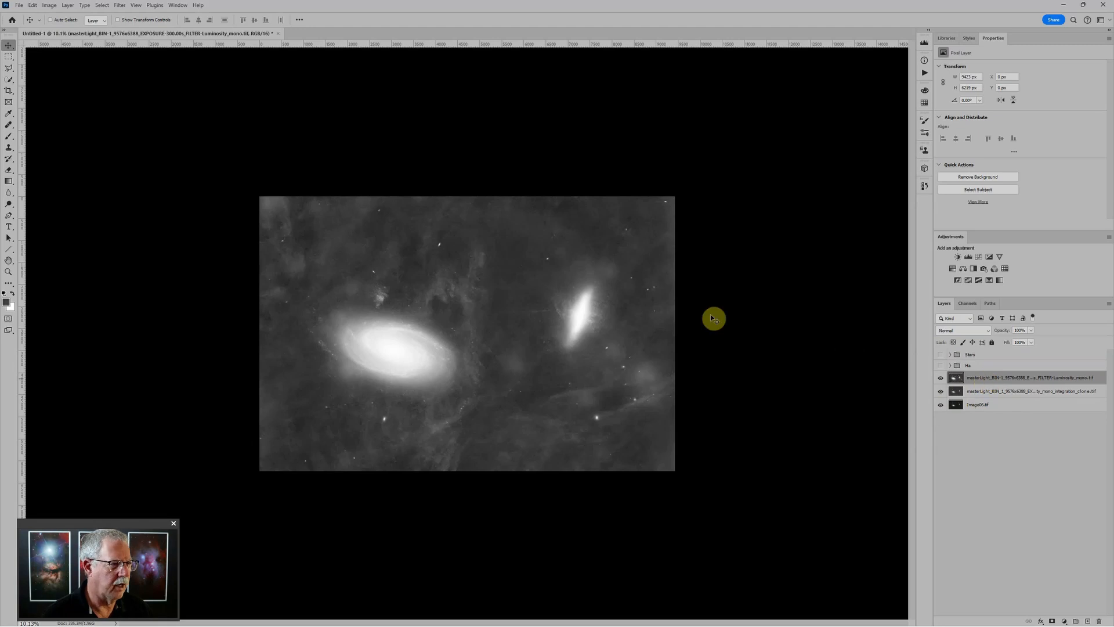
Hide the luminosity layer to reveal the colour galaxies and group Image06.tif into Group 1
{"action": "scroll", "coordinate": [537, 314], "scroll_direction": "up", "scroll_amount": 5}
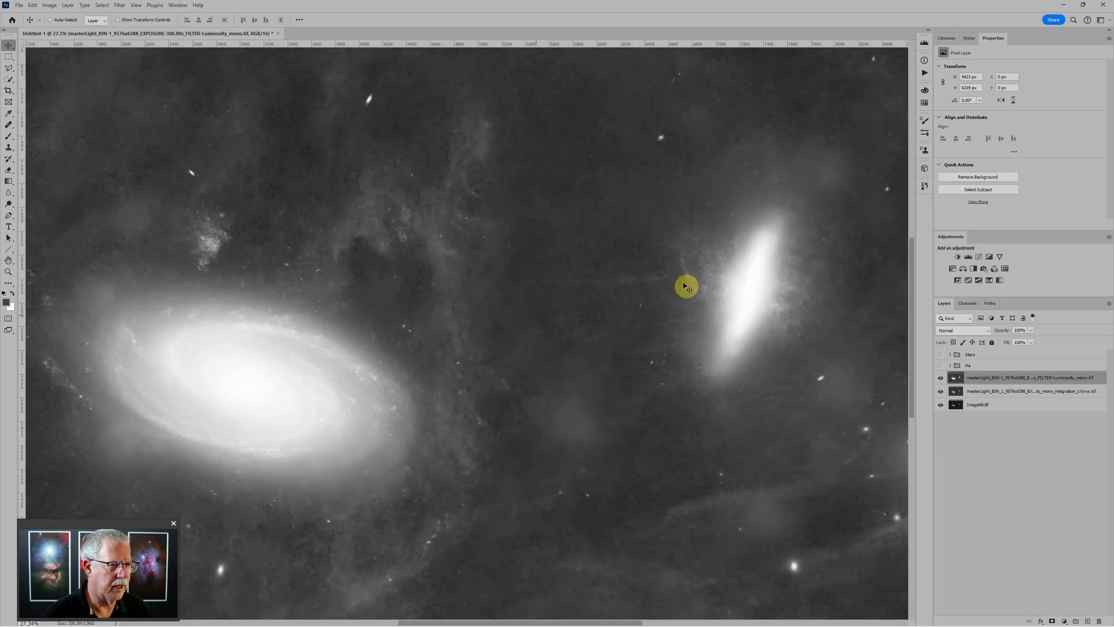
{"action": "scroll", "coordinate": [683, 285], "scroll_direction": "down", "scroll_amount": 4}
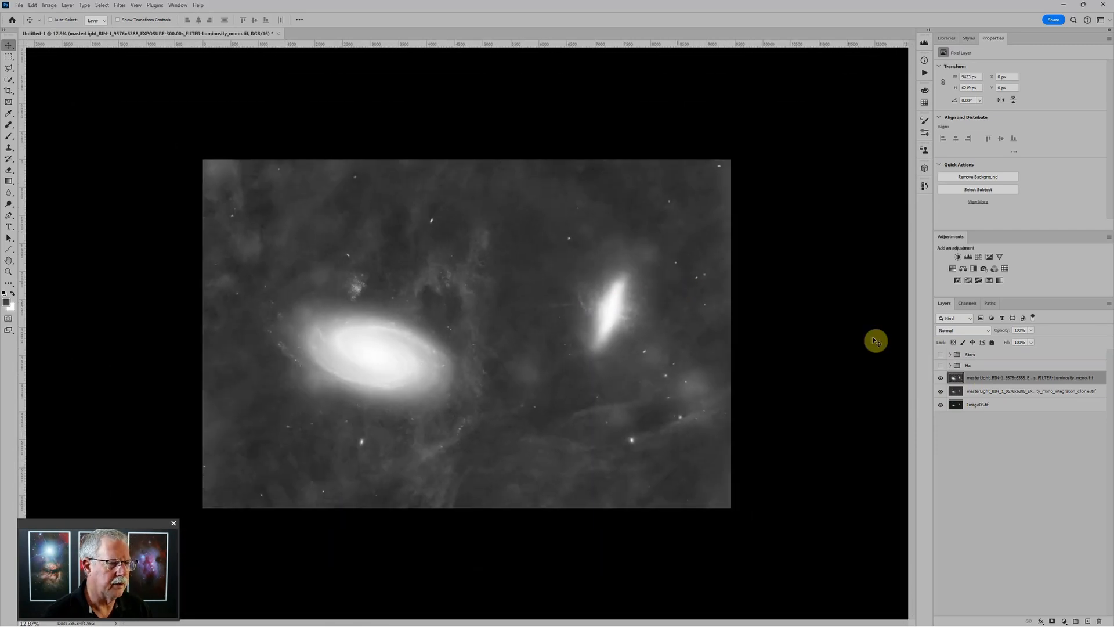
{"action": "left_click", "coordinate": [941, 377]}
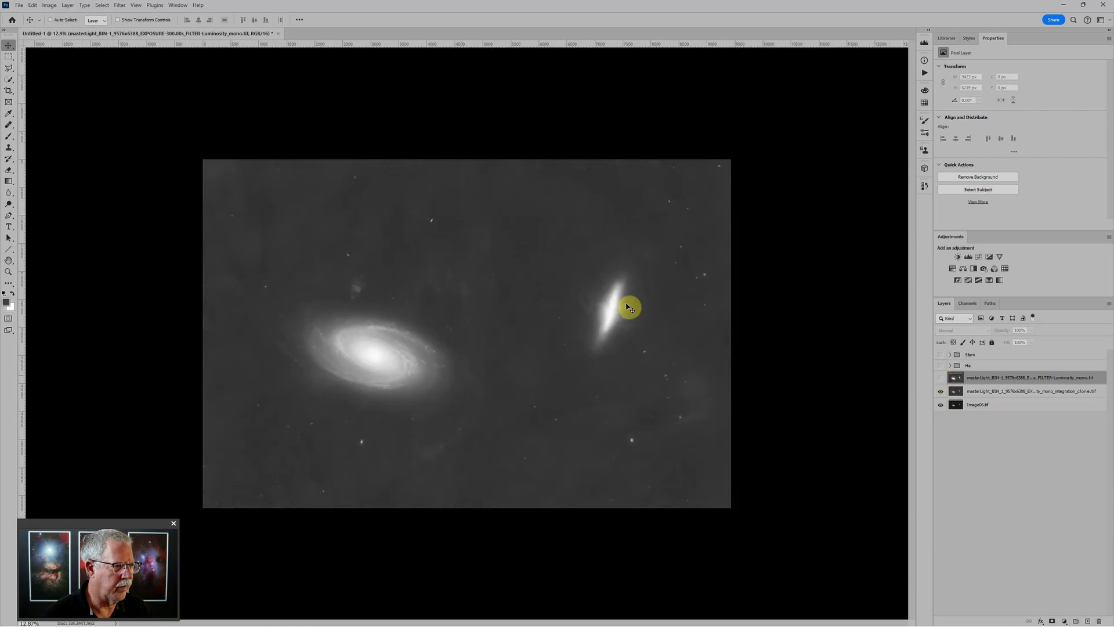
{"action": "left_click", "coordinate": [940, 377]}
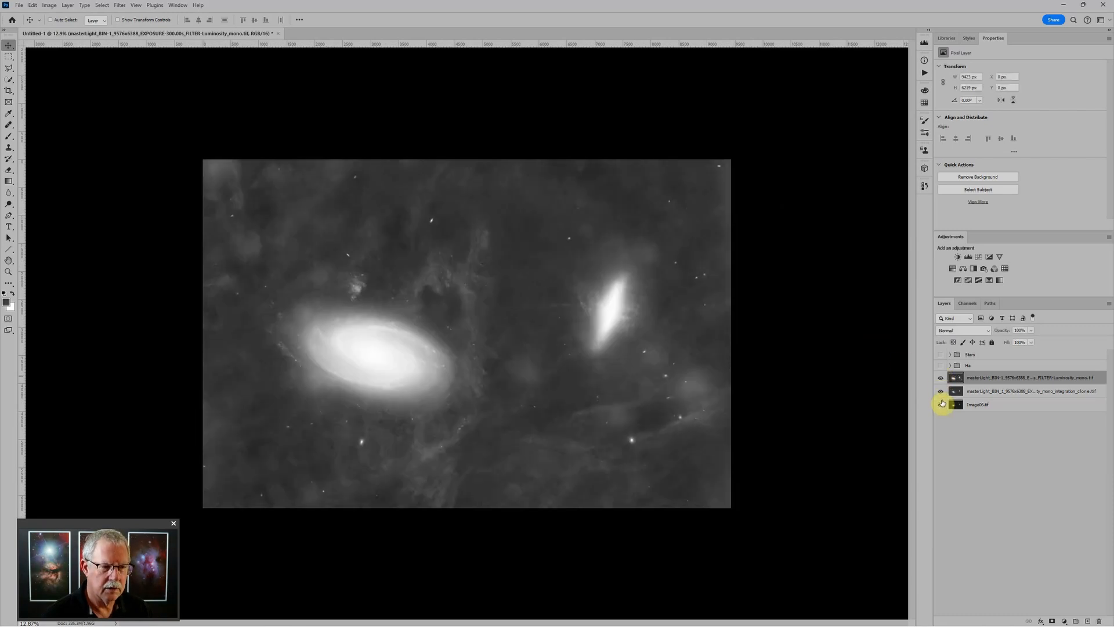
{"action": "left_click", "coordinate": [941, 377]}
{"action": "scroll", "coordinate": [579, 303], "scroll_direction": "up", "scroll_amount": 5}
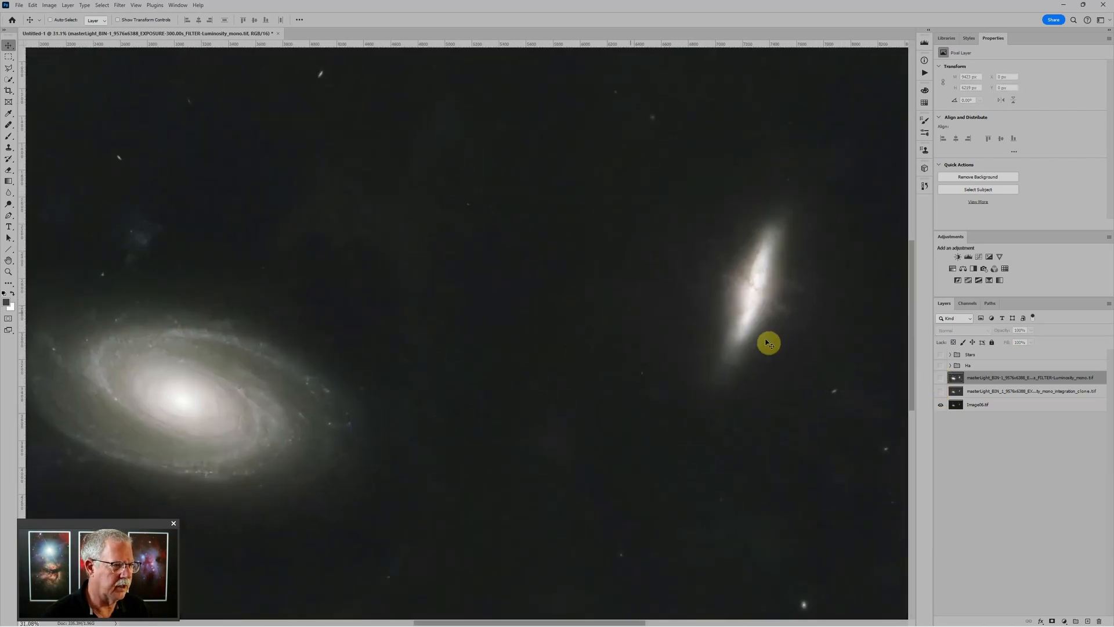
{"action": "left_click", "coordinate": [984, 405]}
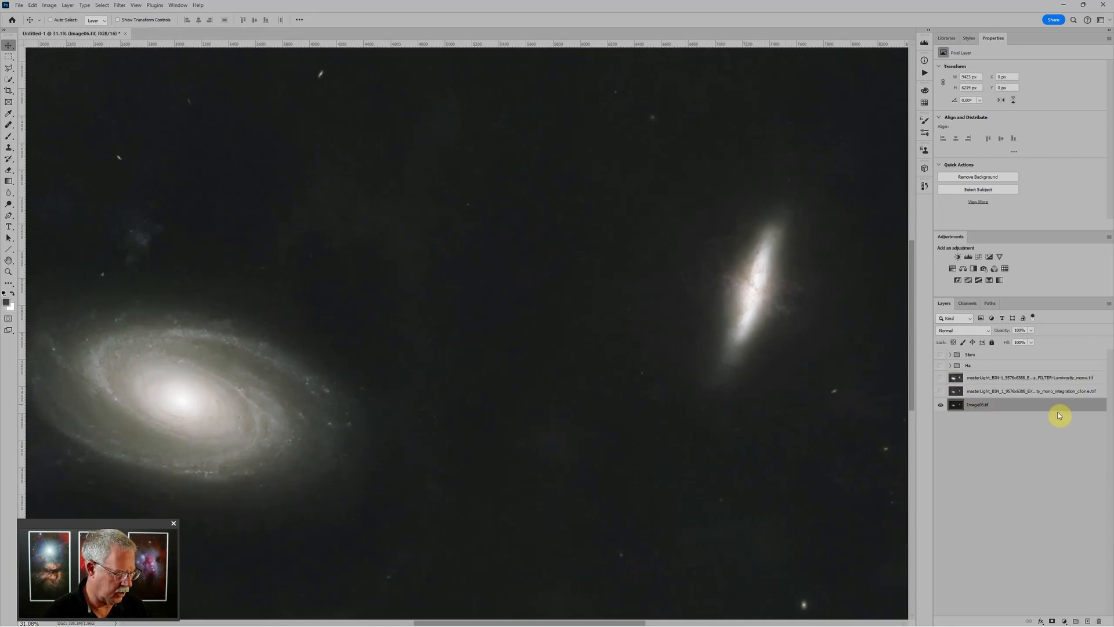
{"action": "key", "text": "ctrl+g"}
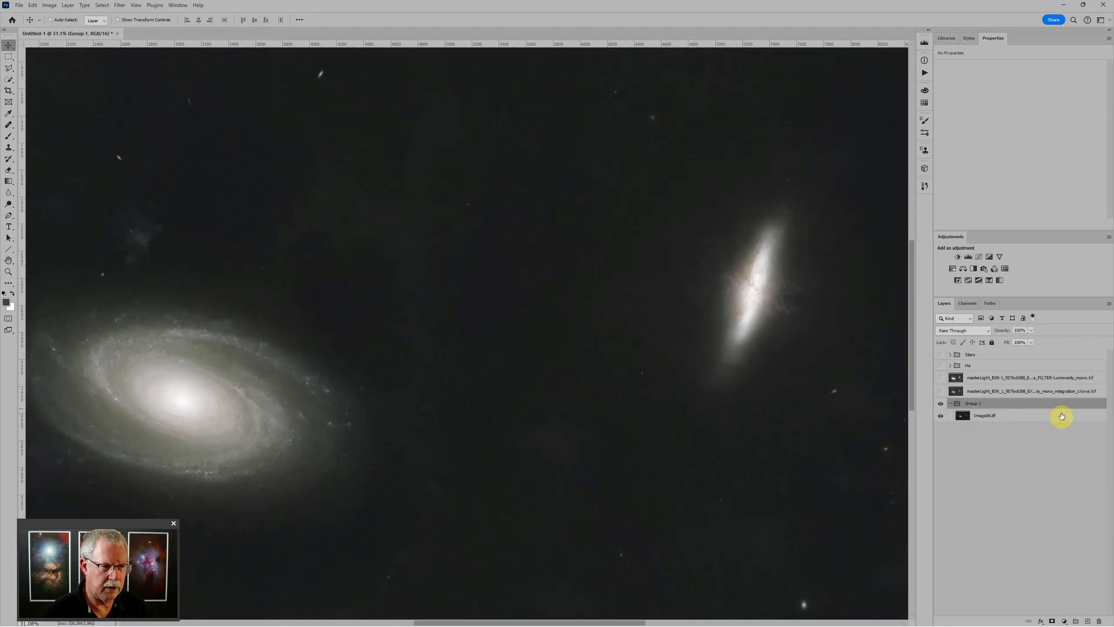
Add a default Levels 2 layer above Image06.tif in Group 1 and show the luminosity layer again
{"action": "left_click", "coordinate": [968, 257]}
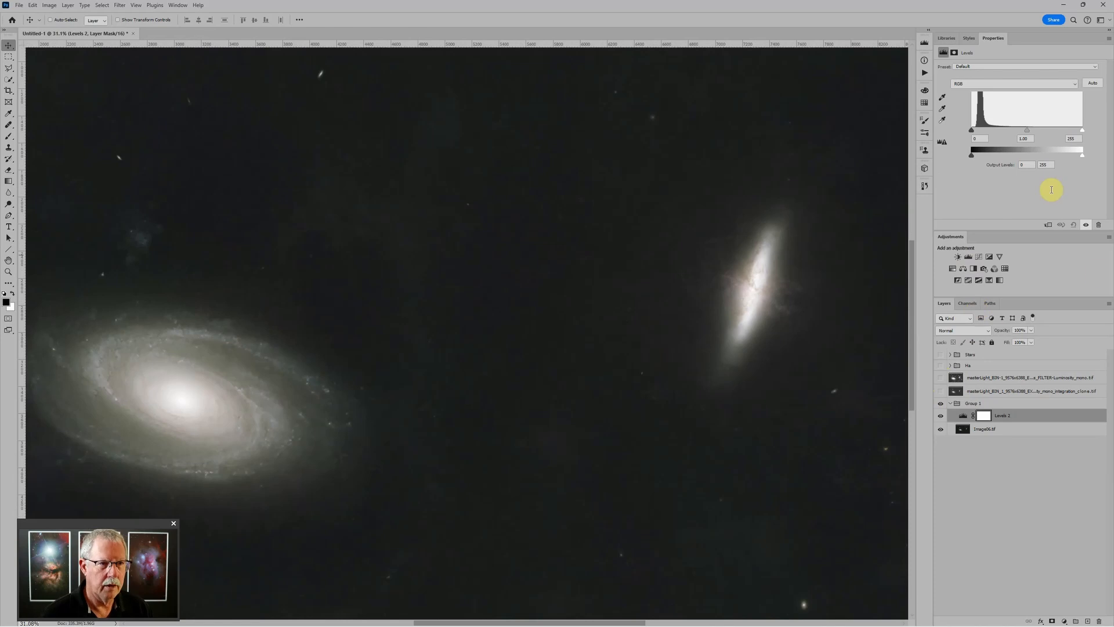
{"action": "mouse_move", "coordinate": [1029, 133]}
{"action": "left_mouse_down"}
{"action": "mouse_move", "coordinate": [1002, 136]}
{"action": "mouse_move", "coordinate": [1020, 134]}
{"action": "left_mouse_up"}
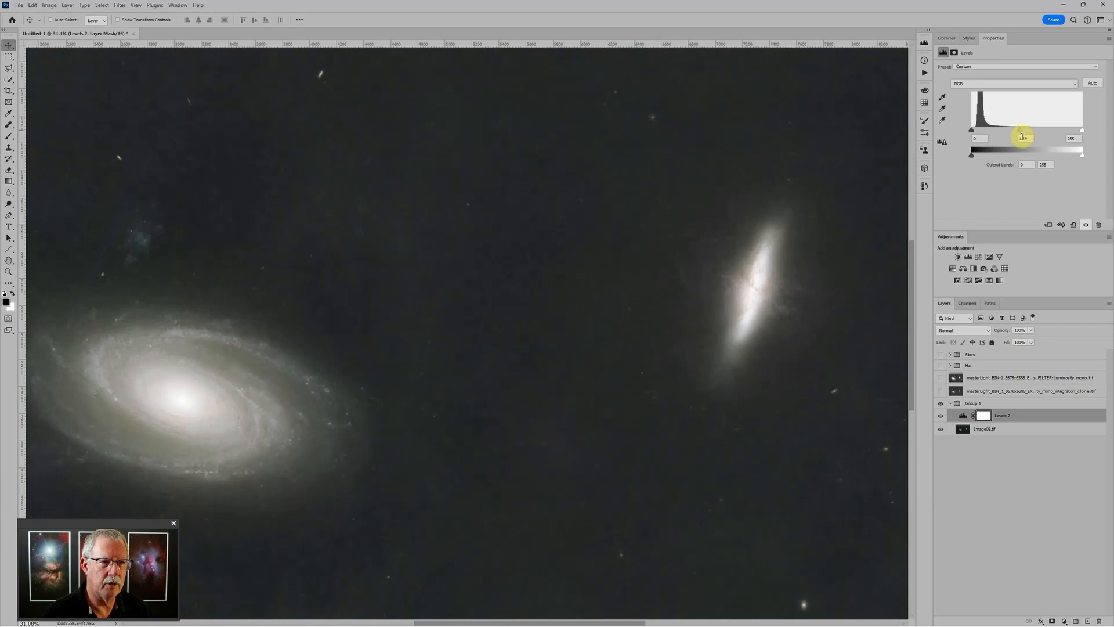
{"action": "left_click", "coordinate": [1074, 226]}
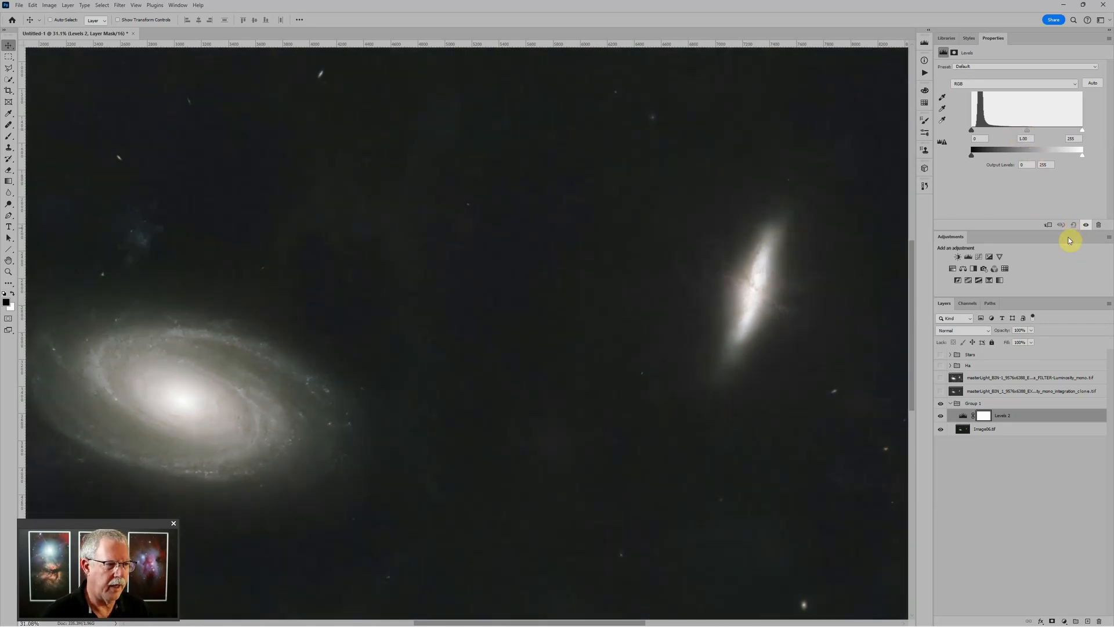
{"action": "left_click", "coordinate": [950, 404]}
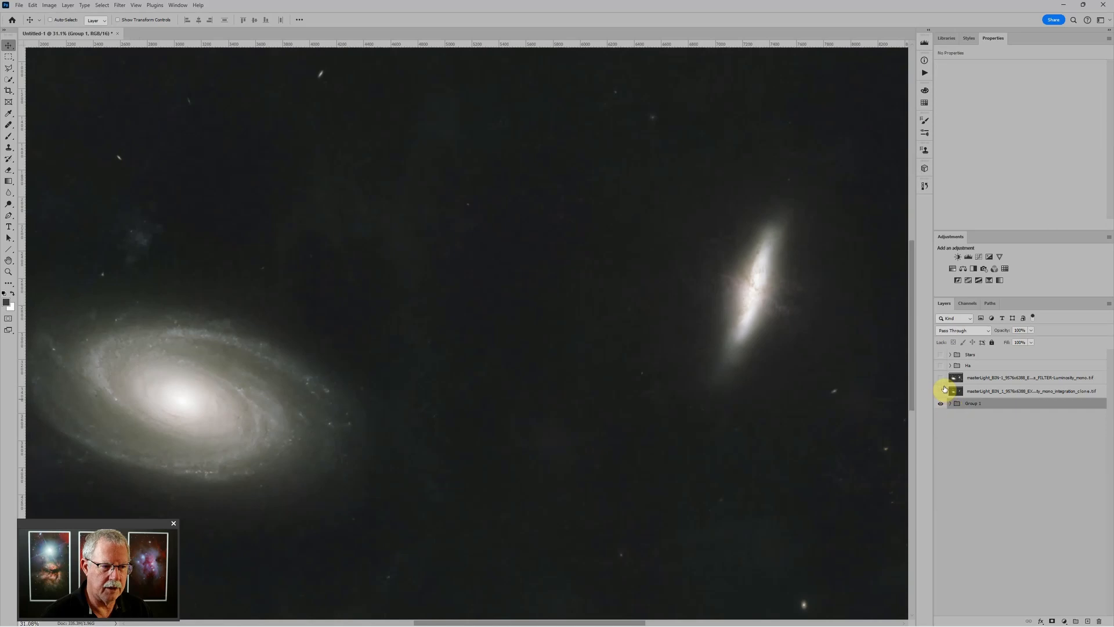
{"action": "left_click", "coordinate": [942, 378]}
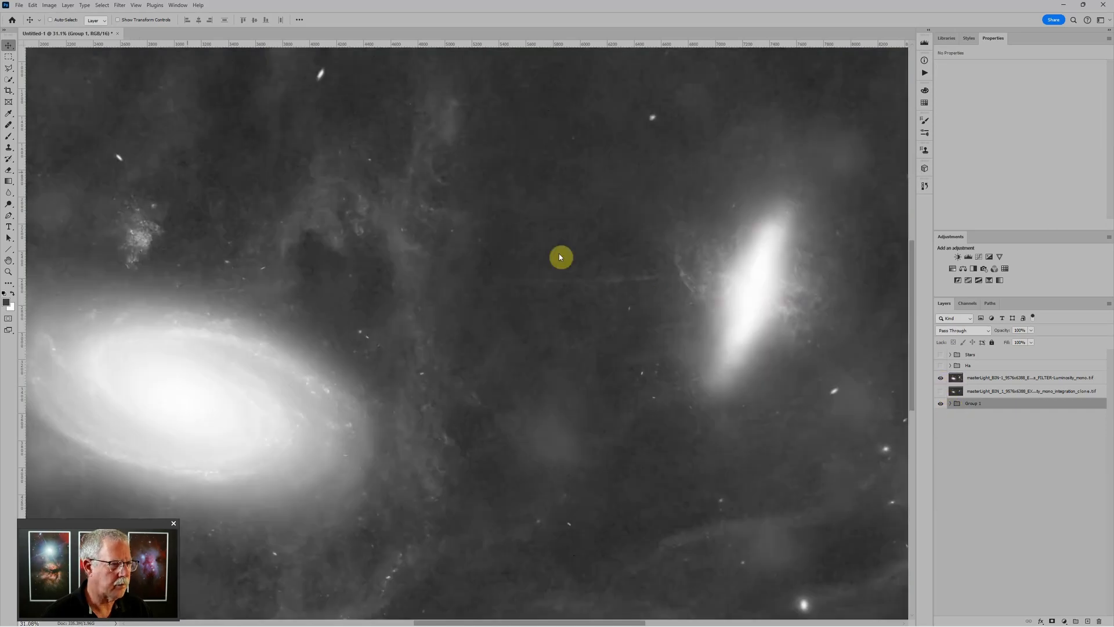
Paint out the faint streak between the galaxies on the luminosity layer with the Remove Tool
{"action": "mouse_move", "coordinate": [8, 124]}
{"action": "left_mouse_down"}
{"action": "mouse_move", "coordinate": [45, 123]}
{"action": "mouse_move", "coordinate": [46, 135]}
{"action": "left_mouse_up"}
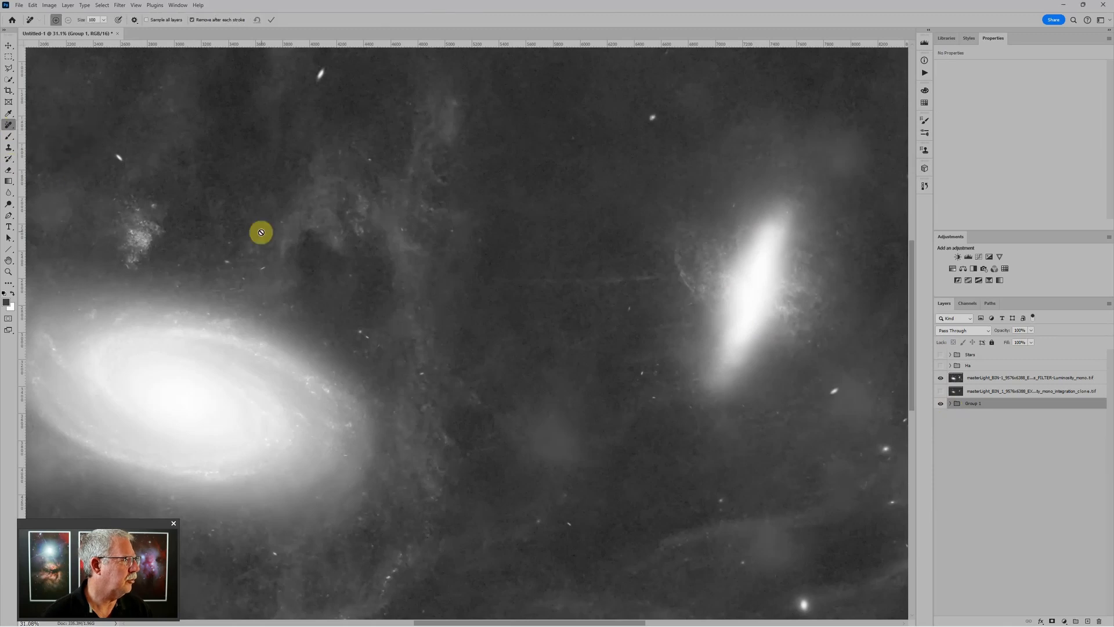
{"action": "left_click", "coordinate": [959, 381]}
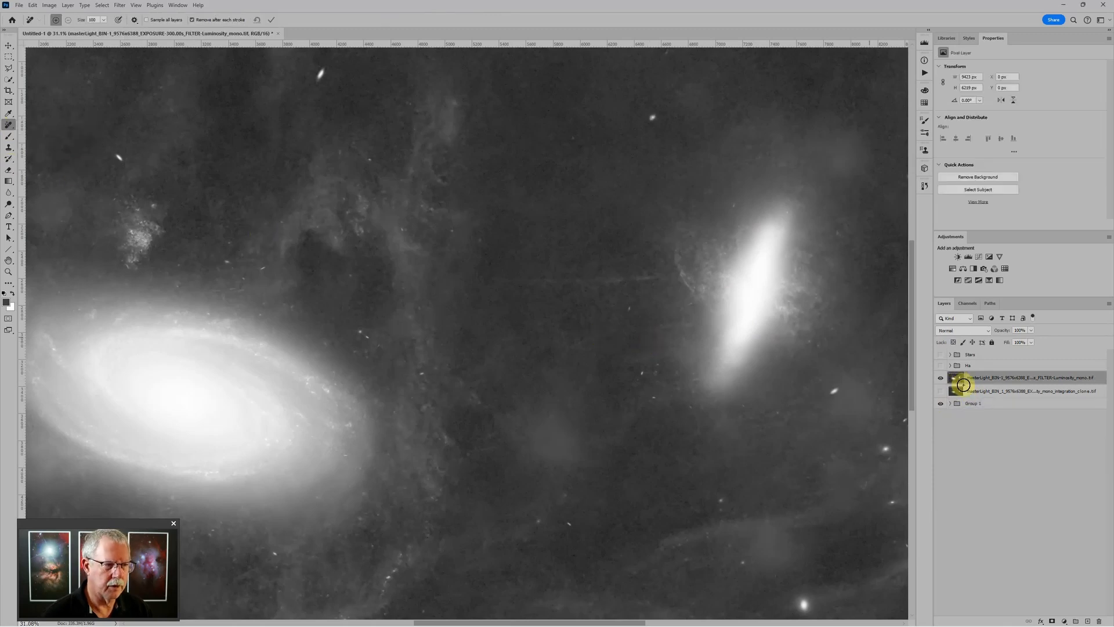
{"action": "mouse_move", "coordinate": [674, 277]}
{"action": "left_mouse_down"}
{"action": "mouse_move", "coordinate": [511, 275]}
{"action": "mouse_move", "coordinate": [622, 276]}
{"action": "left_mouse_up"}
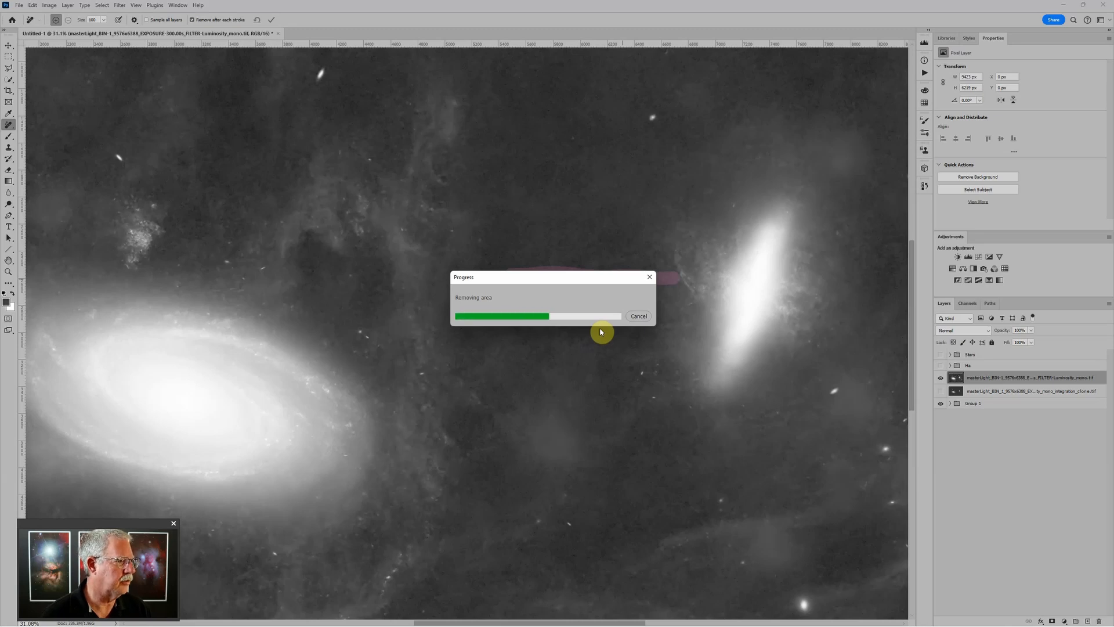
{"action": "scroll", "coordinate": [661, 293], "scroll_direction": "down", "scroll_amount": 2}
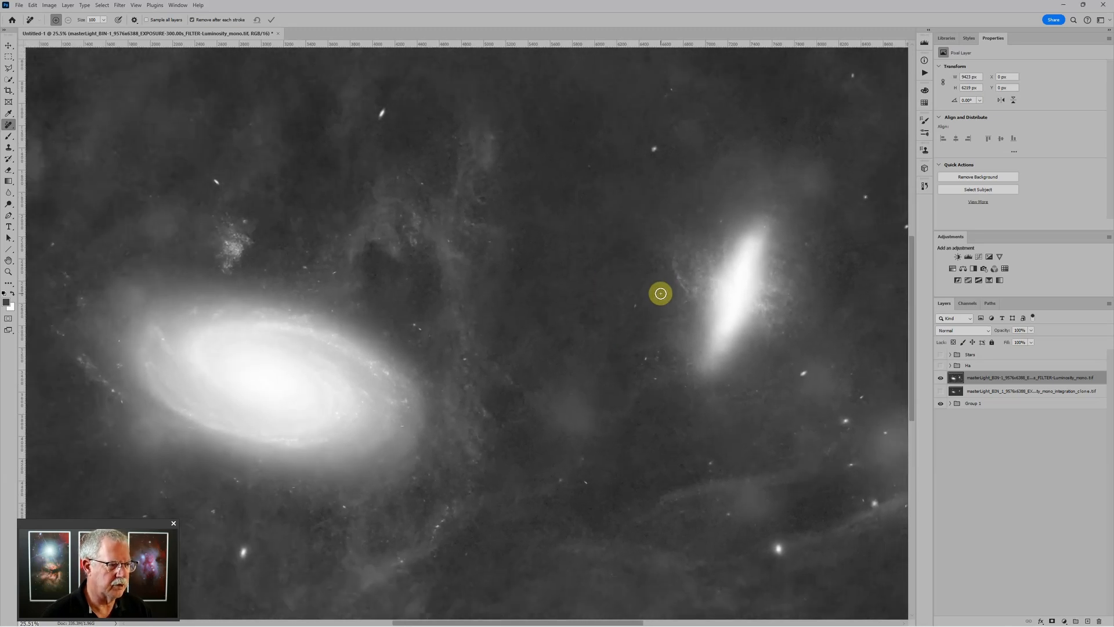
{"action": "scroll", "coordinate": [660, 293], "scroll_direction": "down", "scroll_amount": 2}
{"action": "scroll", "coordinate": [586, 419], "scroll_direction": "up", "scroll_amount": 1}
{"action": "scroll", "coordinate": [557, 421], "scroll_direction": "up", "scroll_amount": 2}
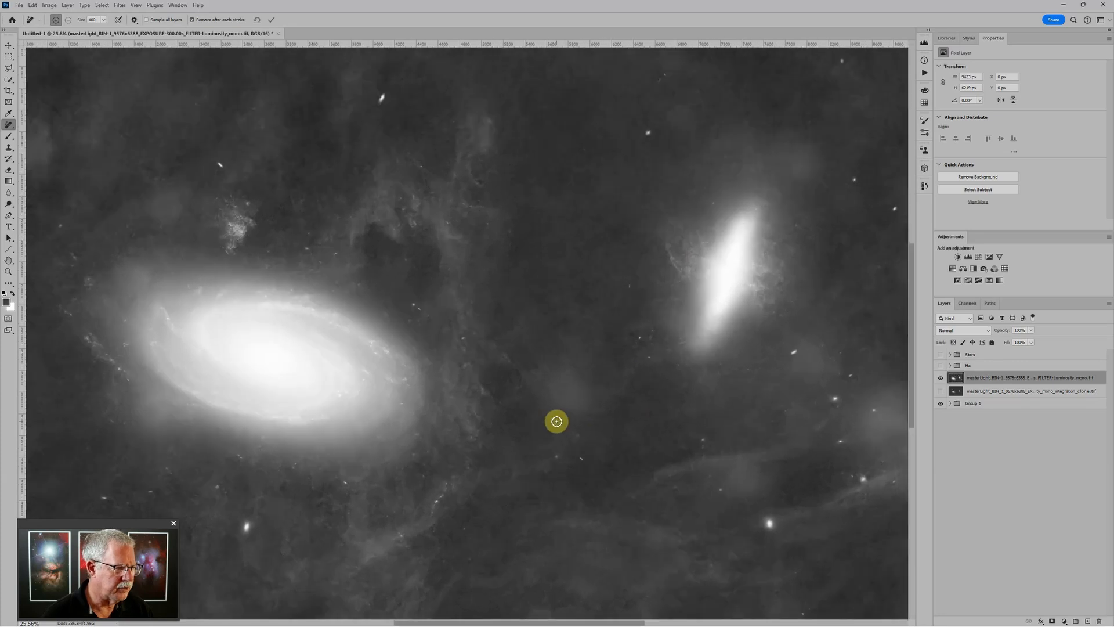
{"action": "scroll", "coordinate": [557, 421], "scroll_direction": "up", "scroll_amount": 2}
Preview the Stars group over the image, then group the luminosity layer as LUM
{"action": "left_click", "coordinate": [940, 355]}
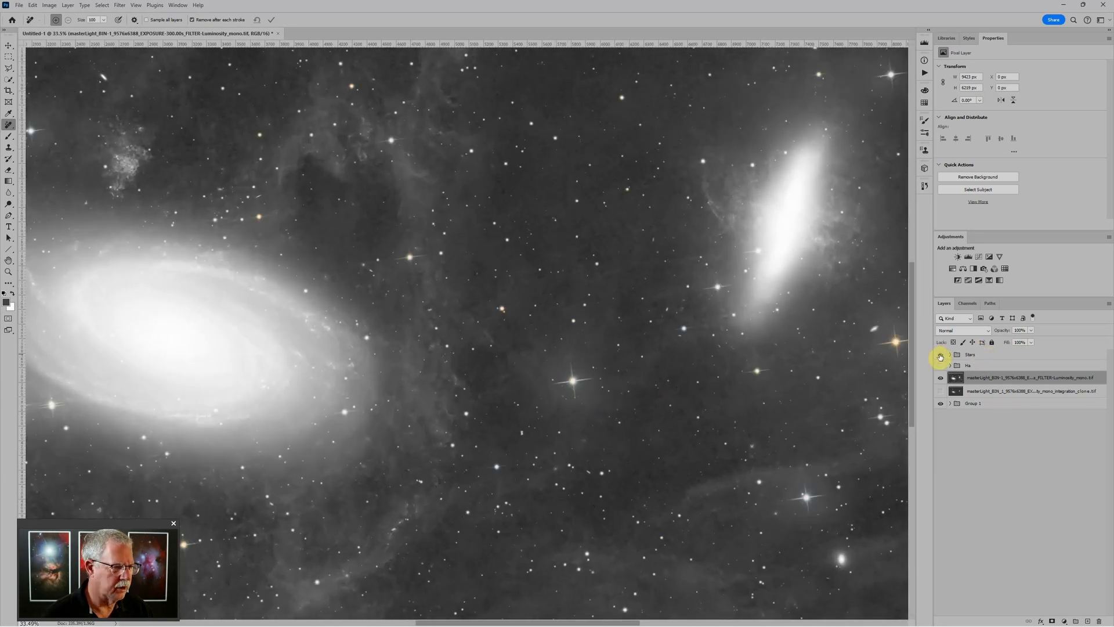
{"action": "left_click", "coordinate": [940, 354]}
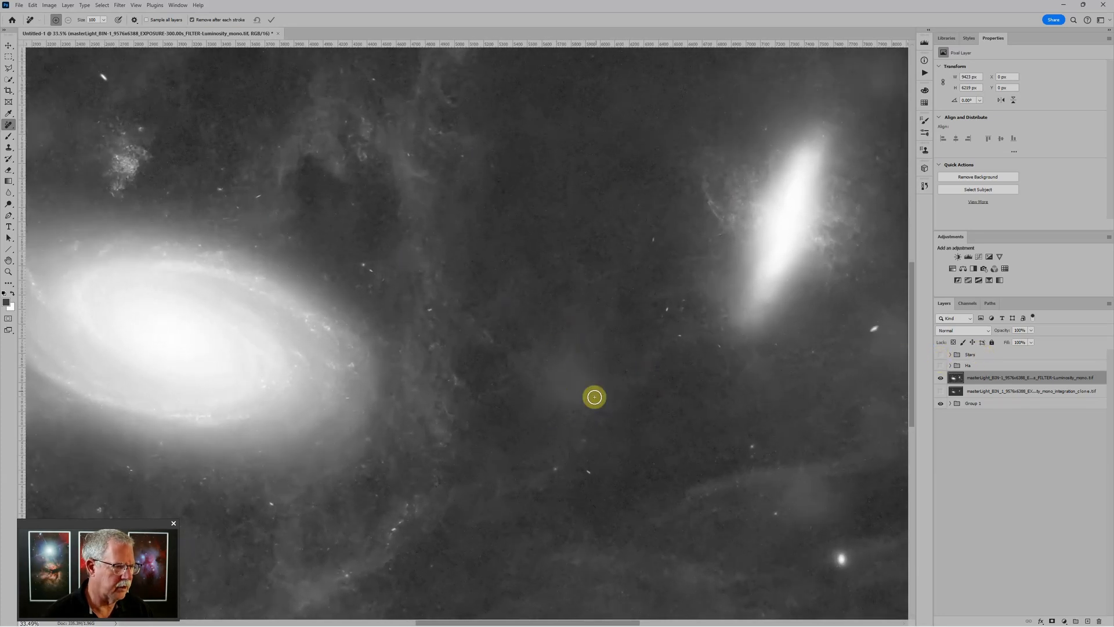
{"action": "scroll", "coordinate": [572, 368], "scroll_direction": "down", "scroll_amount": 2}
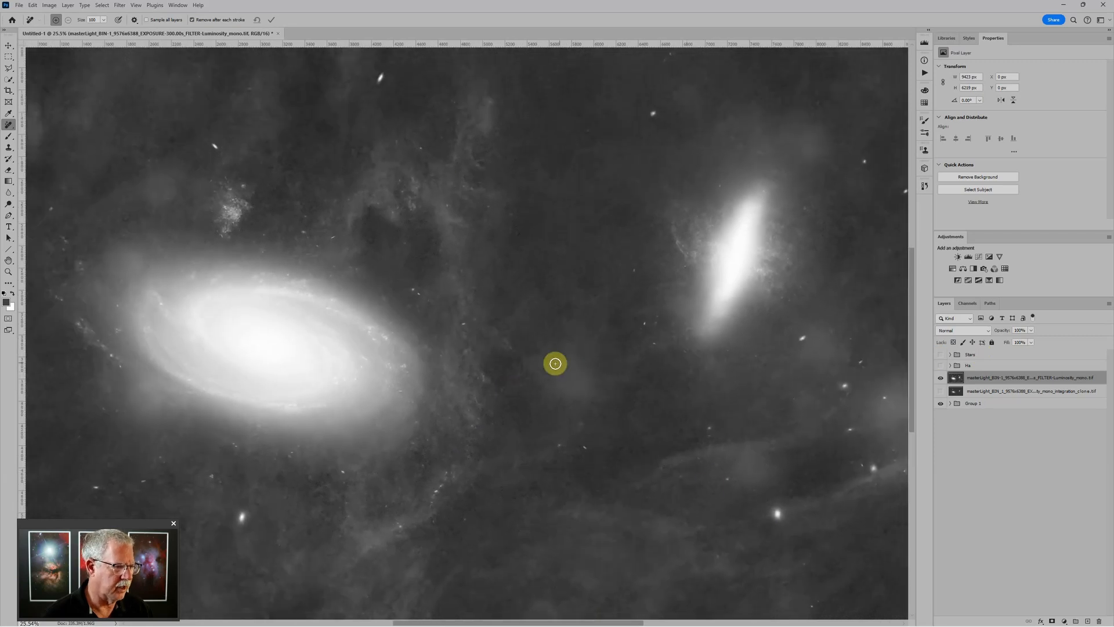
{"action": "scroll", "coordinate": [581, 368], "scroll_direction": "up", "scroll_amount": 1}
{"action": "scroll", "coordinate": [581, 368], "scroll_direction": "up", "scroll_amount": 1}
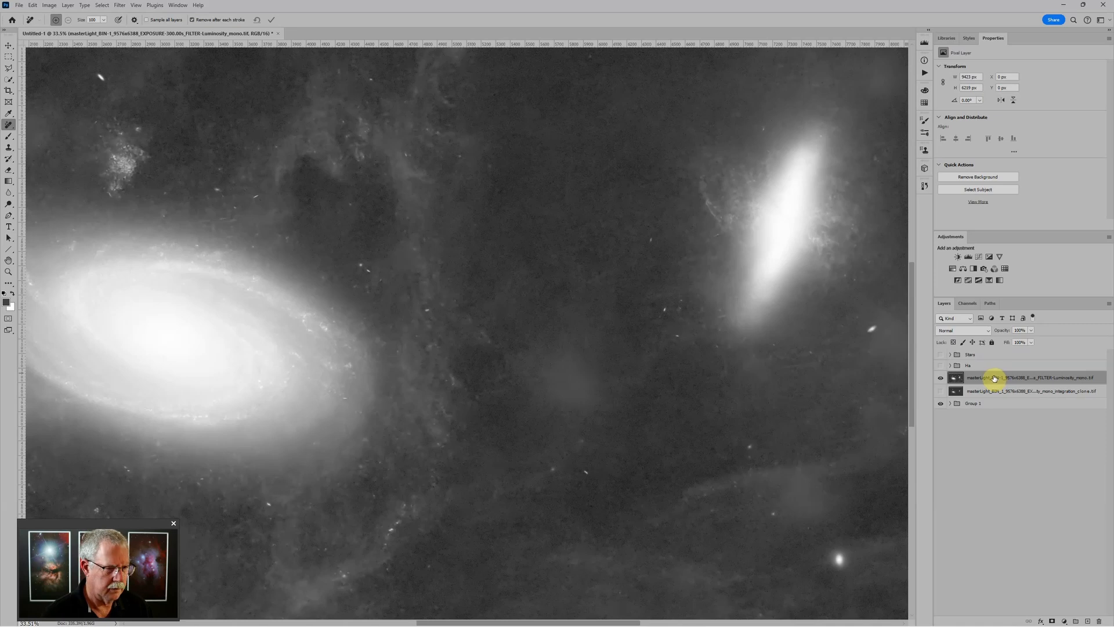
{"action": "key", "text": "ctrl+g"}
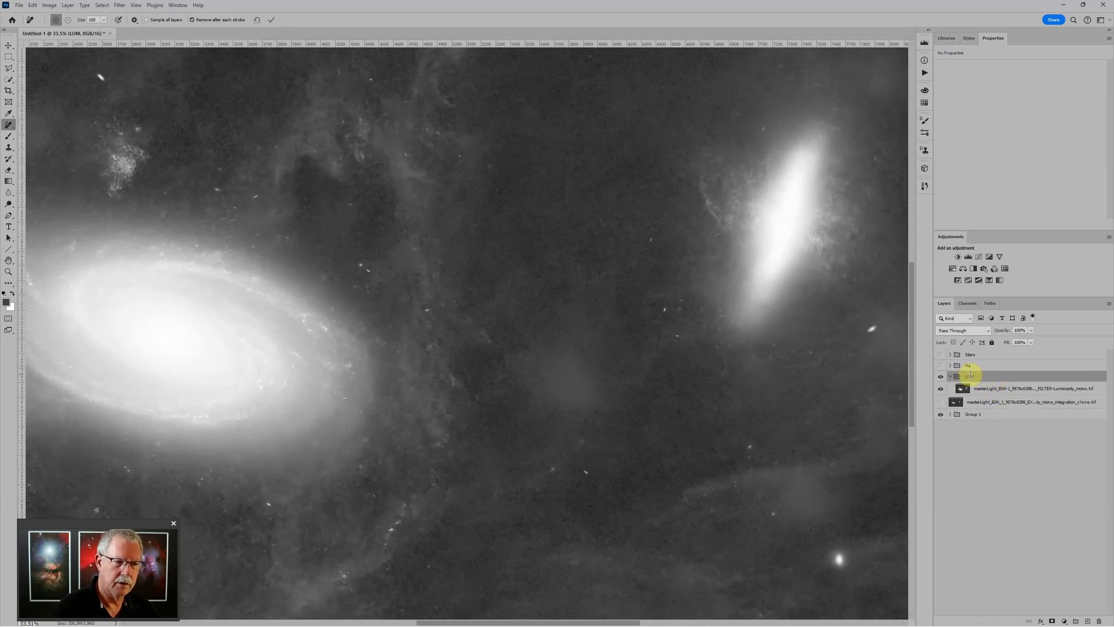
Add an empty Layer 1 above the luminosity layer, switch to the Healing Brush and sample clean sky
{"action": "left_click", "coordinate": [1009, 391]}
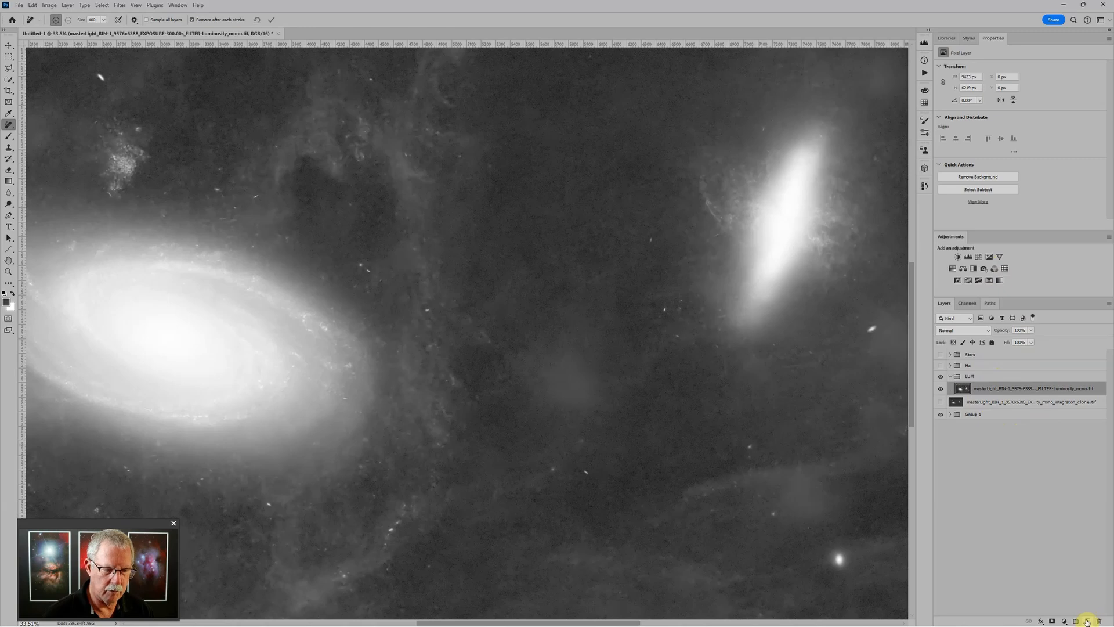
{"action": "left_click", "coordinate": [1087, 621]}
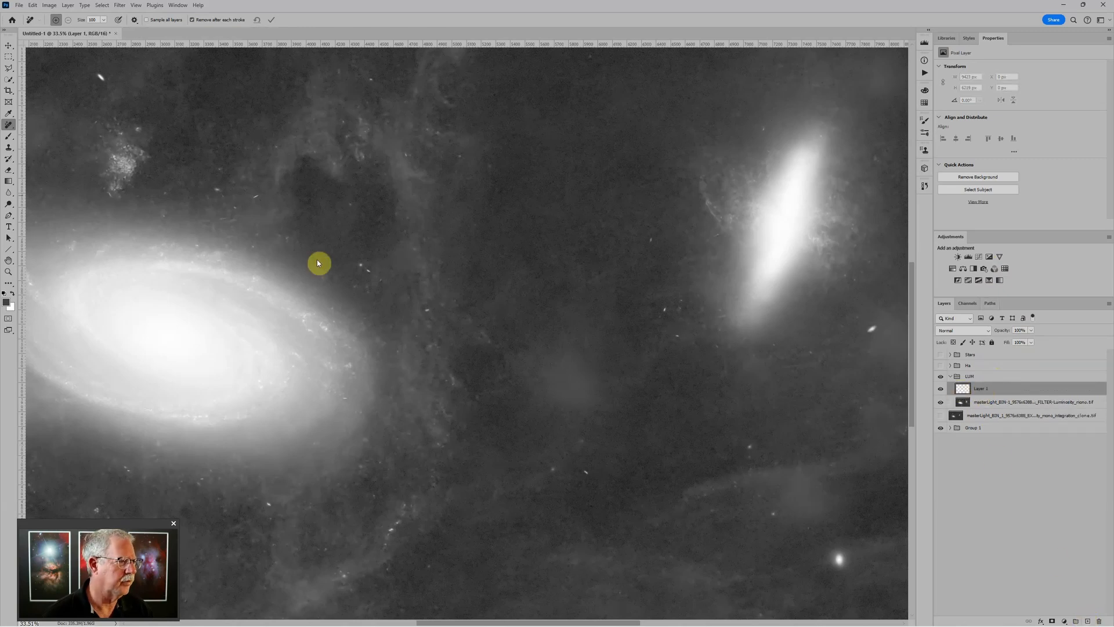
{"action": "right_click", "coordinate": [10, 126]}
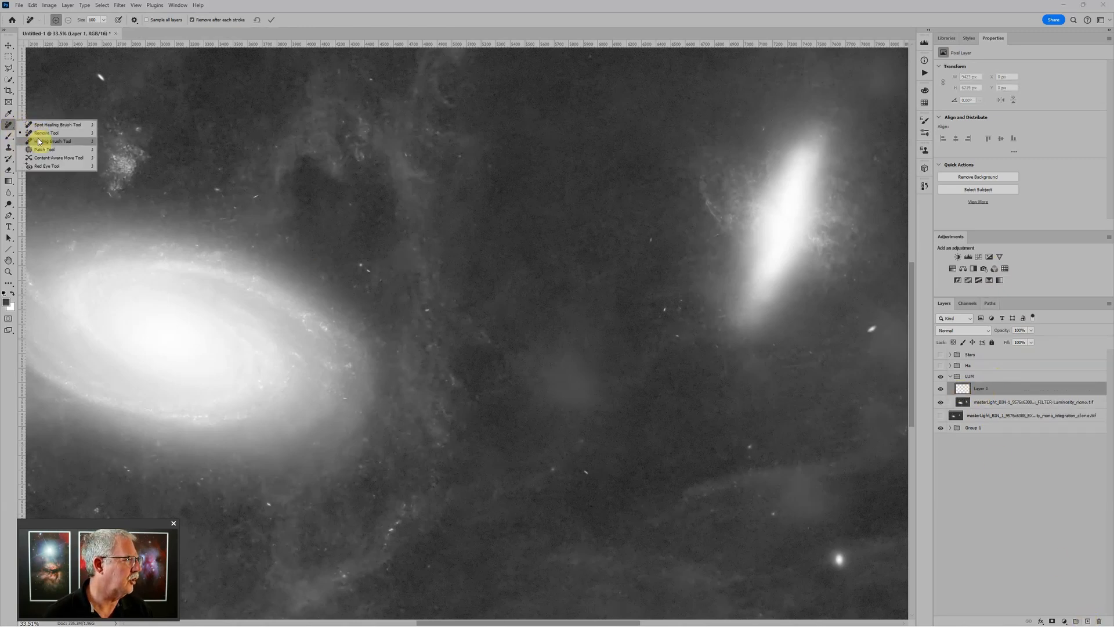
{"action": "left_click", "coordinate": [38, 140]}
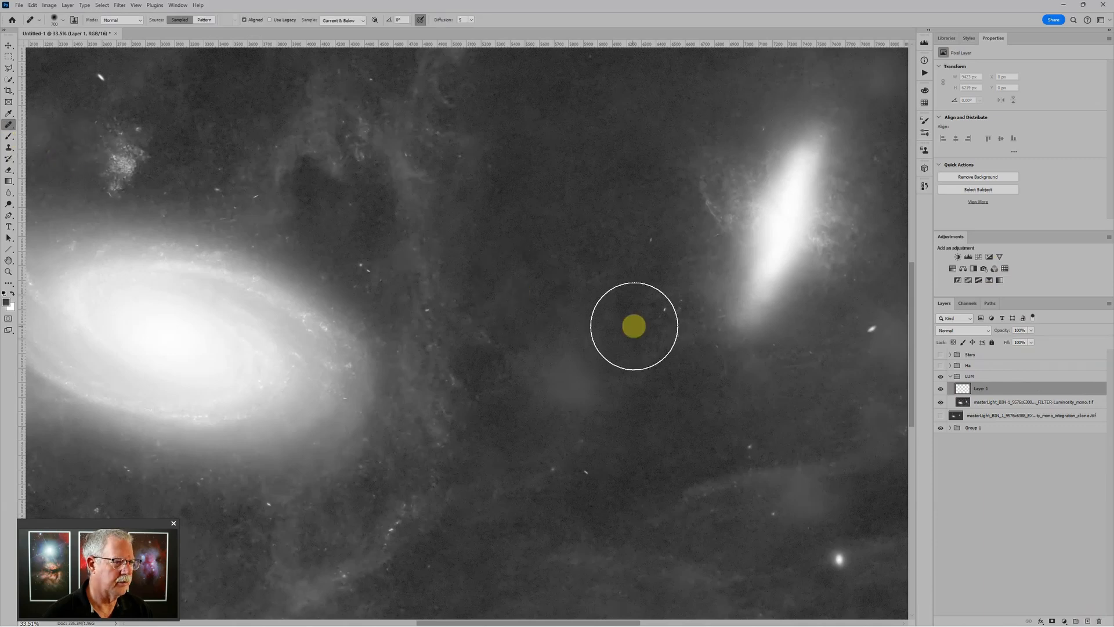
{"action": "scroll", "coordinate": [599, 313], "scroll_direction": "down", "scroll_amount": 1}
{"action": "scroll", "coordinate": [599, 313], "scroll_direction": "down", "scroll_amount": 1}
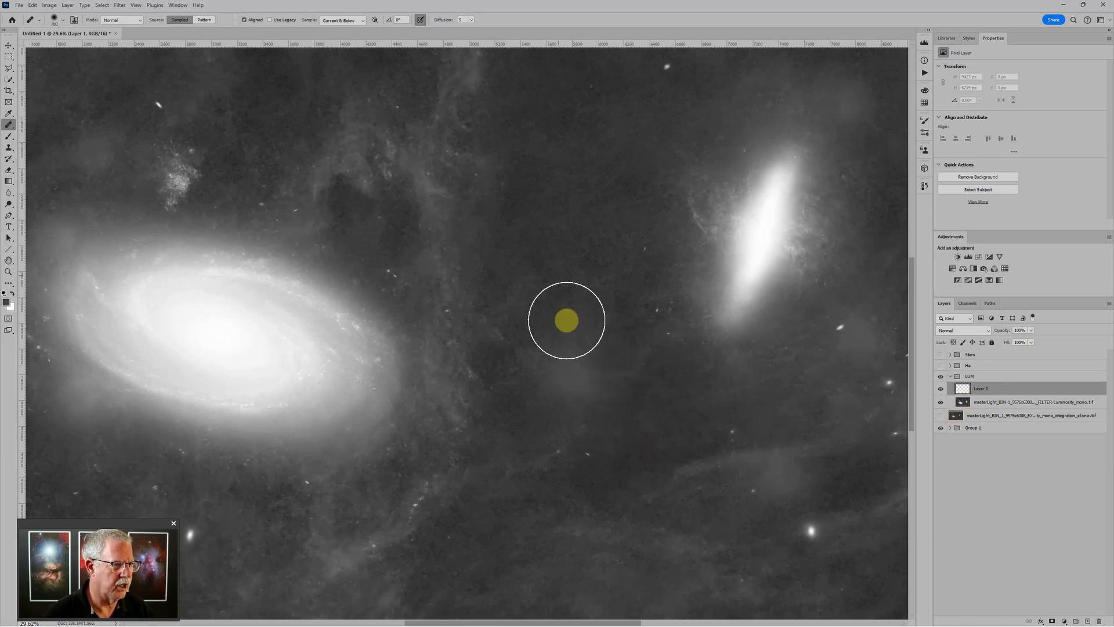
{"action": "left_click", "coordinate": [566, 248], "text": "alt"}
Heal the bright blob below the small galaxy and the lower-right sky patch with a 300 brush
{"action": "mouse_move", "coordinate": [567, 378]}
{"action": "left_mouse_down"}
{"action": "mouse_move", "coordinate": [558, 338]}
{"action": "mouse_move", "coordinate": [576, 378]}
{"action": "left_mouse_up"}
{"action": "scroll", "coordinate": [765, 369], "scroll_direction": "down", "scroll_amount": 1}
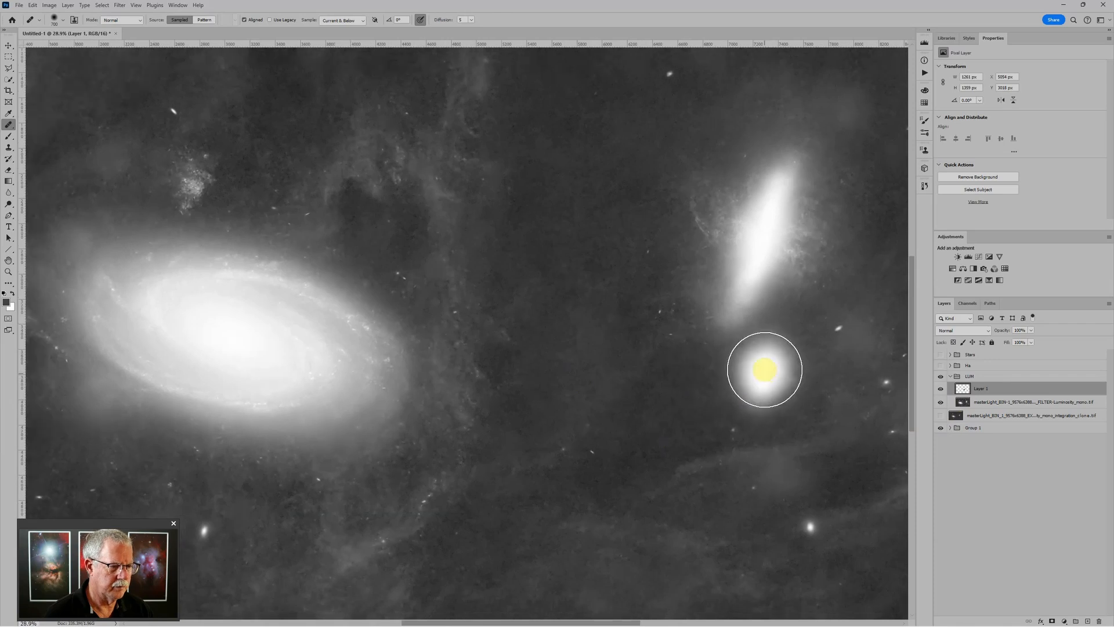
{"action": "scroll", "coordinate": [836, 486], "scroll_direction": "up", "scroll_amount": 3}
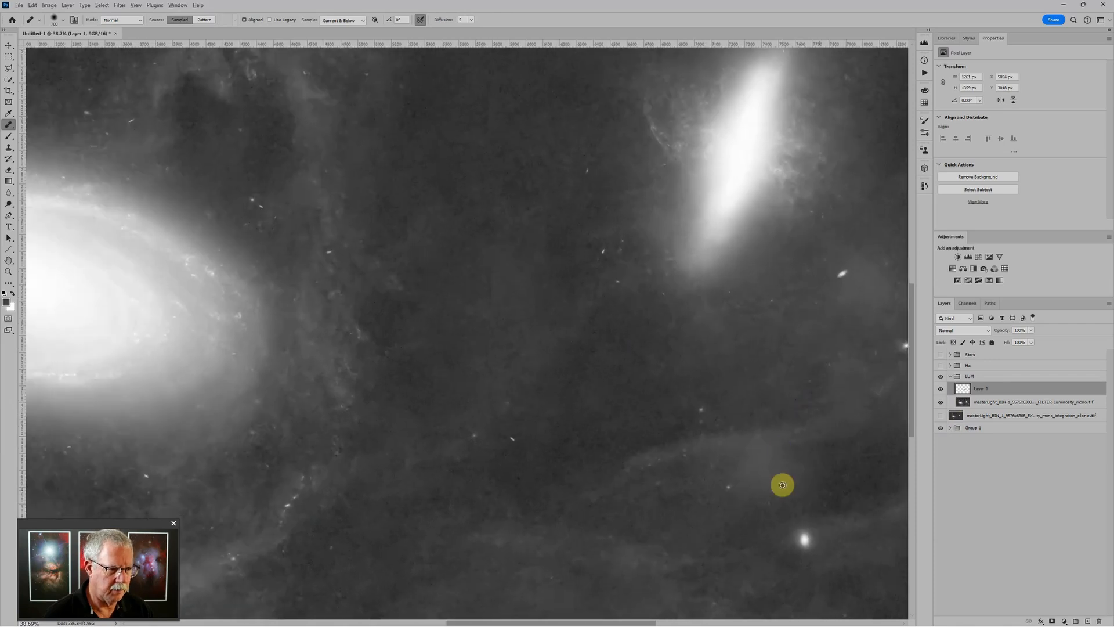
{"action": "key", "text": "bracketleft"}
{"action": "key", "text": "bracketleft"}
{"action": "key", "text": "bracketleft"}
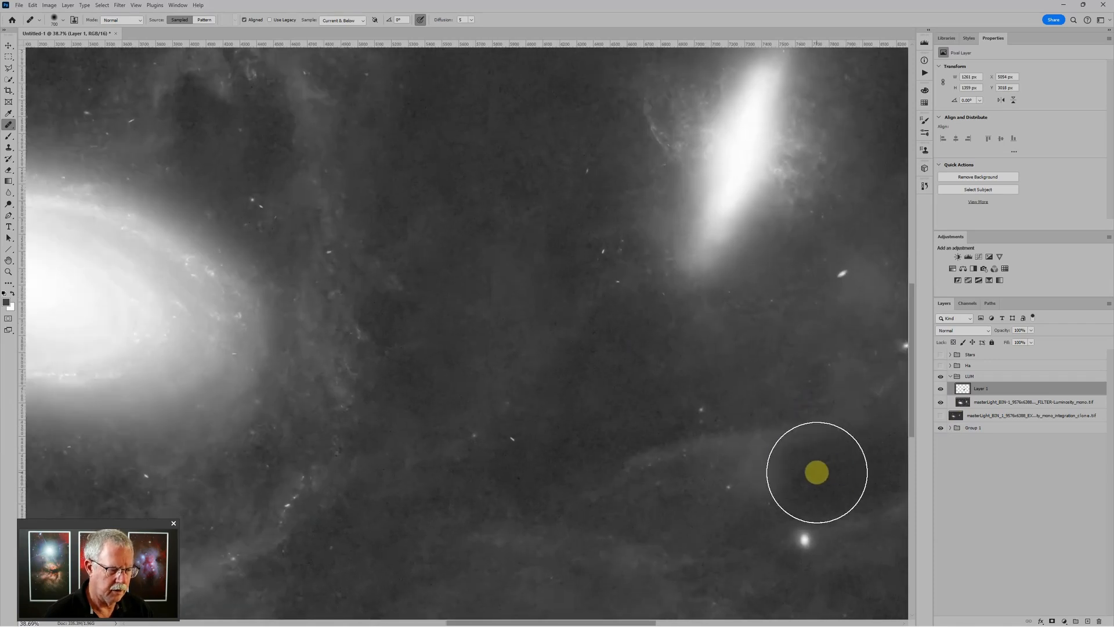
{"action": "key", "text": "bracketleft"}
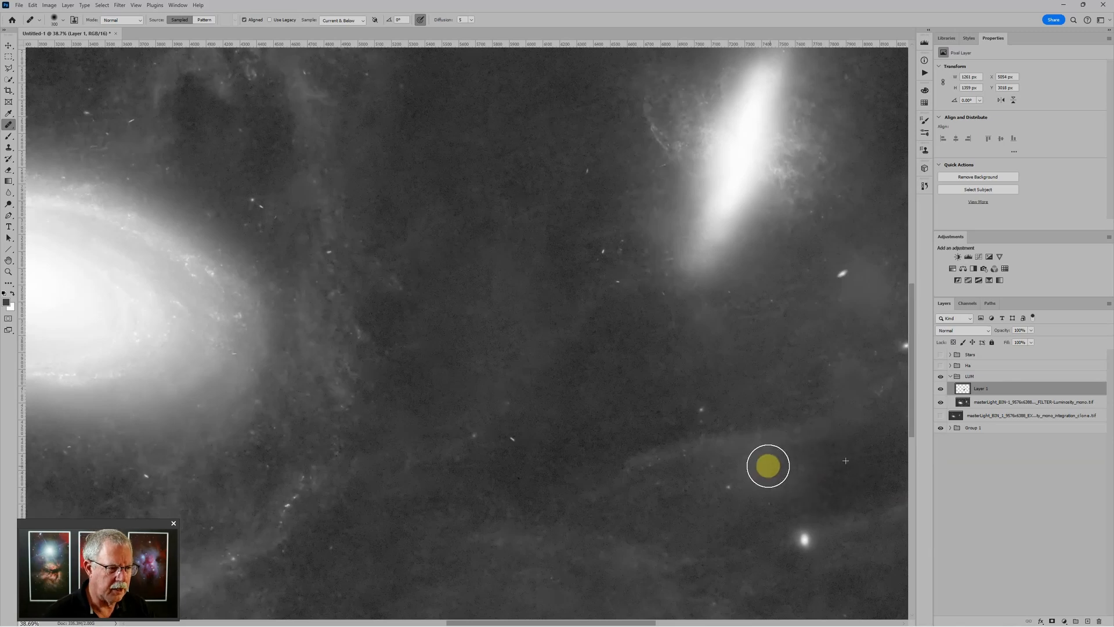
{"action": "left_click", "coordinate": [757, 471]}
{"action": "mouse_move", "coordinate": [758, 471]}
{"action": "left_mouse_down"}
{"action": "mouse_move", "coordinate": [799, 468]}
{"action": "mouse_move", "coordinate": [739, 462]}
{"action": "mouse_move", "coordinate": [799, 475]}
{"action": "mouse_move", "coordinate": [669, 503]}
{"action": "left_mouse_up"}
{"action": "scroll", "coordinate": [656, 407], "scroll_direction": "down", "scroll_amount": 2}
{"action": "scroll", "coordinate": [720, 324], "scroll_direction": "down", "scroll_amount": 4}
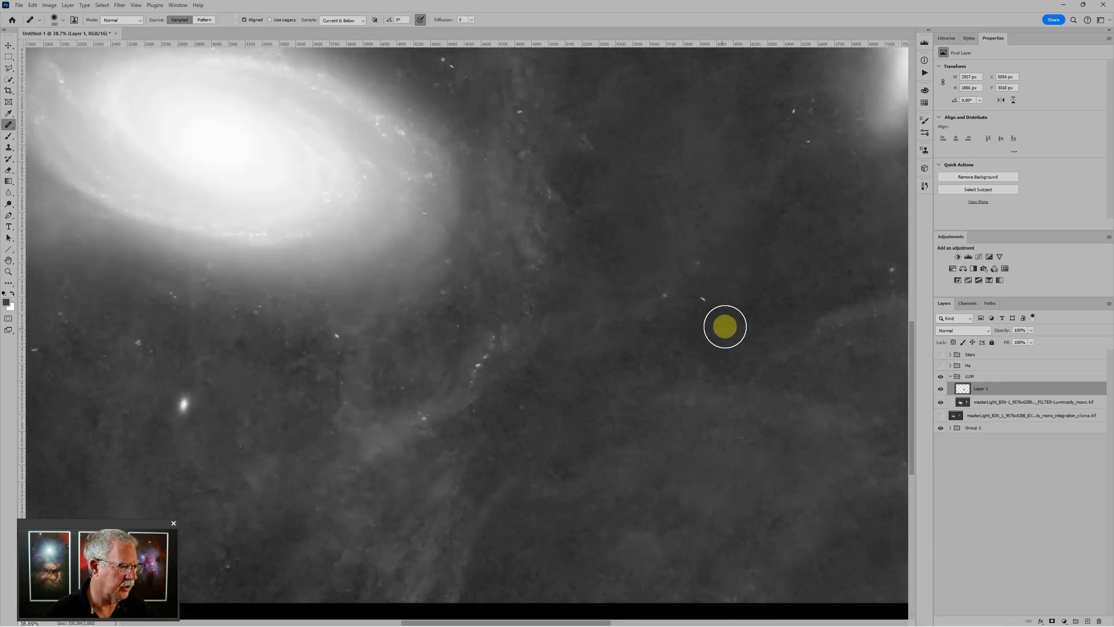
{"action": "scroll", "coordinate": [718, 325], "scroll_direction": "up", "scroll_amount": 1}
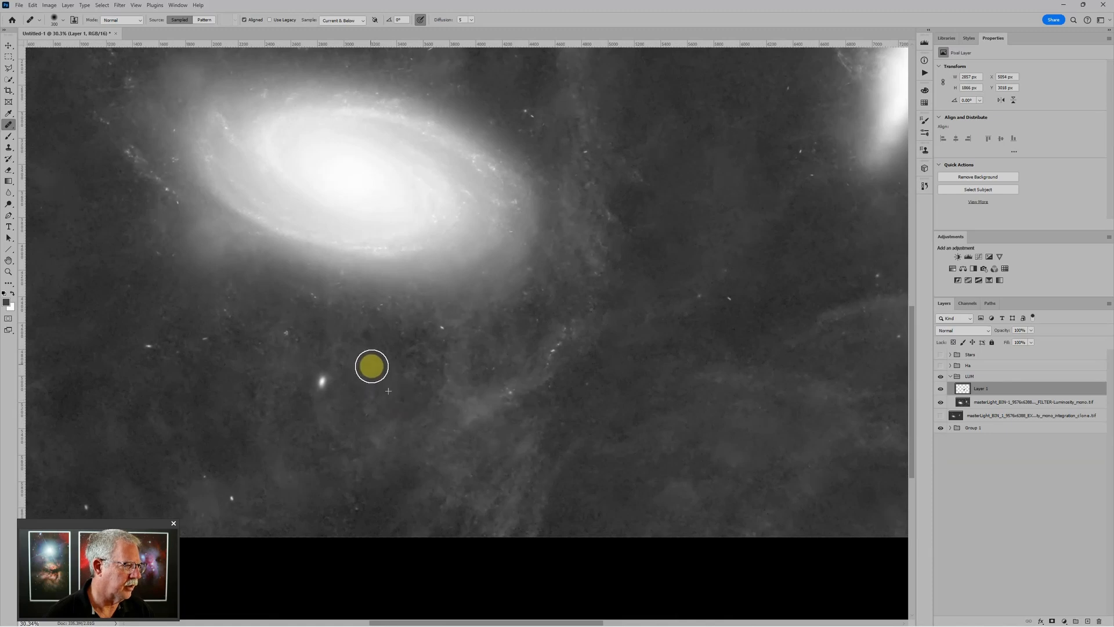
Heal spots and sky left of the spiral galaxy, then toggle Layer 1 to compare
{"action": "left_click", "coordinate": [371, 355]}
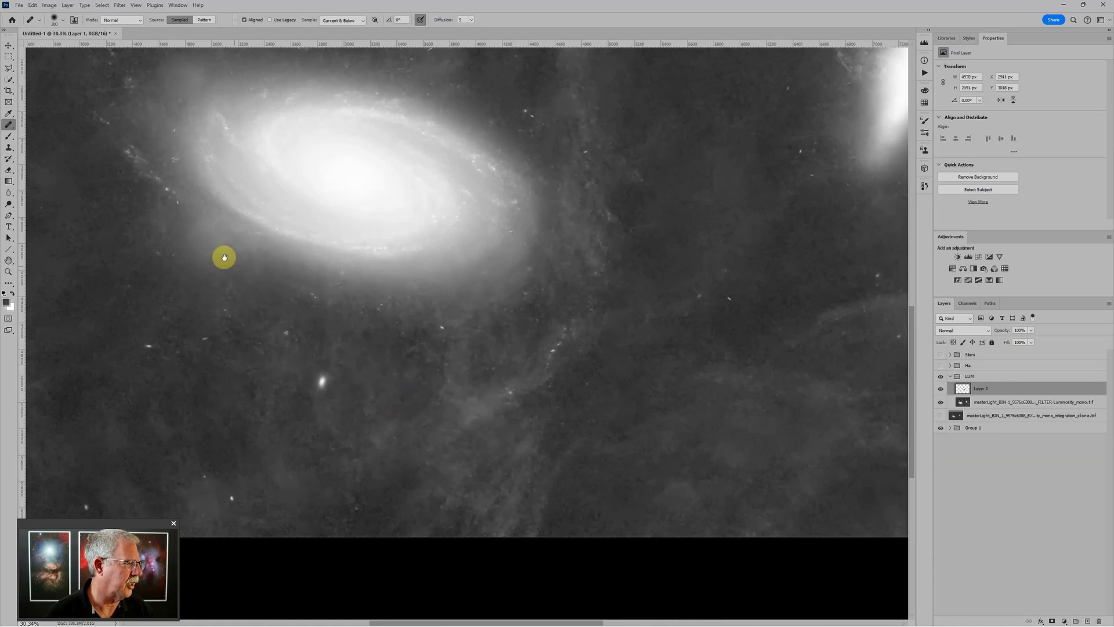
{"action": "mouse_move", "coordinate": [226, 261]}
{"action": "left_mouse_down"}
{"action": "mouse_move", "coordinate": [271, 333]}
{"action": "mouse_move", "coordinate": [339, 372]}
{"action": "mouse_move", "coordinate": [259, 316]}
{"action": "mouse_move", "coordinate": [259, 331]}
{"action": "left_mouse_up"}
{"action": "mouse_move", "coordinate": [317, 380]}
{"action": "left_mouse_down"}
{"action": "mouse_move", "coordinate": [292, 342]}
{"action": "mouse_move", "coordinate": [246, 342]}
{"action": "mouse_move", "coordinate": [251, 325]}
{"action": "mouse_move", "coordinate": [291, 358]}
{"action": "mouse_move", "coordinate": [264, 331]}
{"action": "left_mouse_up"}
{"action": "left_click", "coordinate": [284, 392], "text": "alt"}
{"action": "left_click", "coordinate": [290, 388], "text": "alt"}
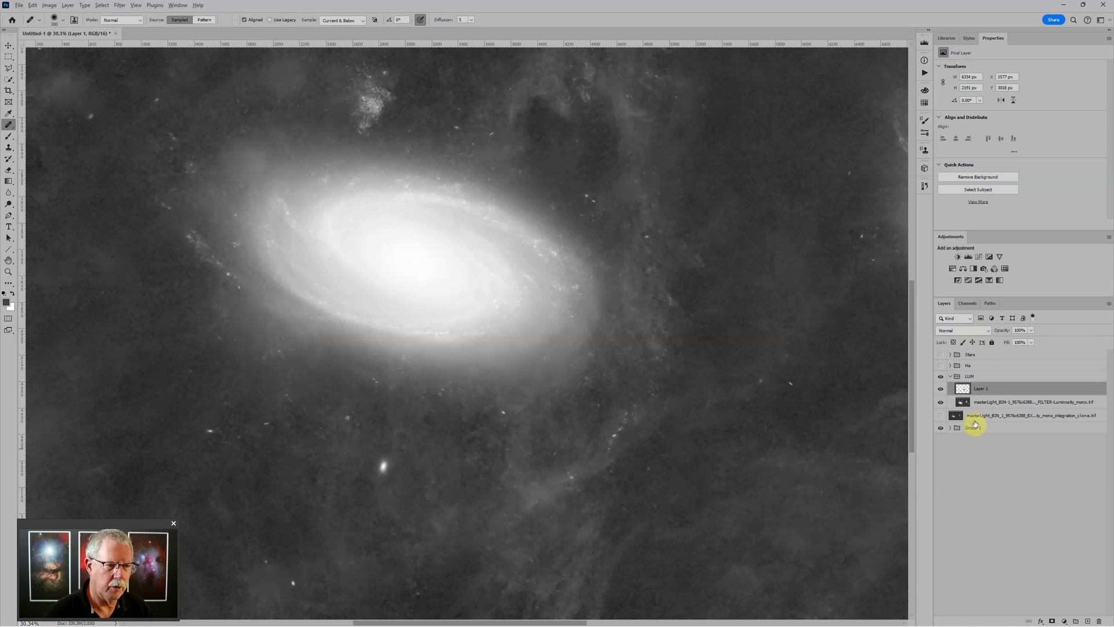
{"action": "left_click", "coordinate": [940, 388]}
{"action": "left_click", "coordinate": [941, 389]}
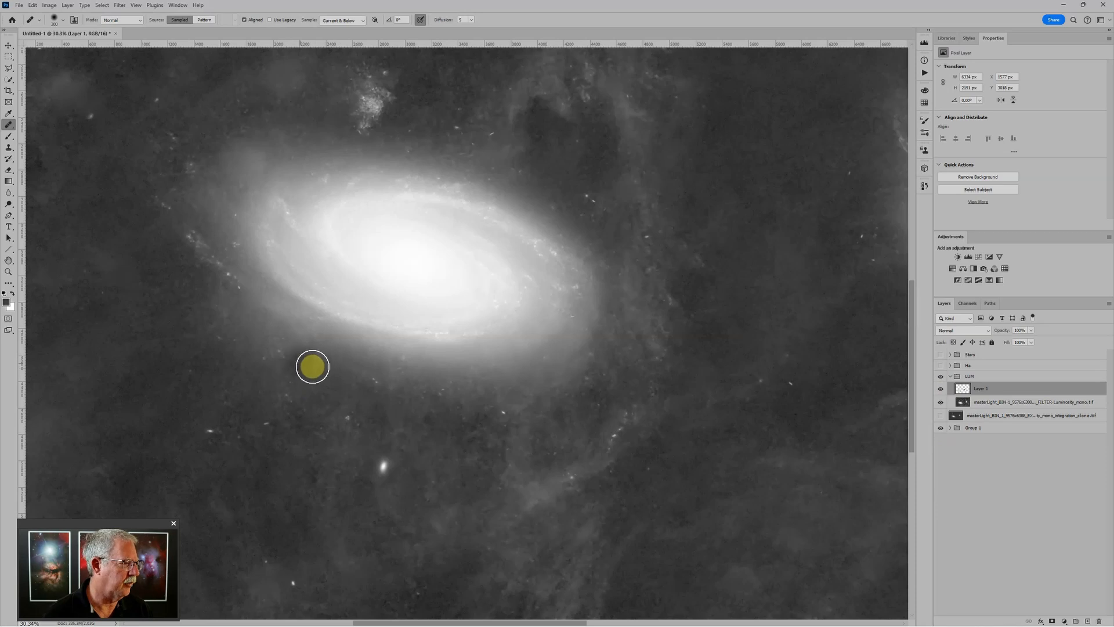
Erase part of Layer 1 at 100%, then heal along the galaxy's outer edge from resampled sky
{"action": "key", "text": "e"}
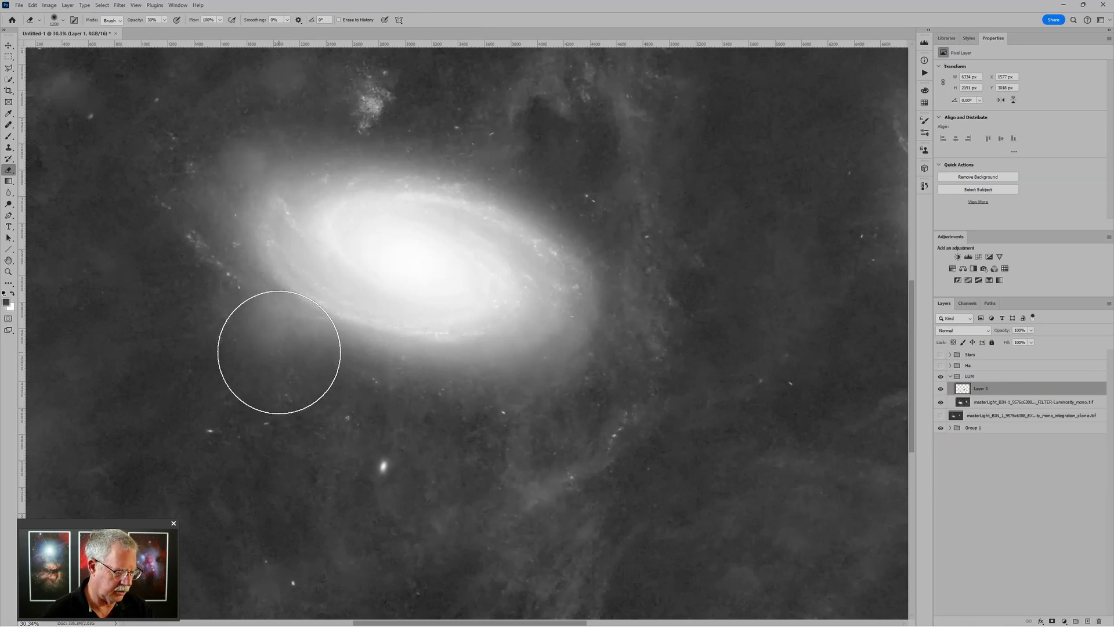
{"action": "key", "text": "0"}
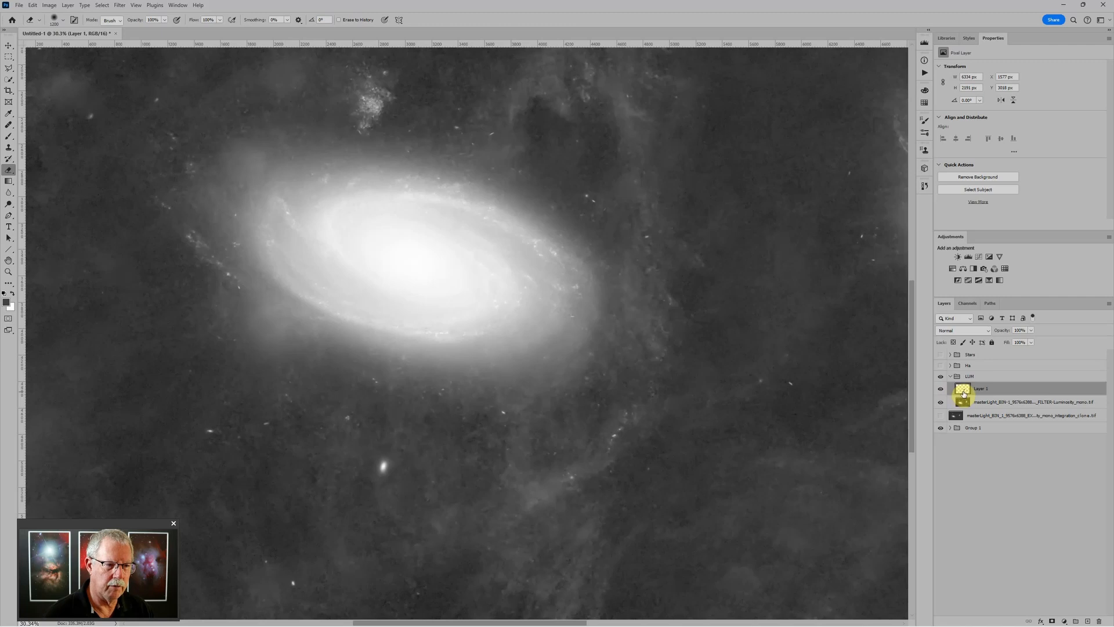
{"action": "key", "text": "j"}
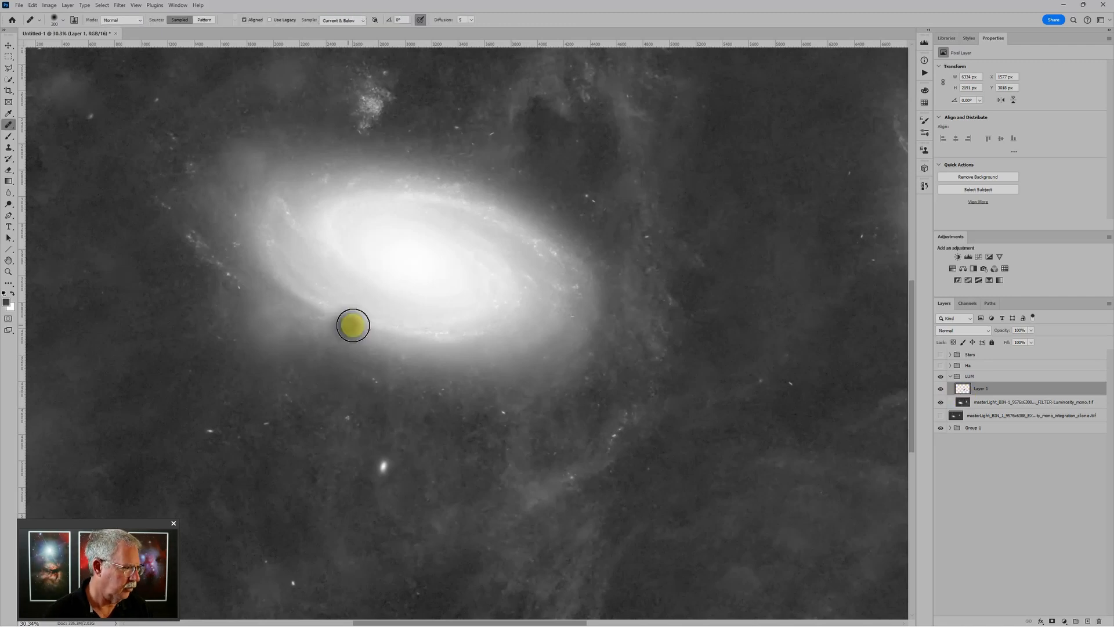
{"action": "left_click", "coordinate": [137, 332], "text": "alt"}
{"action": "mouse_move", "coordinate": [268, 320]}
{"action": "left_mouse_down"}
{"action": "mouse_move", "coordinate": [281, 331]}
{"action": "mouse_move", "coordinate": [267, 343]}
{"action": "mouse_move", "coordinate": [259, 332]}
{"action": "mouse_move", "coordinate": [287, 332]}
{"action": "left_mouse_up"}
{"action": "scroll", "coordinate": [236, 405], "scroll_direction": "down", "scroll_amount": 5}
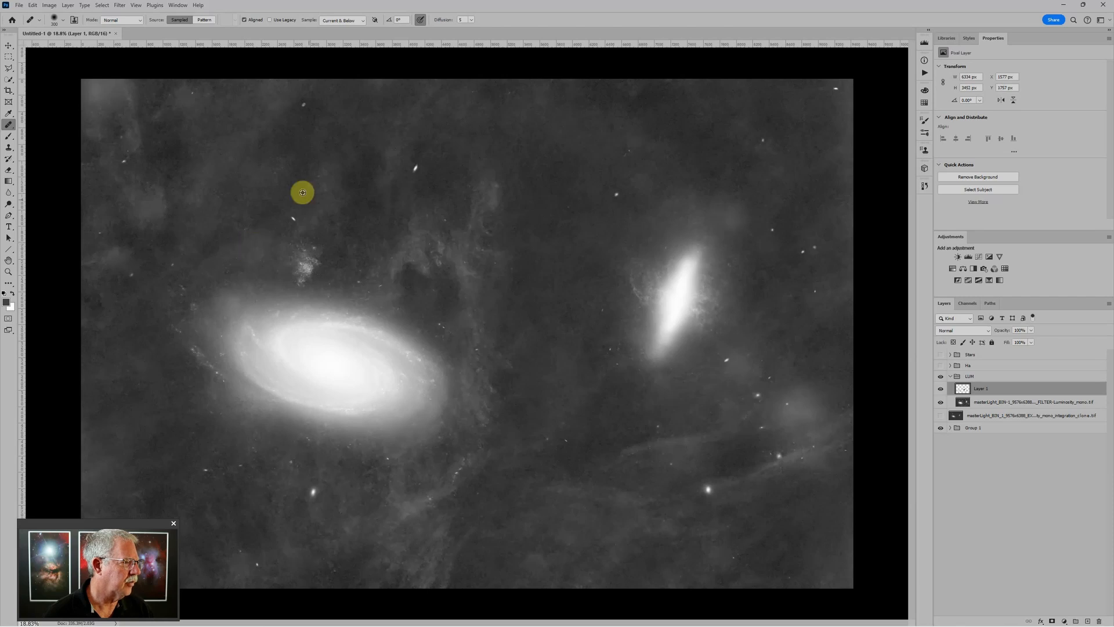
Heal two small stars in the upper sky above M81 and resample a clean background source
{"action": "left_click", "coordinate": [285, 222]}
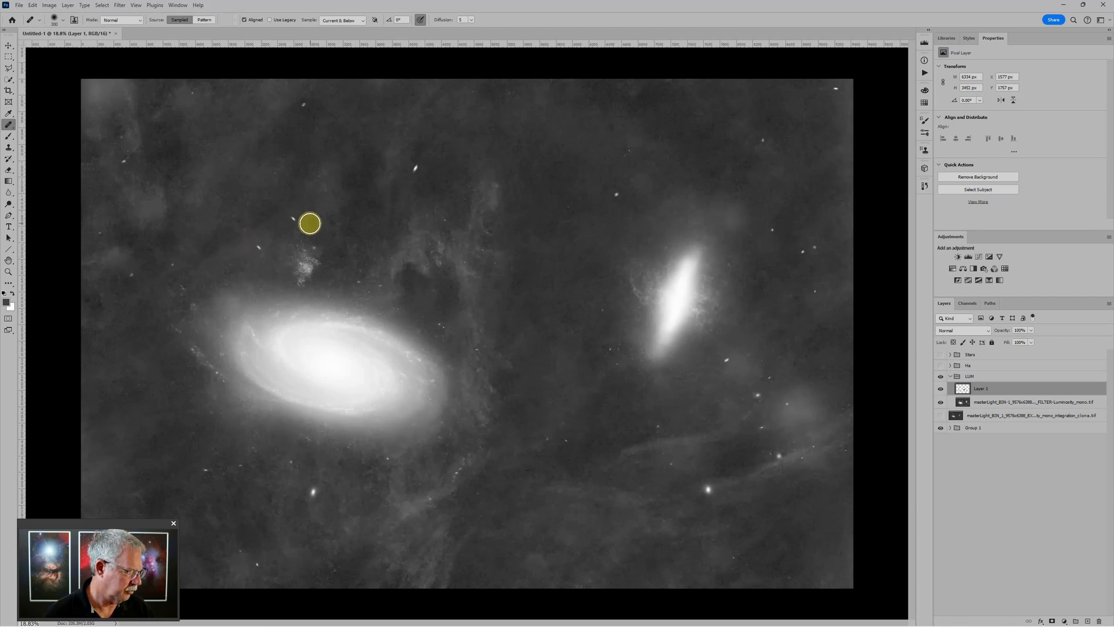
{"action": "left_click", "coordinate": [276, 231], "text": "alt"}
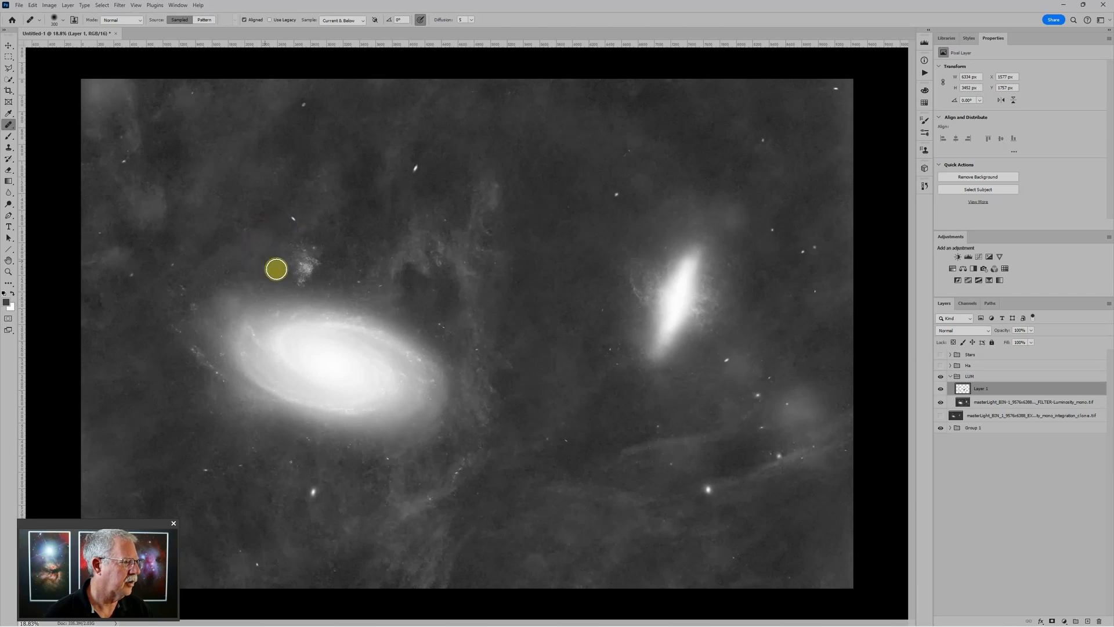
{"action": "left_click", "coordinate": [220, 265], "text": "alt"}
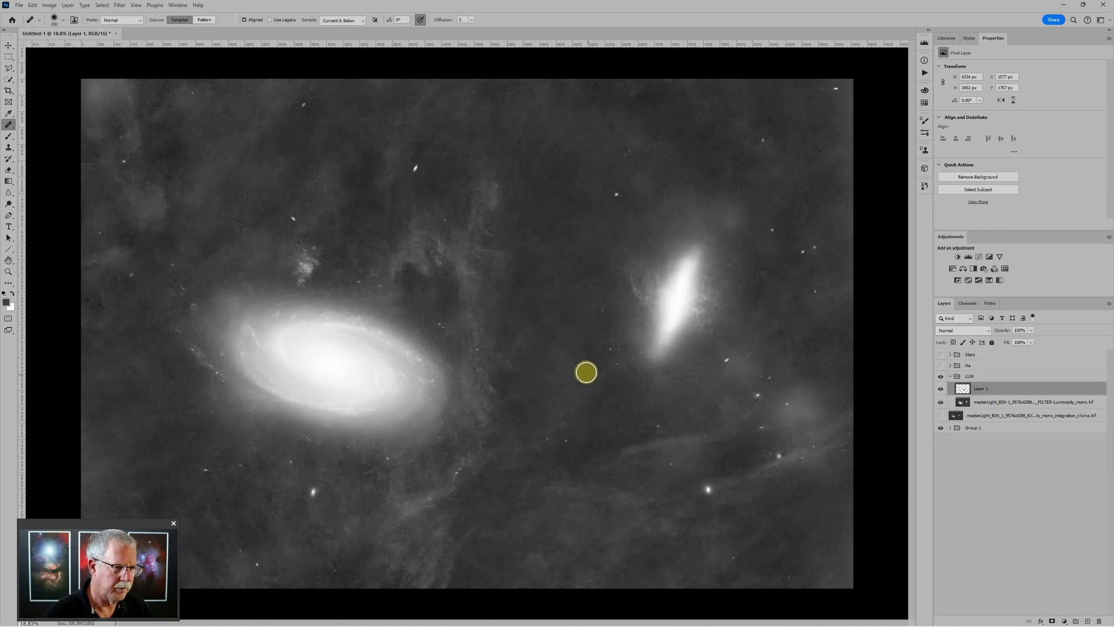
{"action": "scroll", "coordinate": [838, 417], "scroll_direction": "up", "scroll_amount": 1}
{"action": "scroll", "coordinate": [861, 385], "scroll_direction": "down", "scroll_amount": 2}
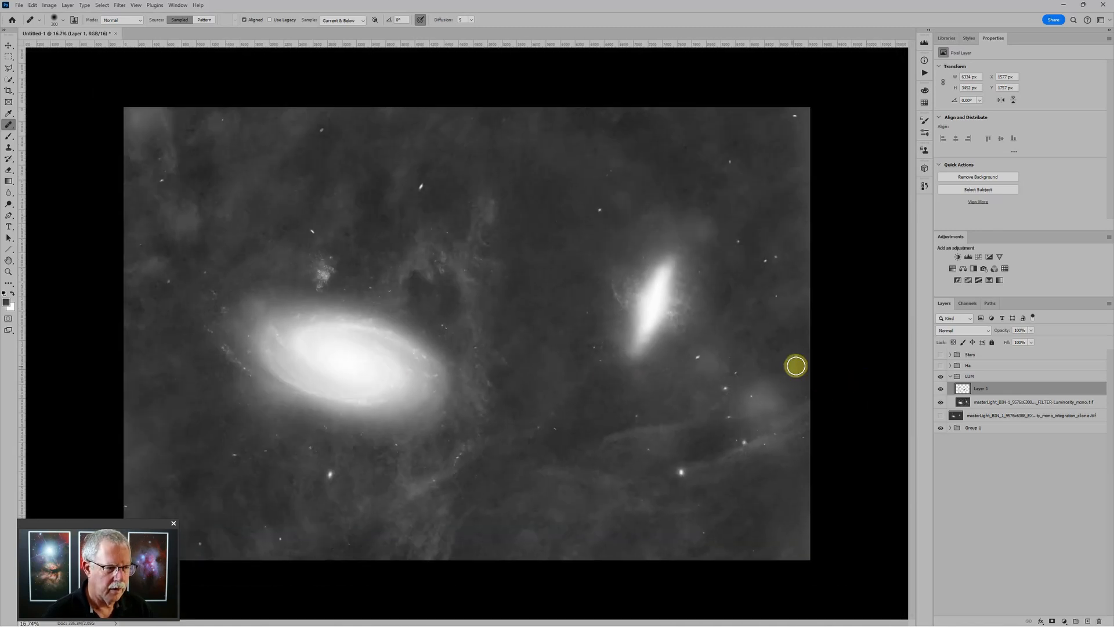
{"action": "scroll", "coordinate": [793, 392], "scroll_direction": "up", "scroll_amount": 2}
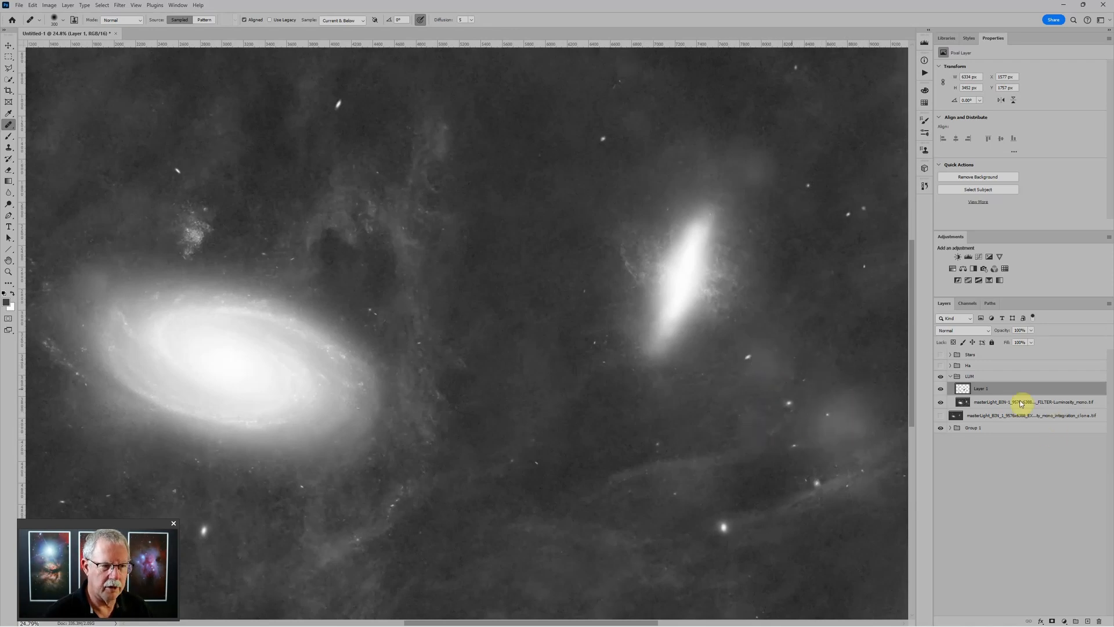
{"action": "scroll", "coordinate": [766, 393], "scroll_direction": "down", "scroll_amount": 2}
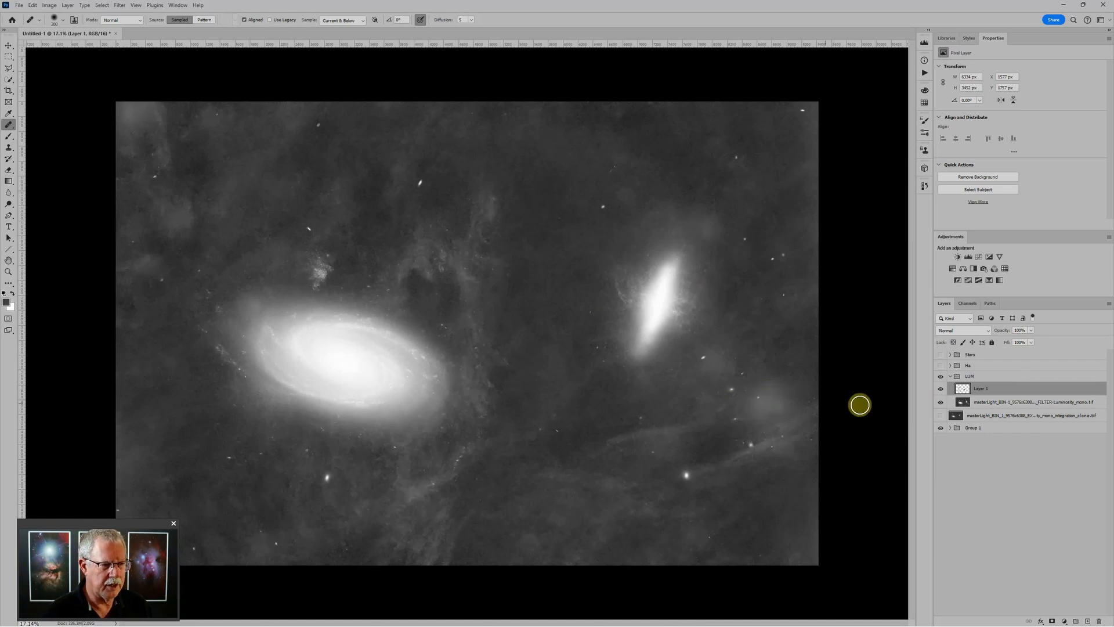
Preview the Stars group briefly, then create Layer 2 with the Soft Light blend mode
{"action": "left_click", "coordinate": [941, 355]}
{"action": "left_click", "coordinate": [941, 356]}
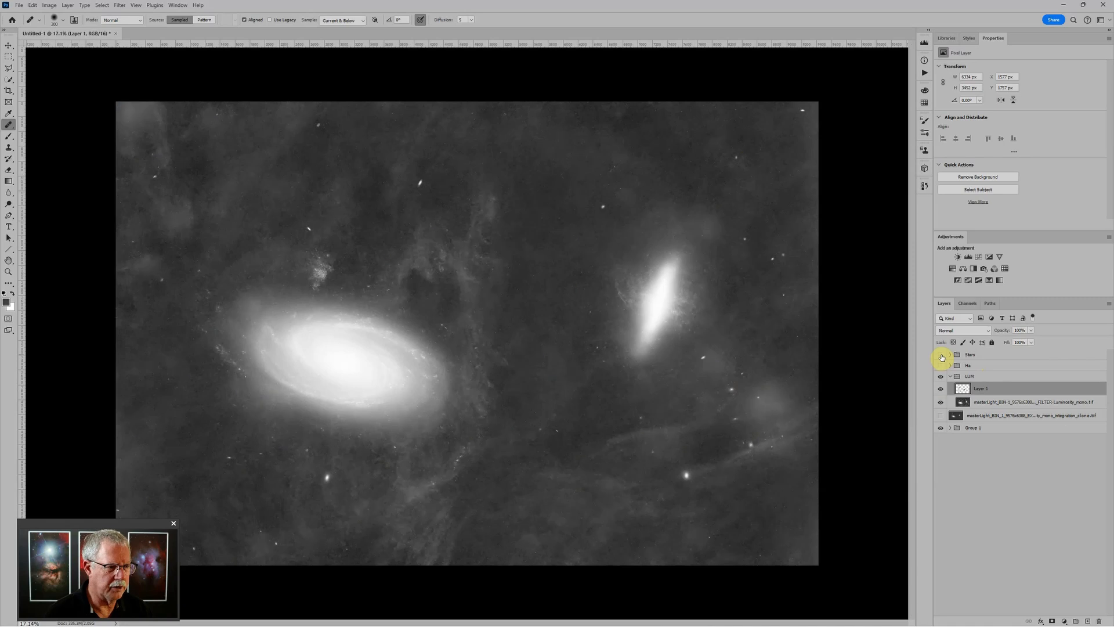
{"action": "left_click", "coordinate": [1088, 621]}
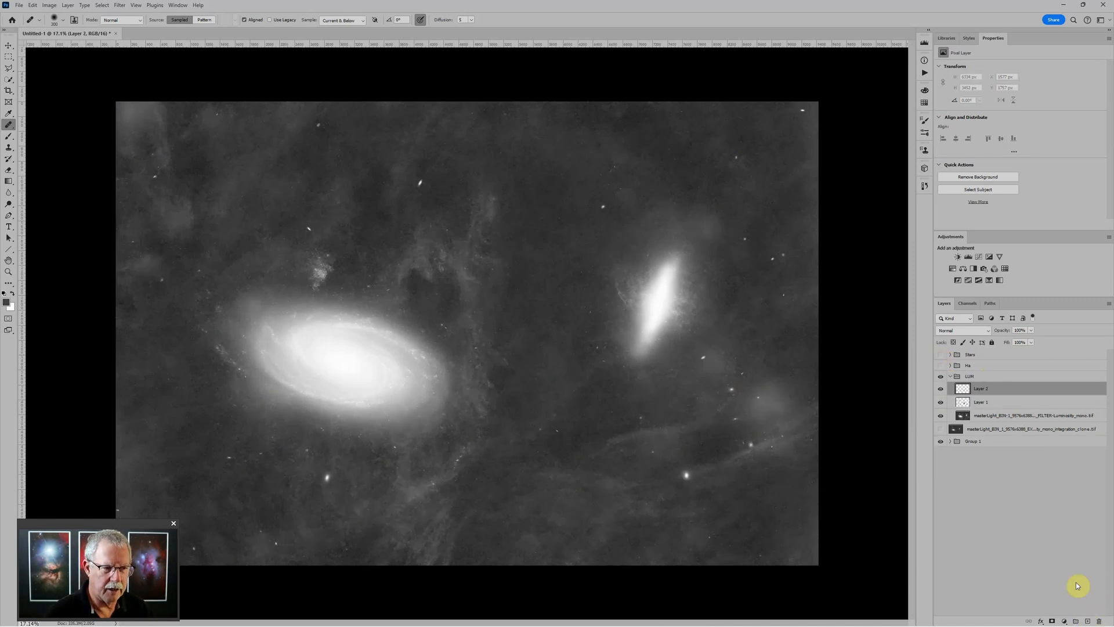
{"action": "left_click", "coordinate": [965, 331]}
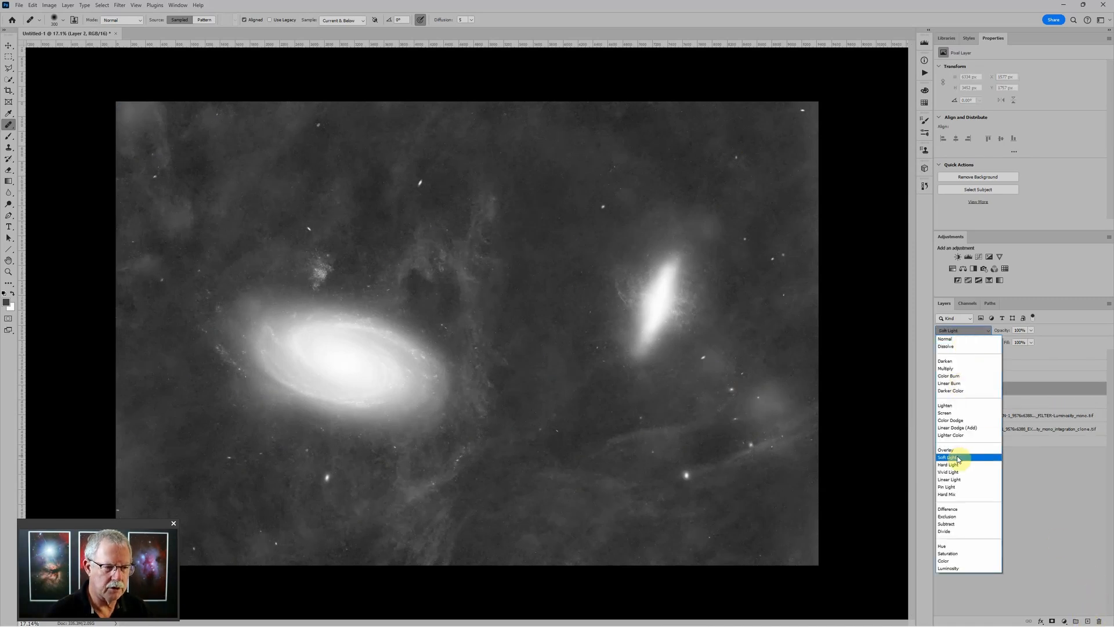
{"action": "left_click", "coordinate": [957, 458]}
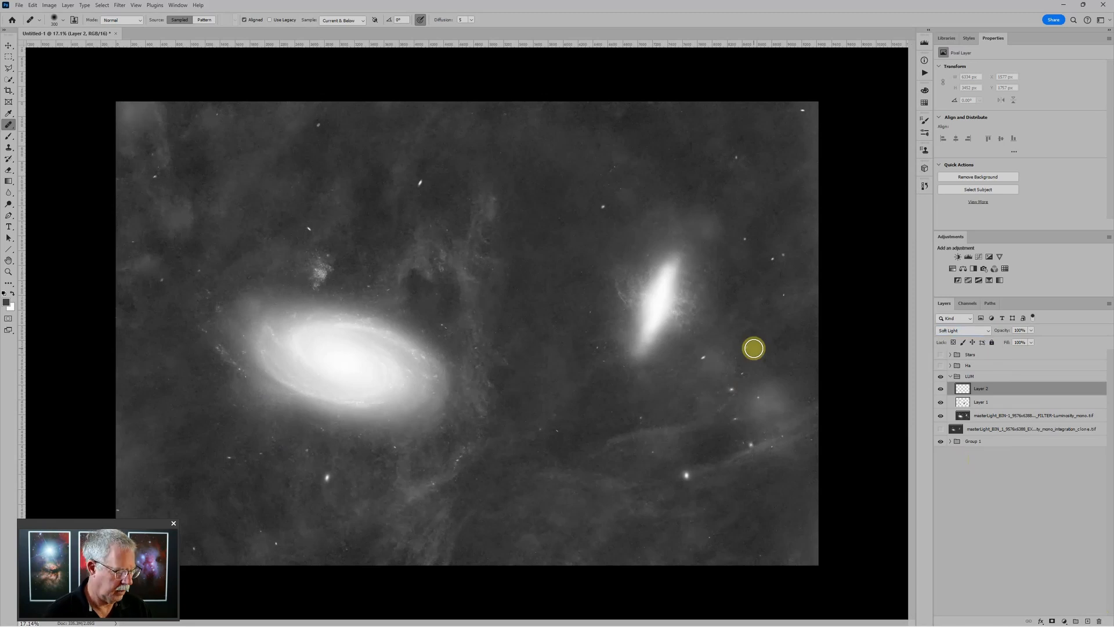
Set a black soft brush at 10% opacity and 1800 px, and darken sky right of the small galaxy
{"action": "key", "text": "b"}
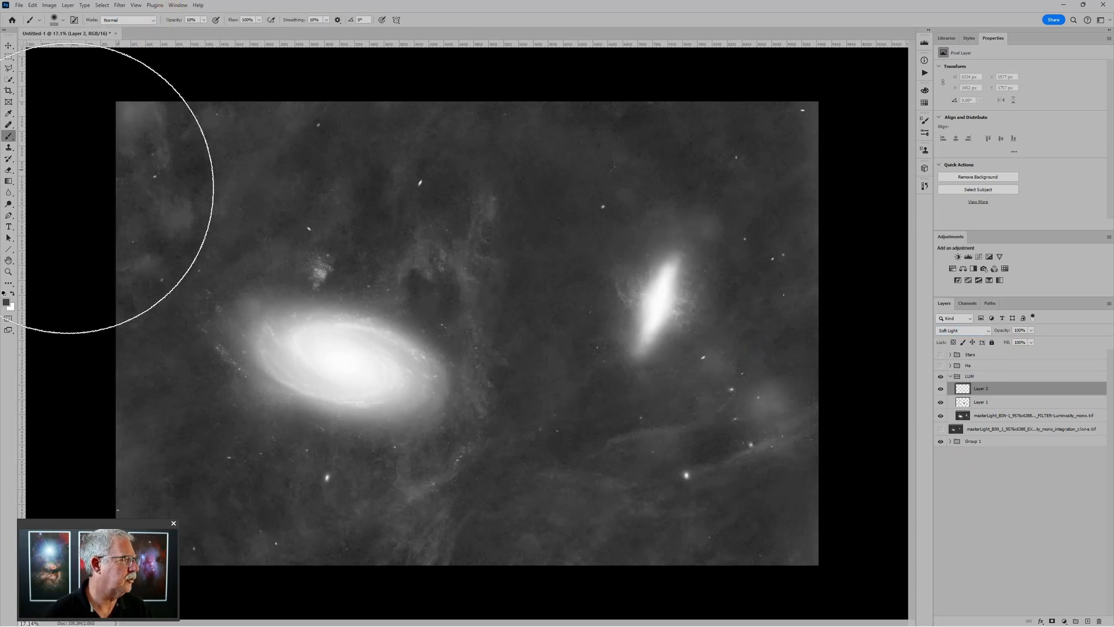
{"action": "left_click", "coordinate": [3, 292]}
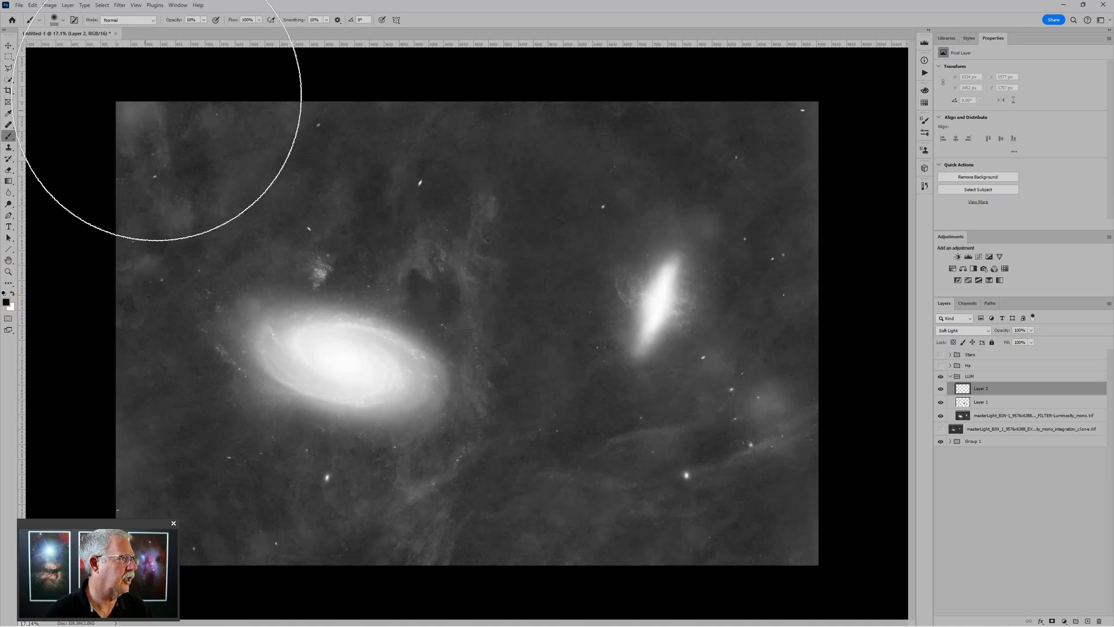
{"action": "left_click", "coordinate": [186, 21]}
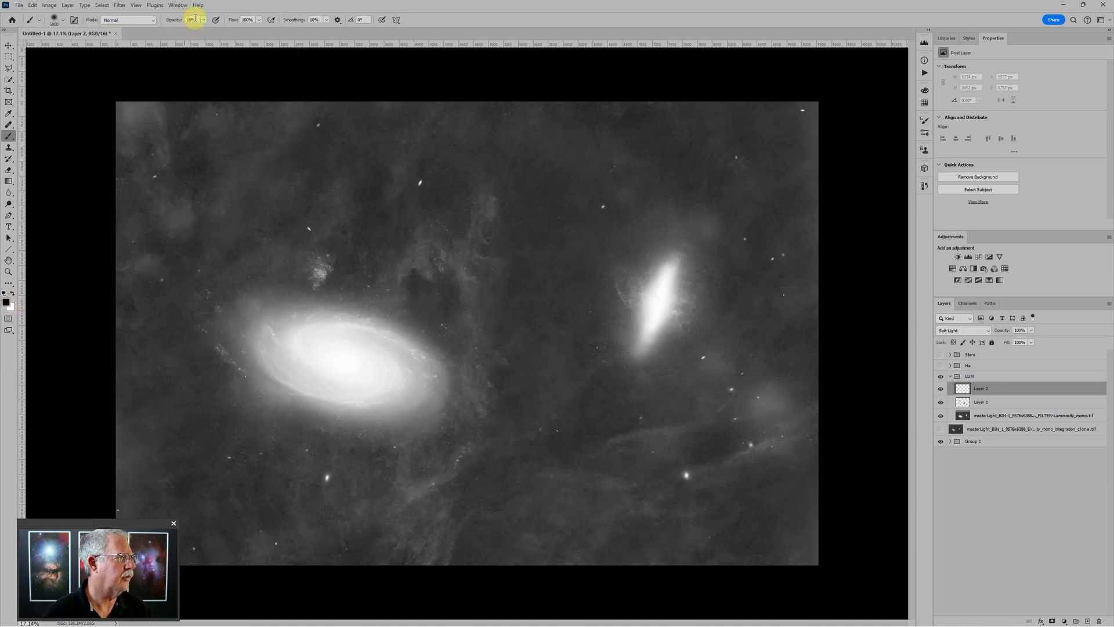
{"action": "key", "text": "bracketleft"}
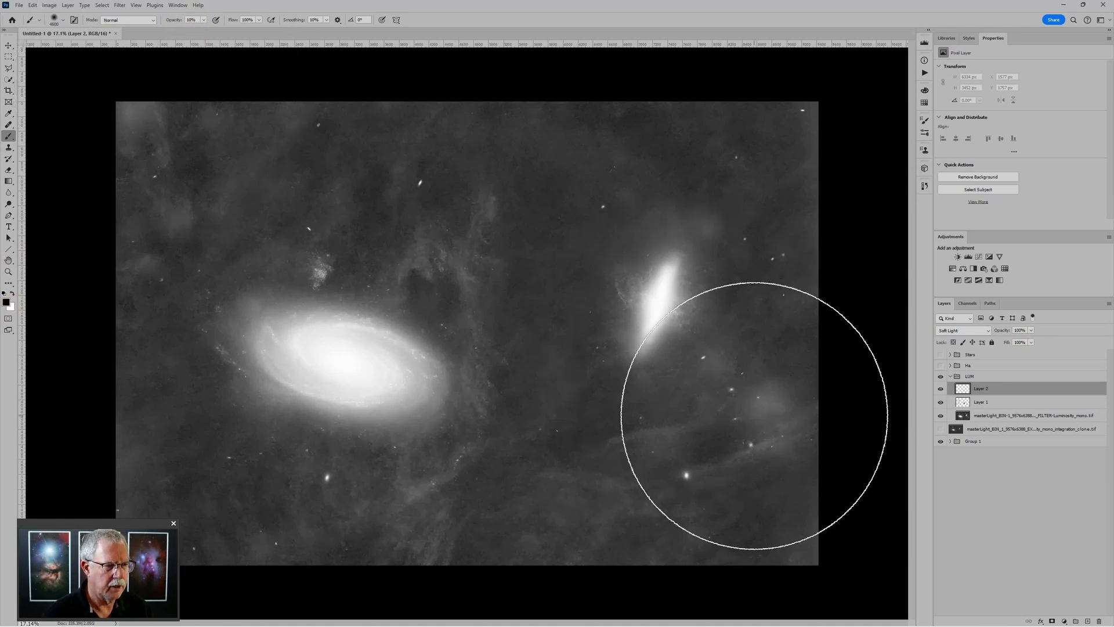
{"action": "key", "text": "bracketleft"}
{"action": "key", "text": "bracketleft"}
{"action": "key", "text": "bracketleft"}
{"action": "key", "text": "bracketleft"}
{"action": "key", "text": "bracketleft"}
{"action": "key", "text": "bracketleft"}
{"action": "key", "text": "bracketleft"}
{"action": "key", "text": "bracketleft"}
{"action": "key", "text": "bracketleft"}
{"action": "key", "text": "bracketleft"}
{"action": "key", "text": "bracketleft"}
{"action": "key", "text": "bracketleft"}
{"action": "key", "text": "bracketleft"}
{"action": "key", "text": "bracketleft"}
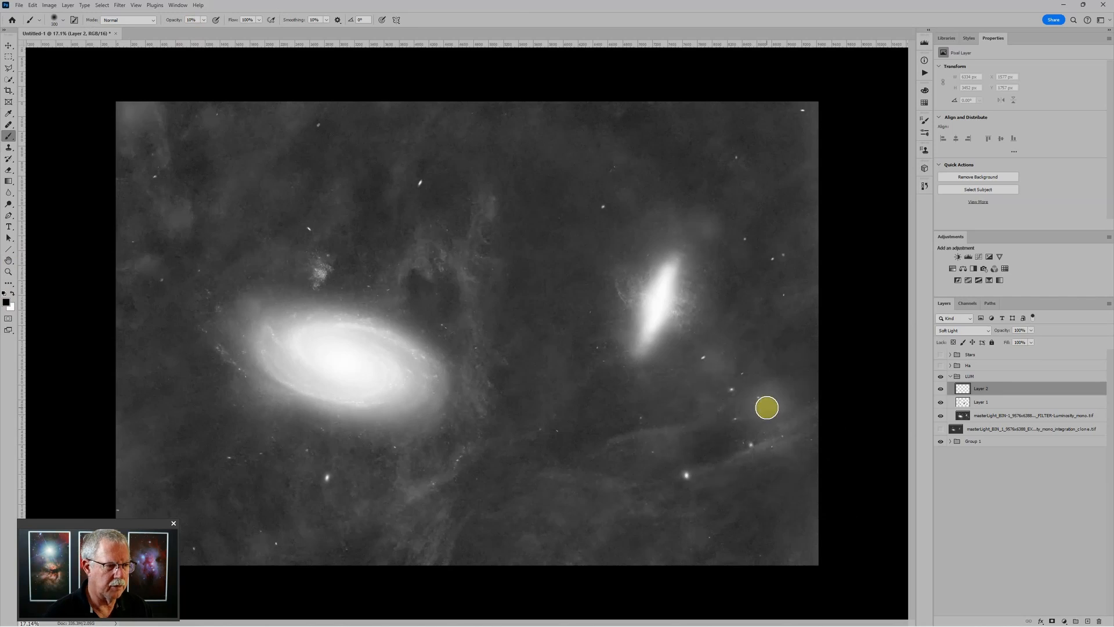
{"action": "scroll", "coordinate": [799, 397], "scroll_direction": "up", "scroll_amount": 2}
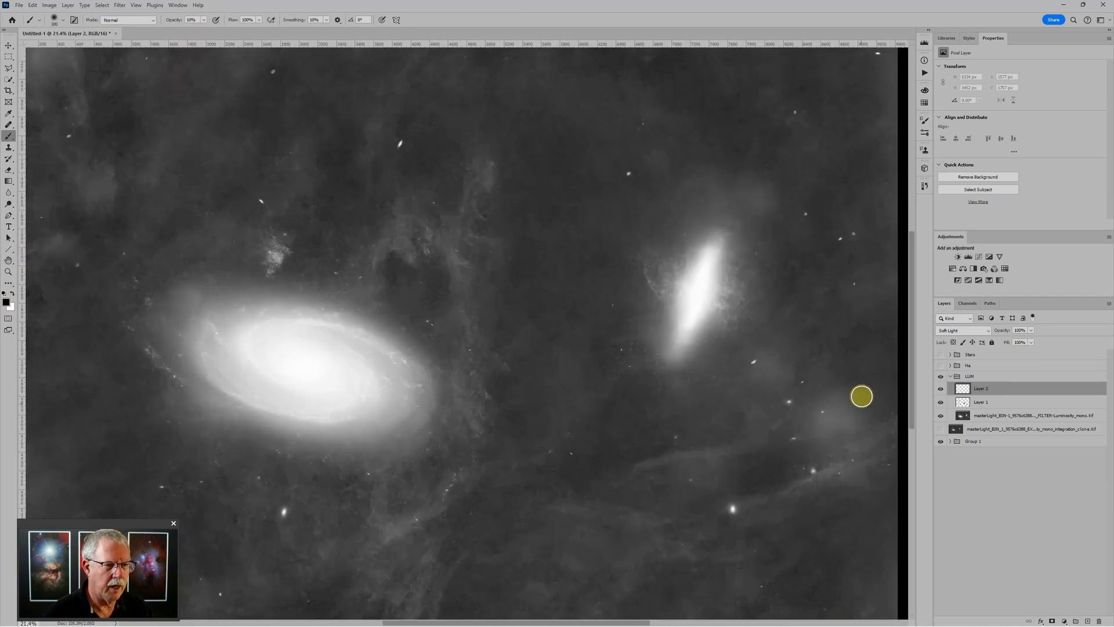
{"action": "mouse_move", "coordinate": [831, 410]}
{"action": "left_mouse_down"}
{"action": "mouse_move", "coordinate": [823, 425]}
{"action": "mouse_move", "coordinate": [848, 402]}
{"action": "mouse_move", "coordinate": [826, 416]}
{"action": "mouse_move", "coordinate": [837, 400]}
{"action": "mouse_move", "coordinate": [801, 430]}
{"action": "mouse_move", "coordinate": [859, 416]}
{"action": "mouse_move", "coordinate": [827, 447]}
{"action": "mouse_move", "coordinate": [857, 414]}
{"action": "mouse_move", "coordinate": [835, 393]}
{"action": "mouse_move", "coordinate": [800, 420]}
{"action": "mouse_move", "coordinate": [851, 416]}
{"action": "mouse_move", "coordinate": [846, 432]}
{"action": "mouse_move", "coordinate": [835, 431]}
{"action": "mouse_move", "coordinate": [835, 413]}
{"action": "mouse_move", "coordinate": [848, 402]}
{"action": "mouse_move", "coordinate": [818, 419]}
{"action": "mouse_move", "coordinate": [832, 397]}
{"action": "mouse_move", "coordinate": [800, 430]}
{"action": "mouse_move", "coordinate": [777, 371]}
{"action": "left_mouse_up"}
Darken the sky below and upper right of the small galaxy with a 500–800 px brush
{"action": "key", "text": "bracketright"}
{"action": "key", "text": "bracketright"}
{"action": "key", "text": "bracketright"}
{"action": "key", "text": "bracketright"}
{"action": "key", "text": "bracketleft"}
{"action": "key", "text": "bracketleft"}
{"action": "key", "text": "bracketleft"}
{"action": "mouse_move", "coordinate": [876, 418]}
{"action": "left_mouse_down"}
{"action": "mouse_move", "coordinate": [861, 446]}
{"action": "mouse_move", "coordinate": [820, 431]}
{"action": "mouse_move", "coordinate": [848, 407]}
{"action": "left_mouse_up"}
{"action": "key", "text": "bracketleft"}
{"action": "key", "text": "bracketleft"}
{"action": "key", "text": "bracketleft"}
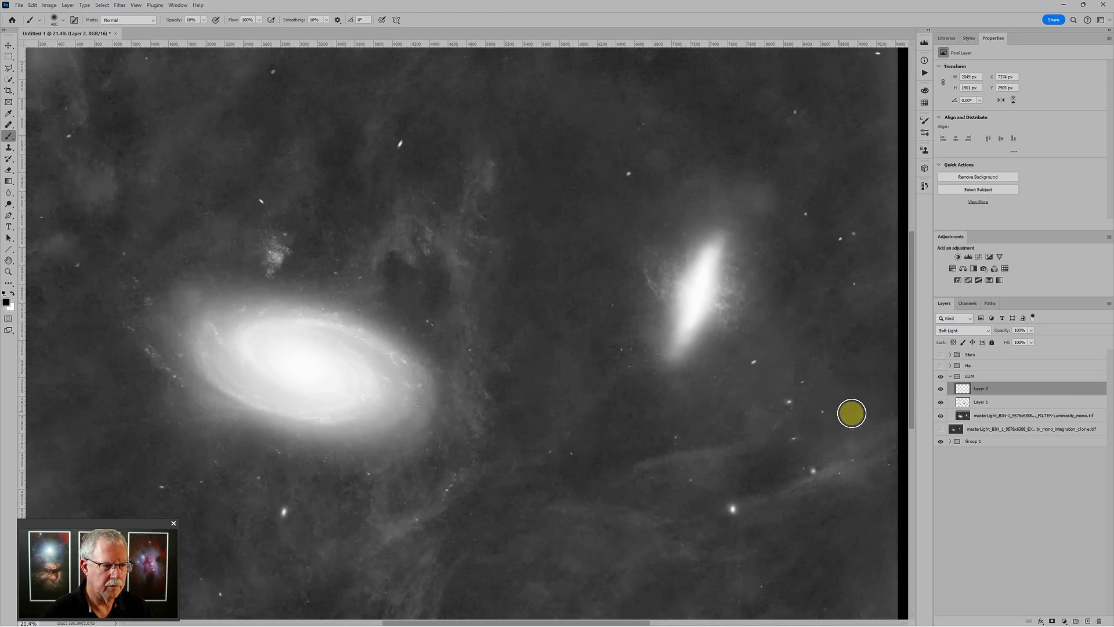
{"action": "key", "text": "x"}
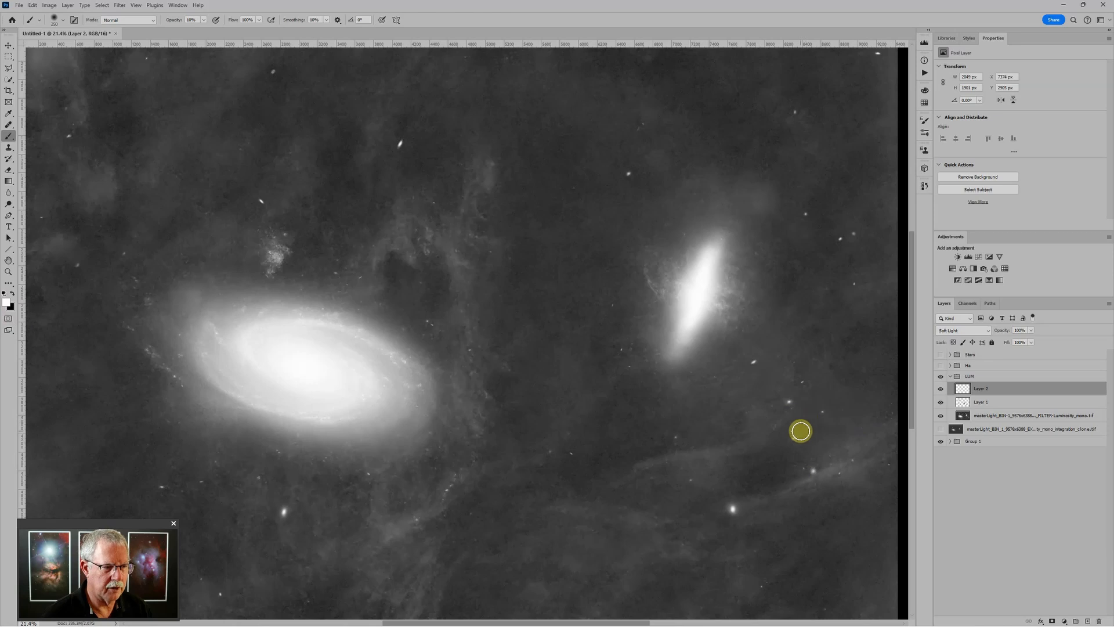
{"action": "scroll", "coordinate": [852, 430], "scroll_direction": "up", "scroll_amount": 3}
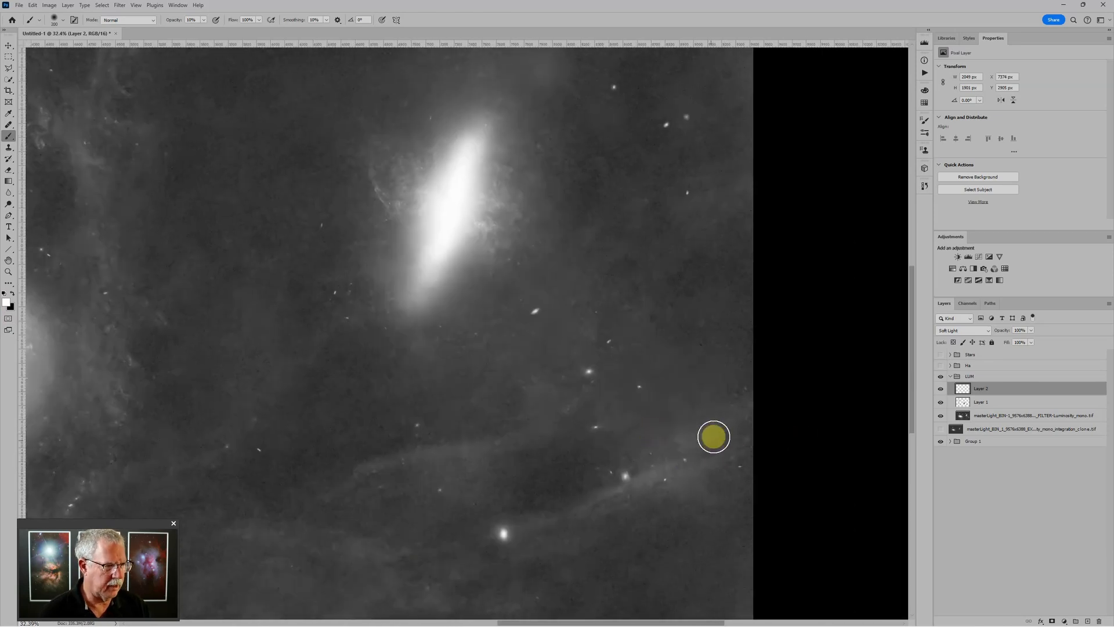
{"action": "key", "text": "bracketright"}
{"action": "key", "text": "bracketright"}
{"action": "key", "text": "bracketright"}
{"action": "key", "text": "bracketright"}
{"action": "key", "text": "bracketright"}
{"action": "key", "text": "bracketright"}
{"action": "key", "text": "bracketright"}
{"action": "key", "text": "bracketright"}
{"action": "key", "text": "bracketright"}
{"action": "key", "text": "bracketright"}
{"action": "key", "text": "bracketright"}
{"action": "key", "text": "bracketright"}
{"action": "key", "text": "x"}
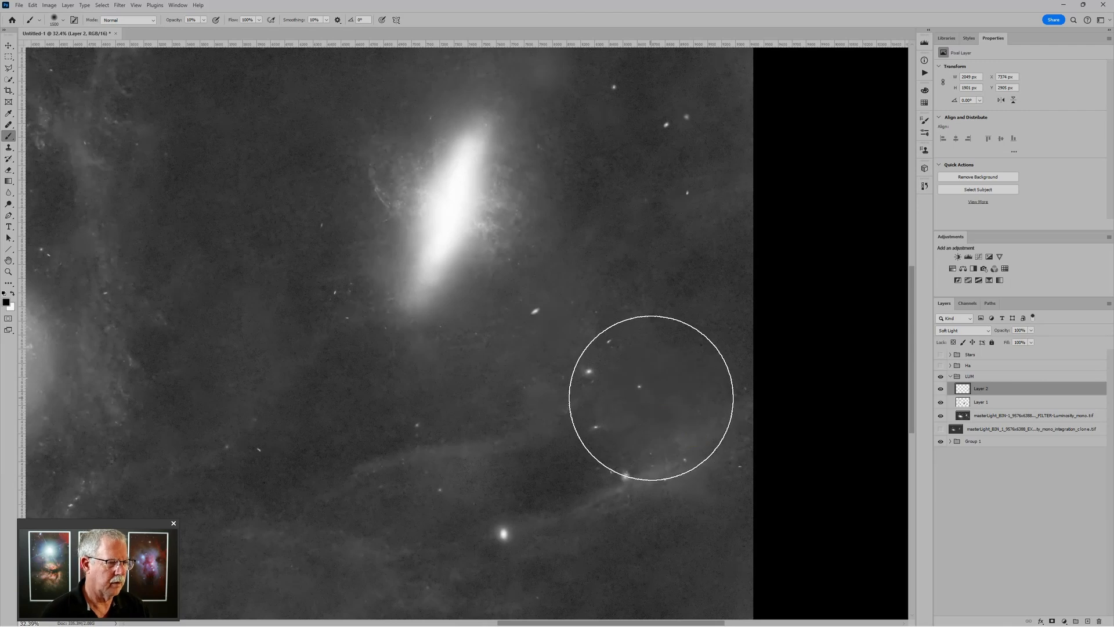
{"action": "scroll", "coordinate": [522, 319], "scroll_direction": "down", "scroll_amount": 3}
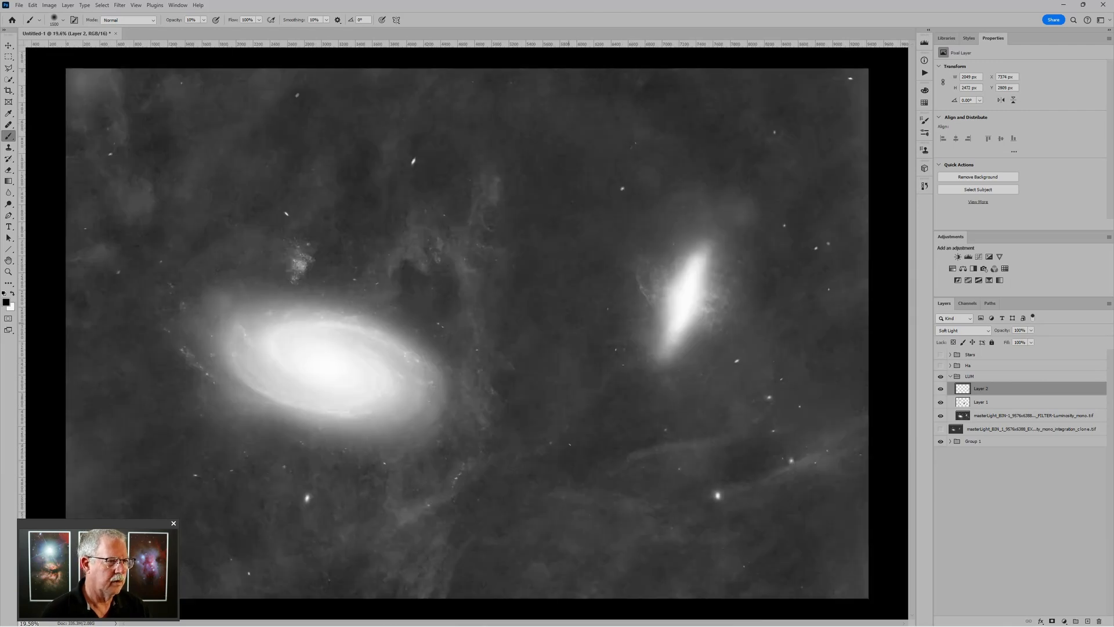
{"action": "scroll", "coordinate": [704, 276], "scroll_direction": "down", "scroll_amount": 2}
{"action": "key", "text": "bracketleft"}
{"action": "key", "text": "bracketleft"}
{"action": "key", "text": "bracketleft"}
{"action": "key", "text": "bracketleft"}
{"action": "key", "text": "bracketleft"}
{"action": "key", "text": "bracketleft"}
{"action": "key", "text": "bracketleft"}
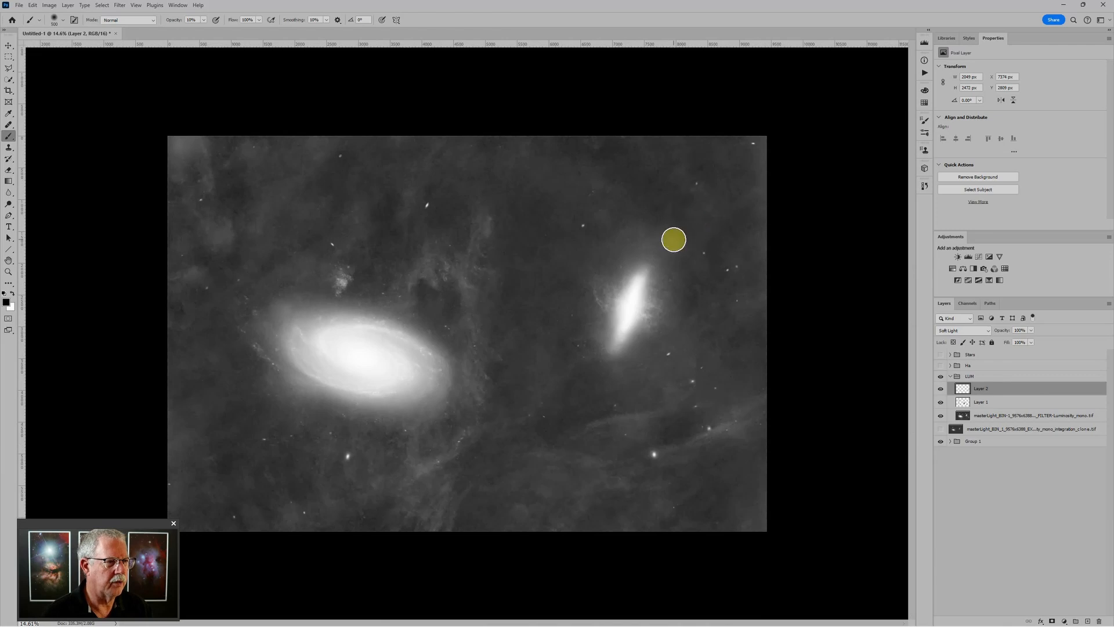
{"action": "left_click", "coordinate": [600, 214]}
Darken the bottom edge, bottom-left corner and left edge with a 400 px or smaller brush
{"action": "key", "text": "bracketleft"}
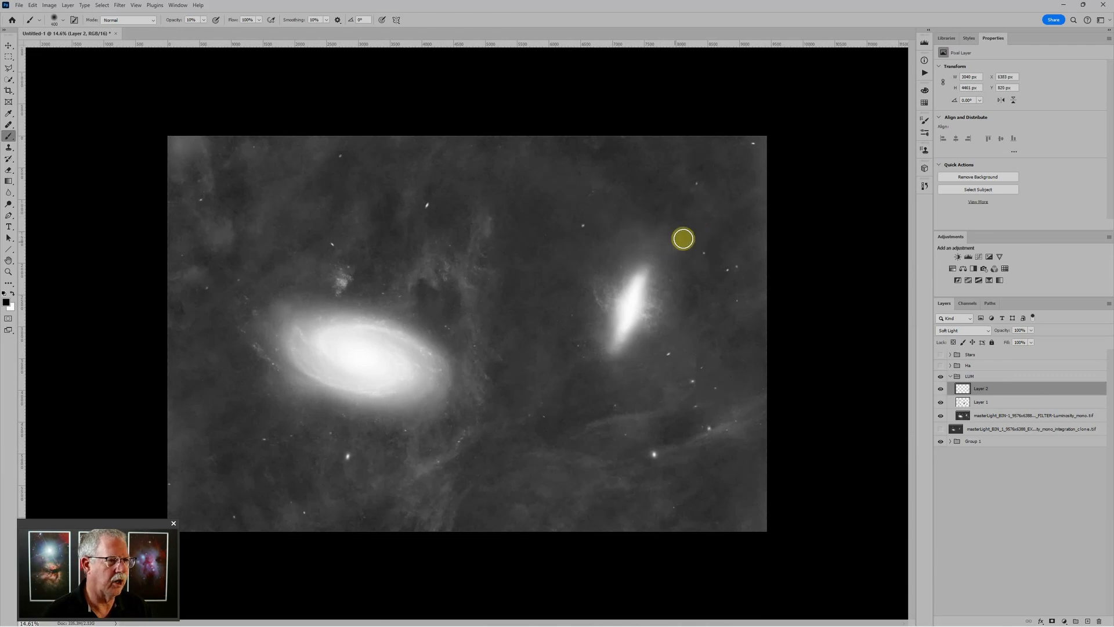
{"action": "left_click_drag", "start_coordinate": [703, 505], "coordinate": [663, 507]}
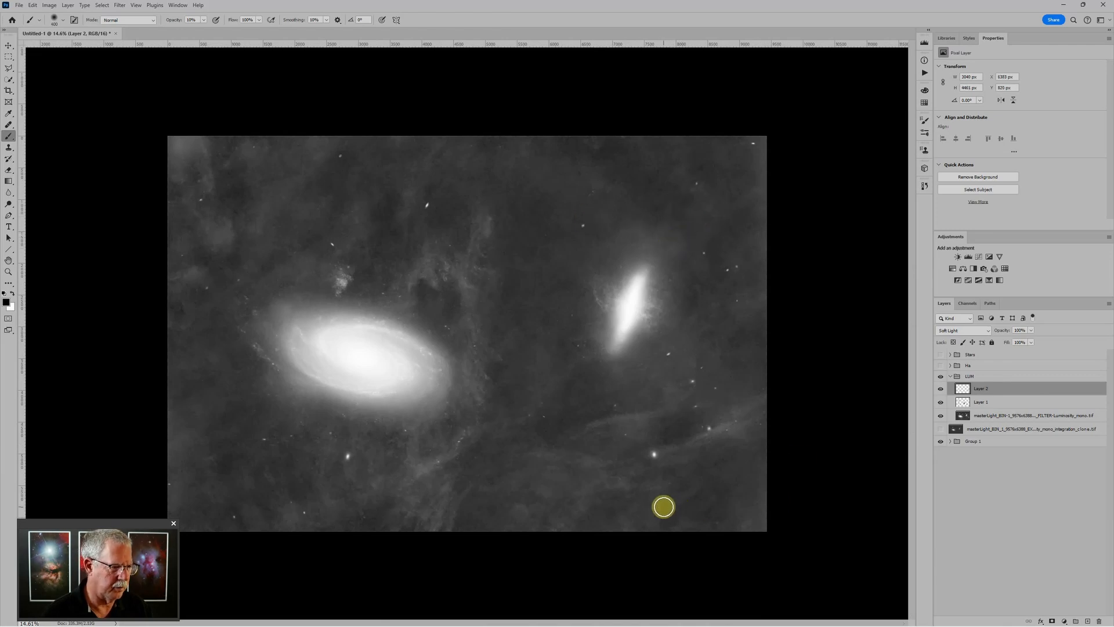
{"action": "key", "text": "bracketleft"}
{"action": "key", "text": "bracketleft"}
{"action": "left_click_drag", "start_coordinate": [520, 513], "coordinate": [552, 484]}
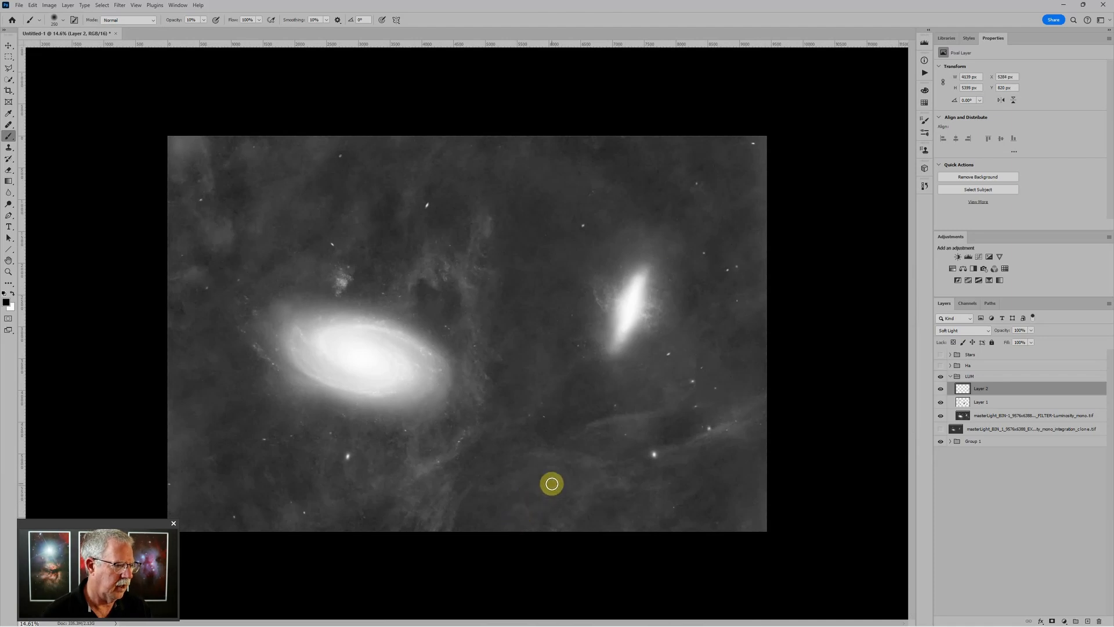
{"action": "key", "text": "bracketleft"}
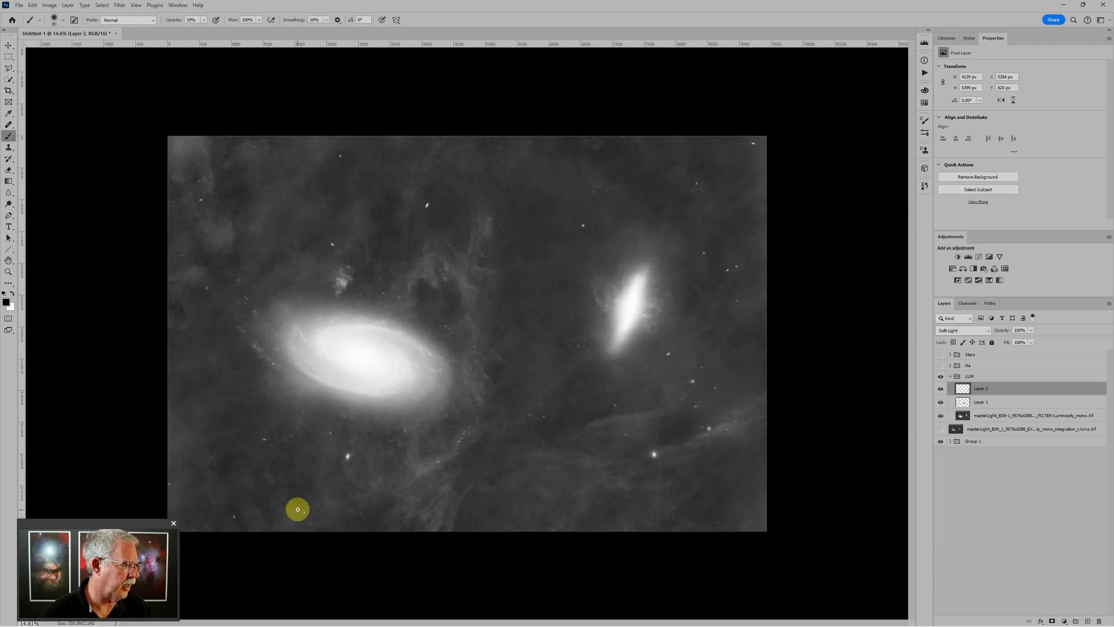
{"action": "left_click_drag", "start_coordinate": [292, 517], "coordinate": [253, 516]}
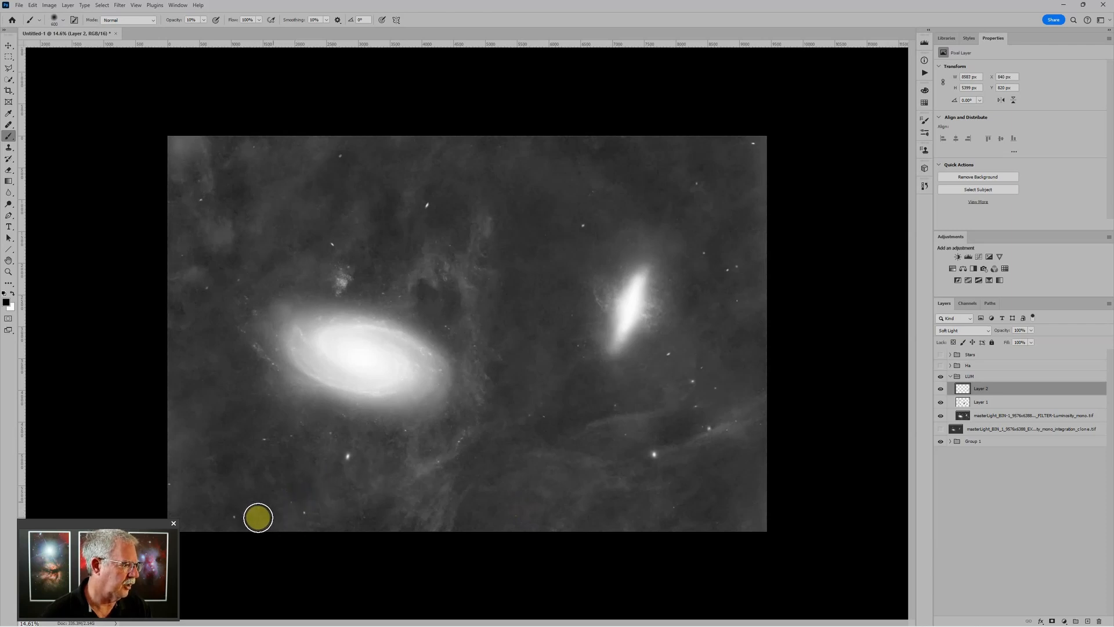
{"action": "mouse_move", "coordinate": [194, 301]}
{"action": "left_mouse_down"}
{"action": "mouse_move", "coordinate": [188, 278]}
{"action": "mouse_move", "coordinate": [225, 232]}
{"action": "mouse_move", "coordinate": [190, 133]}
{"action": "mouse_move", "coordinate": [179, 142]}
{"action": "mouse_move", "coordinate": [268, 161]}
{"action": "mouse_move", "coordinate": [362, 142]}
{"action": "mouse_move", "coordinate": [254, 139]}
{"action": "left_mouse_up"}
Darken along the right and left image edges with a larger brush, then zoom out
{"action": "key", "text": "bracketright"}
{"action": "key", "text": "bracketright"}
{"action": "key", "text": "bracketright"}
{"action": "key", "text": "bracketright"}
{"action": "key", "text": "bracketright"}
{"action": "key", "text": "bracketleft"}
{"action": "key", "text": "bracketleft"}
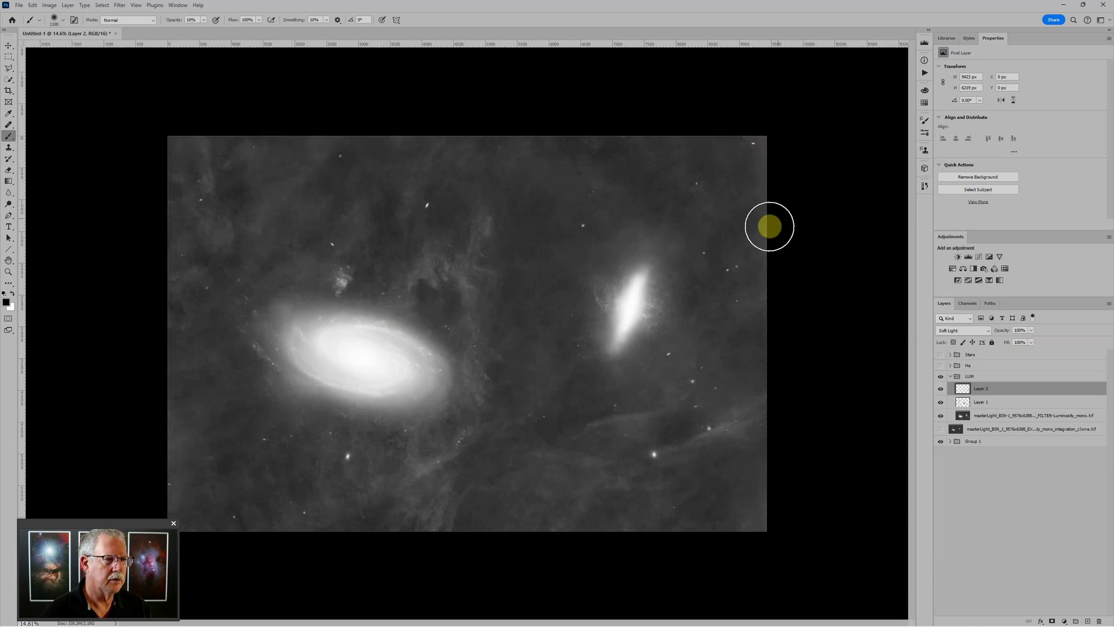
{"action": "mouse_move", "coordinate": [786, 280]}
{"action": "left_mouse_down"}
{"action": "mouse_move", "coordinate": [765, 246]}
{"action": "mouse_move", "coordinate": [752, 301]}
{"action": "left_mouse_up"}
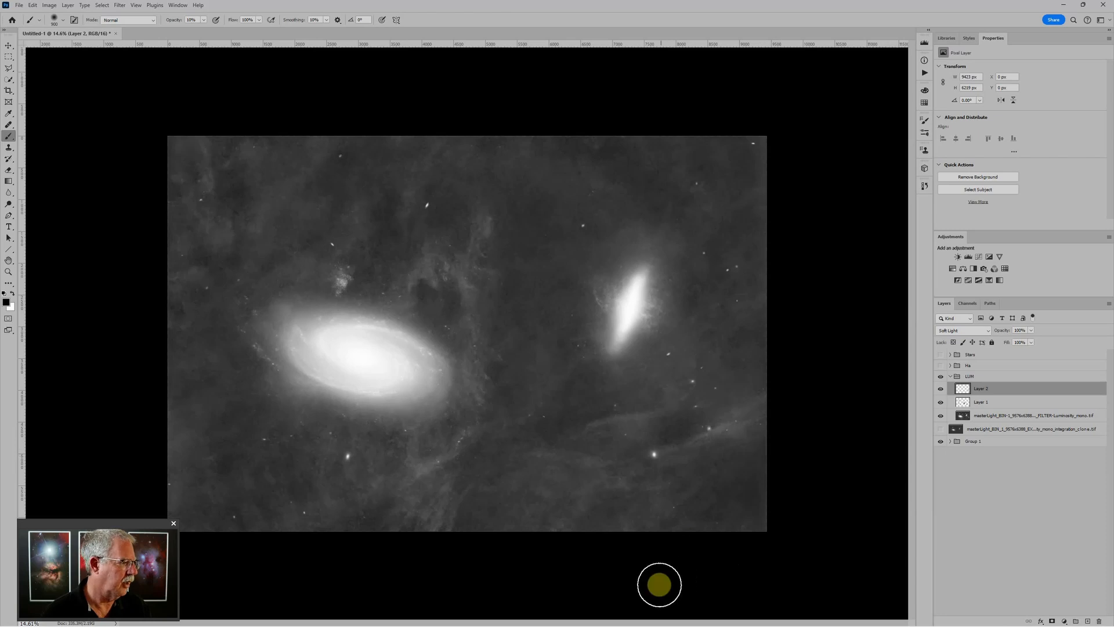
{"action": "mouse_move", "coordinate": [171, 472]}
{"action": "left_mouse_down"}
{"action": "mouse_move", "coordinate": [165, 505]}
{"action": "mouse_move", "coordinate": [177, 477]}
{"action": "mouse_move", "coordinate": [178, 390]}
{"action": "mouse_move", "coordinate": [172, 504]}
{"action": "left_mouse_up"}
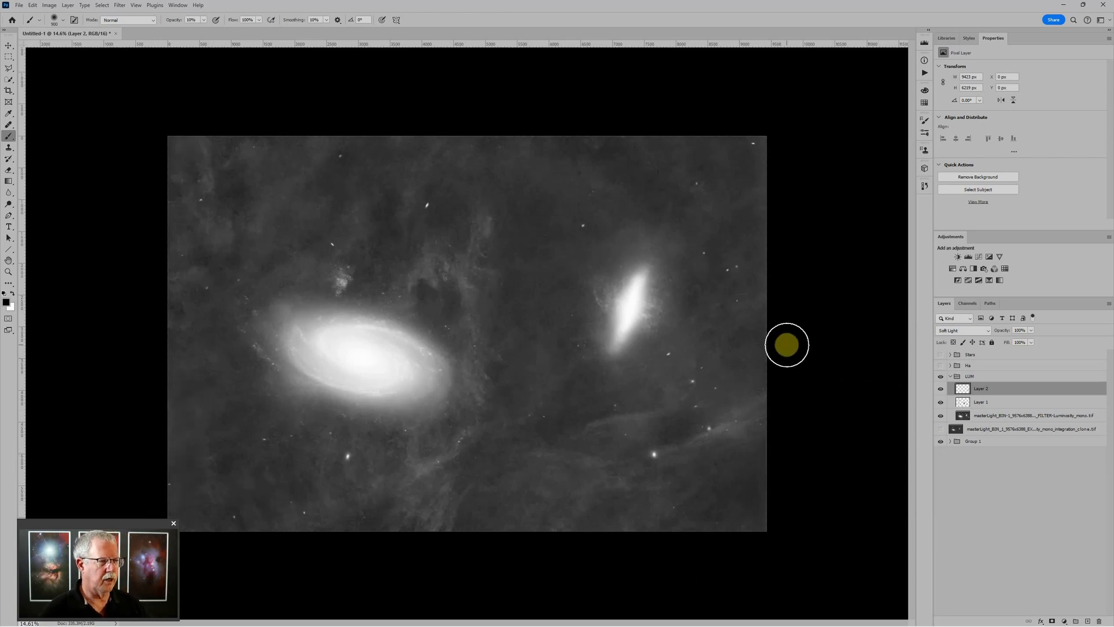
{"action": "key", "text": "ctrl+minus"}
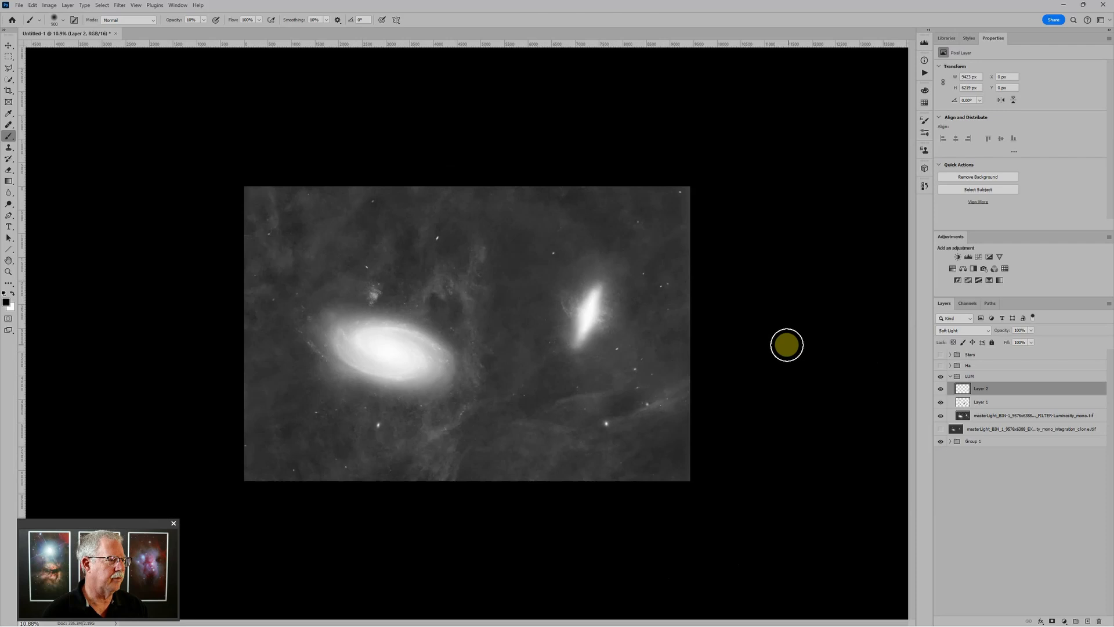
Rename the LUM group to IFN, collapse it and hide it
{"action": "double_click", "coordinate": [972, 376]}
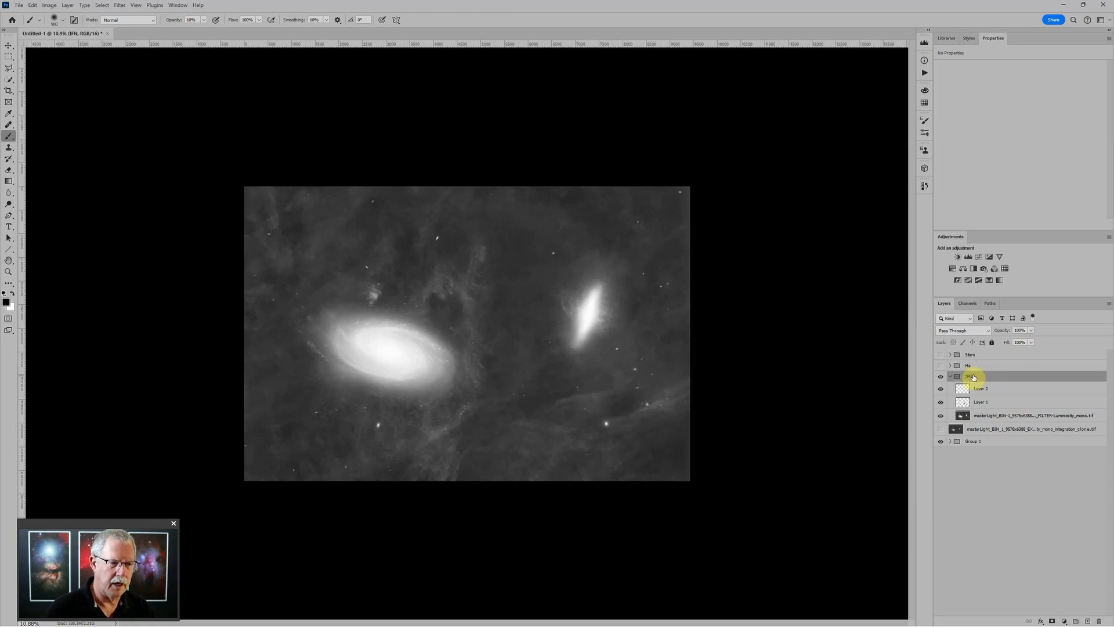
{"action": "left_click", "coordinate": [950, 377]}
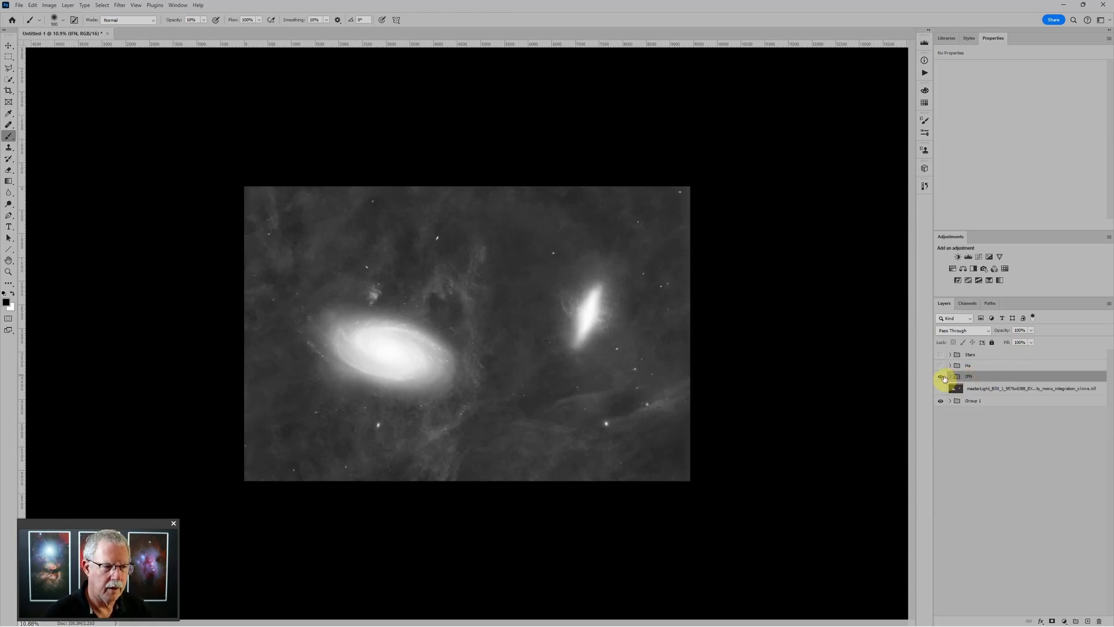
{"action": "left_click", "coordinate": [942, 376]}
Put the mono masterLight layer into a new Group 2 and make it visible
{"action": "left_click", "coordinate": [976, 392]}
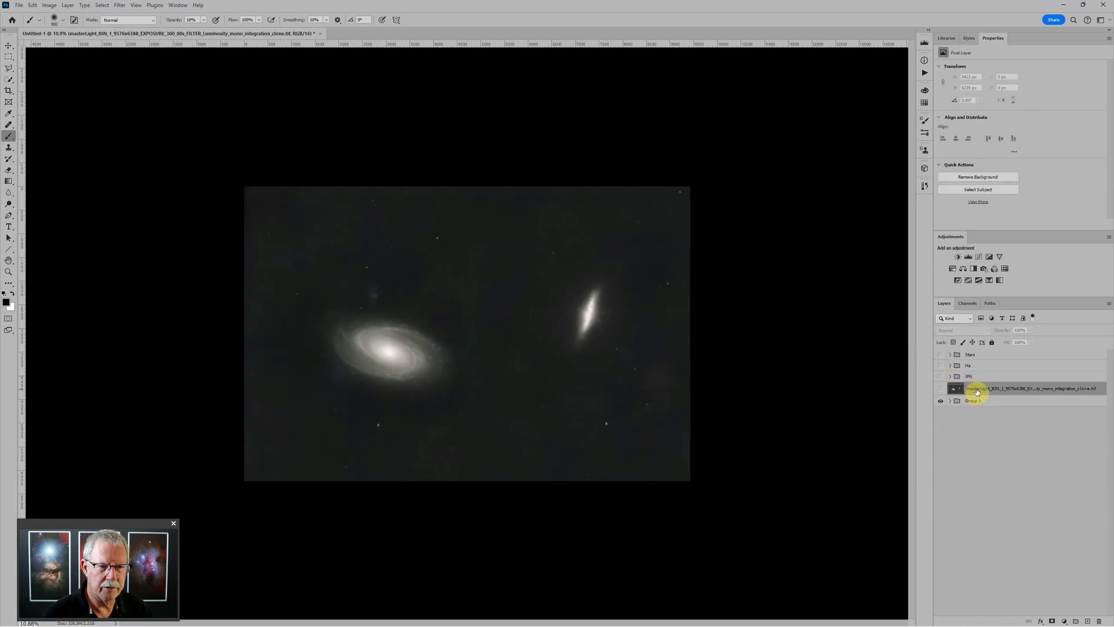
{"action": "key", "text": "ctrl+g"}
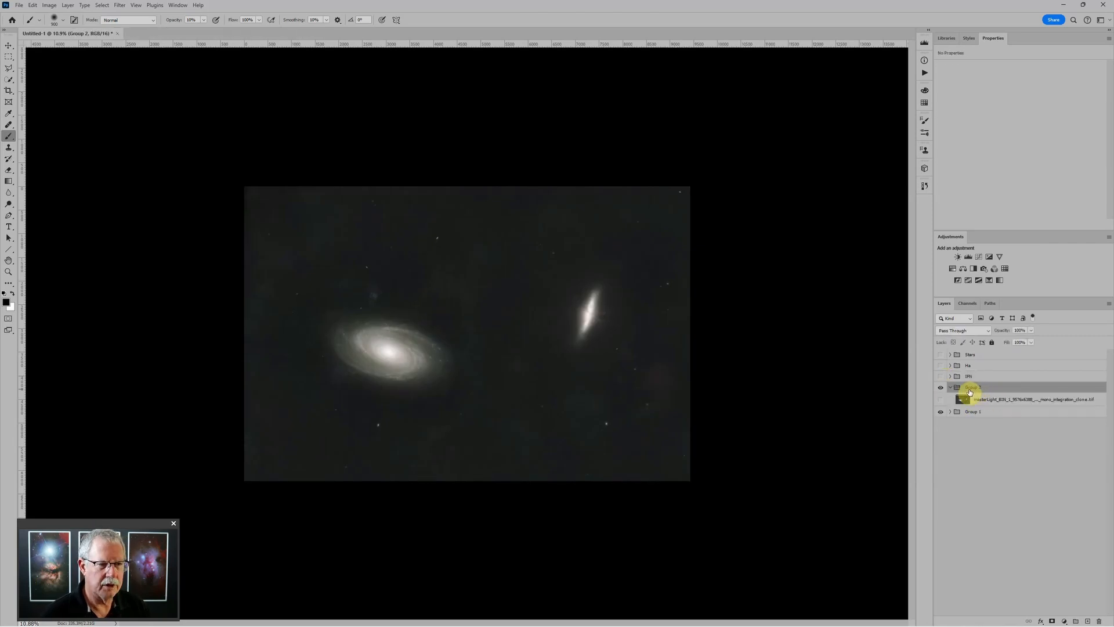
{"action": "left_click", "coordinate": [940, 399]}
{"action": "scroll", "coordinate": [486, 319], "scroll_direction": "up", "scroll_amount": 2}
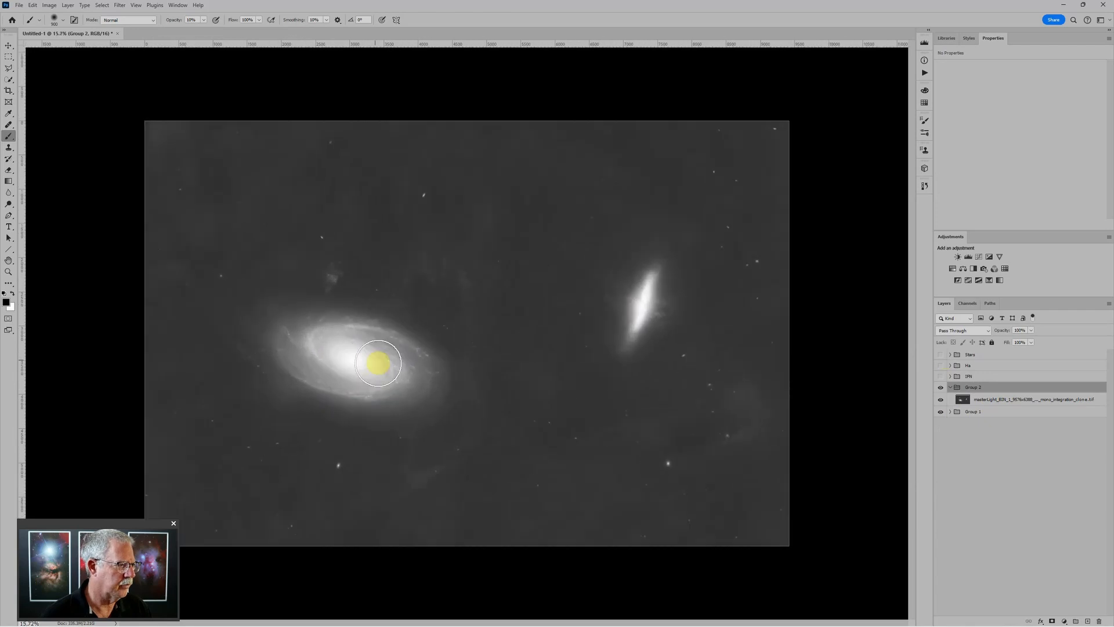
{"action": "scroll", "coordinate": [378, 363], "scroll_direction": "up", "scroll_amount": 2}
{"action": "scroll", "coordinate": [769, 258], "scroll_direction": "down", "scroll_amount": 2}
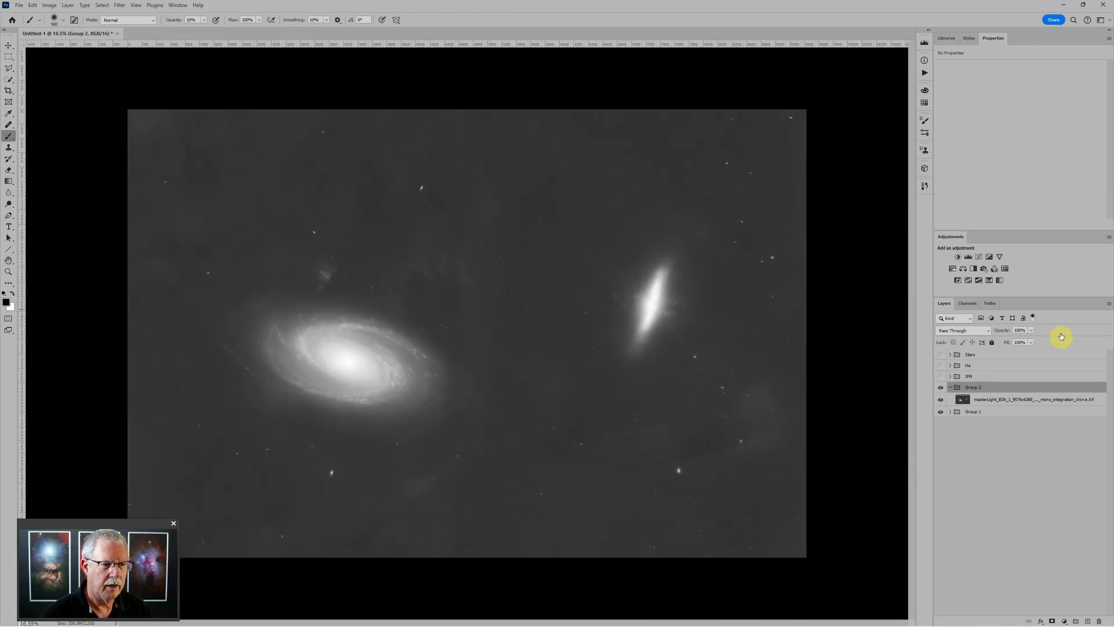
Add Levels 3 to Group 2 with shadows at 36 and midtones at 0.87, then zoom into the galaxies
{"action": "left_click", "coordinate": [969, 255]}
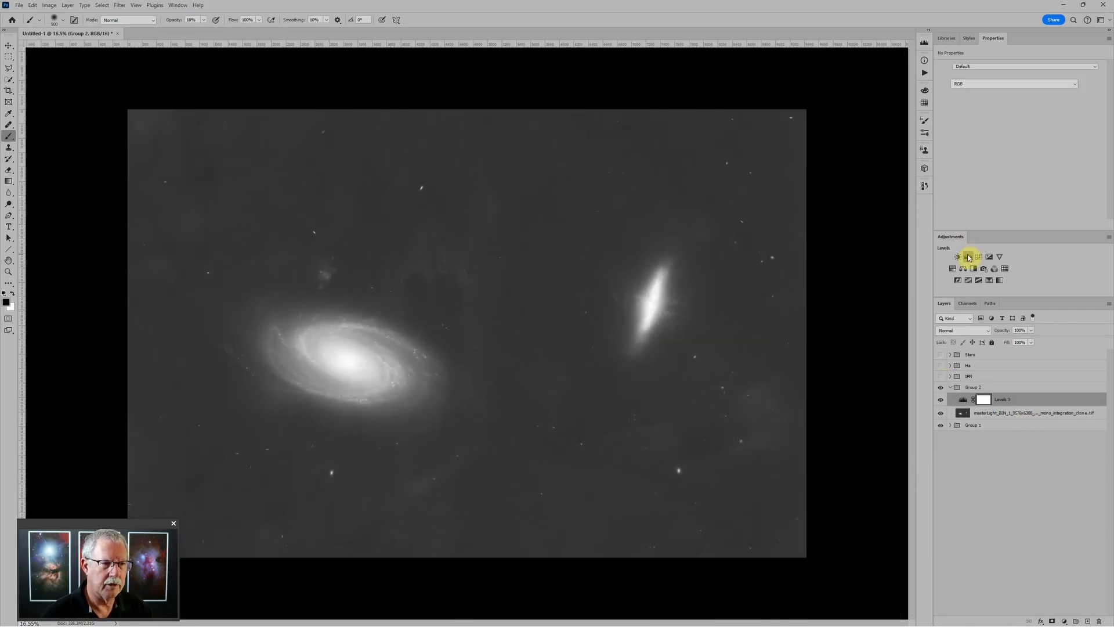
{"action": "left_click_drag", "start_coordinate": [975, 134], "coordinate": [989, 134]}
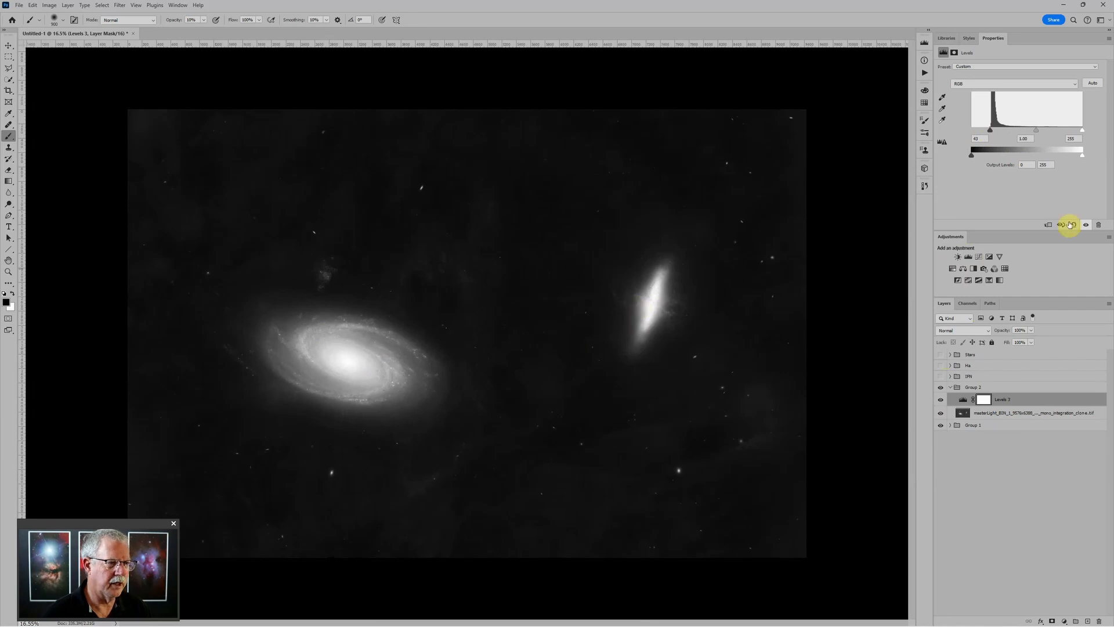
{"action": "left_click_drag", "start_coordinate": [1034, 133], "coordinate": [988, 133]}
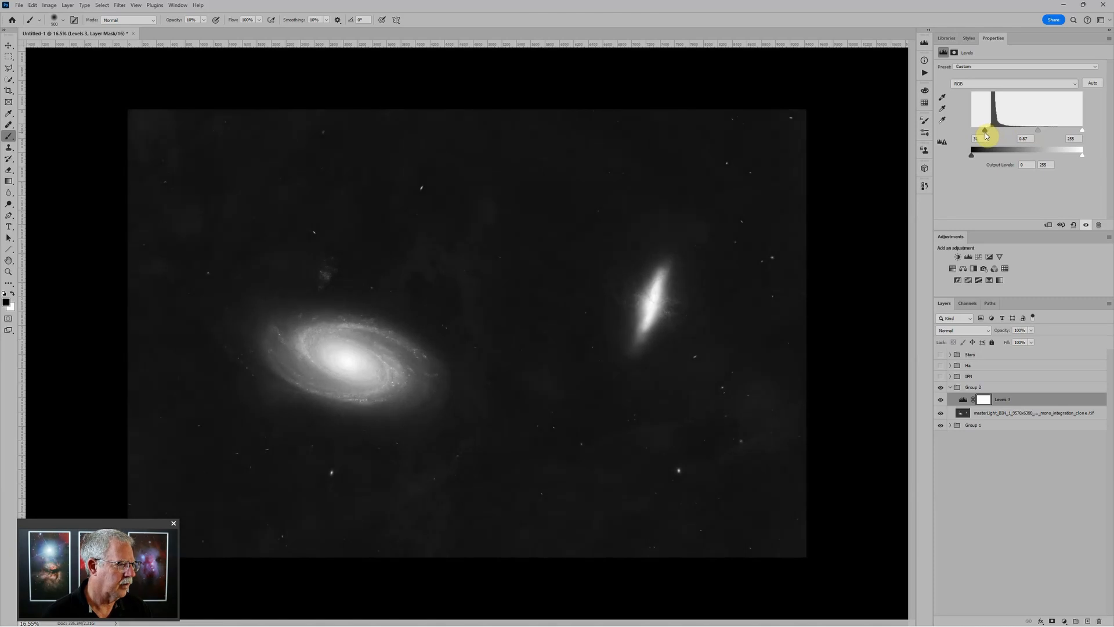
{"action": "scroll", "coordinate": [663, 278], "scroll_direction": "up", "scroll_amount": 6}
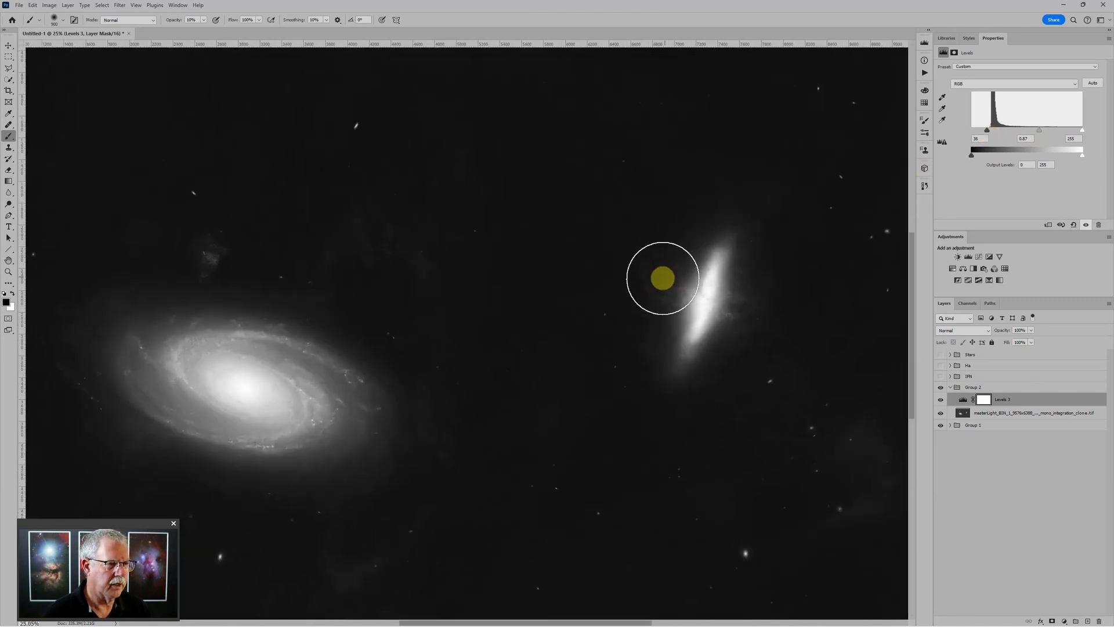
{"action": "scroll", "coordinate": [712, 284], "scroll_direction": "down", "scroll_amount": 2}
{"action": "scroll", "coordinate": [716, 290], "scroll_direction": "up", "scroll_amount": 1}
{"action": "scroll", "coordinate": [721, 297], "scroll_direction": "up", "scroll_amount": 1}
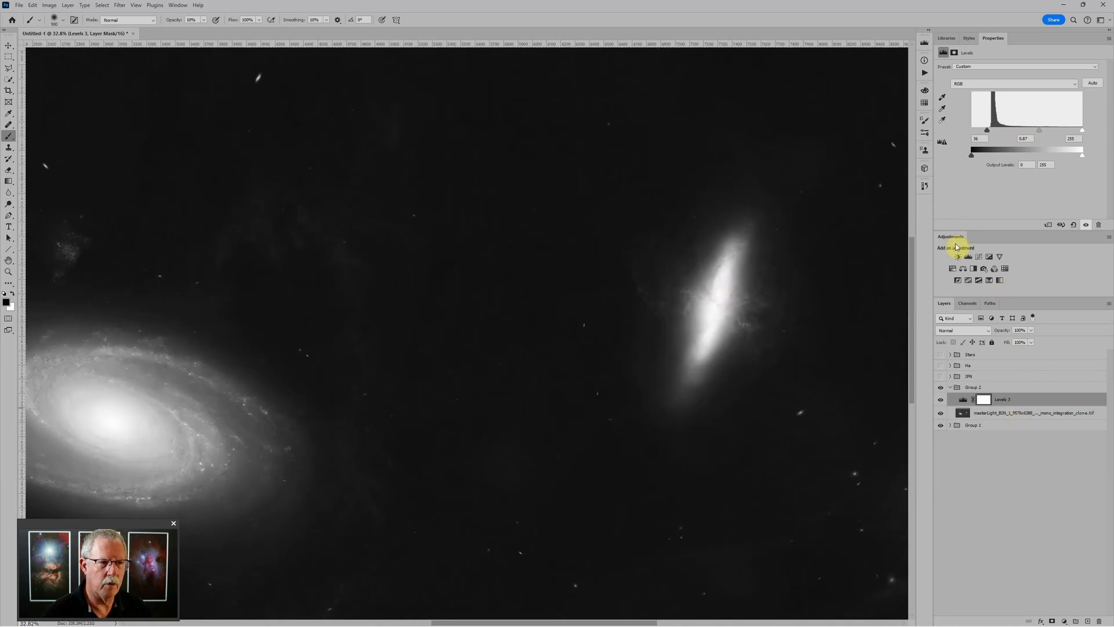
Add Levels 4 with midtones at 0.63 and invert its mask to black
{"action": "left_click", "coordinate": [969, 257]}
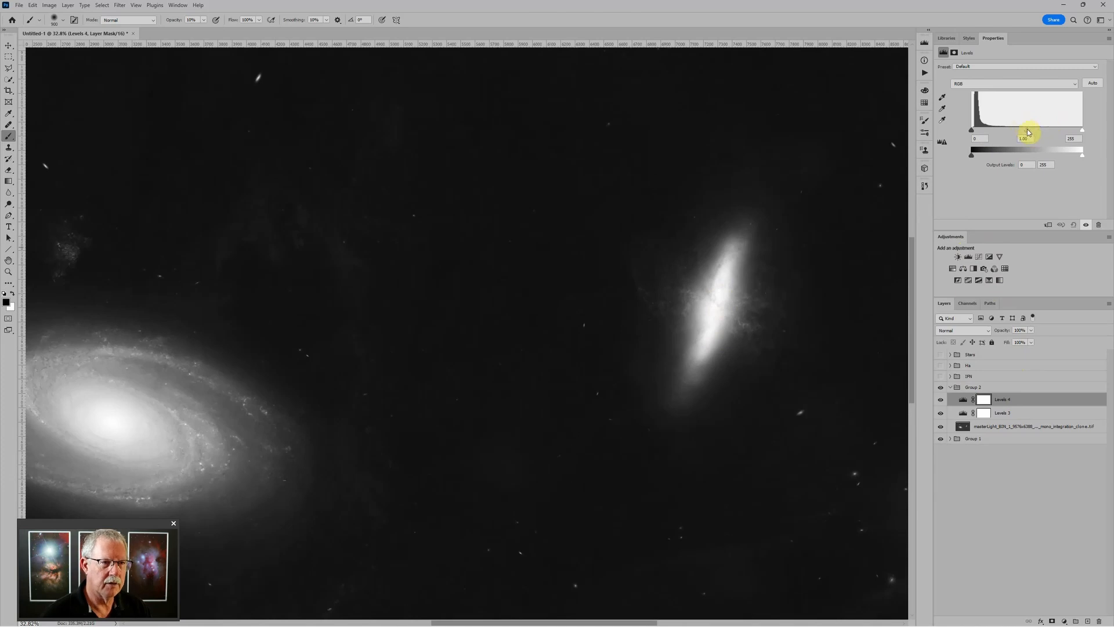
{"action": "left_click_drag", "start_coordinate": [1027, 129], "coordinate": [1050, 131]}
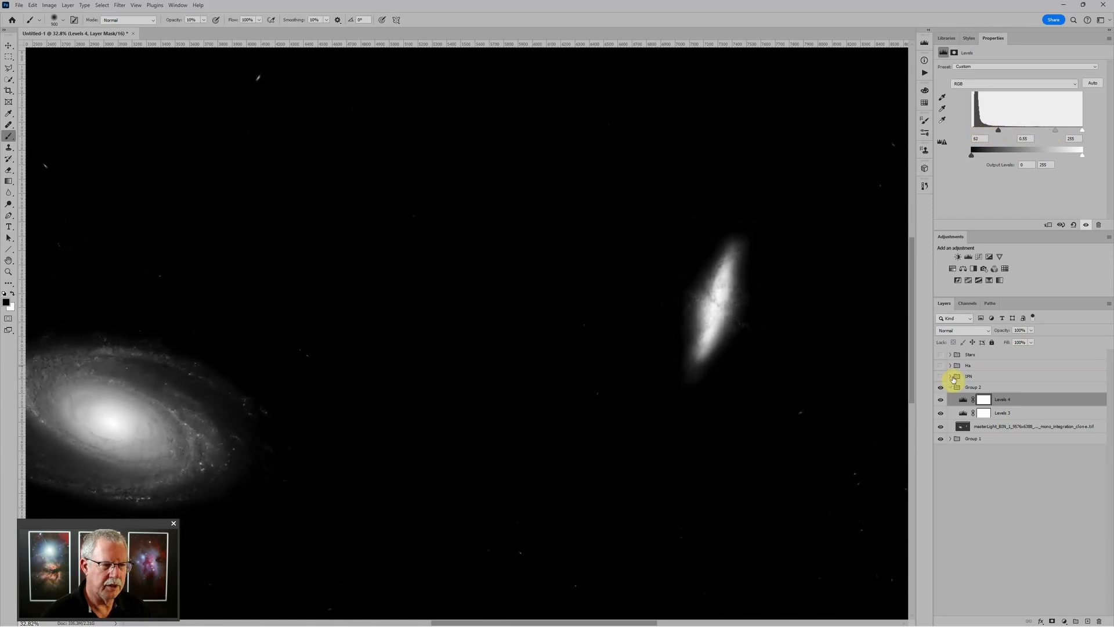
{"action": "left_click", "coordinate": [983, 400]}
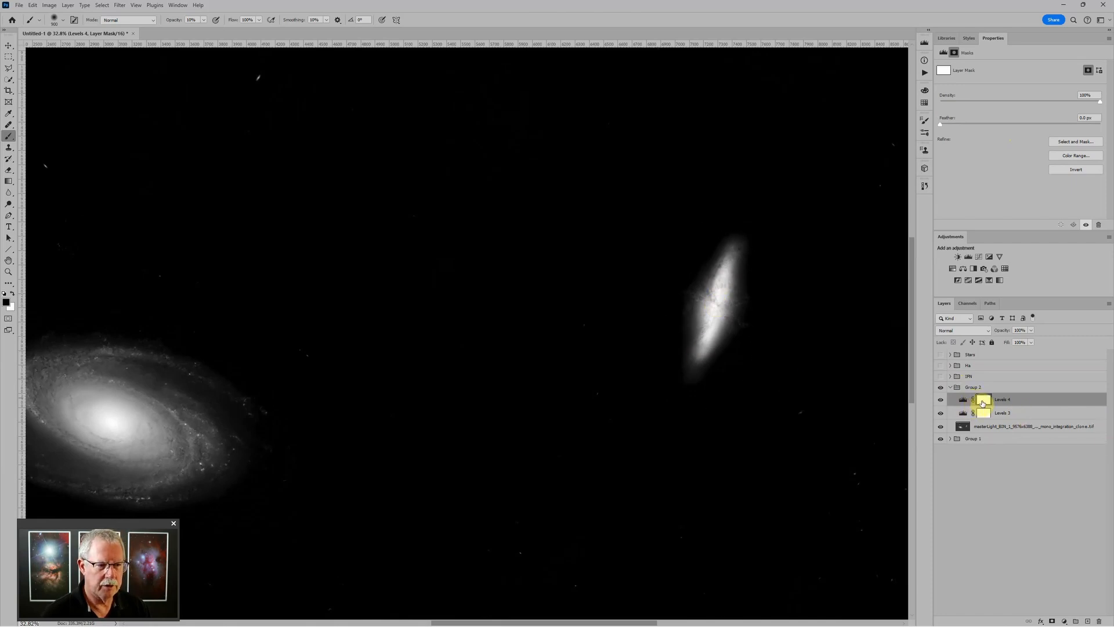
{"action": "key", "text": "ctrl+i"}
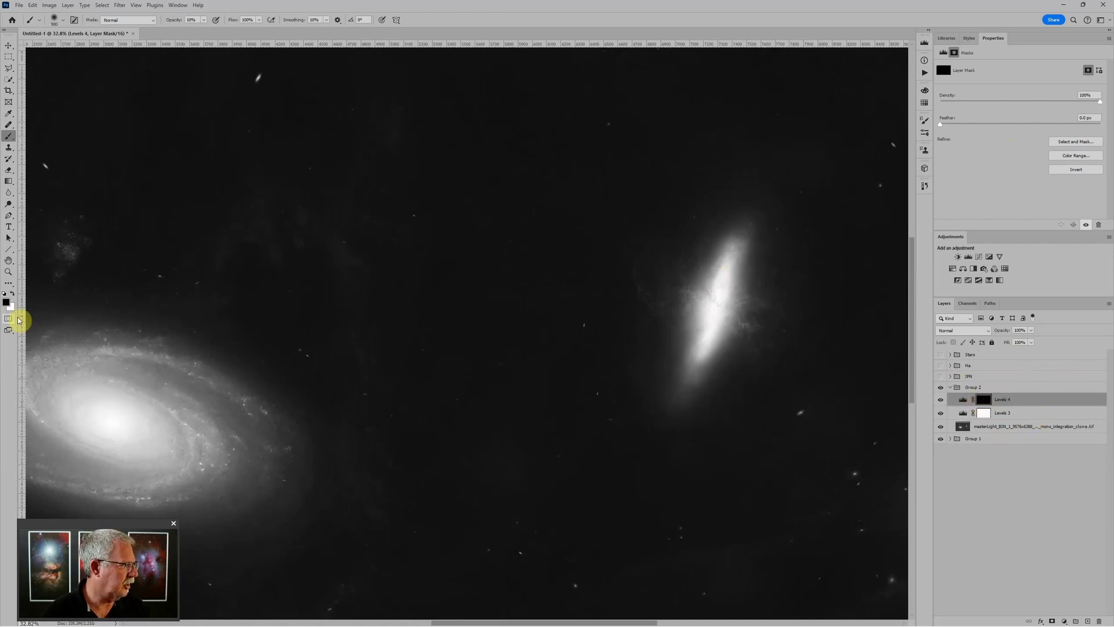
Paint the darkening onto the right galaxy with a white 300 px brush at 50% opacity
{"action": "left_click", "coordinate": [11, 294]}
{"action": "key", "text": "bracketleft"}
{"action": "key", "text": "bracketleft"}
{"action": "key", "text": "bracketleft"}
{"action": "key", "text": "bracketleft"}
{"action": "key", "text": "bracketleft"}
{"action": "key", "text": "bracketleft"}
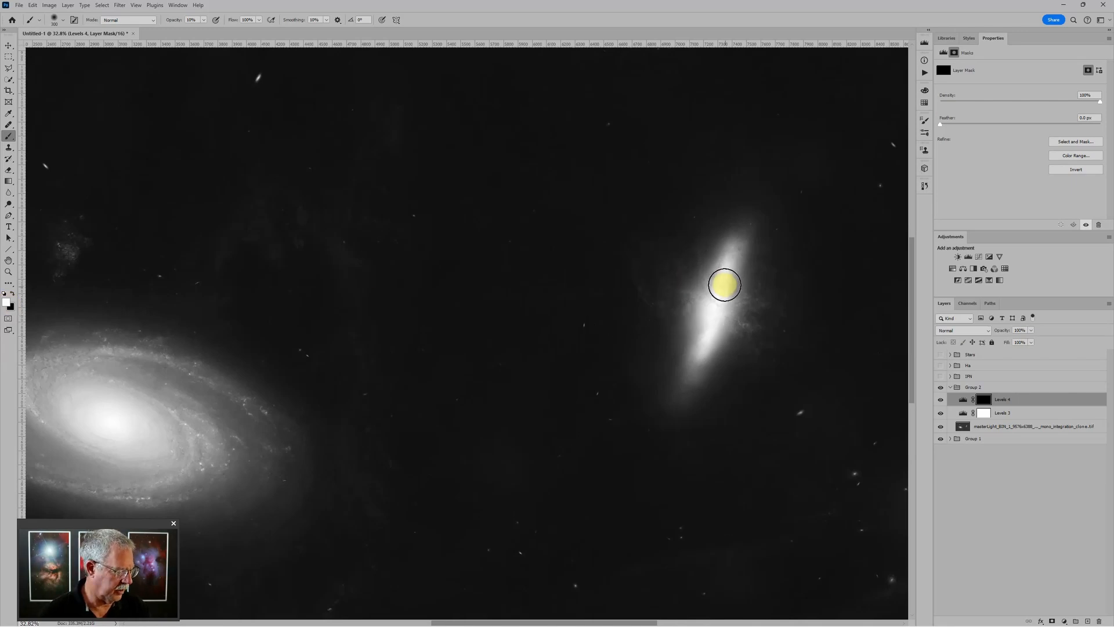
{"action": "key", "text": "5"}
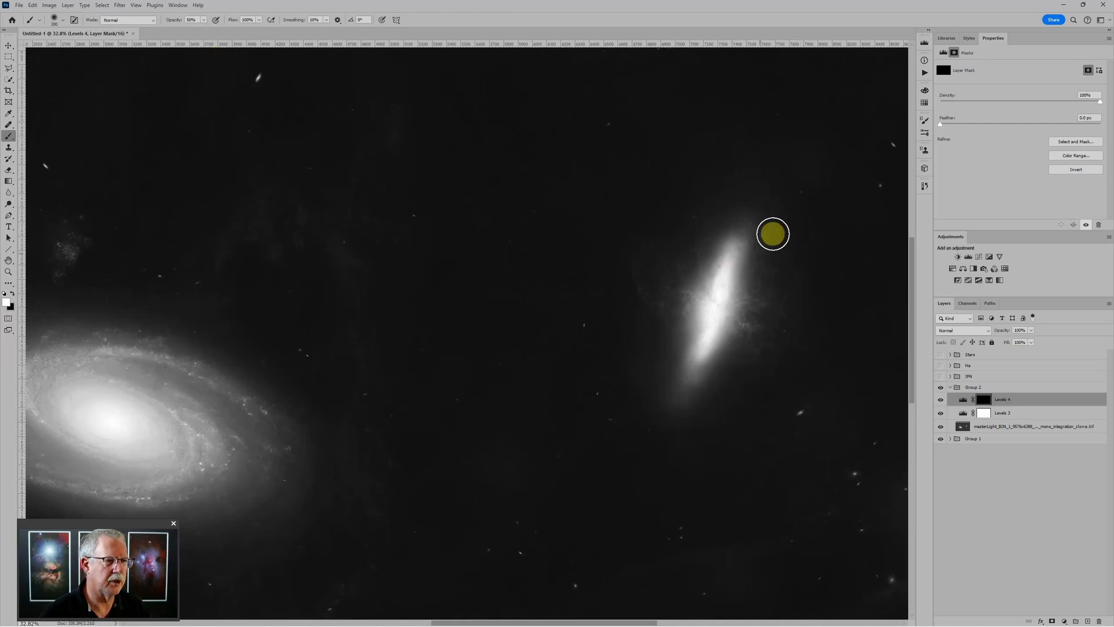
{"action": "mouse_move", "coordinate": [720, 280]}
{"action": "left_mouse_down"}
{"action": "mouse_move", "coordinate": [726, 266]}
{"action": "mouse_move", "coordinate": [703, 343]}
{"action": "left_mouse_up"}
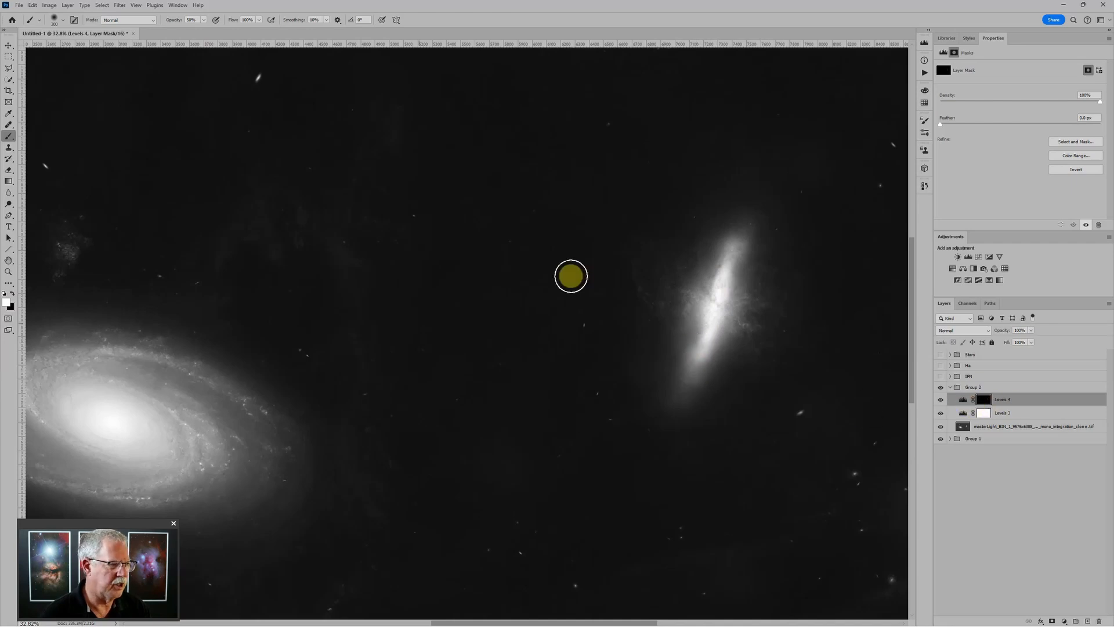
{"action": "scroll", "coordinate": [145, 400], "scroll_direction": "down", "scroll_amount": 1}
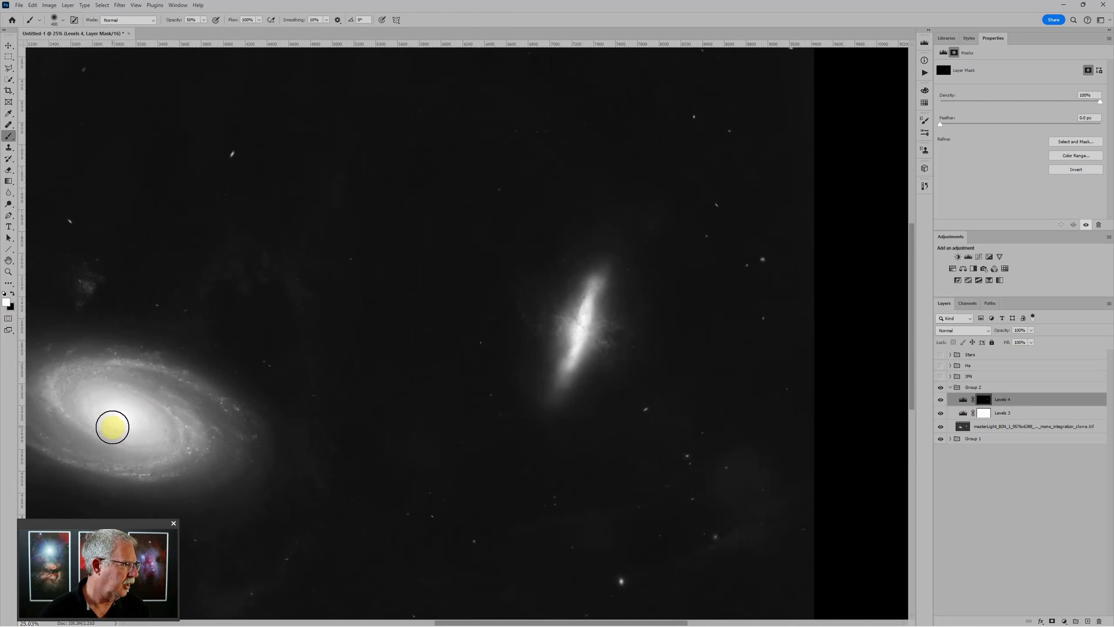
Dab the darkening onto the left galaxy's core with a 1200 px brush at 20% opacity
{"action": "key", "text": "bracketright"}
{"action": "key", "text": "bracketright"}
{"action": "key", "text": "bracketright"}
{"action": "key", "text": "bracketright"}
{"action": "key", "text": "bracketright"}
{"action": "key", "text": "bracketright"}
{"action": "key", "text": "bracketright"}
{"action": "key", "text": "bracketright"}
{"action": "key", "text": "bracketright"}
{"action": "key", "text": "2"}
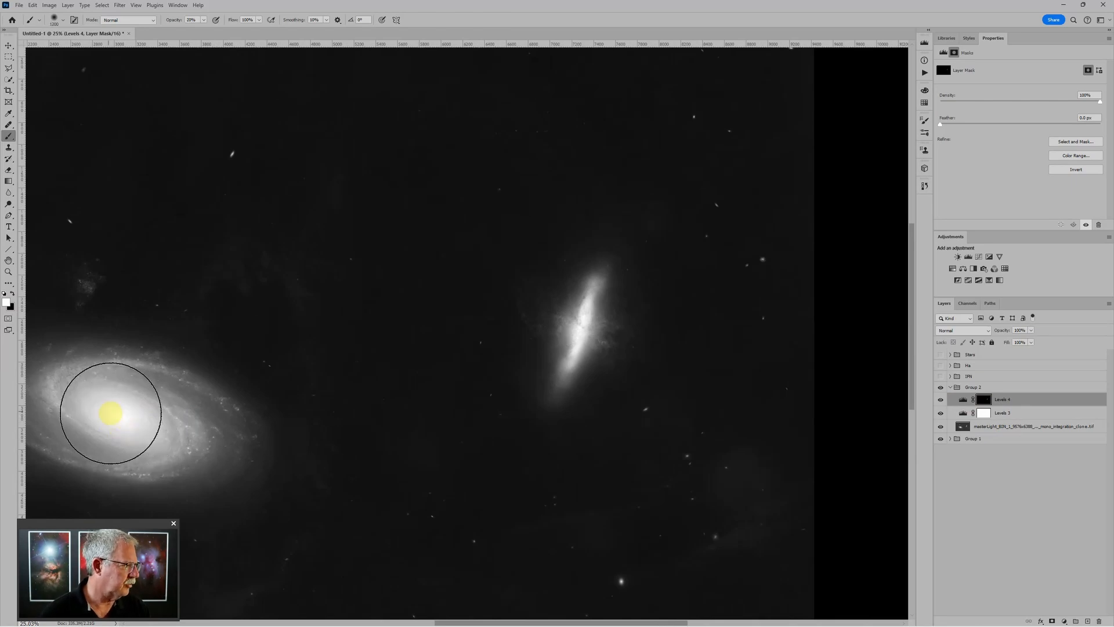
{"action": "left_click", "coordinate": [109, 412]}
{"action": "key", "text": "p"}
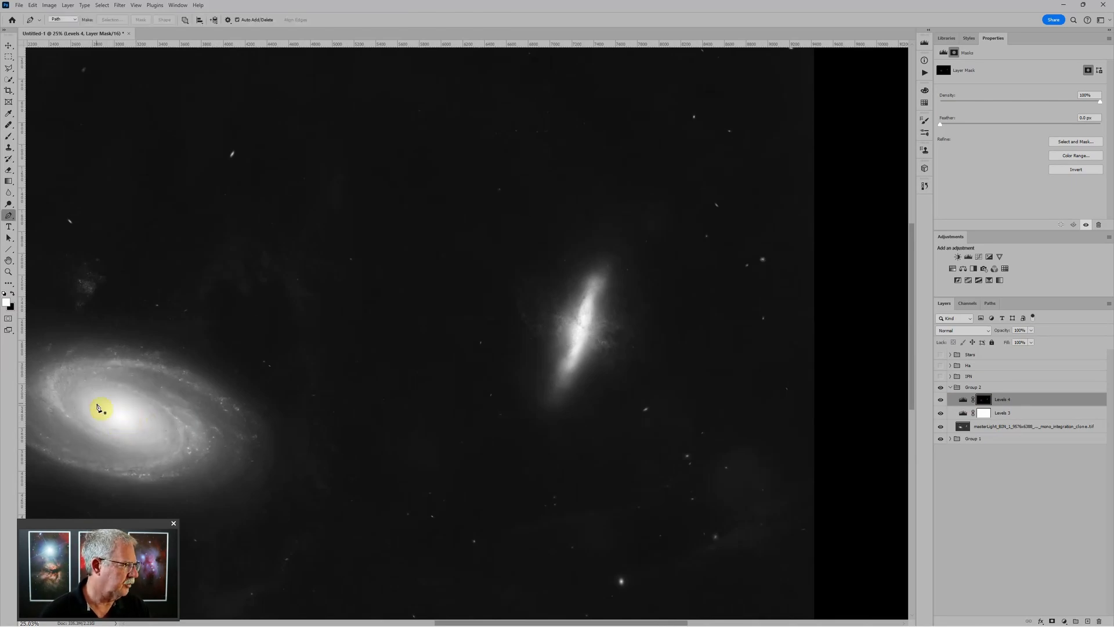
{"action": "key", "text": "b"}
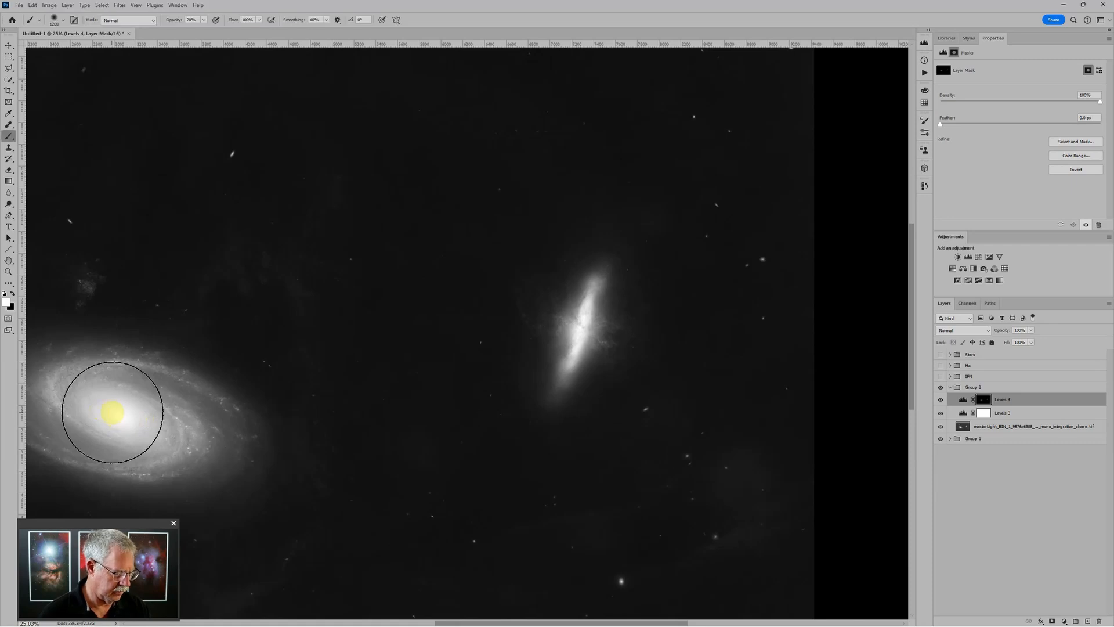
{"action": "key", "text": "bracketleft"}
{"action": "key", "text": "bracketleft"}
{"action": "key", "text": "bracketleft"}
{"action": "key", "text": "bracketleft"}
{"action": "key", "text": "bracketleft"}
{"action": "key", "text": "bracketleft"}
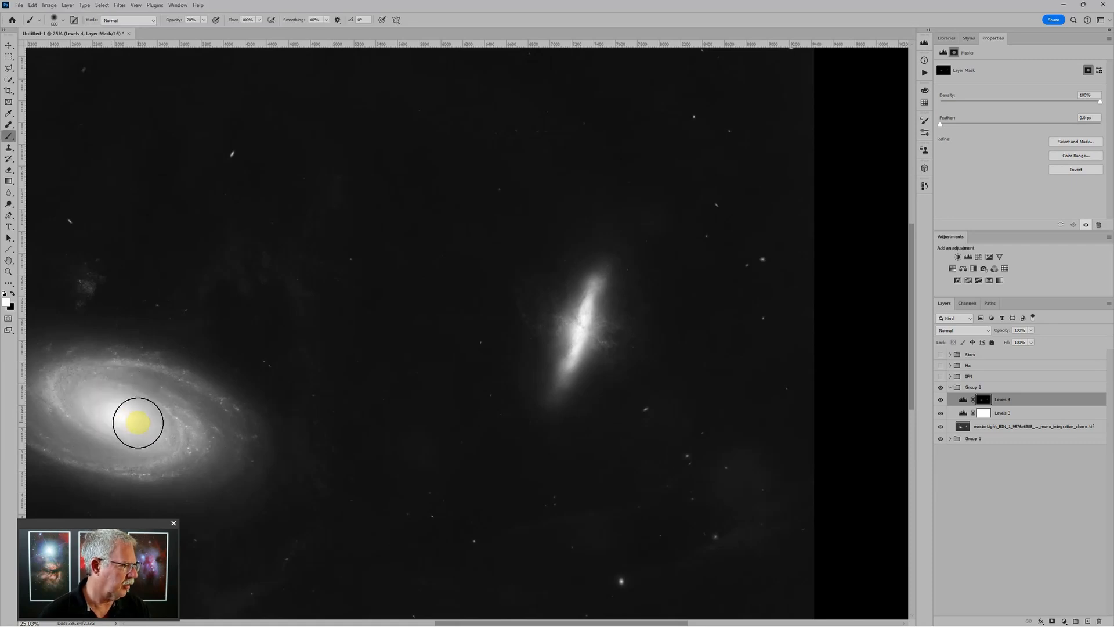
{"action": "scroll", "coordinate": [121, 418], "scroll_direction": "down", "scroll_amount": 5}
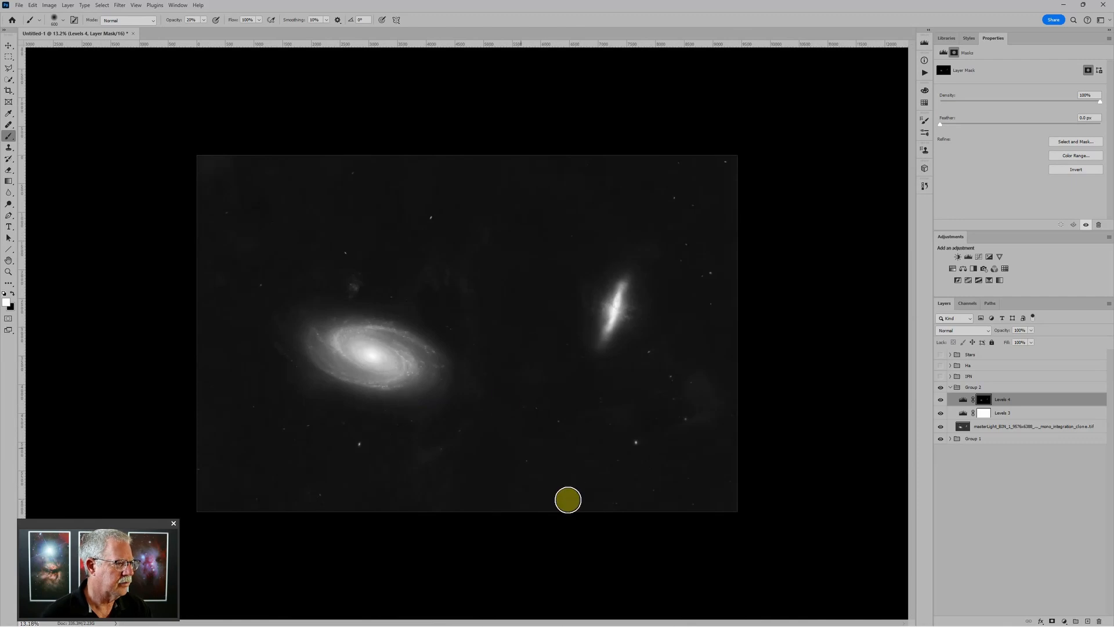
{"action": "scroll", "coordinate": [699, 402], "scroll_direction": "up", "scroll_amount": 2}
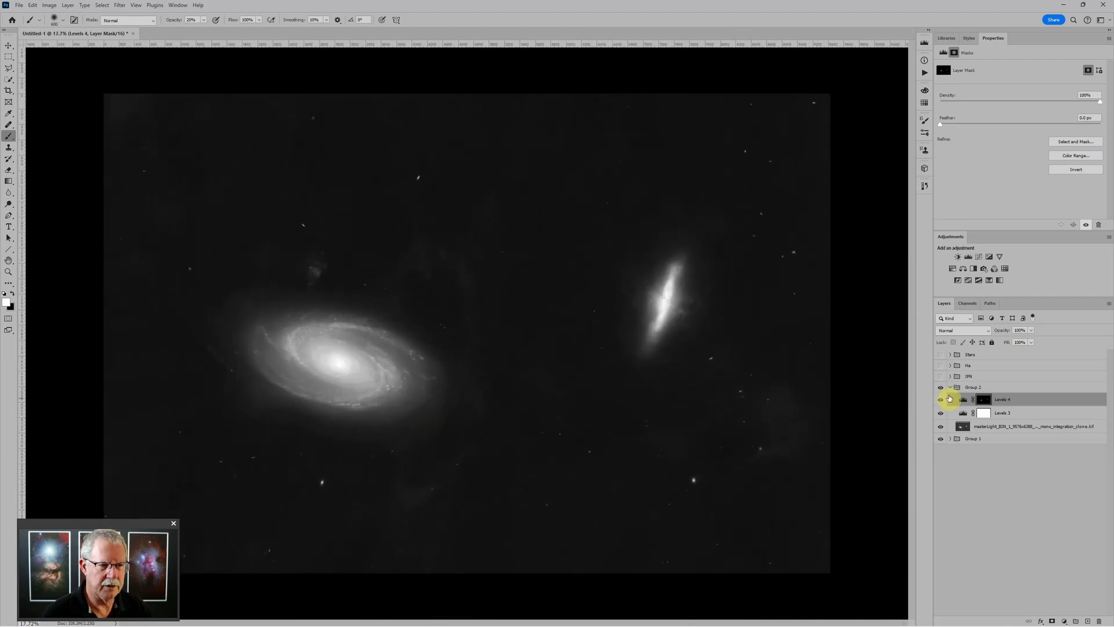
Name Group 2 LUM, hide it, and expand the colour group
{"action": "left_click", "coordinate": [950, 388]}
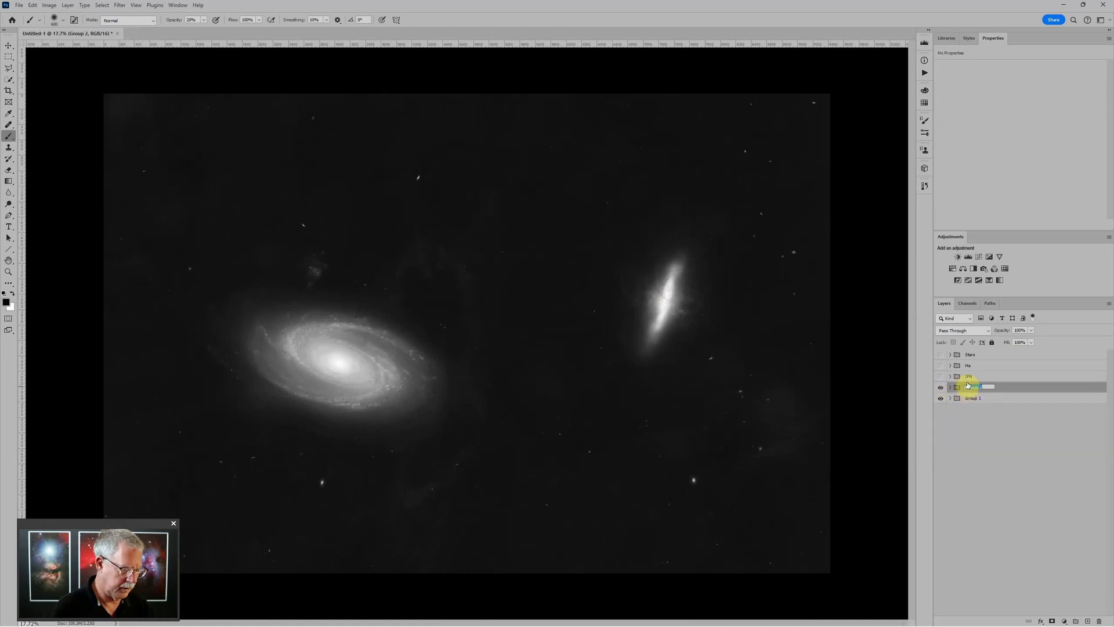
{"action": "left_click", "coordinate": [968, 385]}
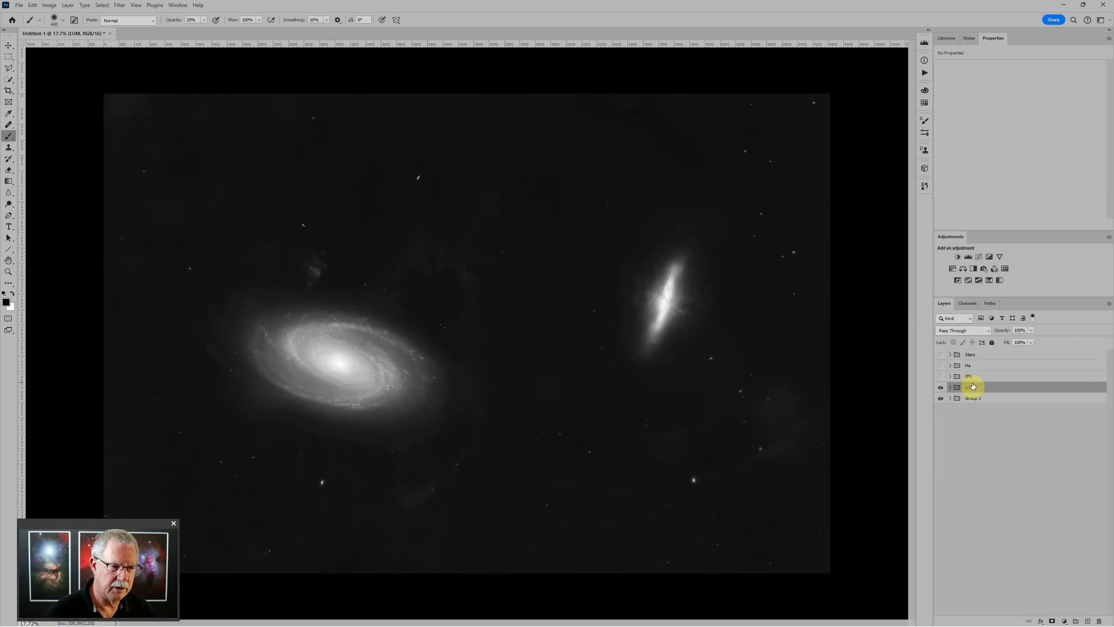
{"action": "left_click", "coordinate": [941, 387]}
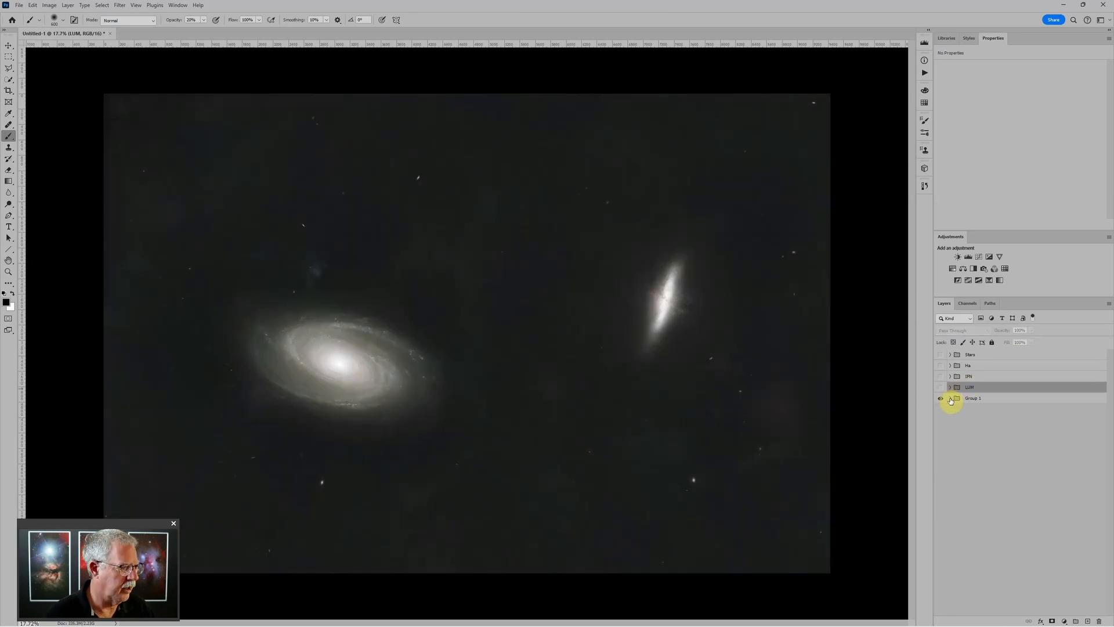
{"action": "left_click", "coordinate": [950, 398]}
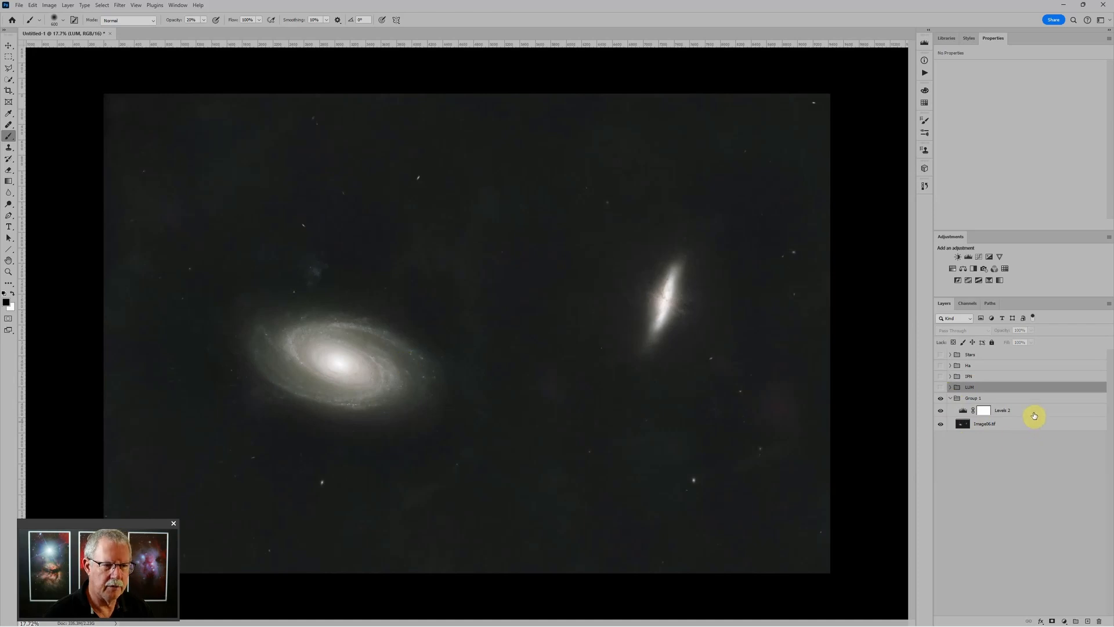
Add Color Balance and Hue/Saturation layers above Levels 2, with saturation at +8
{"action": "left_click", "coordinate": [1034, 415]}
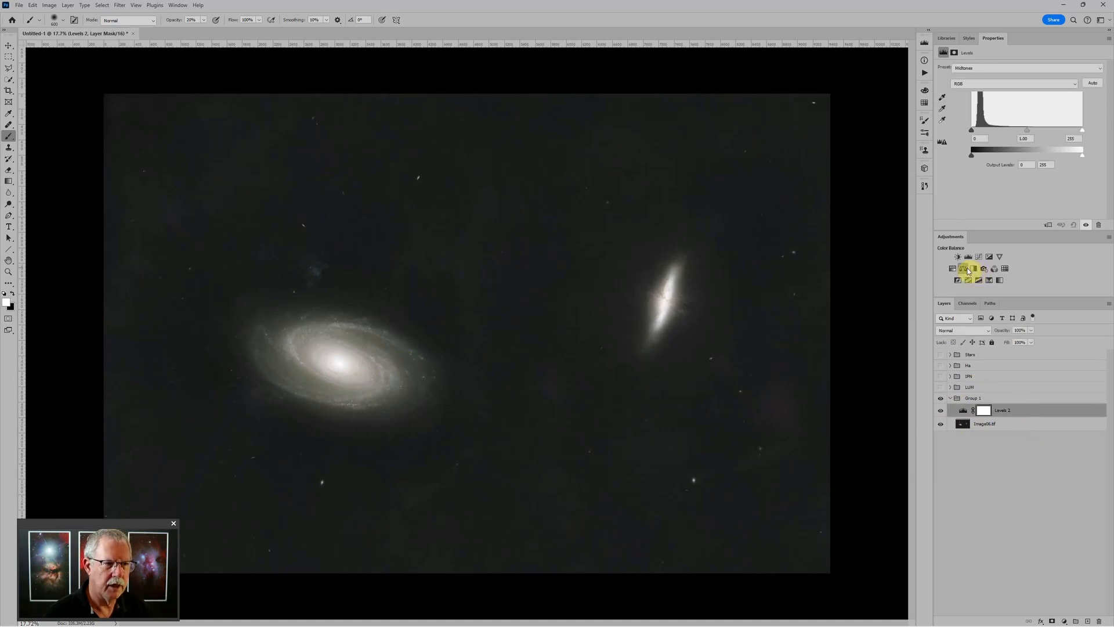
{"action": "left_click", "coordinate": [966, 268]}
{"action": "left_click", "coordinate": [953, 268]}
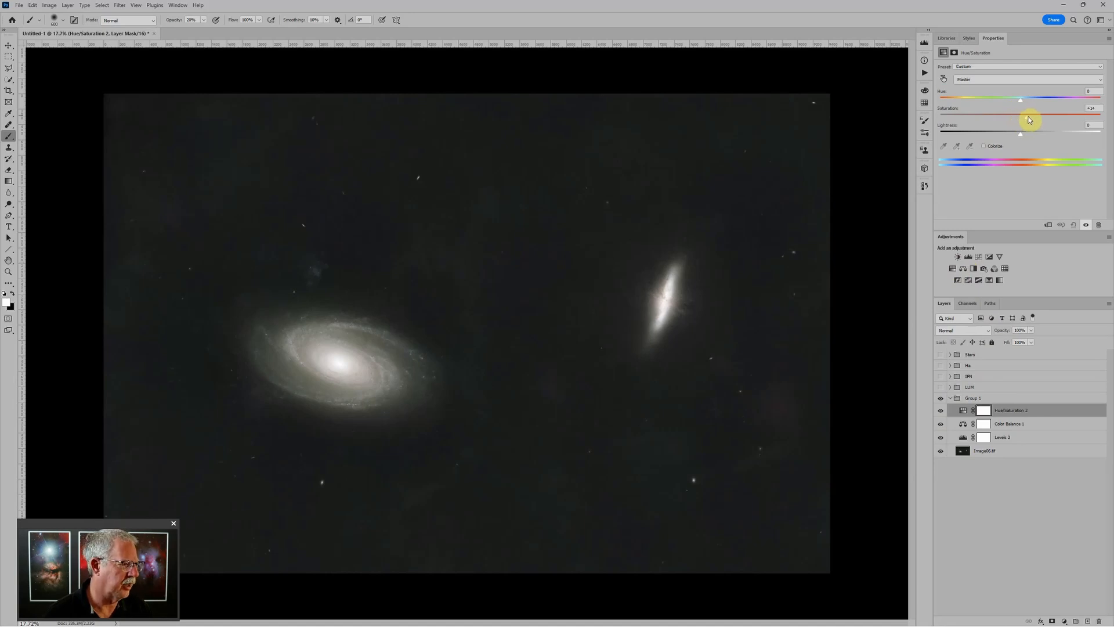
{"action": "left_click_drag", "start_coordinate": [1032, 119], "coordinate": [1028, 118]}
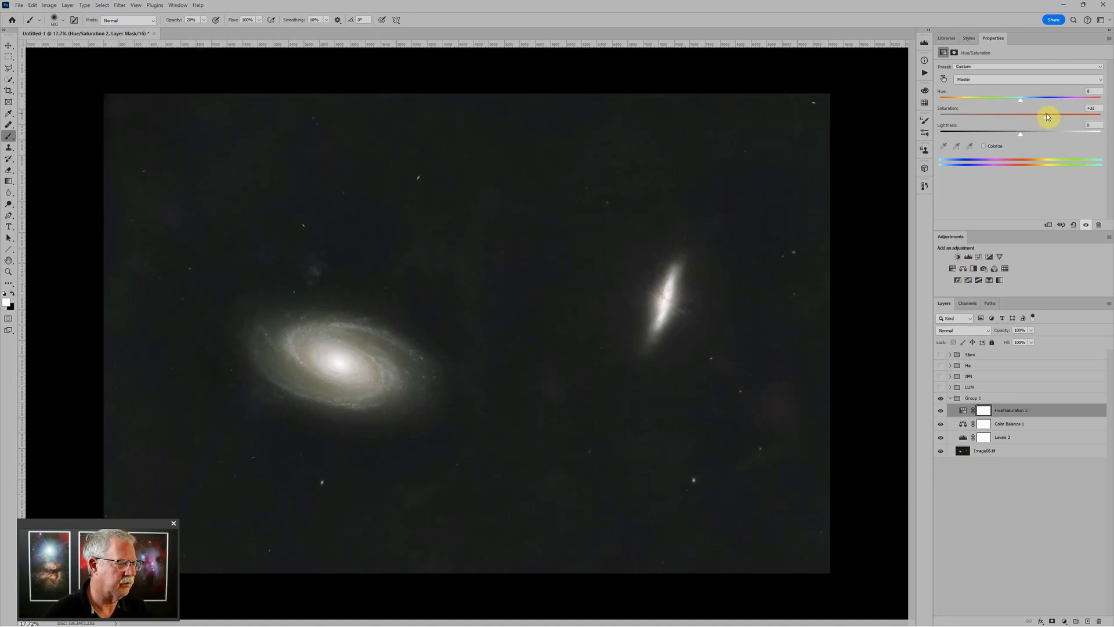
Set Color Balance 1 to cyan–red +8 and magenta–green +8
{"action": "left_click", "coordinate": [964, 410]}
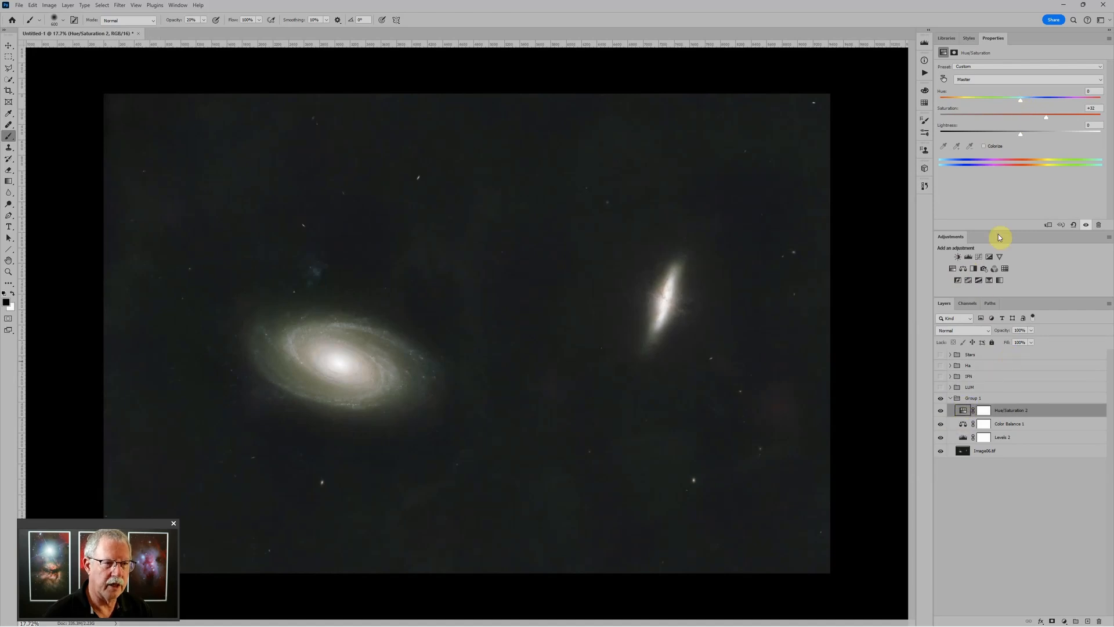
{"action": "left_click", "coordinate": [967, 427]}
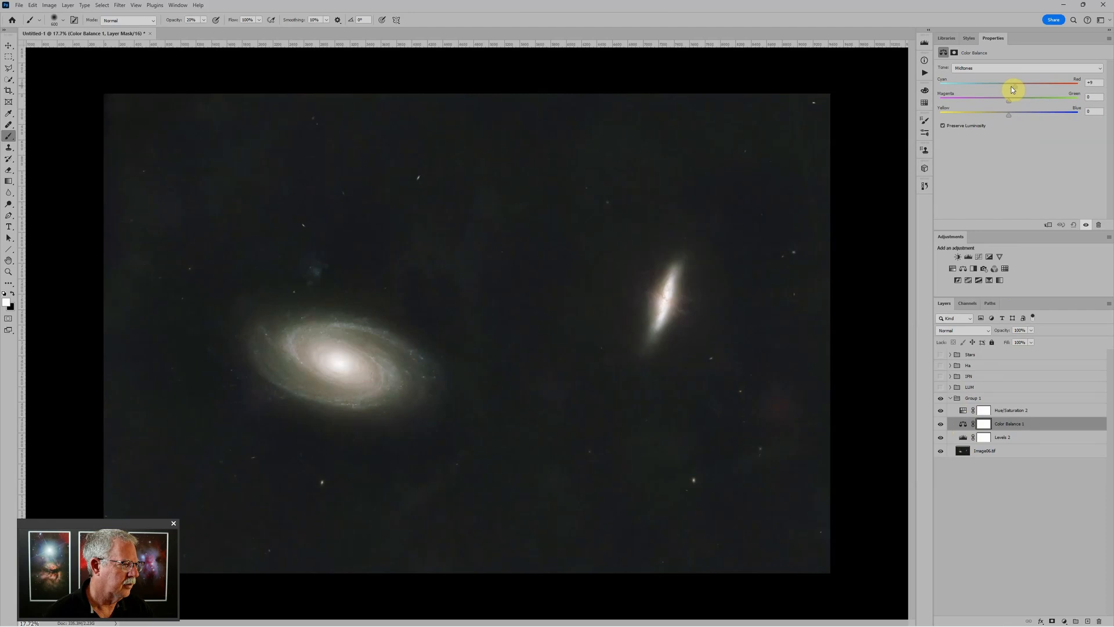
{"action": "left_click_drag", "start_coordinate": [1013, 87], "coordinate": [1012, 87]}
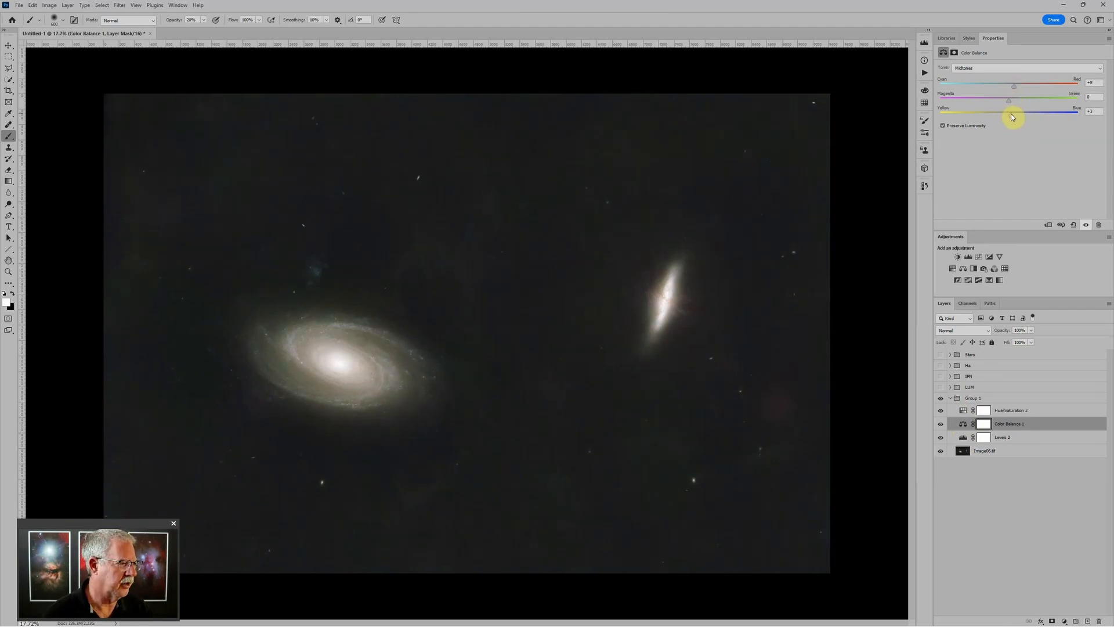
{"action": "left_click_drag", "start_coordinate": [1011, 102], "coordinate": [1016, 105]}
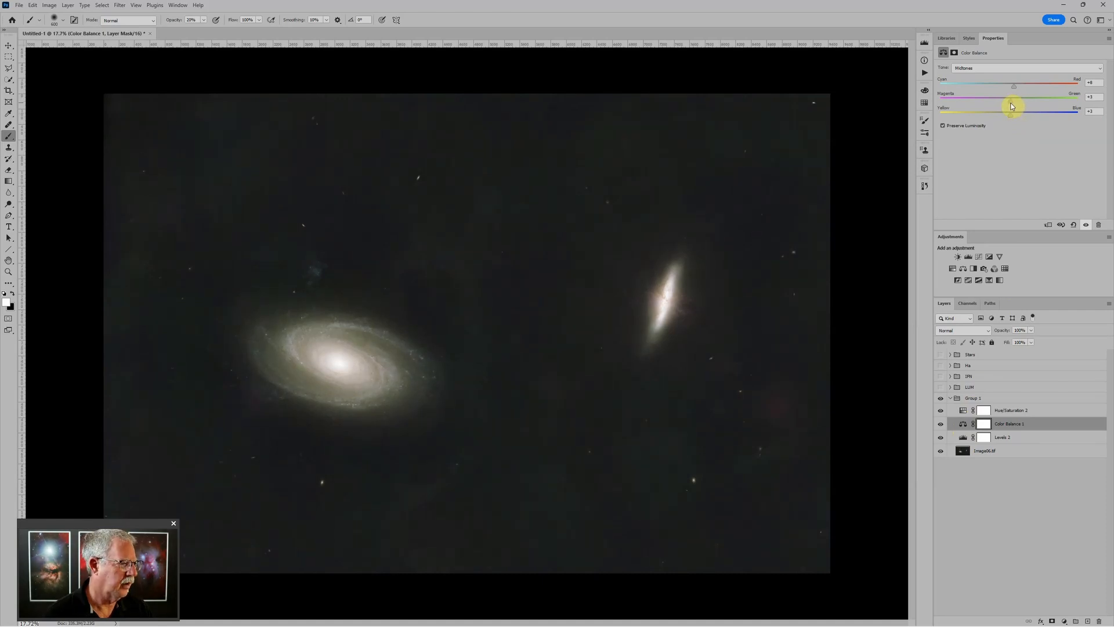
{"action": "scroll", "coordinate": [803, 294], "scroll_direction": "down", "scroll_amount": 2}
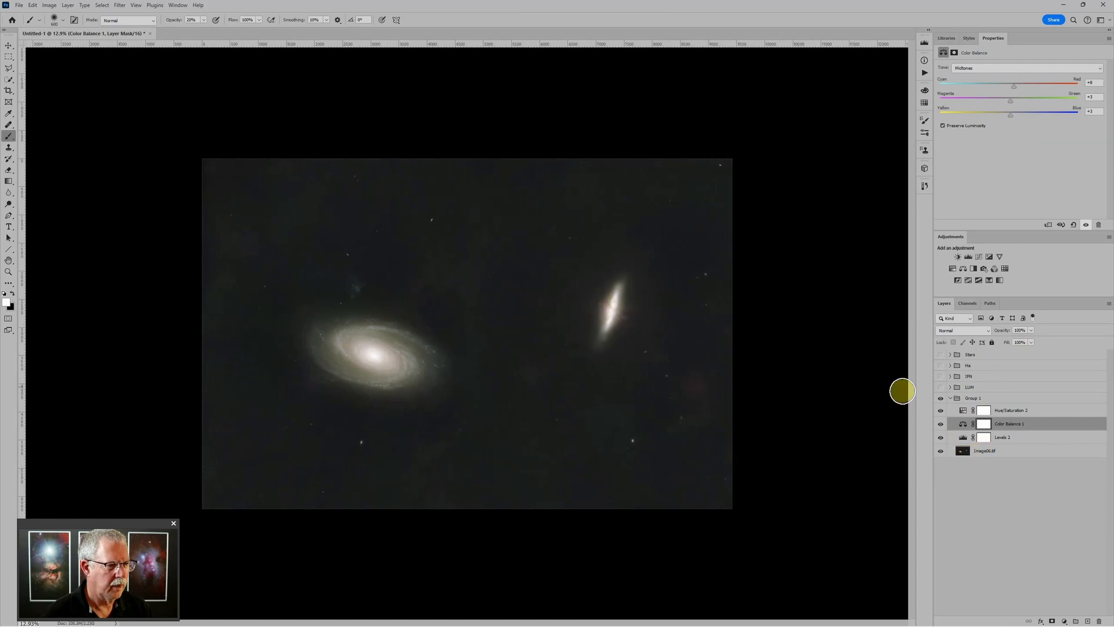
Rename the colour group to RGB and make the LUM group visible again
{"action": "left_click", "coordinate": [950, 398]}
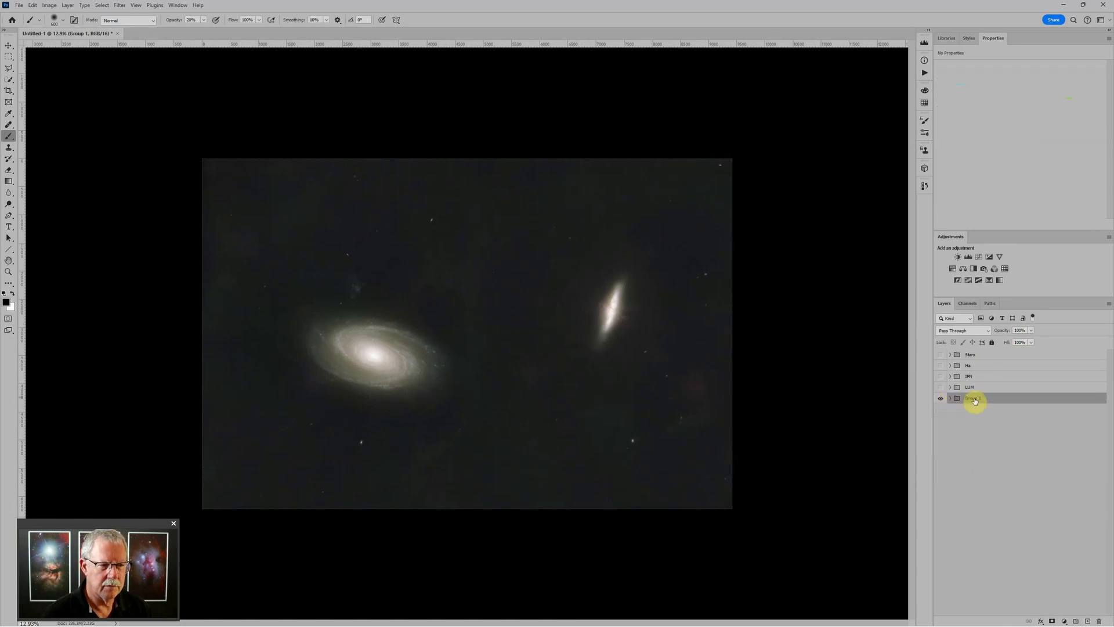
{"action": "key", "text": "Return"}
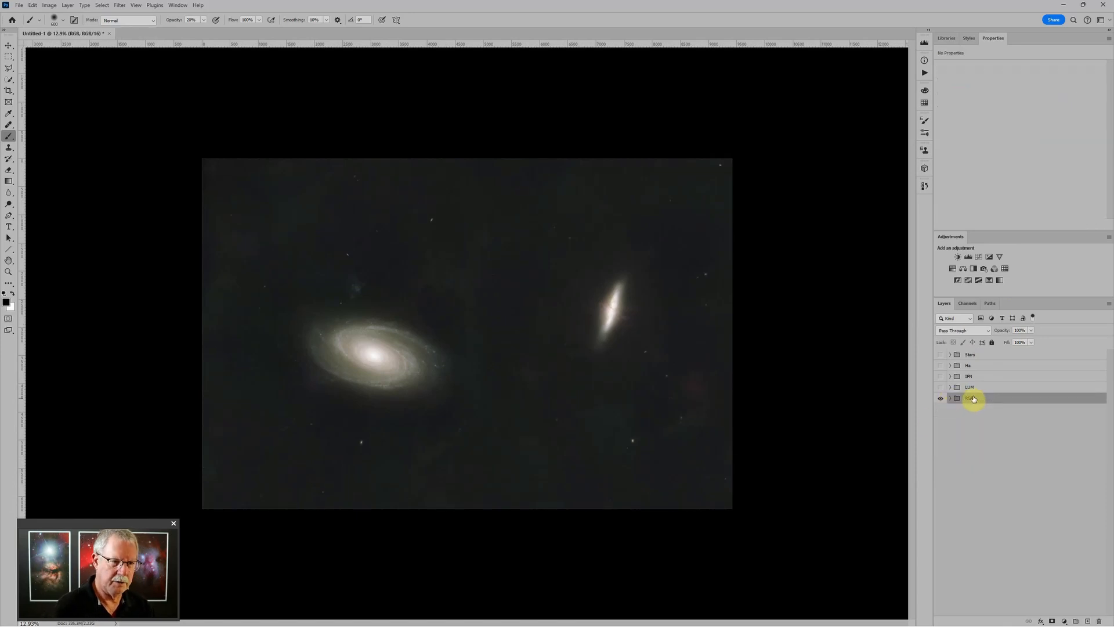
{"action": "scroll", "coordinate": [460, 331], "scroll_direction": "up", "scroll_amount": 2}
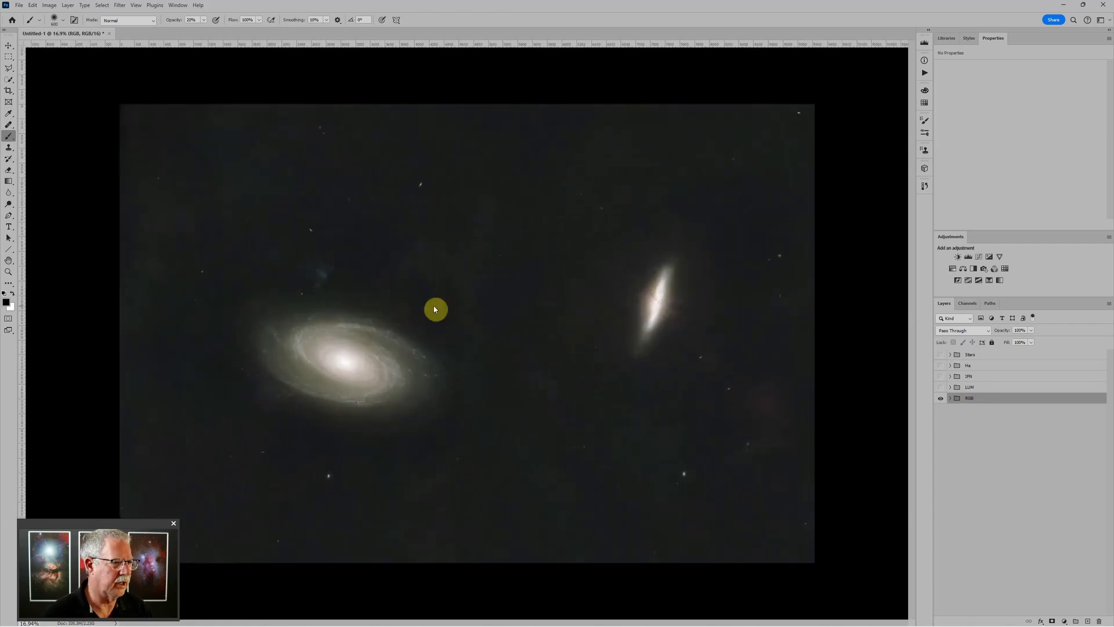
{"action": "left_click", "coordinate": [995, 388]}
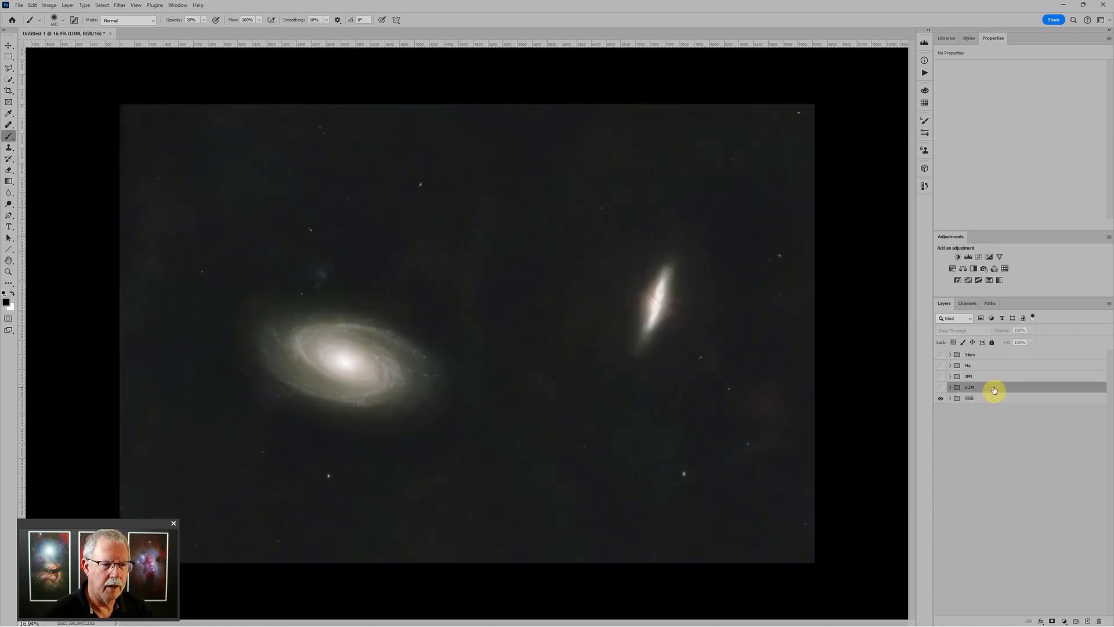
{"action": "left_click", "coordinate": [941, 388]}
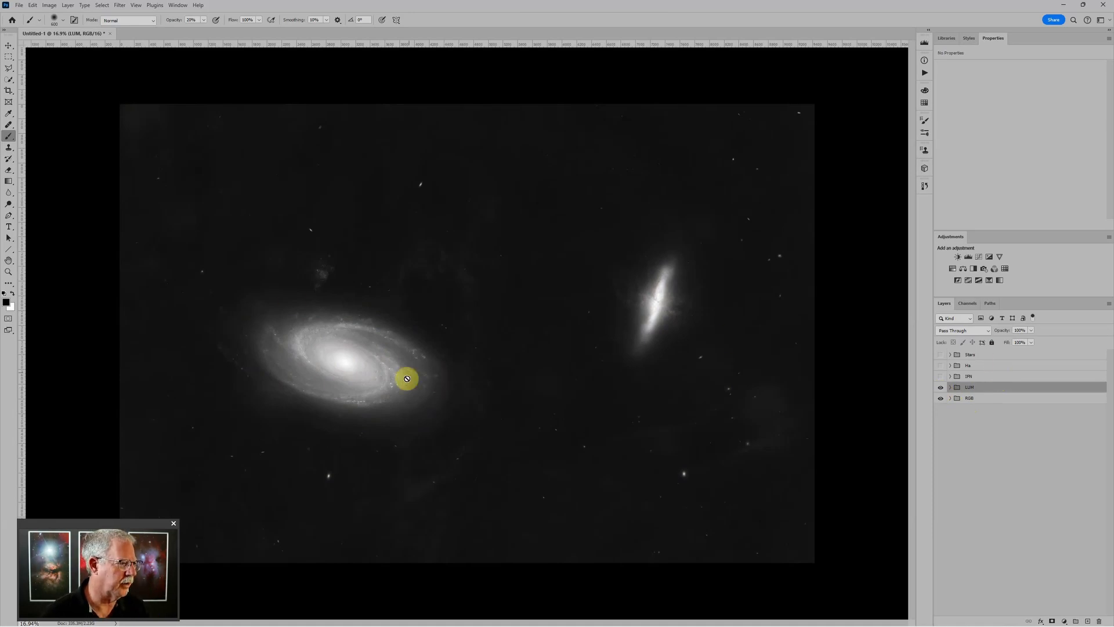
Switch the LUM group to Luminosity blend mode and compare it on and off
{"action": "left_click", "coordinate": [972, 335]}
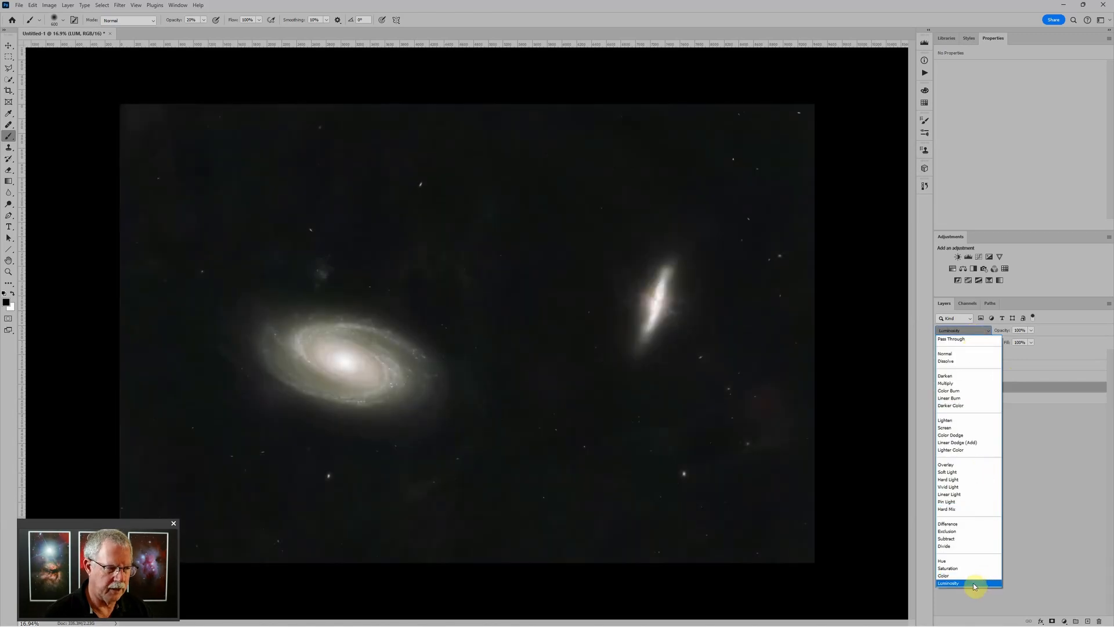
{"action": "left_click", "coordinate": [973, 582]}
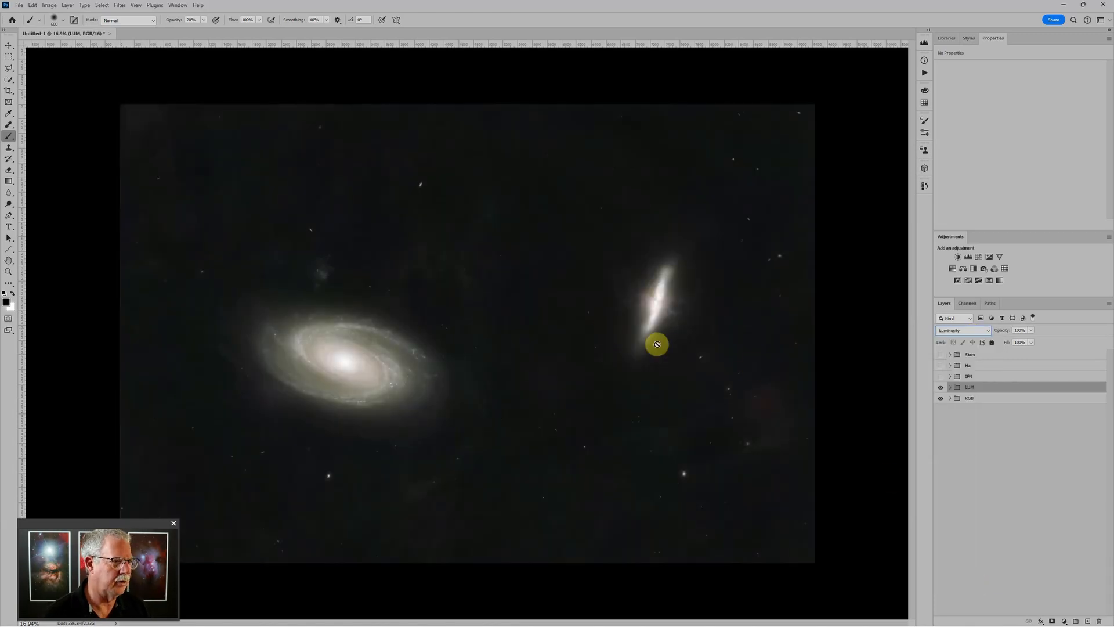
{"action": "scroll", "coordinate": [594, 320], "scroll_direction": "down", "scroll_amount": 1}
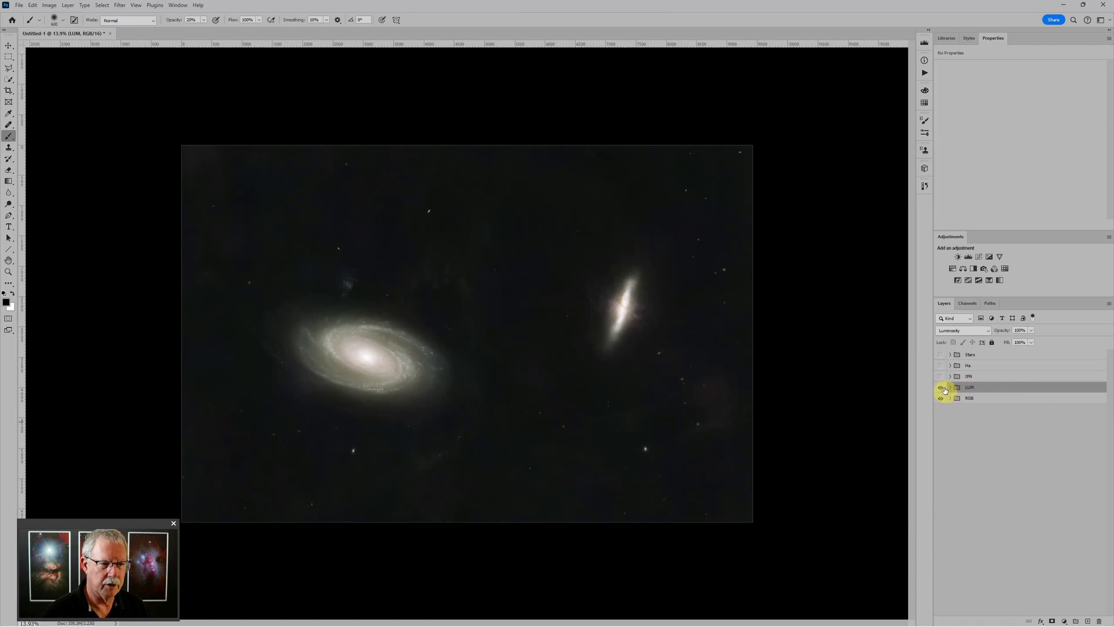
{"action": "left_click", "coordinate": [941, 388]}
{"action": "left_click", "coordinate": [941, 388]}
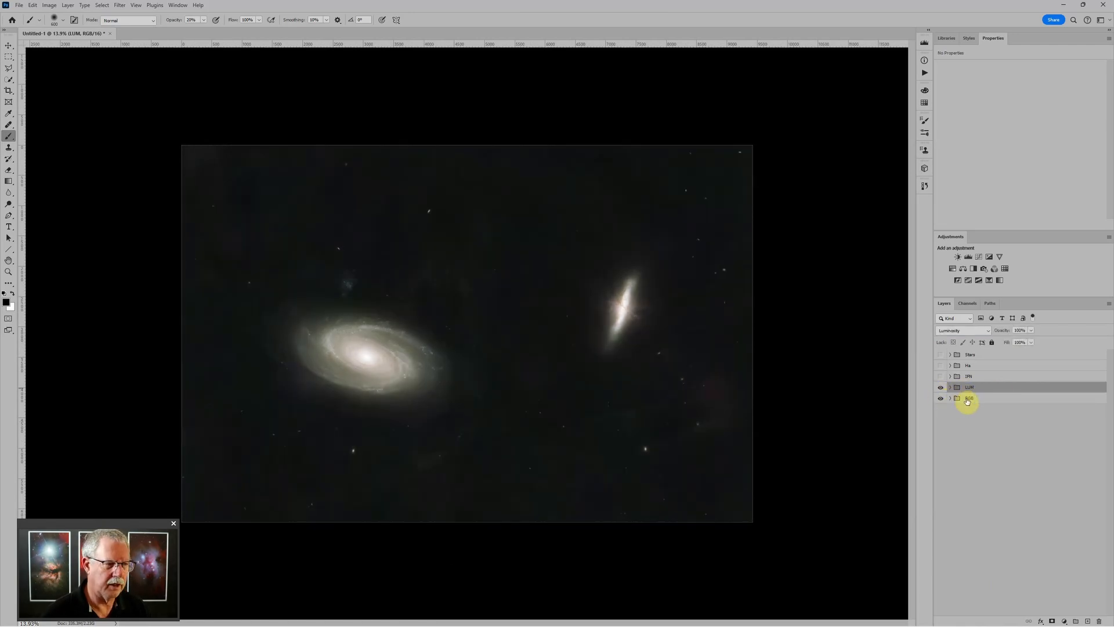
{"action": "scroll", "coordinate": [463, 335], "scroll_direction": "up", "scroll_amount": 1}
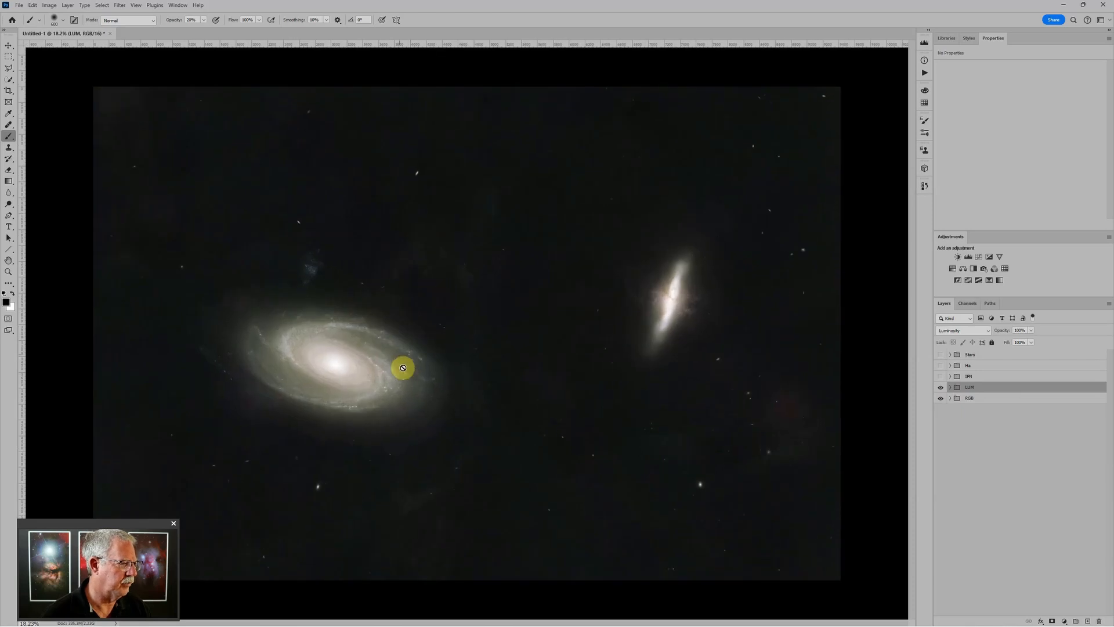
{"action": "left_click", "coordinate": [951, 399]}
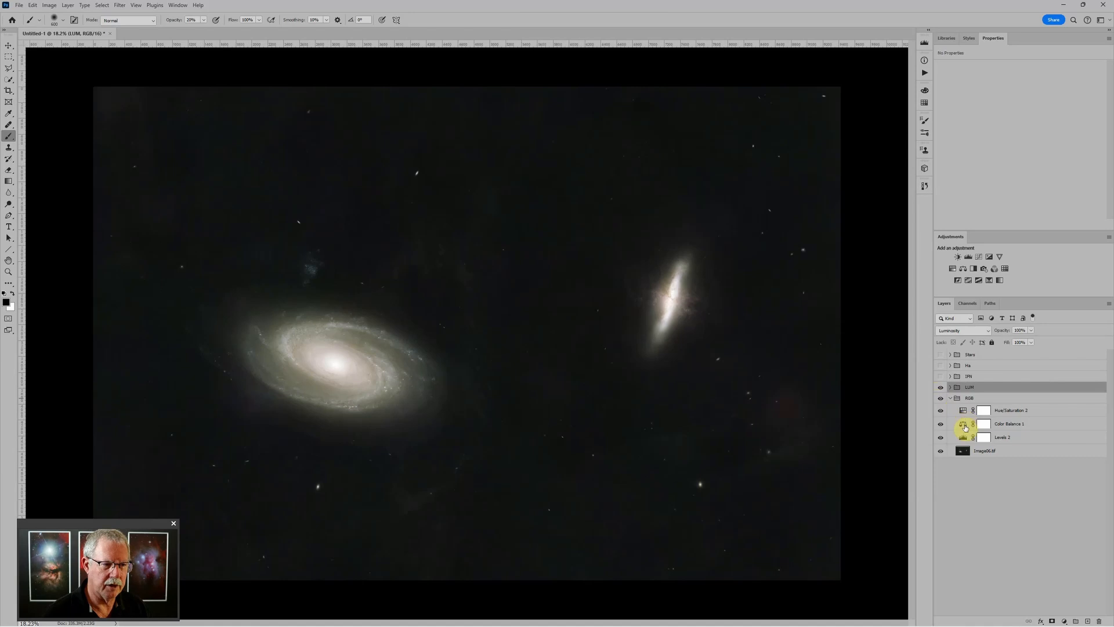
Push Color Balance 1's yellow–blue slider to +13 toward blue, then collapse the RGB group
{"action": "left_click", "coordinate": [963, 425]}
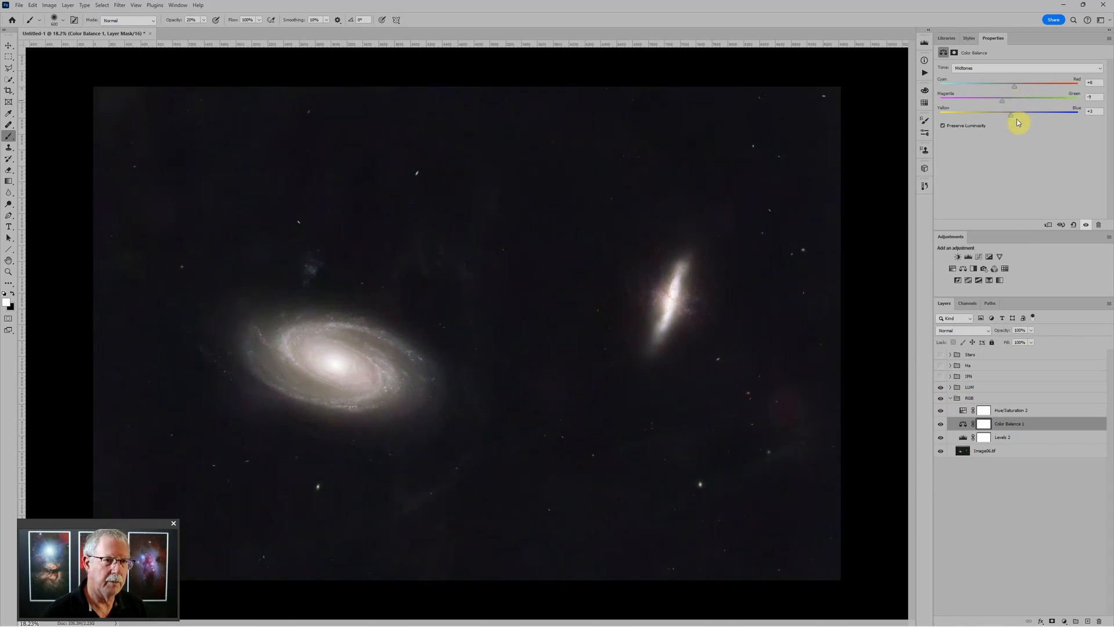
{"action": "left_click_drag", "start_coordinate": [1013, 114], "coordinate": [1018, 115]}
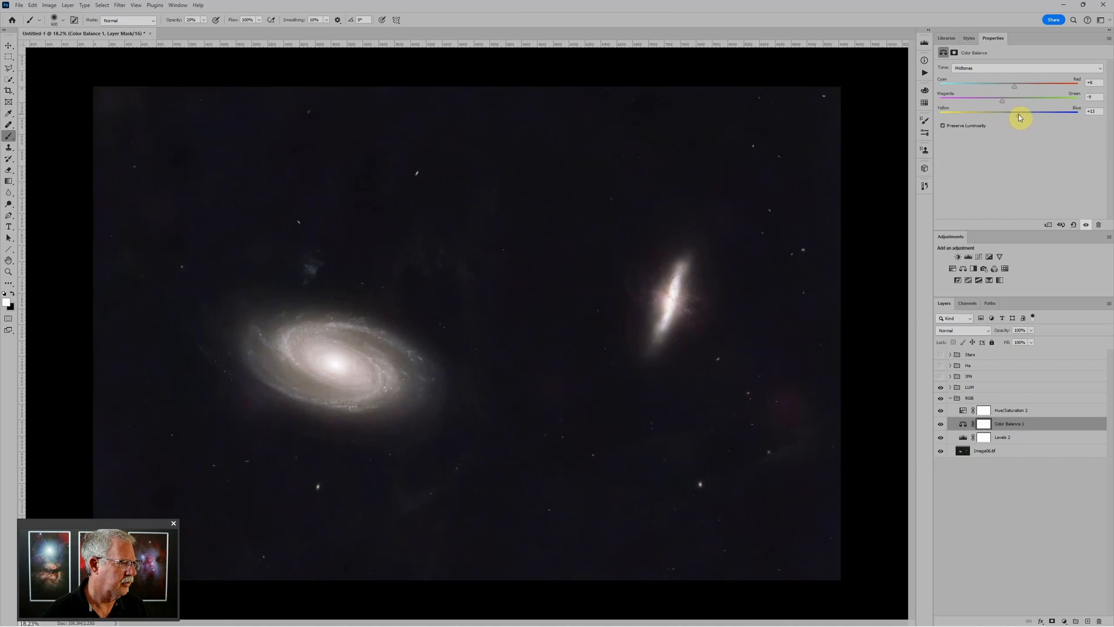
{"action": "scroll", "coordinate": [815, 253], "scroll_direction": "down", "scroll_amount": 3}
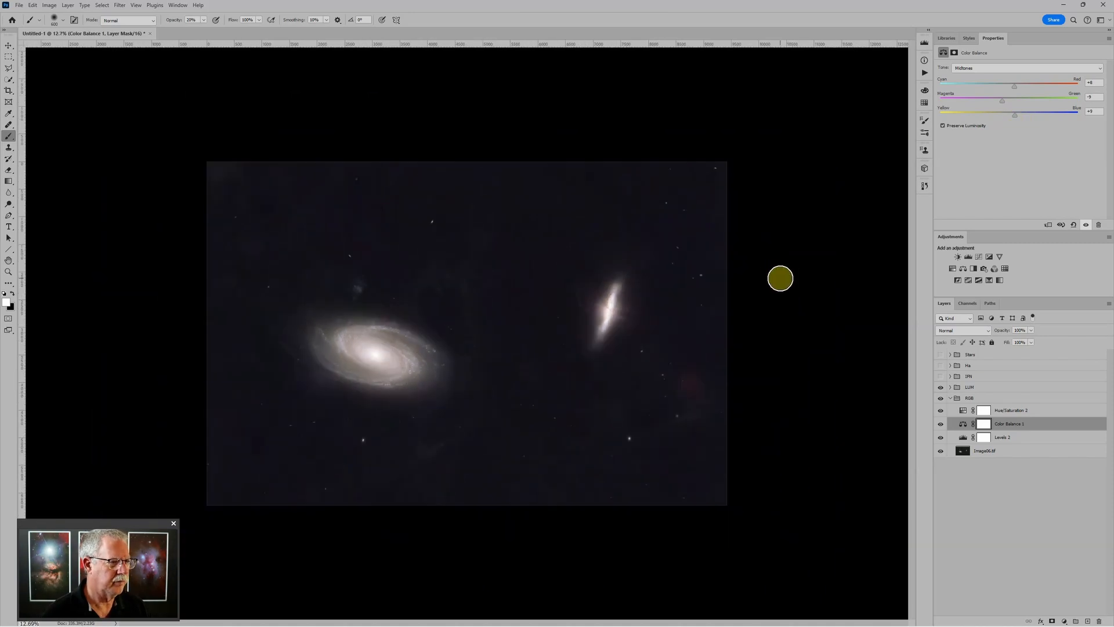
{"action": "scroll", "coordinate": [778, 278], "scroll_direction": "up", "scroll_amount": 2}
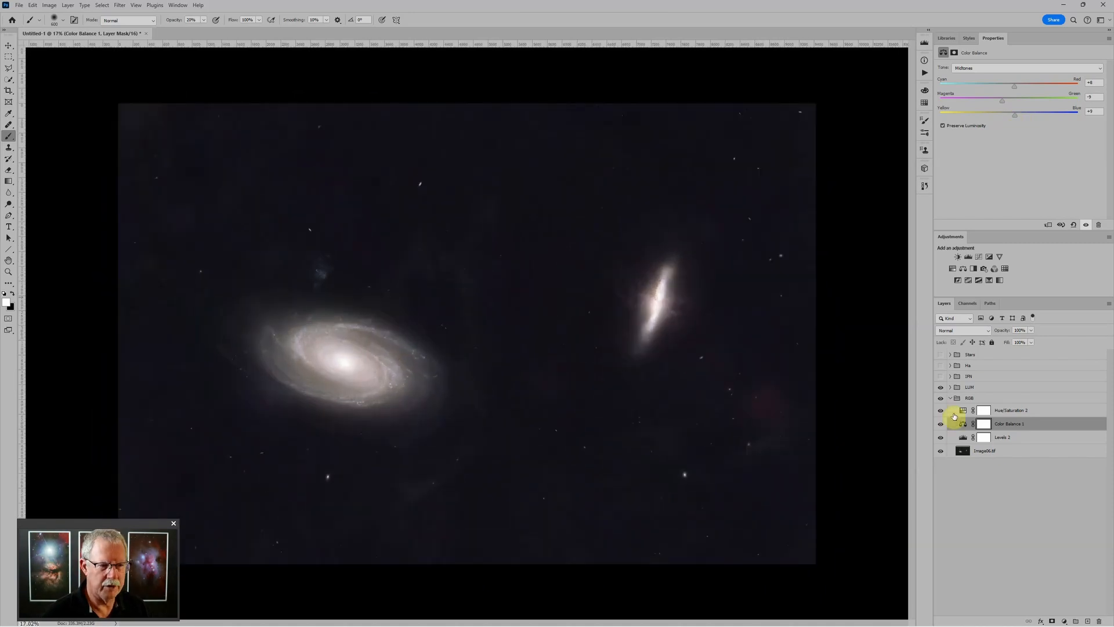
{"action": "left_click", "coordinate": [950, 398]}
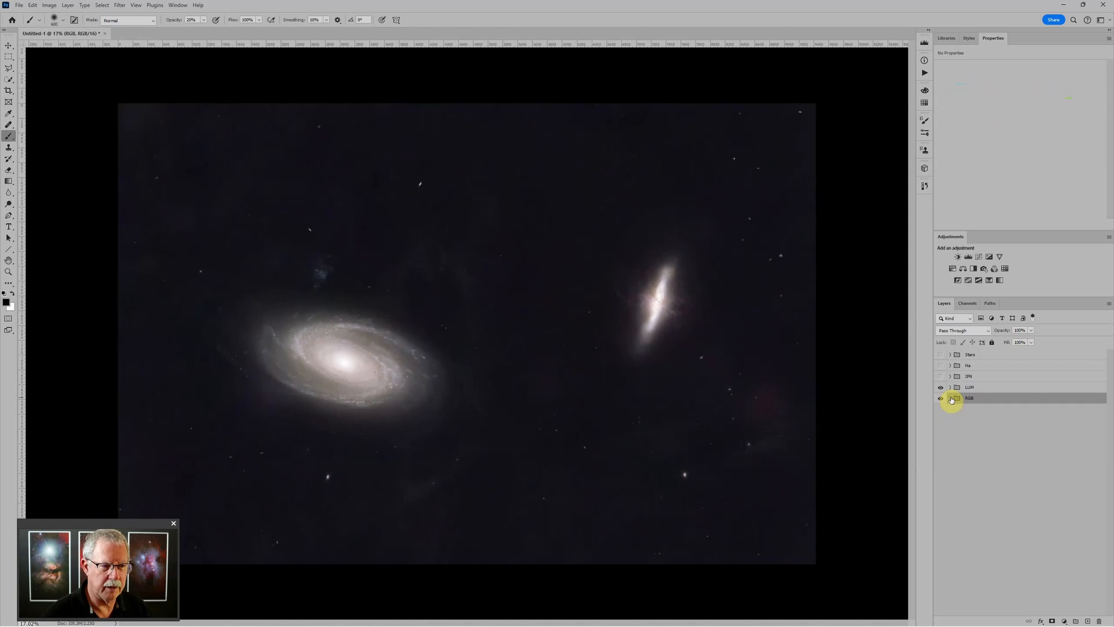
Make the IFN group visible and expand it to show its layers
{"action": "left_click", "coordinate": [992, 377]}
{"action": "scroll", "coordinate": [614, 301], "scroll_direction": "down", "scroll_amount": 3}
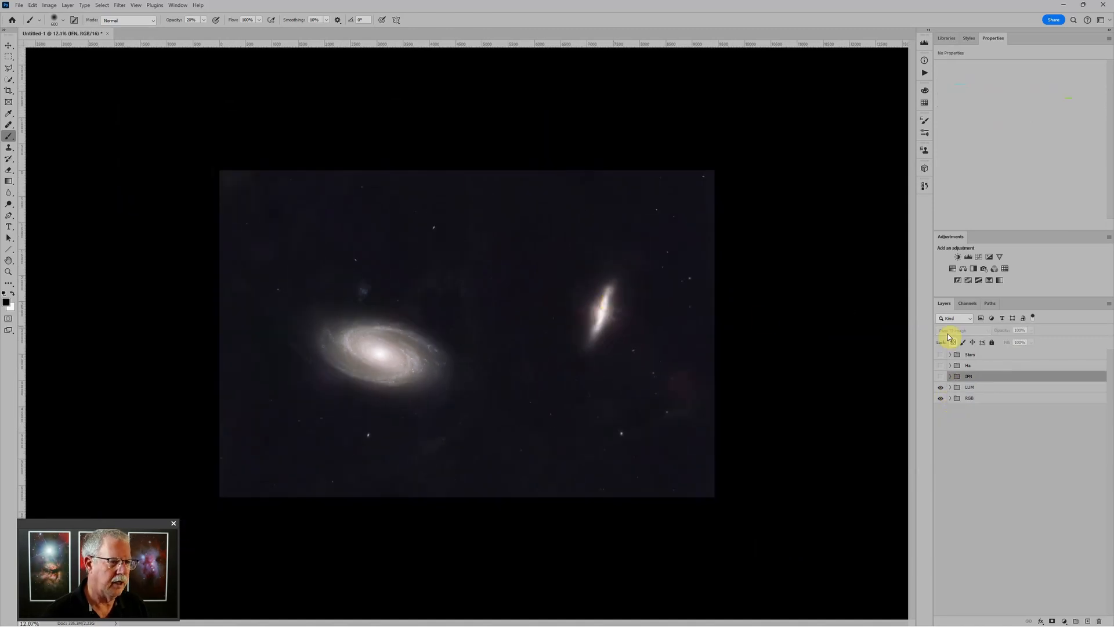
{"action": "left_click", "coordinate": [941, 377]}
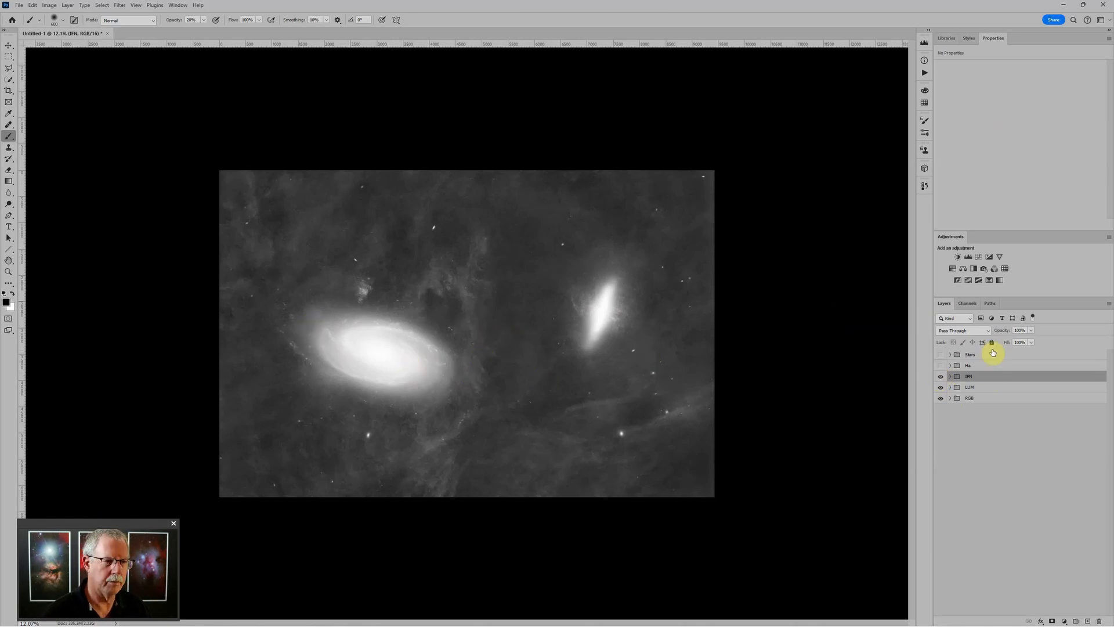
{"action": "left_click", "coordinate": [951, 377]}
Add a Levels 5 adjustment above Layer 2 in IFN, with midtones at 0.96
{"action": "left_click", "coordinate": [989, 390]}
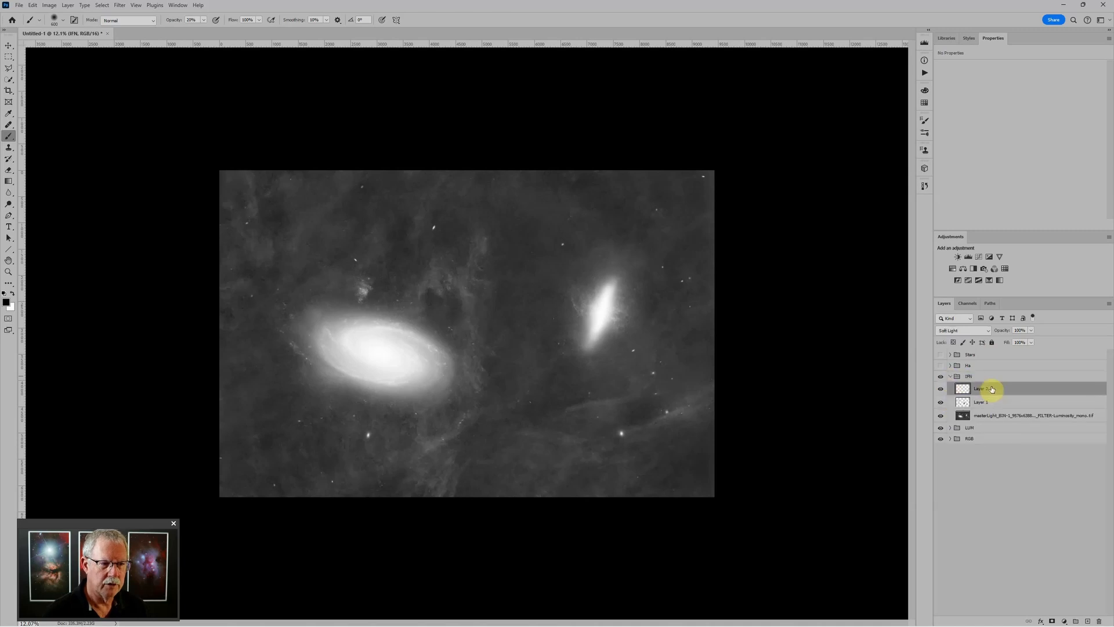
{"action": "left_click", "coordinate": [967, 258]}
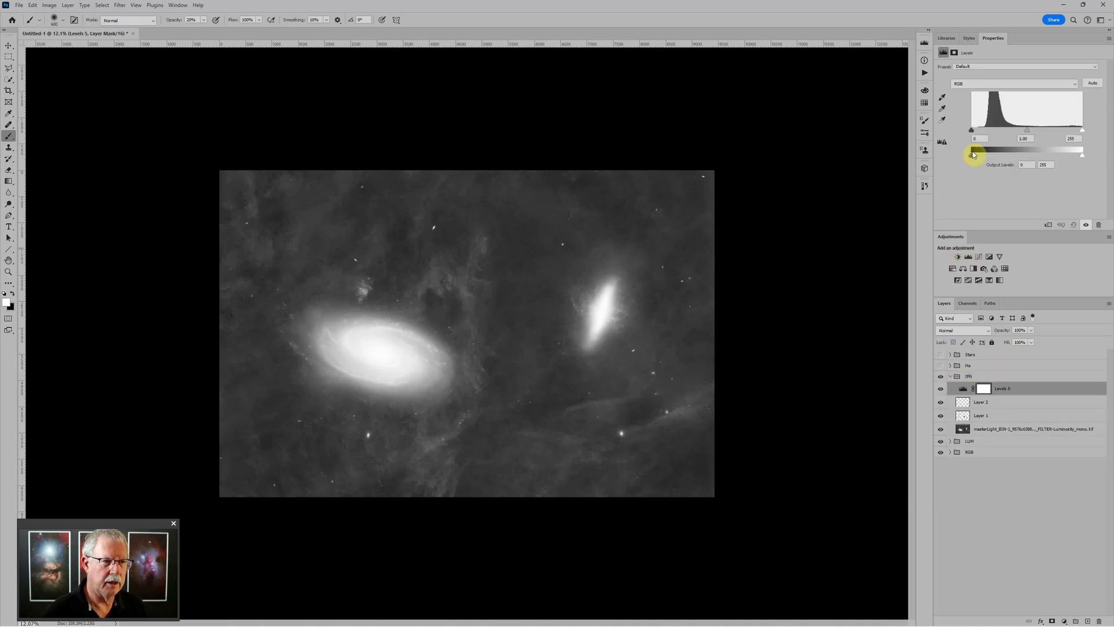
{"action": "left_click_drag", "start_coordinate": [973, 133], "coordinate": [976, 132]}
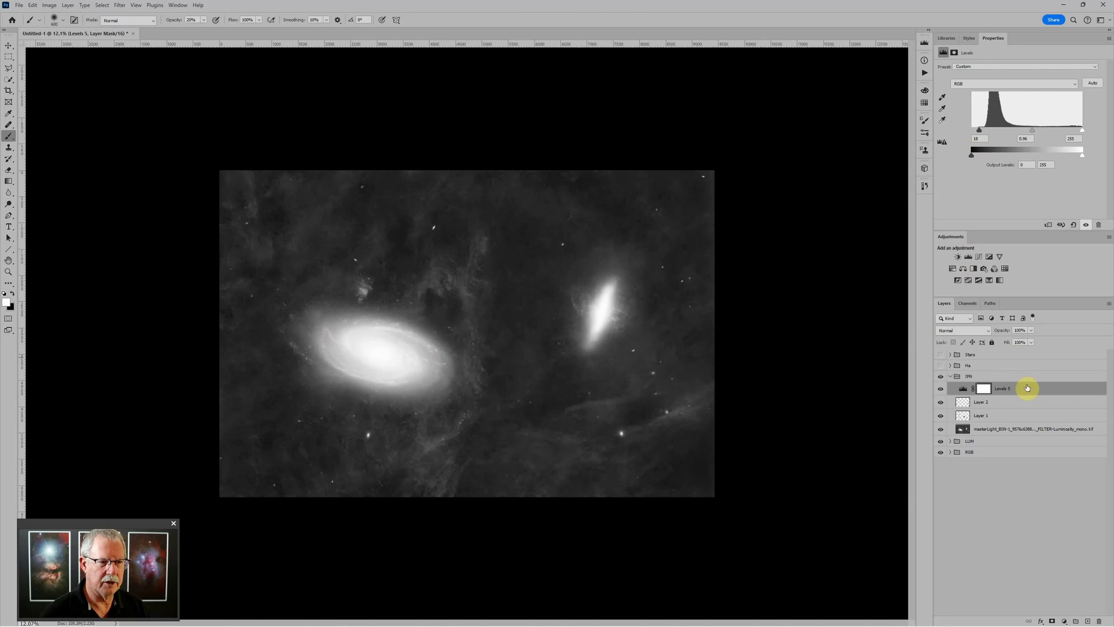
{"action": "left_click", "coordinate": [982, 377]}
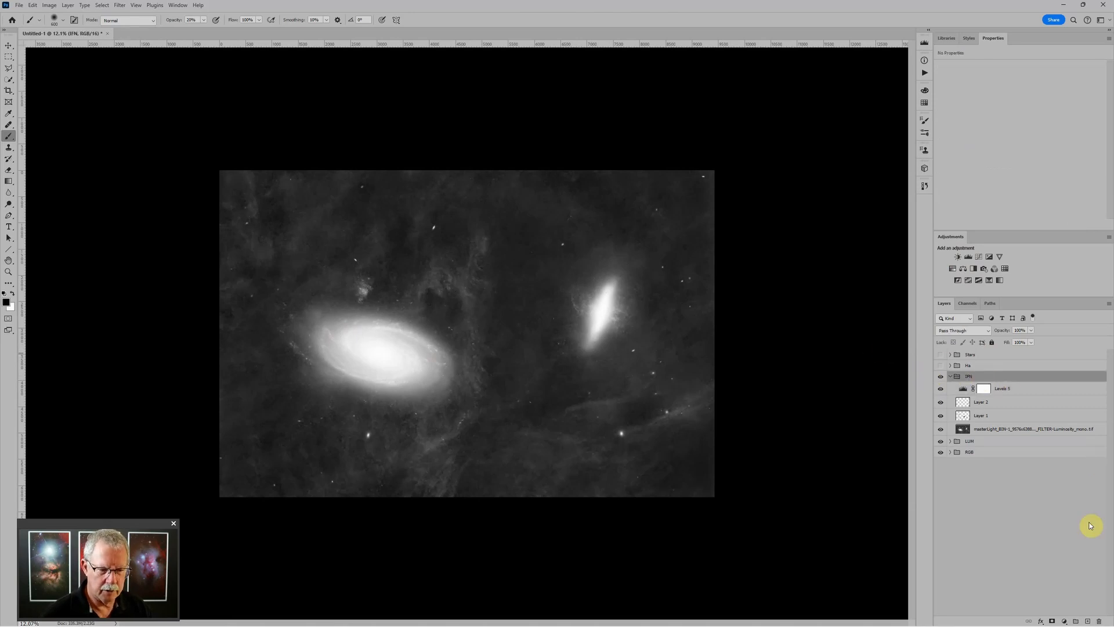
Add a layer mask to the IFN group and paint black over the left galaxy's core and the right galaxy
{"action": "left_click", "coordinate": [1052, 621]}
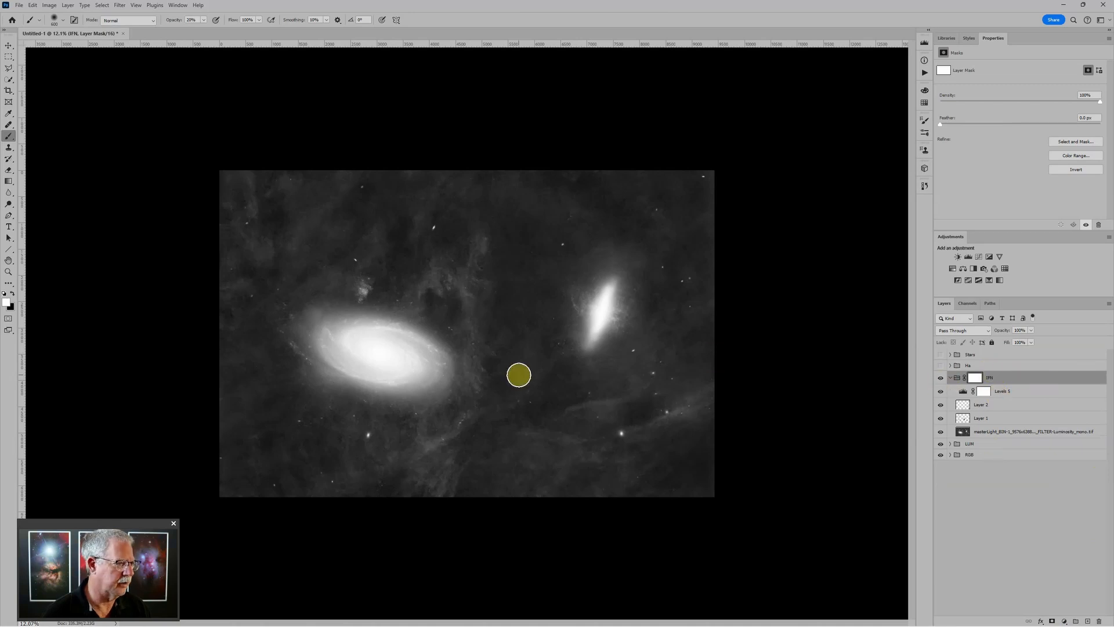
{"action": "key", "text": "x"}
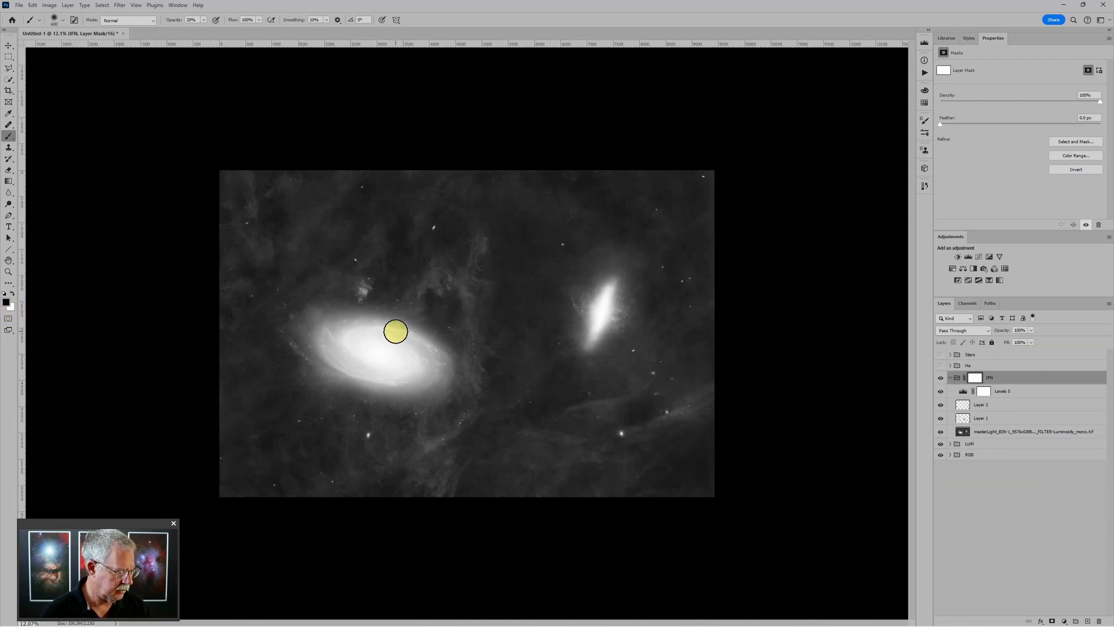
{"action": "key", "text": "bracketright"}
{"action": "key", "text": "bracketright"}
{"action": "key", "text": "bracketright"}
{"action": "key", "text": "bracketright"}
{"action": "key", "text": "bracketright"}
{"action": "key", "text": "bracketright"}
{"action": "key", "text": "bracketright"}
{"action": "key", "text": "bracketright"}
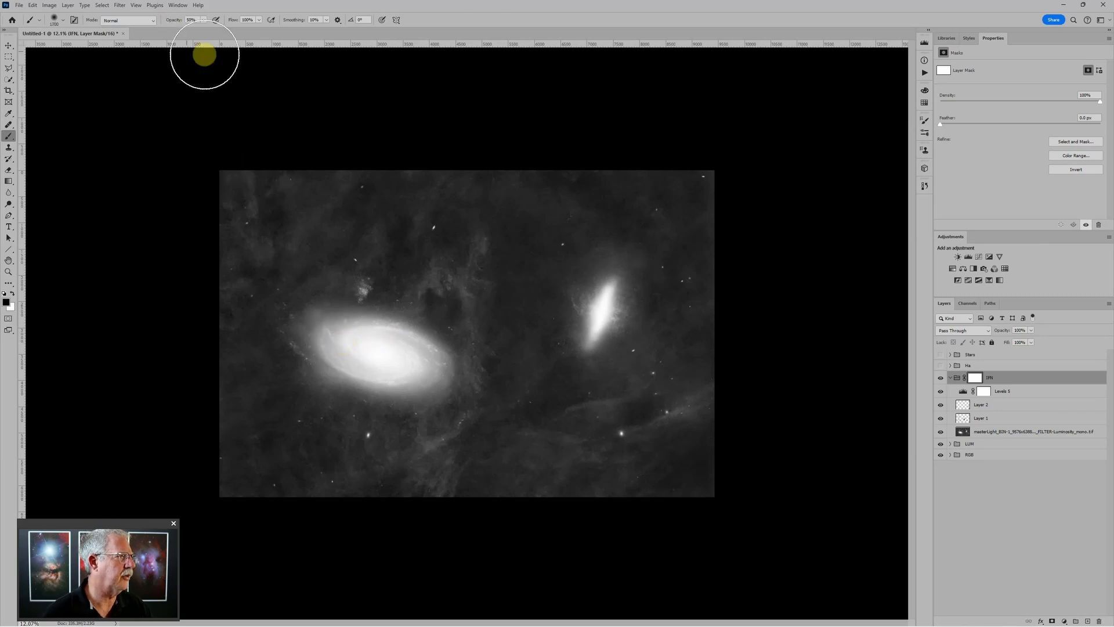
{"action": "left_click_drag", "start_coordinate": [338, 336], "coordinate": [420, 363]}
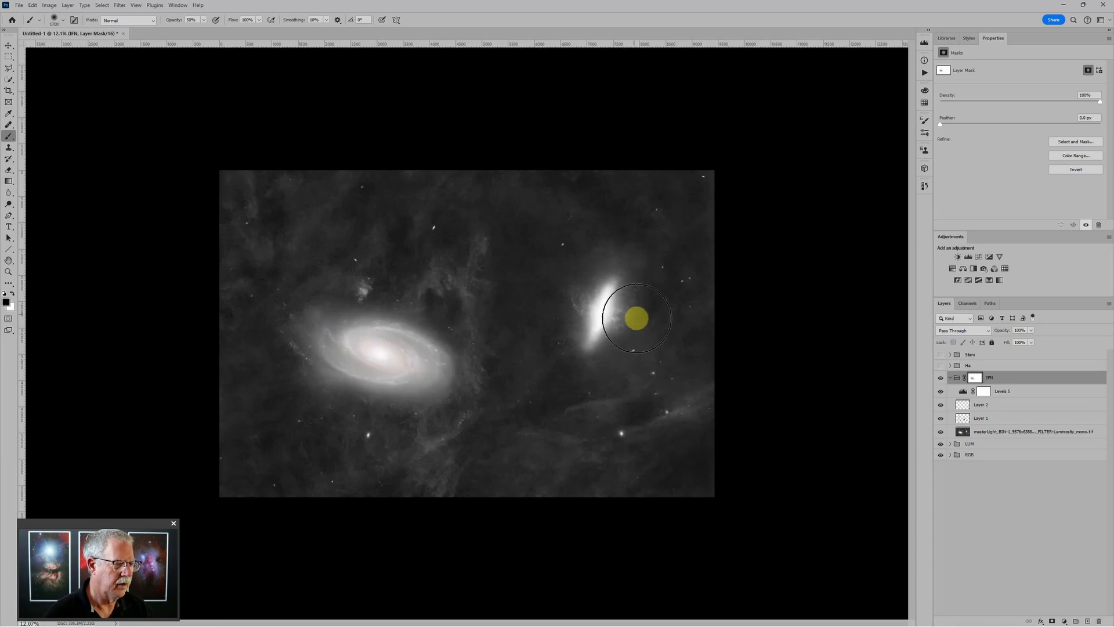
{"action": "key", "text": "bracketleft"}
{"action": "key", "text": "bracketleft"}
{"action": "key", "text": "bracketleft"}
{"action": "key", "text": "bracketleft"}
{"action": "key", "text": "bracketleft"}
{"action": "key", "text": "bracketleft"}
{"action": "key", "text": "bracketleft"}
{"action": "key", "text": "bracketleft"}
{"action": "key", "text": "bracketleft"}
{"action": "key", "text": "bracketleft"}
{"action": "key", "text": "bracketleft"}
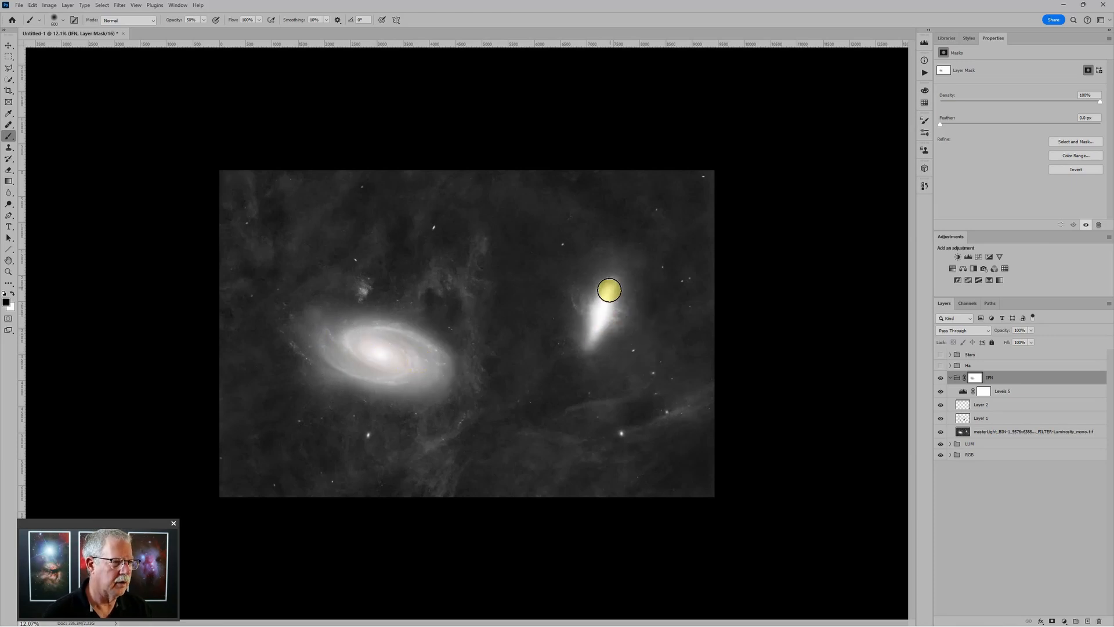
{"action": "left_click_drag", "start_coordinate": [610, 291], "coordinate": [593, 340]}
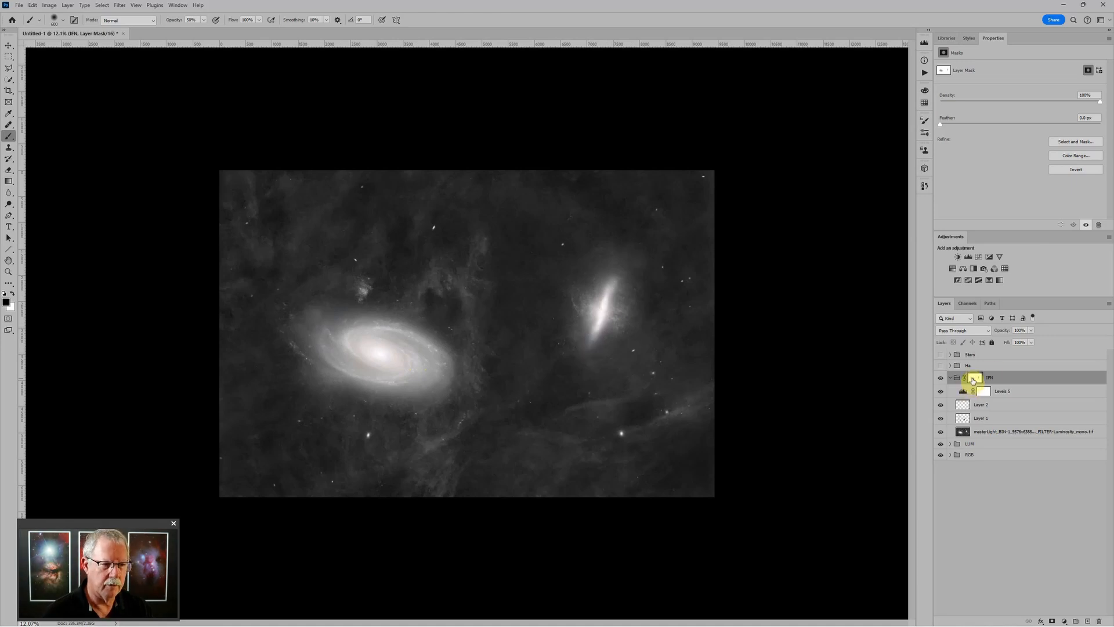
Mask the IFN layer off the left galaxy's arms and along the right galaxy with resized brushes
{"action": "key", "text": "bracketright"}
{"action": "key", "text": "bracketright"}
{"action": "key", "text": "bracketright"}
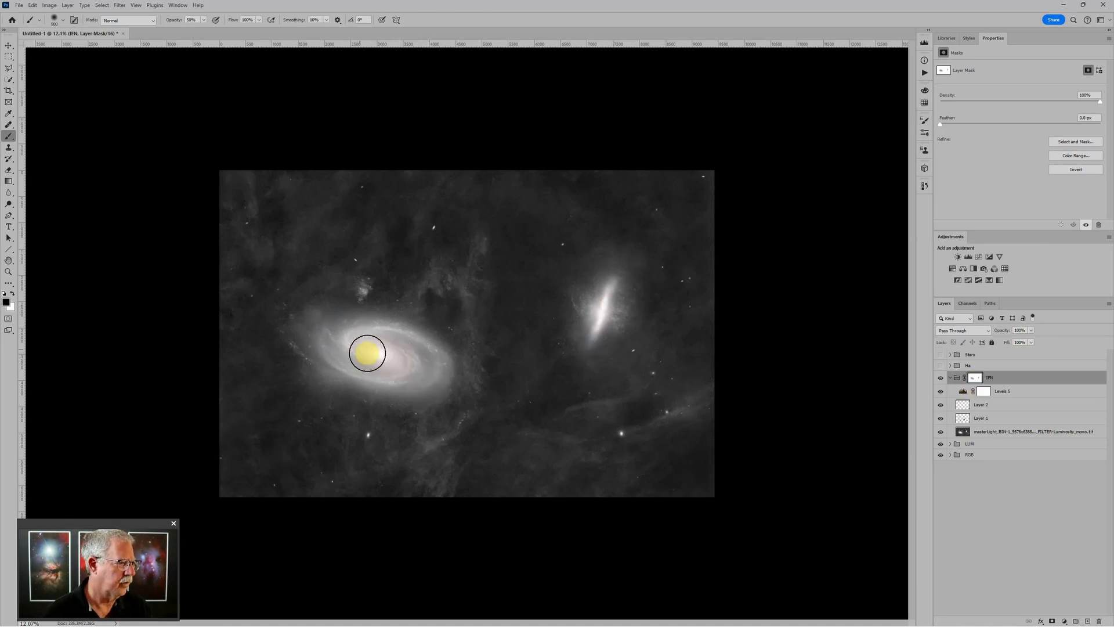
{"action": "key", "text": "bracketright"}
{"action": "key", "text": "bracketright"}
{"action": "key", "text": "bracketright"}
{"action": "key", "text": "bracketright"}
{"action": "key", "text": "bracketright"}
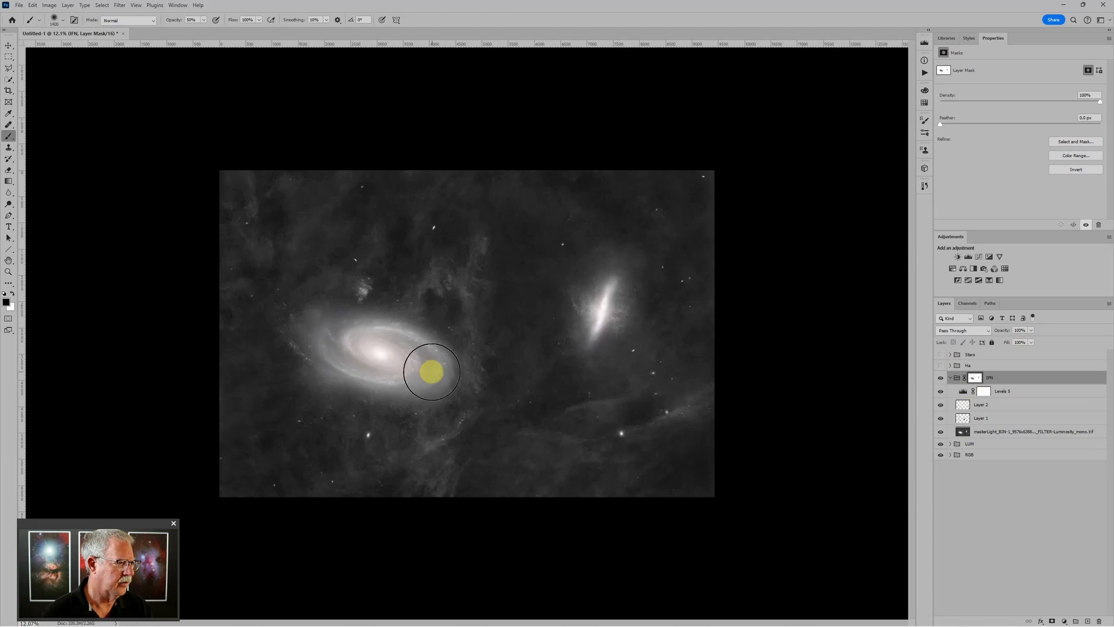
{"action": "mouse_move", "coordinate": [432, 371]}
{"action": "left_mouse_down"}
{"action": "mouse_move", "coordinate": [328, 339]}
{"action": "mouse_move", "coordinate": [419, 325]}
{"action": "left_mouse_up"}
{"action": "scroll", "coordinate": [540, 353], "scroll_direction": "down", "scroll_amount": 1}
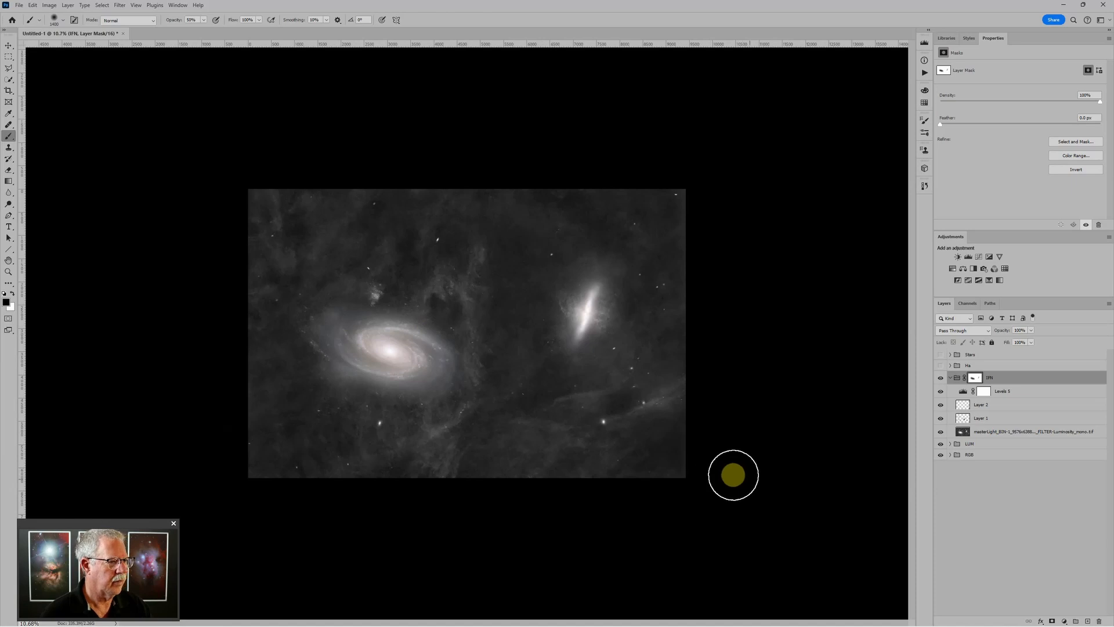
{"action": "scroll", "coordinate": [686, 438], "scroll_direction": "up", "scroll_amount": 1}
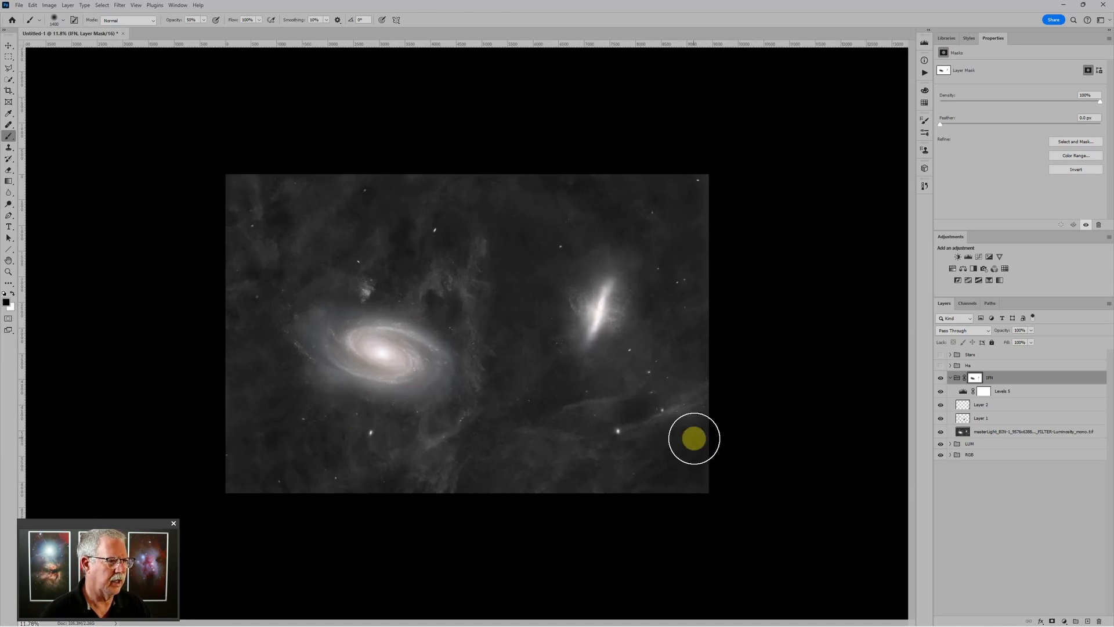
{"action": "scroll", "coordinate": [694, 439], "scroll_direction": "up", "scroll_amount": 2}
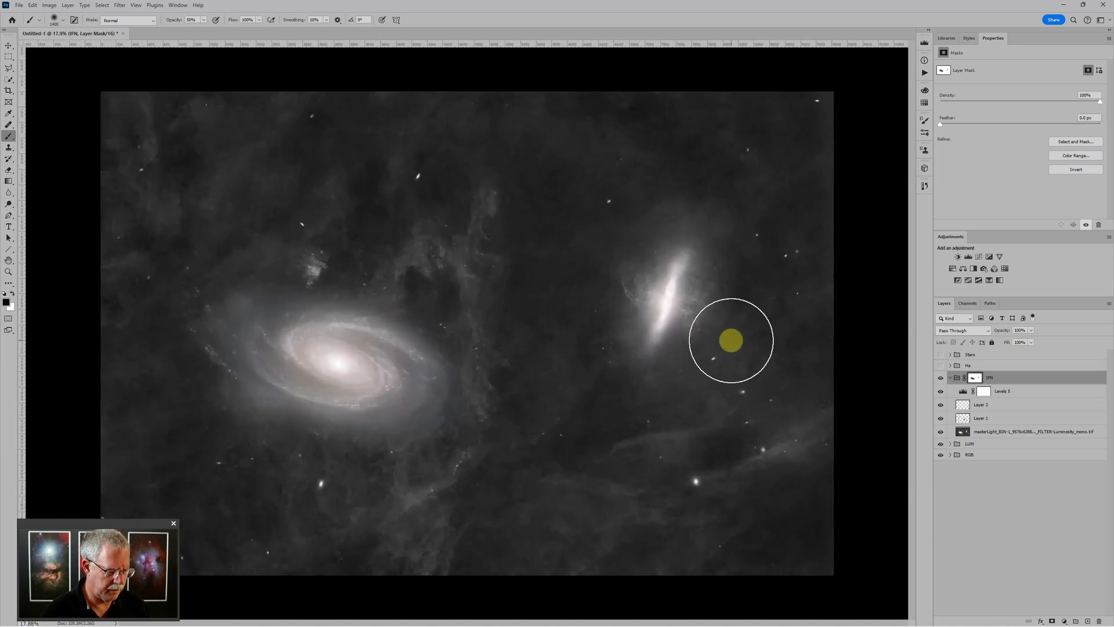
{"action": "key", "text": "bracketright"}
{"action": "key", "text": "bracketright"}
{"action": "key", "text": "bracketright"}
{"action": "key", "text": "bracketright"}
{"action": "key", "text": "bracketright"}
{"action": "key", "text": "bracketright"}
{"action": "key", "text": "bracketright"}
{"action": "key", "text": "bracketright"}
{"action": "key", "text": "bracketright"}
{"action": "key", "text": "bracketright"}
{"action": "key", "text": "bracketright"}
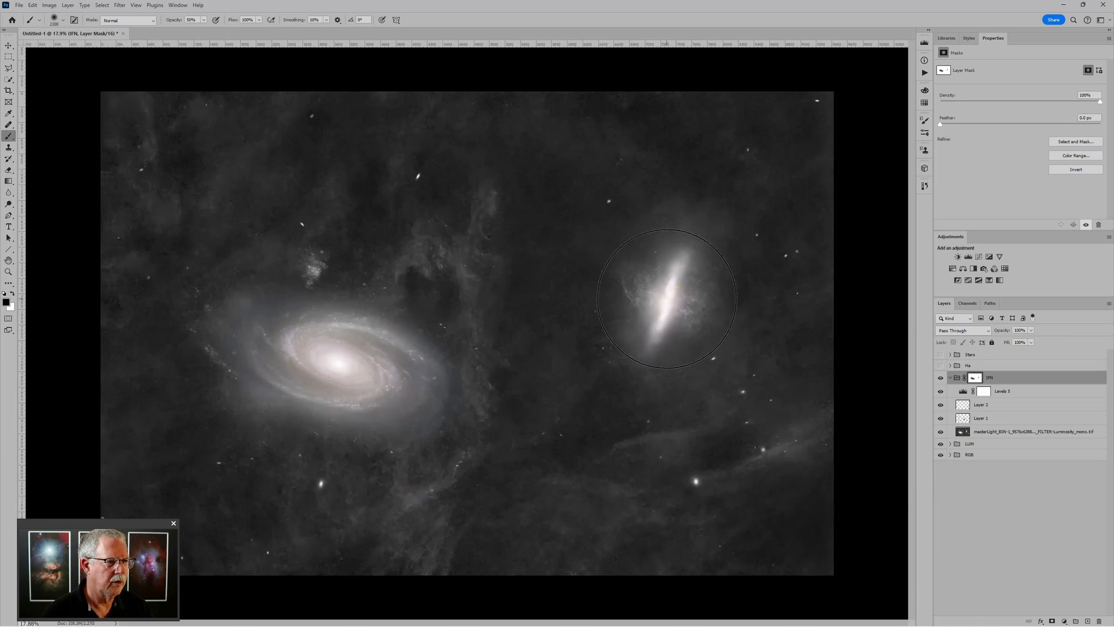
{"action": "key", "text": "bracketleft"}
{"action": "key", "text": "bracketleft"}
{"action": "key", "text": "bracketleft"}
{"action": "key", "text": "bracketleft"}
{"action": "key", "text": "bracketleft"}
{"action": "key", "text": "bracketleft"}
{"action": "key", "text": "bracketleft"}
{"action": "key", "text": "bracketleft"}
{"action": "key", "text": "bracketleft"}
{"action": "key", "text": "bracketleft"}
{"action": "key", "text": "bracketleft"}
{"action": "key", "text": "bracketleft"}
{"action": "key", "text": "bracketleft"}
{"action": "key", "text": "bracketleft"}
{"action": "key", "text": "bracketleft"}
{"action": "key", "text": "bracketleft"}
{"action": "key", "text": "bracketleft"}
{"action": "key", "text": "bracketleft"}
{"action": "key", "text": "bracketleft"}
{"action": "key", "text": "bracketleft"}
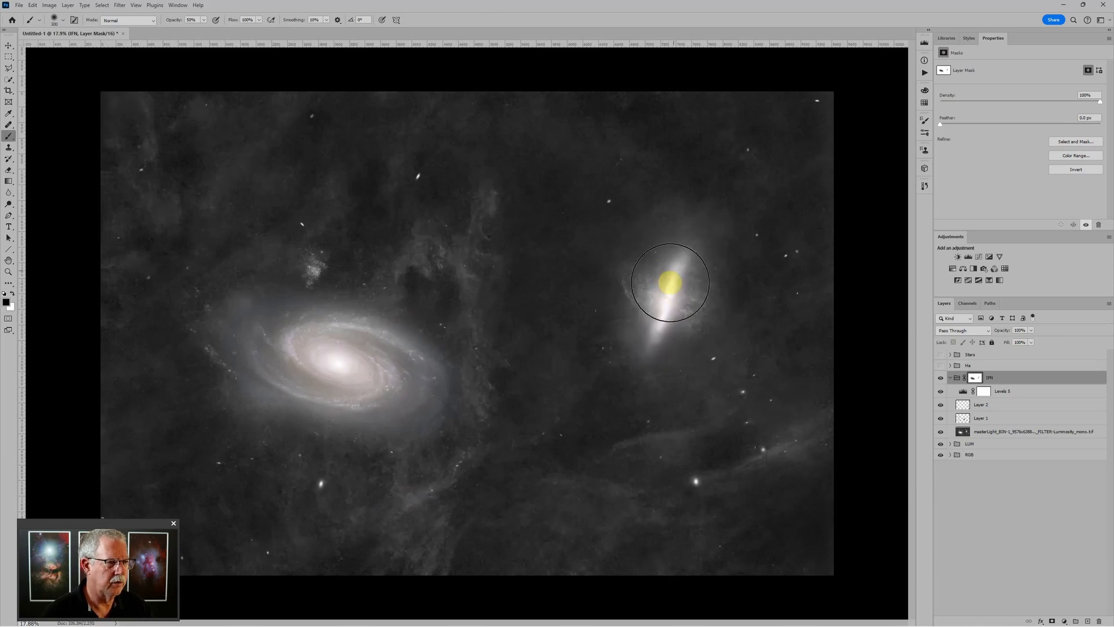
{"action": "key", "text": "bracketleft"}
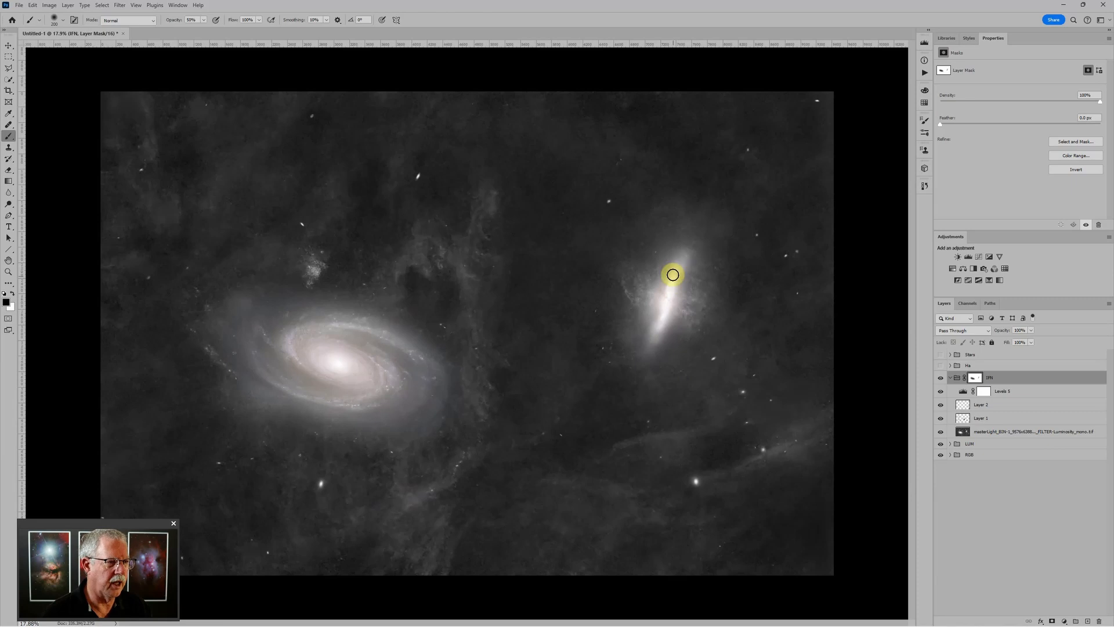
{"action": "mouse_move", "coordinate": [673, 277]}
{"action": "left_mouse_down"}
{"action": "mouse_move", "coordinate": [659, 334]}
{"action": "mouse_move", "coordinate": [675, 280]}
{"action": "mouse_move", "coordinate": [666, 333]}
{"action": "left_mouse_up"}
Dab the mask over the right galaxy's halo with a large brush, then drop brush opacity to 10%
{"action": "key", "text": "bracketright"}
{"action": "key", "text": "bracketright"}
{"action": "key", "text": "bracketright"}
{"action": "key", "text": "bracketright"}
{"action": "key", "text": "bracketright"}
{"action": "key", "text": "bracketright"}
{"action": "key", "text": "bracketright"}
{"action": "key", "text": "bracketright"}
{"action": "key", "text": "bracketright"}
{"action": "key", "text": "bracketright"}
{"action": "key", "text": "bracketright"}
{"action": "key", "text": "bracketright"}
{"action": "left_click", "coordinate": [677, 303]}
{"action": "key", "text": "bracketright"}
{"action": "key", "text": "bracketright"}
{"action": "key", "text": "bracketright"}
{"action": "key", "text": "bracketright"}
{"action": "key", "text": "bracketright"}
{"action": "key", "text": "bracketright"}
{"action": "key", "text": "bracketright"}
{"action": "key", "text": "bracketright"}
{"action": "key", "text": "bracketright"}
{"action": "key", "text": "bracketright"}
{"action": "key", "text": "bracketright"}
{"action": "key", "text": "bracketright"}
{"action": "key", "text": "bracketright"}
{"action": "key", "text": "bracketright"}
{"action": "key", "text": "bracketright"}
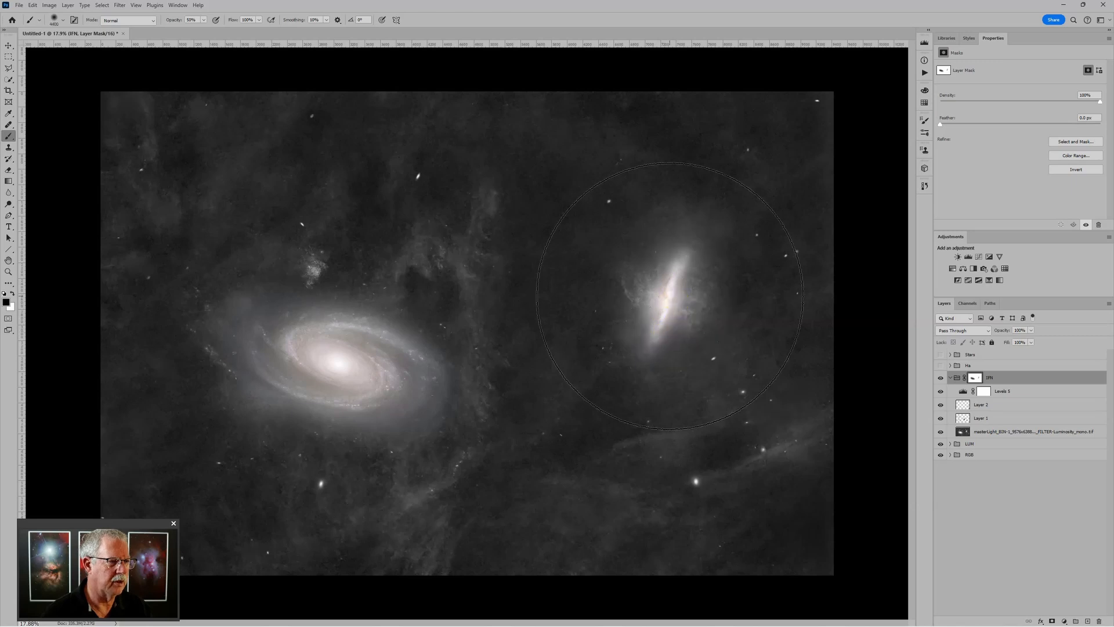
{"action": "key", "text": "1"}
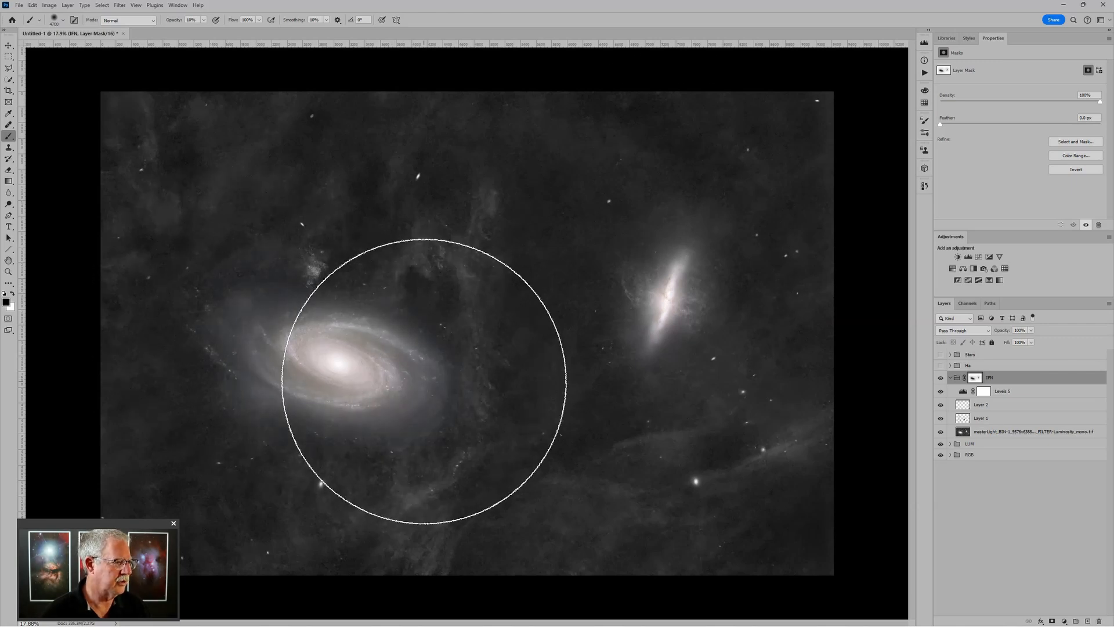
{"action": "scroll", "coordinate": [423, 386], "scroll_direction": "down", "scroll_amount": 1}
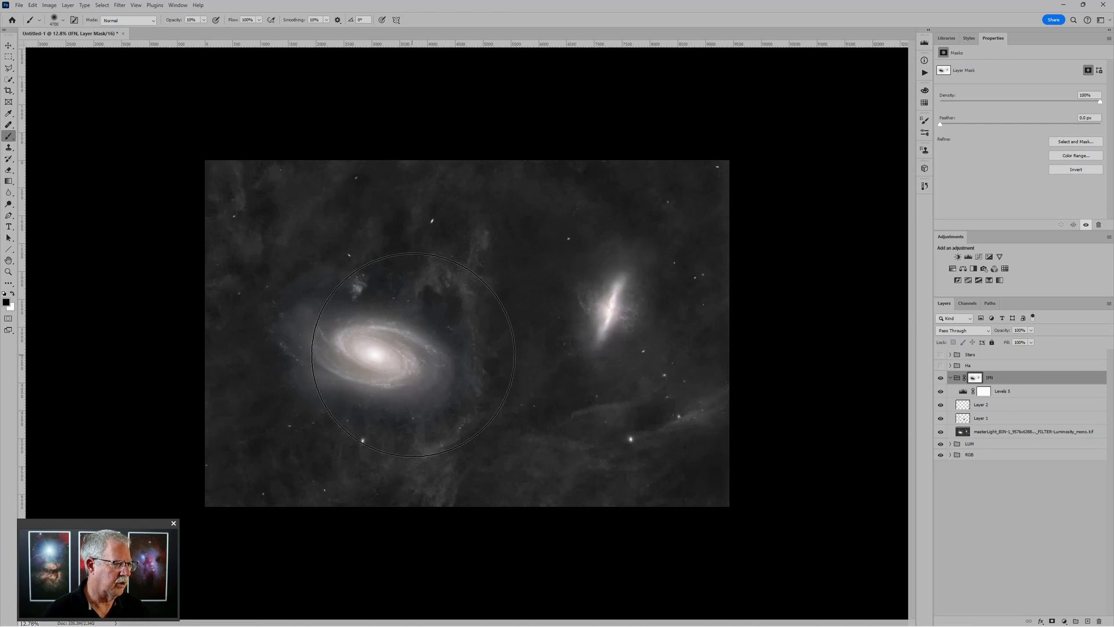
{"action": "scroll", "coordinate": [400, 354], "scroll_direction": "down", "scroll_amount": 2}
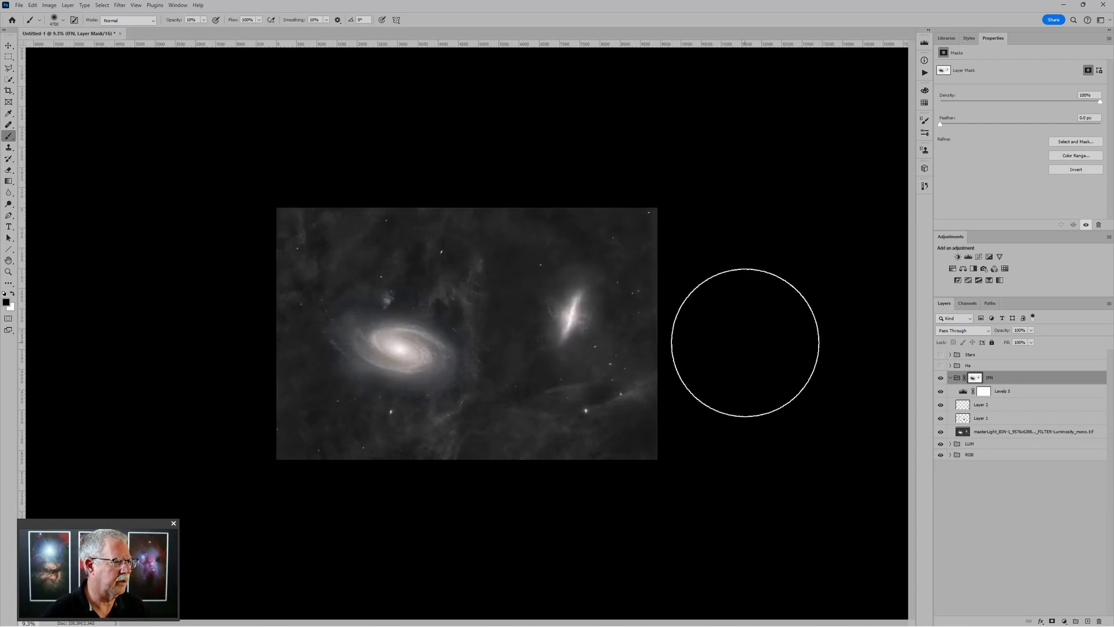
{"action": "scroll", "coordinate": [745, 332], "scroll_direction": "up", "scroll_amount": 2}
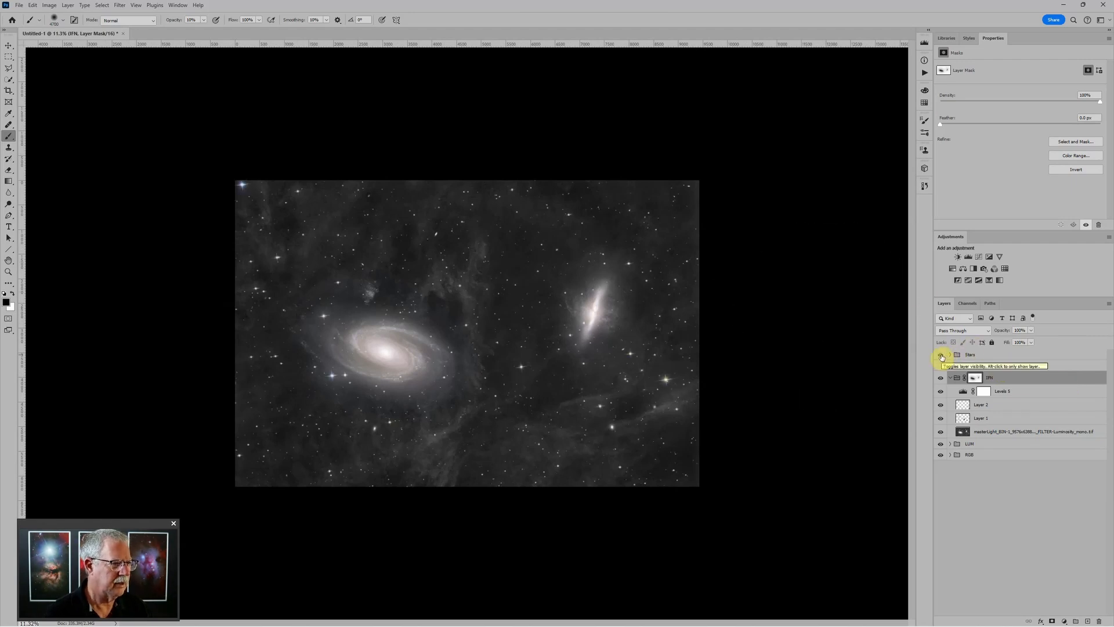
Hide the Stars group and set the LUM group's Levels 3 midtones to 0.62
{"action": "left_click", "coordinate": [942, 356]}
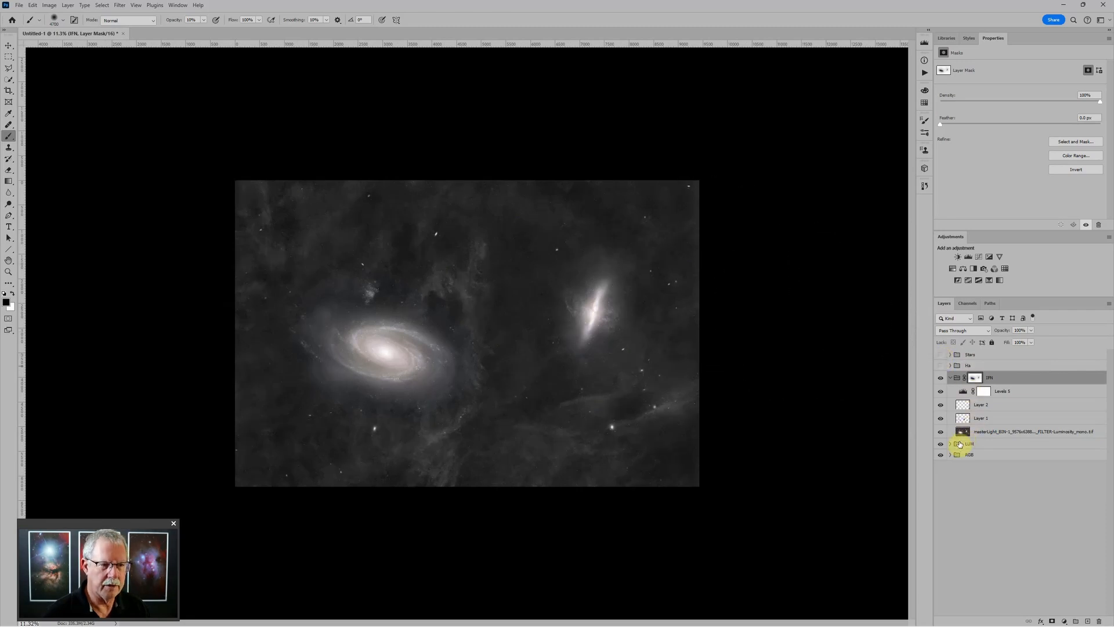
{"action": "left_click", "coordinate": [951, 445]}
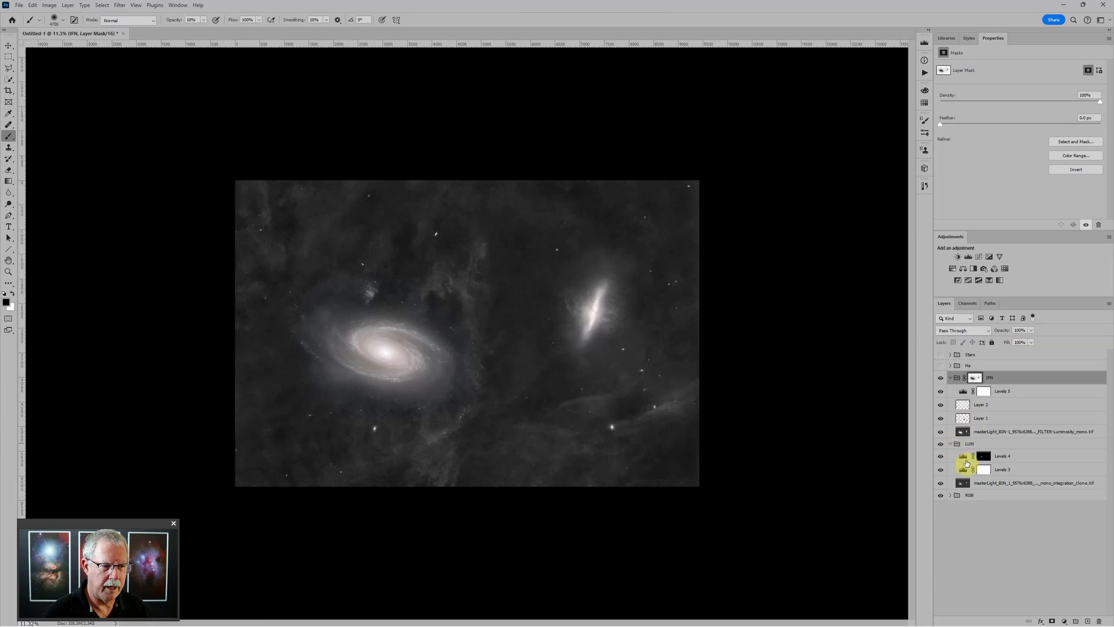
{"action": "left_click", "coordinate": [964, 470]}
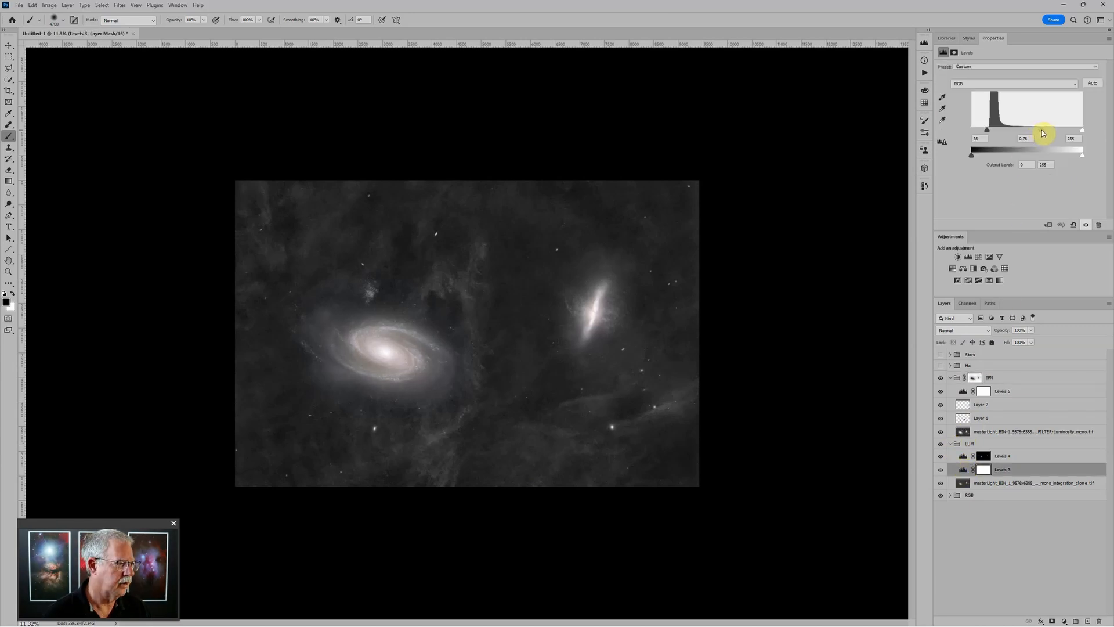
{"action": "left_click_drag", "start_coordinate": [1043, 134], "coordinate": [1049, 132]}
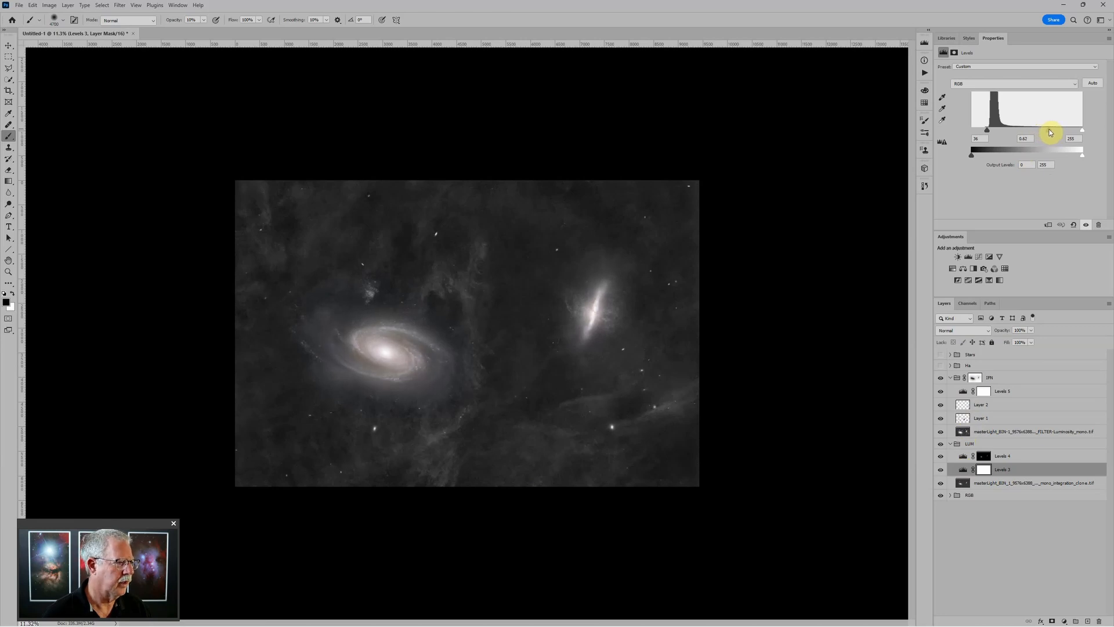
Collapse IFN, make the Ha group visible and select it, zoomed in on the image
{"action": "left_click", "coordinate": [950, 378]}
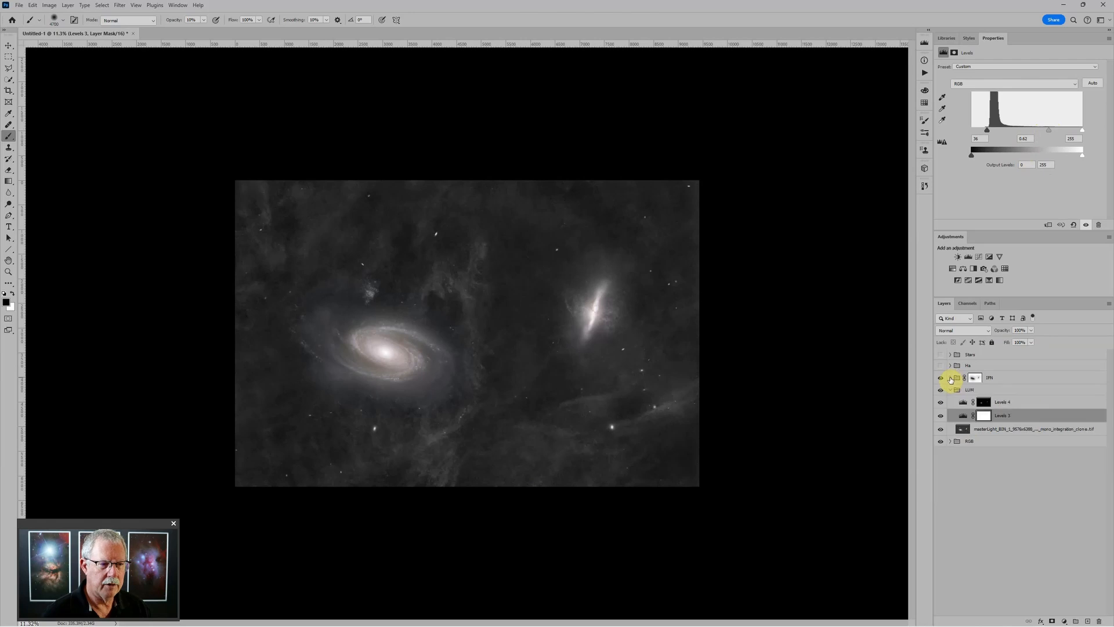
{"action": "left_click", "coordinate": [942, 367]}
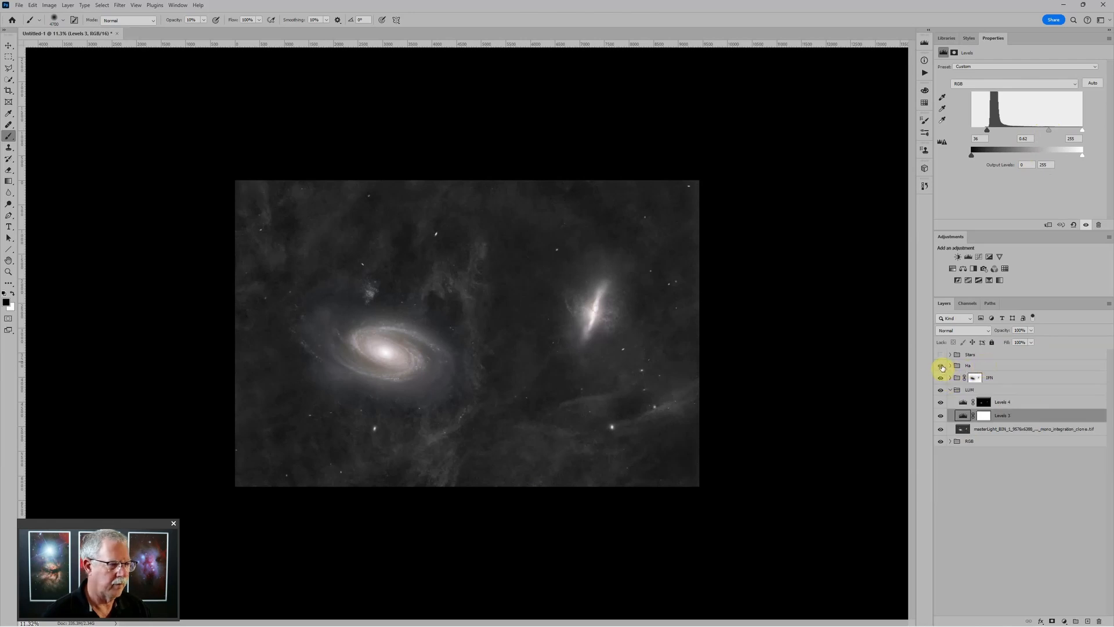
{"action": "key", "text": "ctrl+plus"}
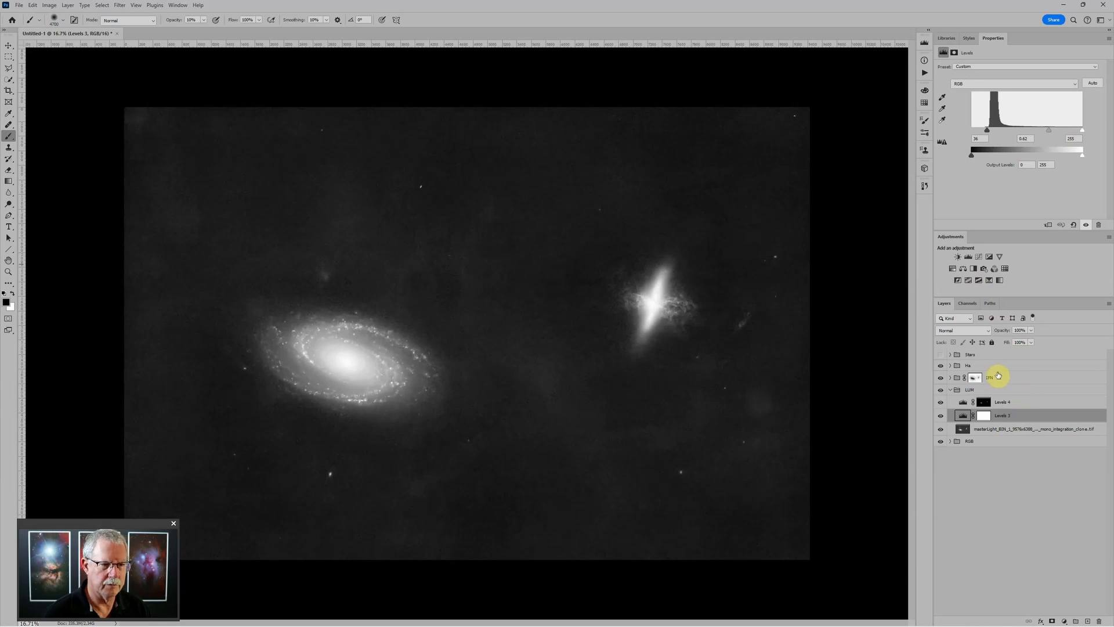
{"action": "left_click", "coordinate": [997, 368]}
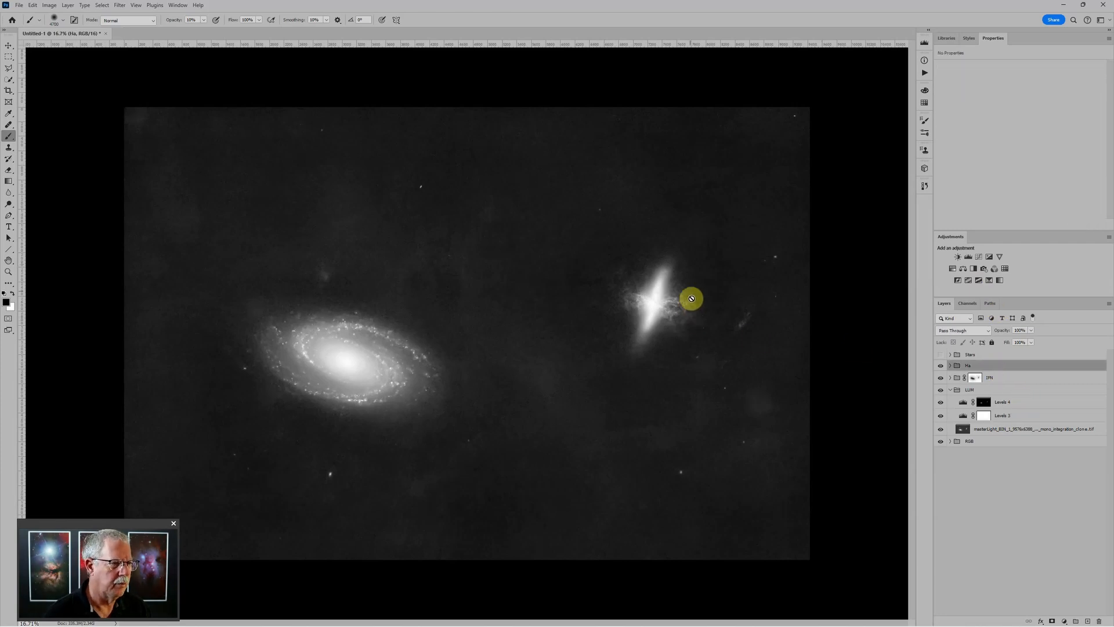
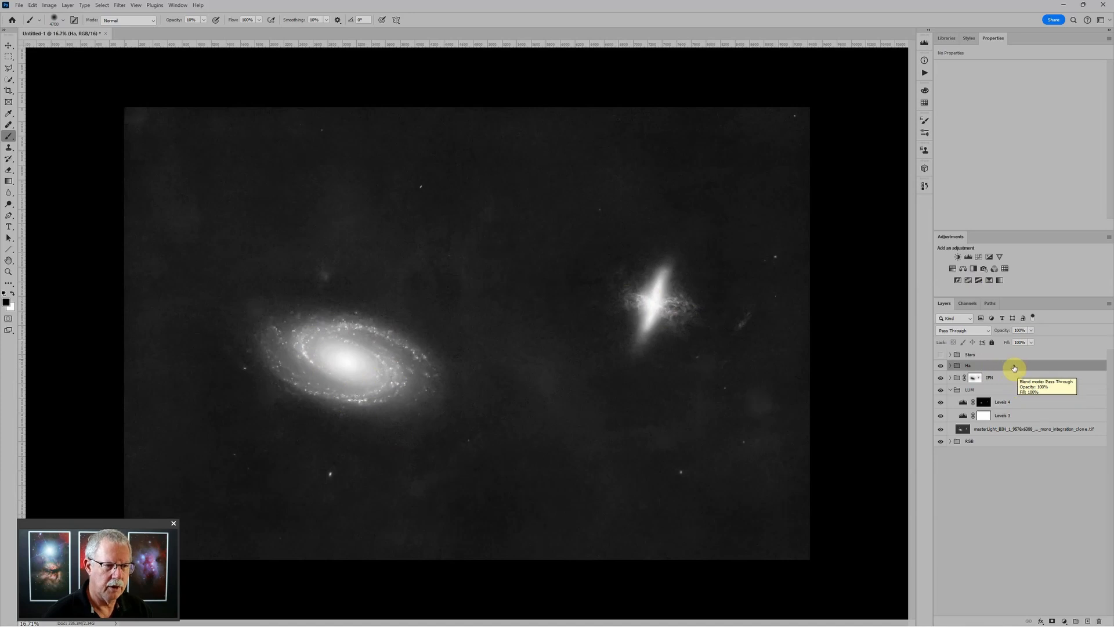
Set the Ha group to Screen with G and B channels unchecked so only red blends
{"action": "left_click", "coordinate": [964, 330]}
{"action": "scroll", "coordinate": [959, 364], "scroll_direction": "down", "scroll_amount": 2}
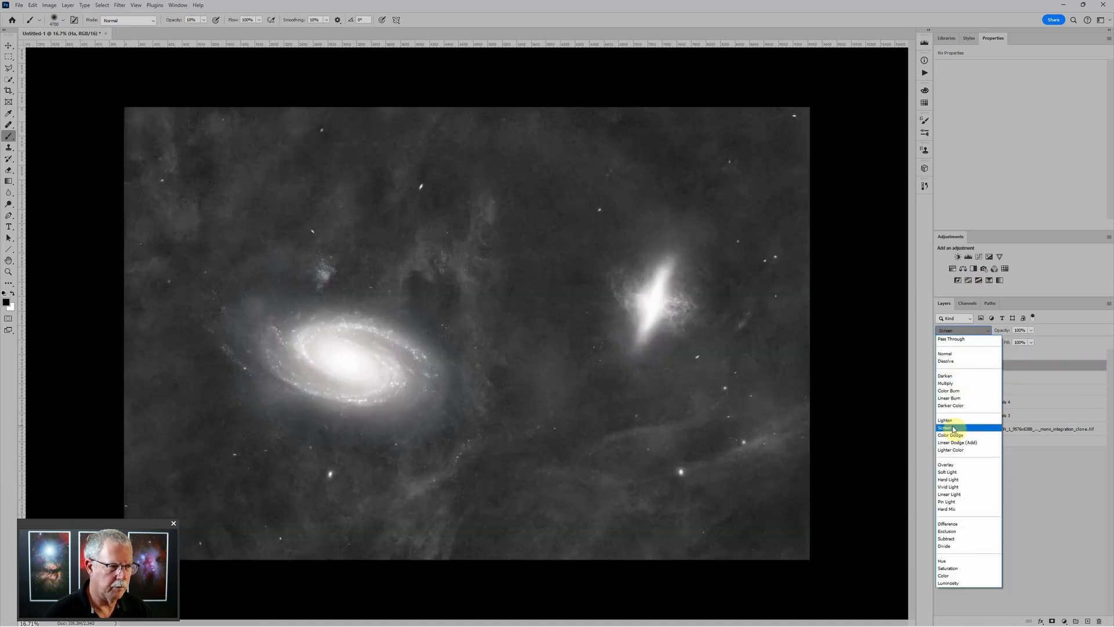
{"action": "left_click", "coordinate": [954, 429]}
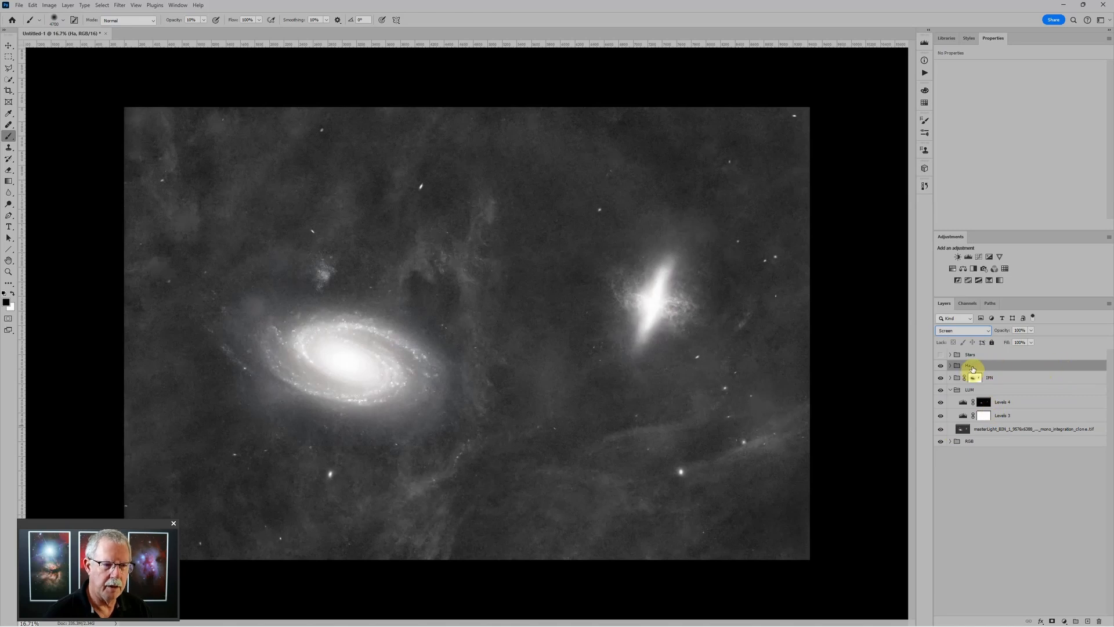
{"action": "double_click", "coordinate": [1002, 366]}
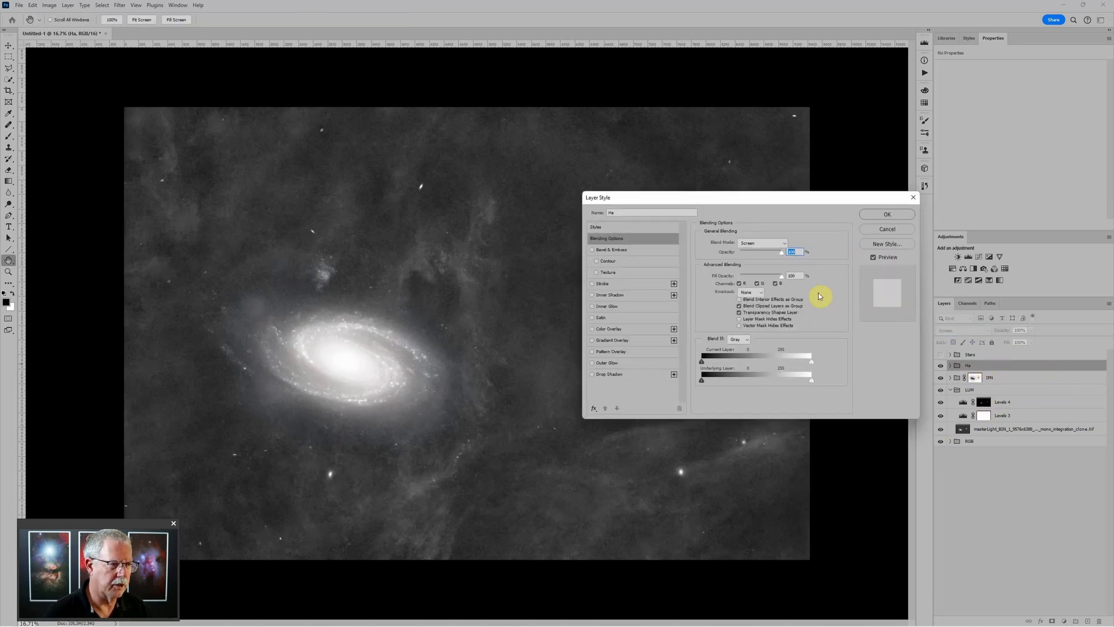
{"action": "left_click", "coordinate": [757, 283]}
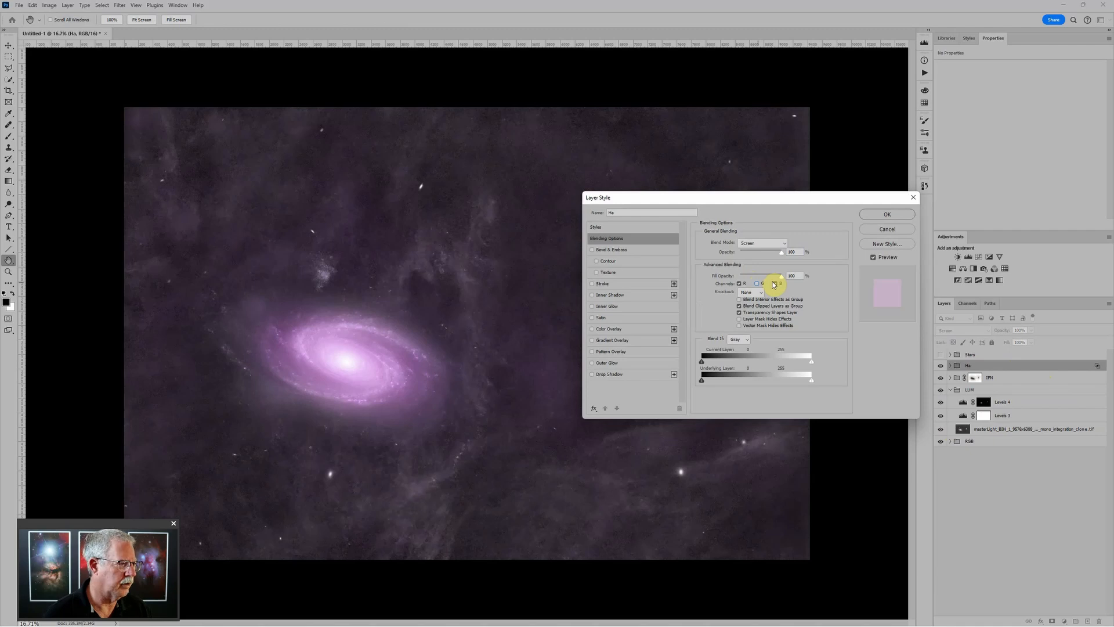
{"action": "left_click", "coordinate": [776, 284]}
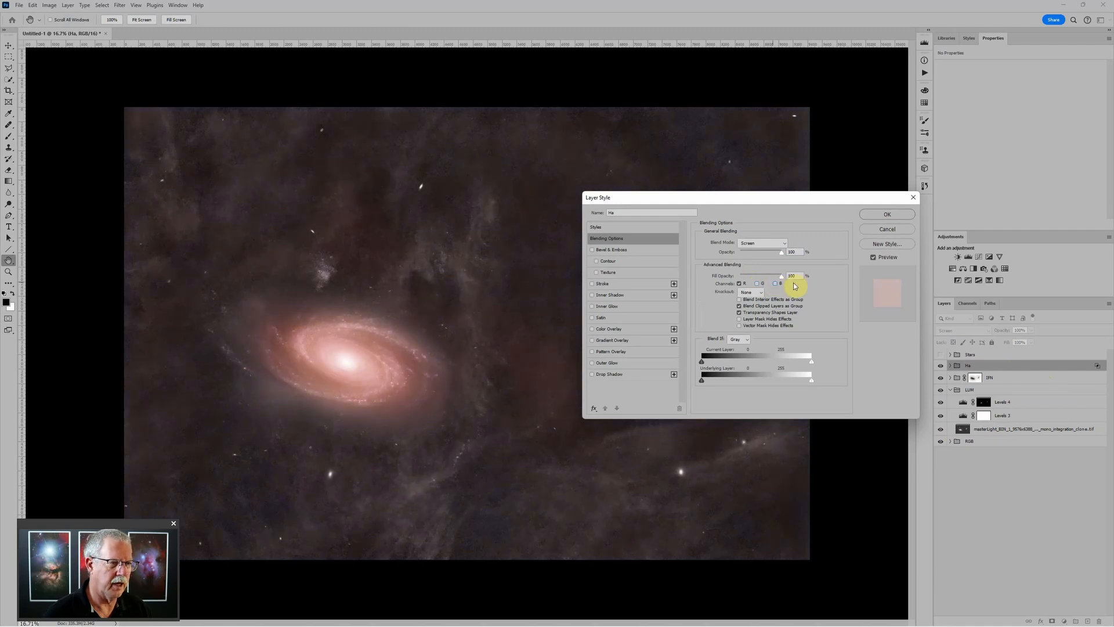
{"action": "left_click", "coordinate": [886, 214]}
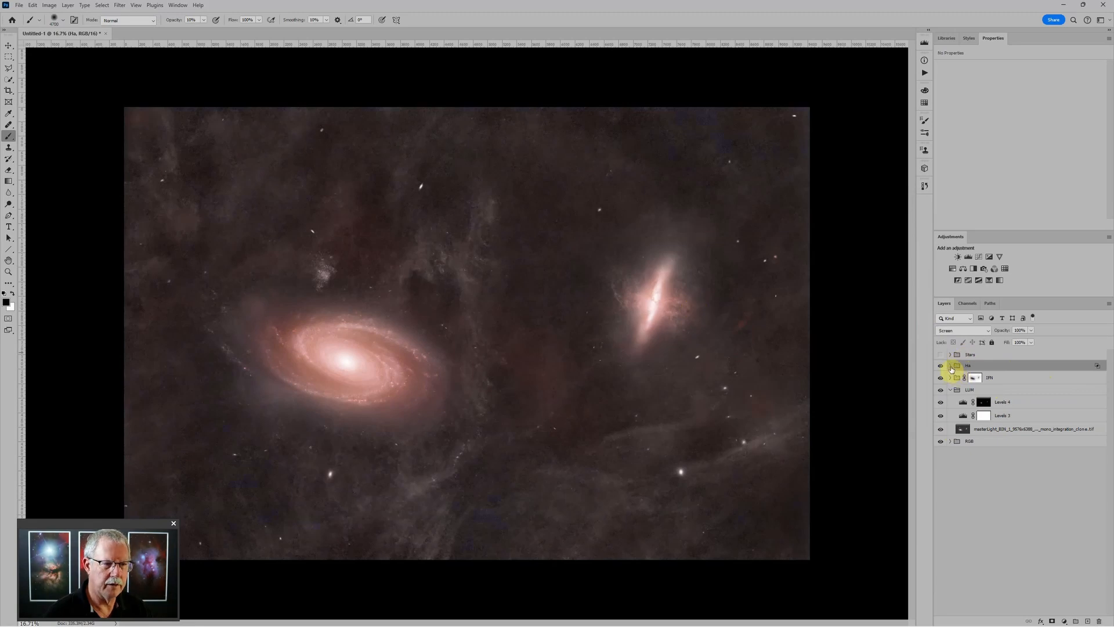
{"action": "left_click", "coordinate": [950, 365]}
Add a Levels adjustment above the Hydrogen layer with black point 43 and midtones about 1.07
{"action": "left_click", "coordinate": [961, 380]}
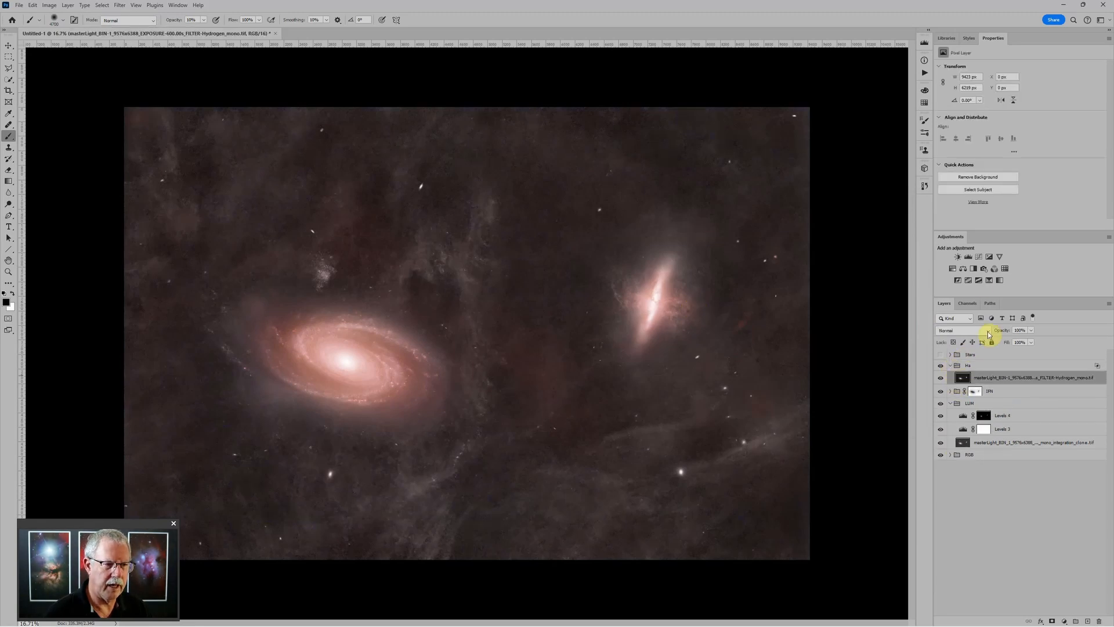
{"action": "left_click", "coordinate": [969, 256]}
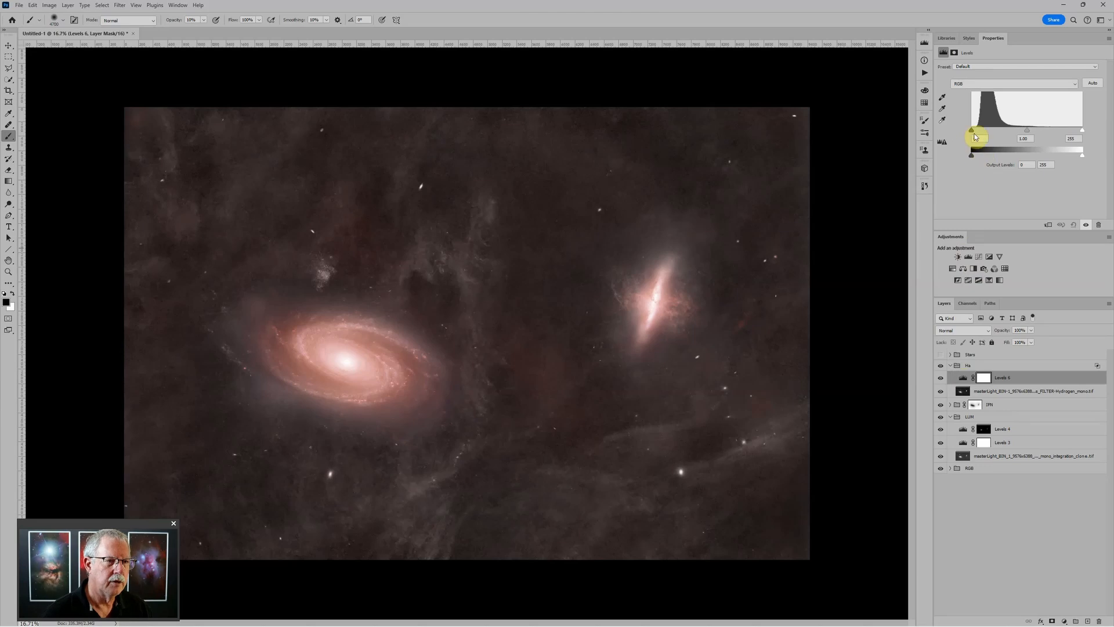
{"action": "left_click_drag", "start_coordinate": [991, 129], "coordinate": [990, 129]}
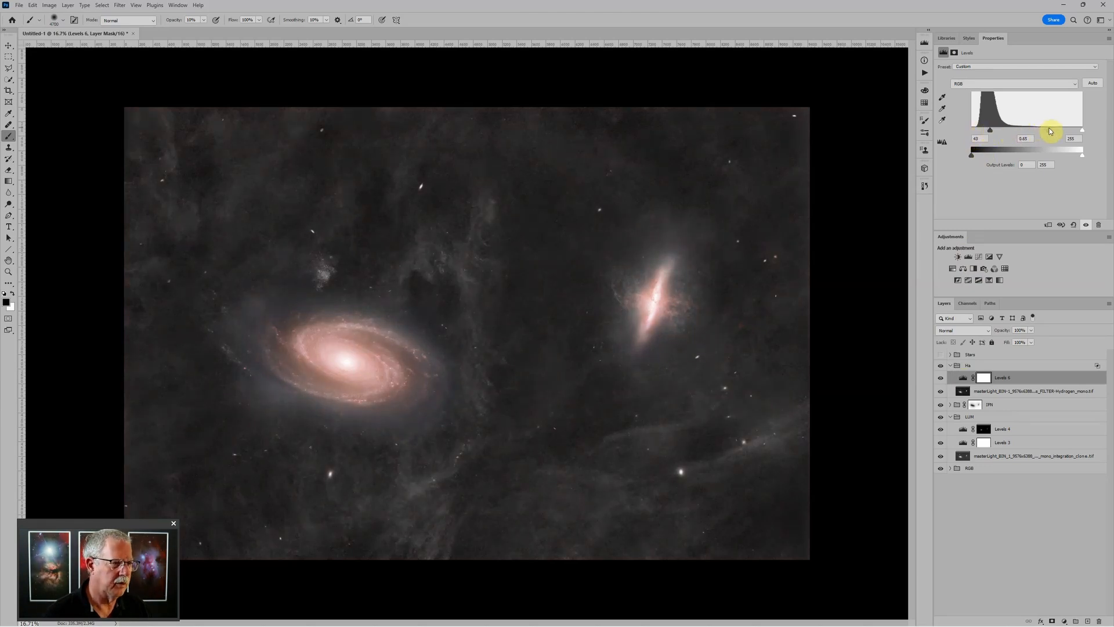
{"action": "mouse_move", "coordinate": [1031, 132]}
{"action": "left_mouse_down"}
{"action": "mouse_move", "coordinate": [1046, 134]}
{"action": "mouse_move", "coordinate": [1035, 133]}
{"action": "left_mouse_up"}
{"action": "scroll", "coordinate": [385, 406], "scroll_direction": "up", "scroll_amount": 2}
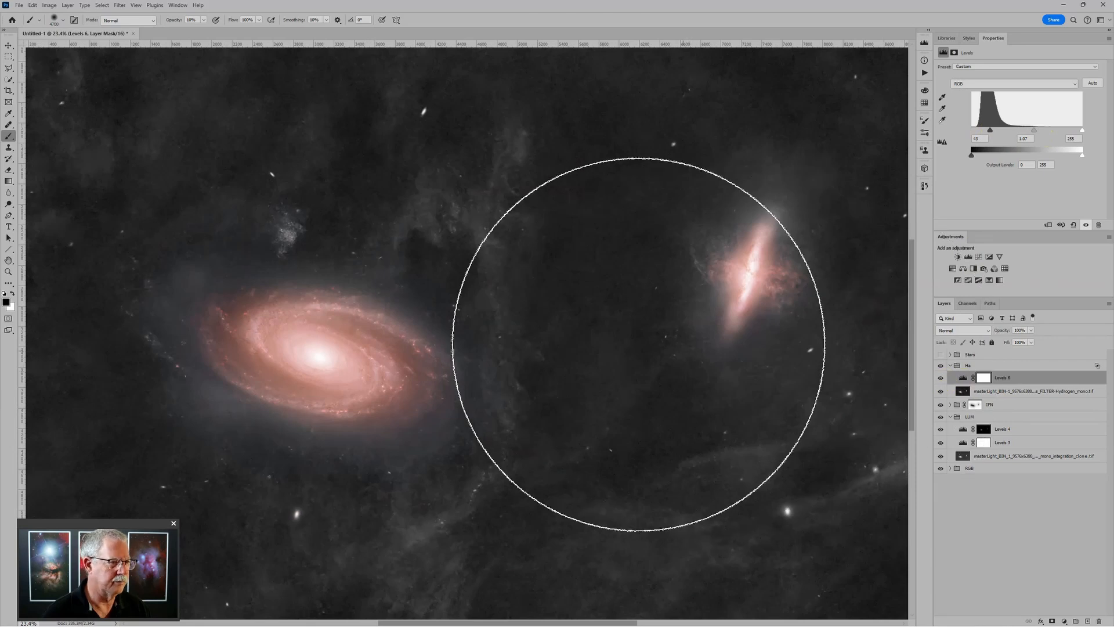
{"action": "scroll", "coordinate": [716, 313], "scroll_direction": "down", "scroll_amount": 2}
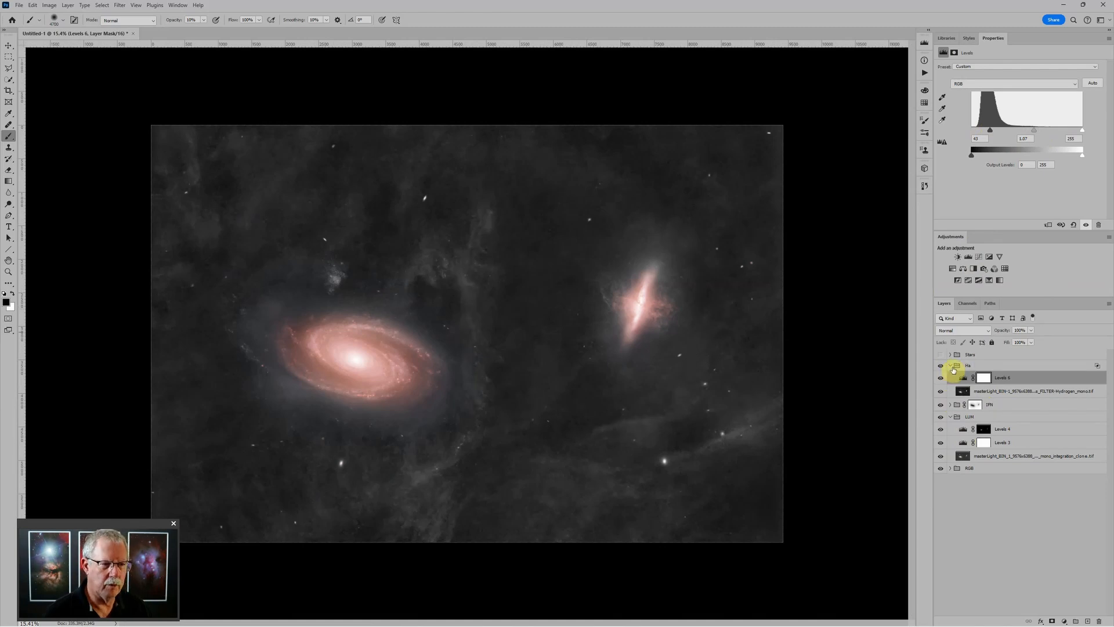
Hide Levels 6 and the Ha group, then solo the Image06.tif layer in the RGB group
{"action": "left_click", "coordinate": [942, 379]}
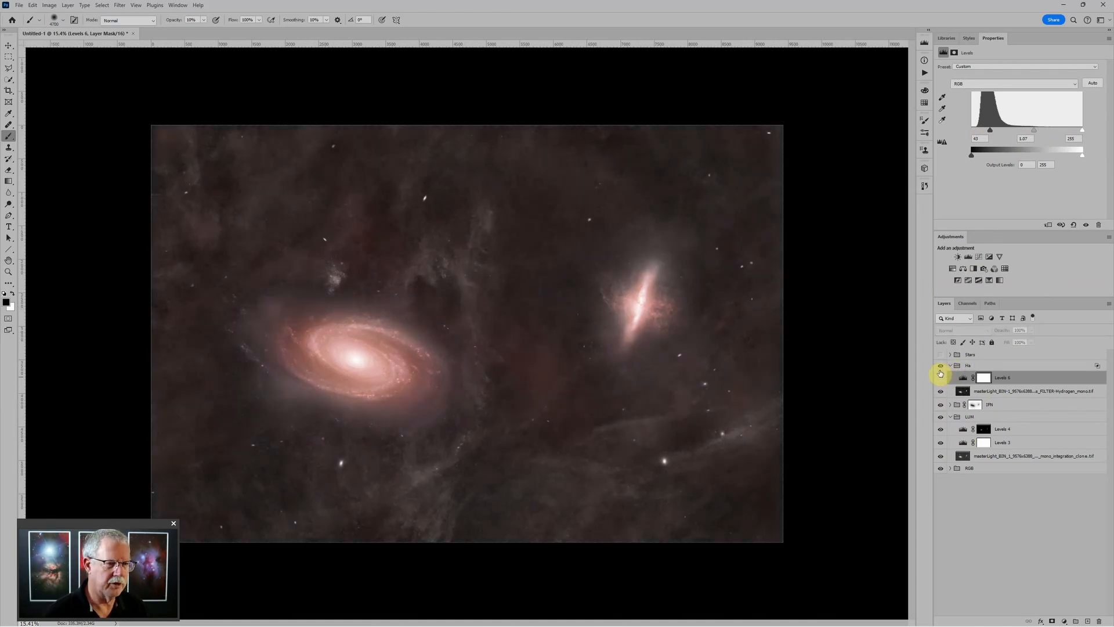
{"action": "left_click", "coordinate": [941, 367]}
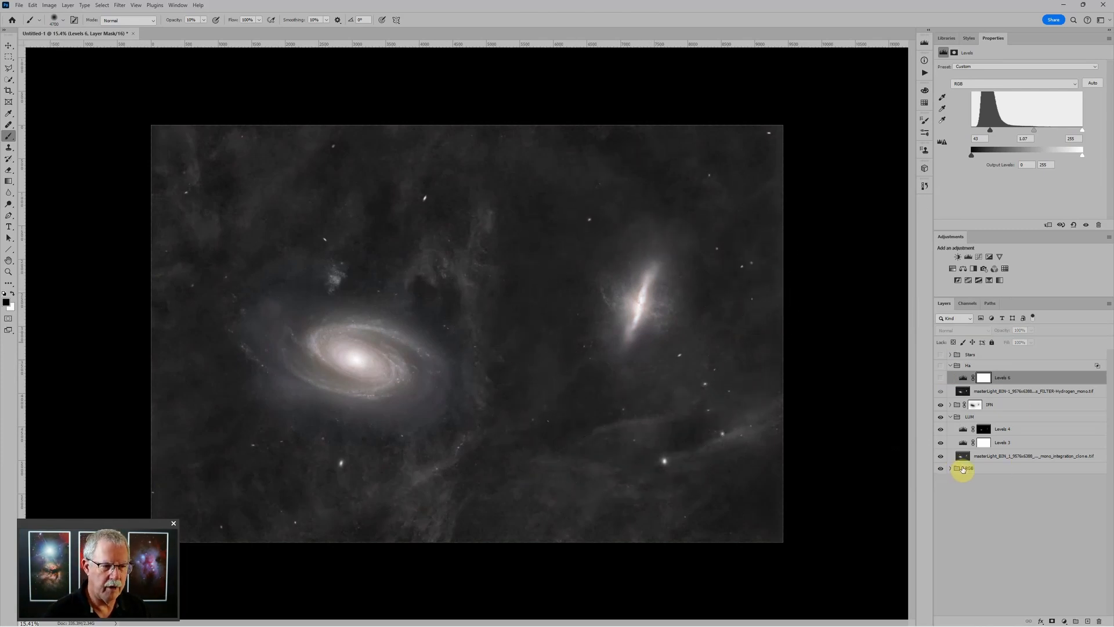
{"action": "left_click", "coordinate": [957, 469]}
{"action": "left_click", "coordinate": [951, 468]}
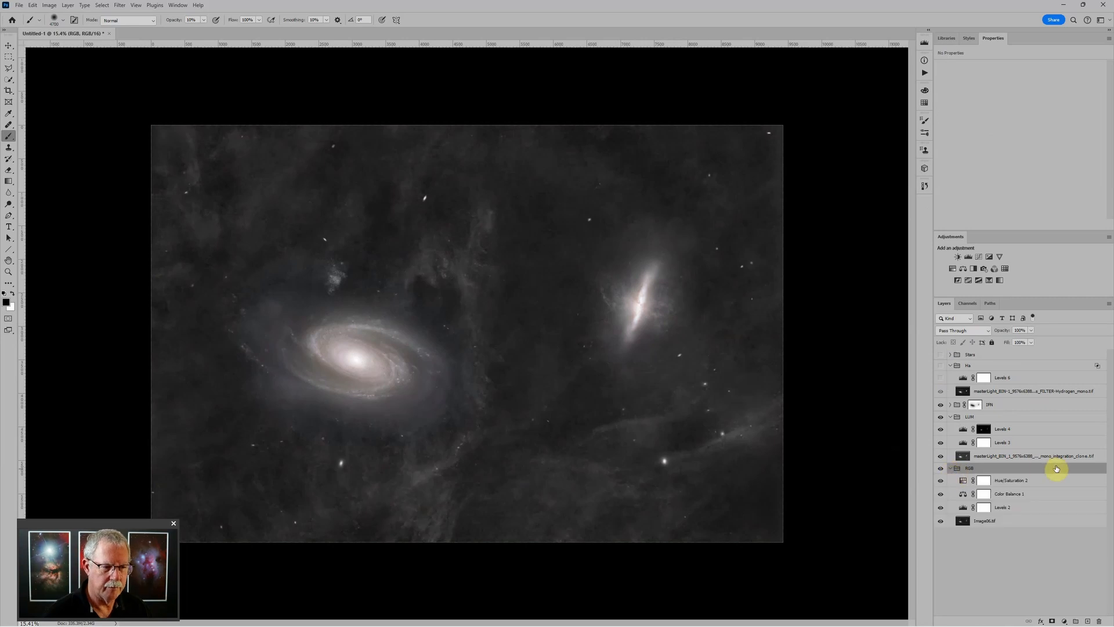
{"action": "left_click", "coordinate": [999, 522]}
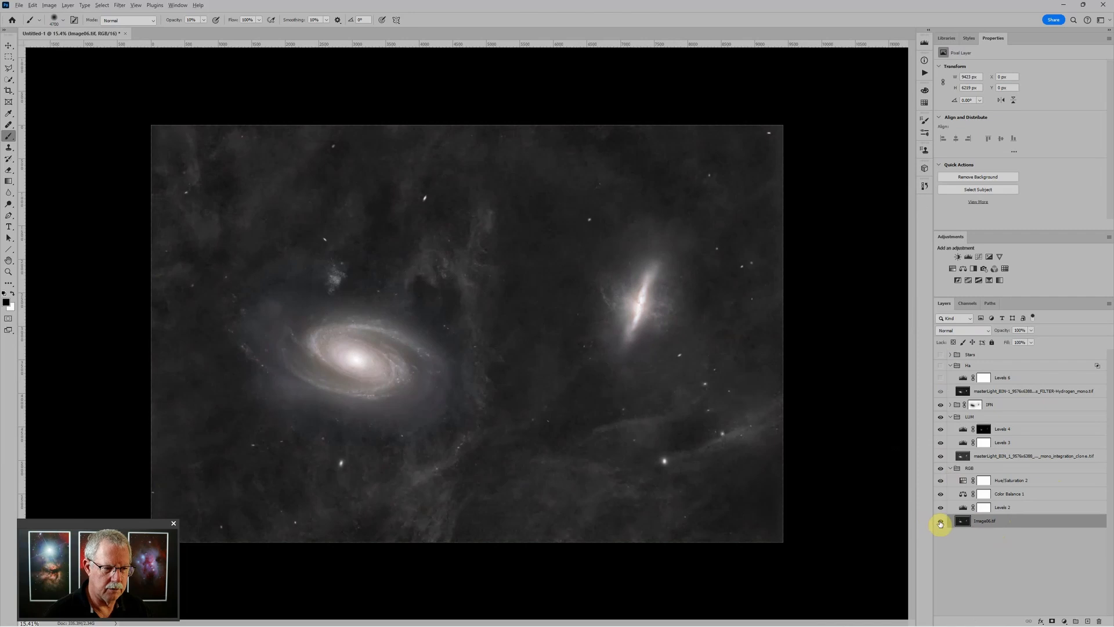
{"action": "left_click", "coordinate": [941, 523], "text": "alt"}
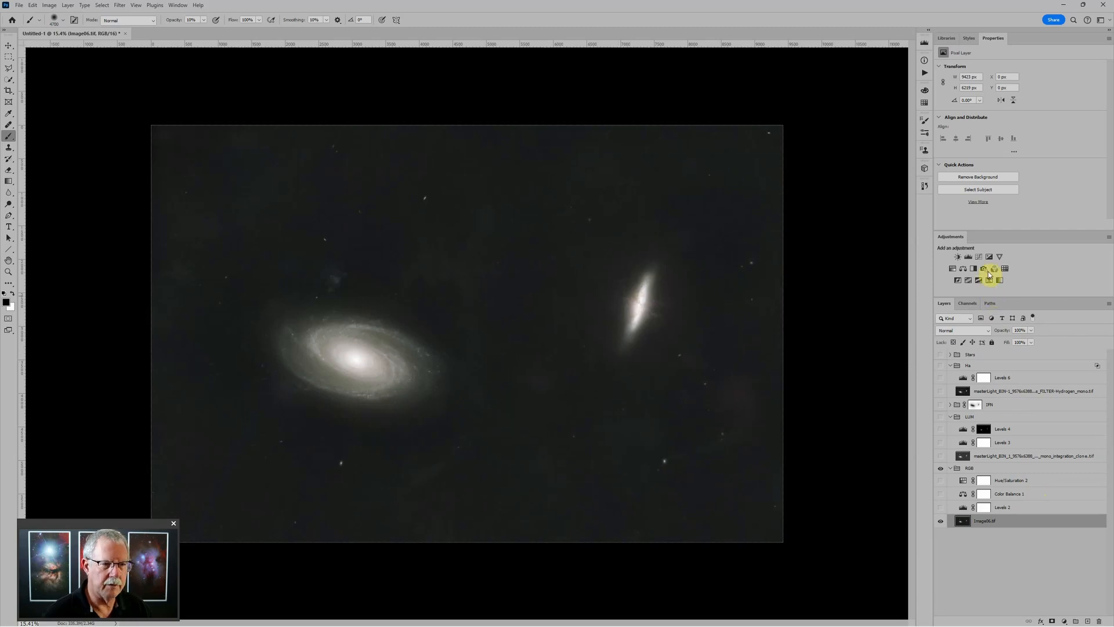
View image06.tif's Red channel alone and load it as a selection
{"action": "left_click", "coordinate": [968, 304]}
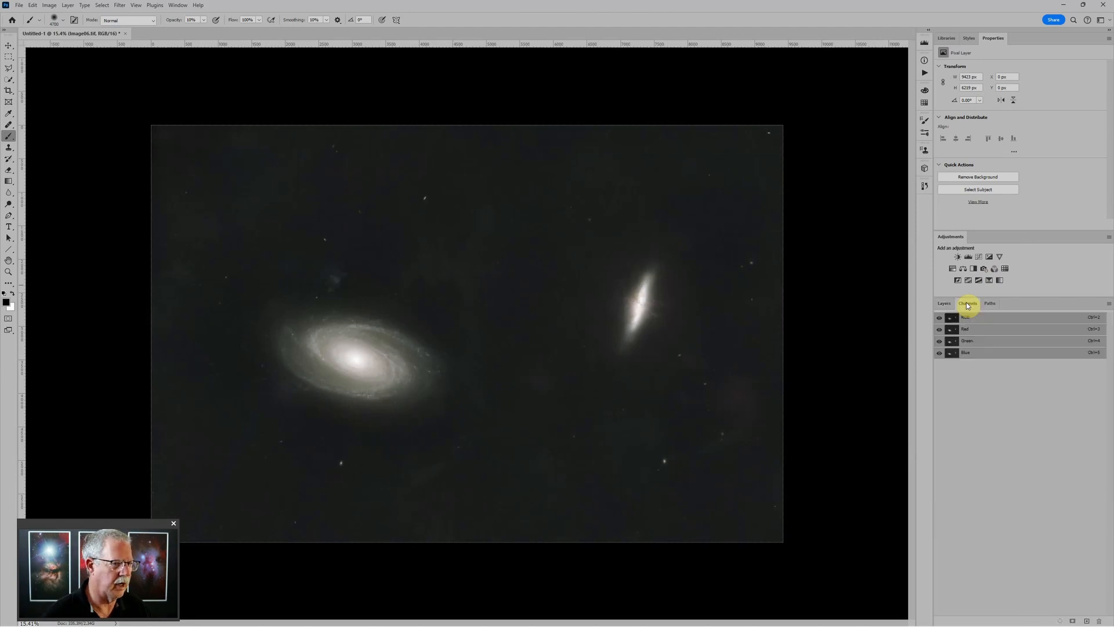
{"action": "left_click", "coordinate": [960, 329]}
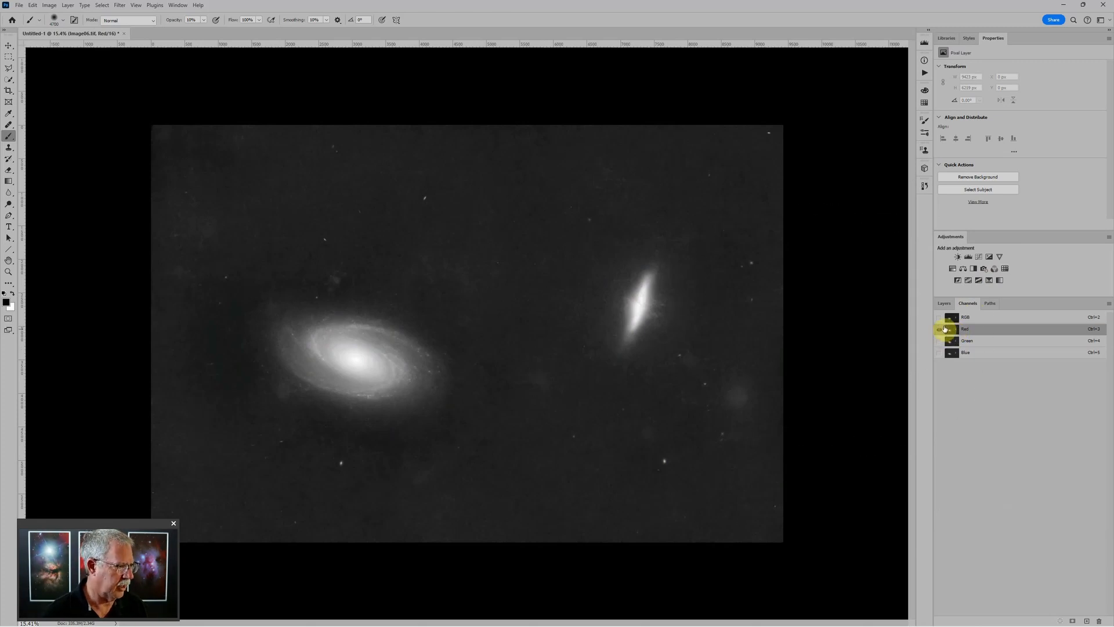
{"action": "left_click", "coordinate": [946, 330], "text": "ctrl"}
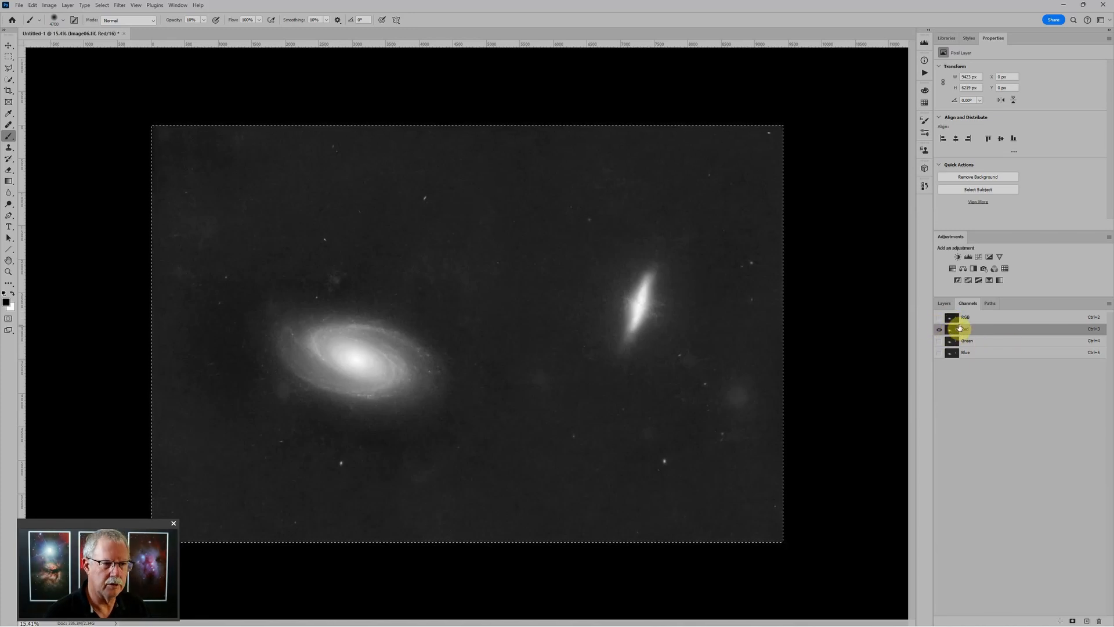
{"action": "left_click", "coordinate": [953, 319]}
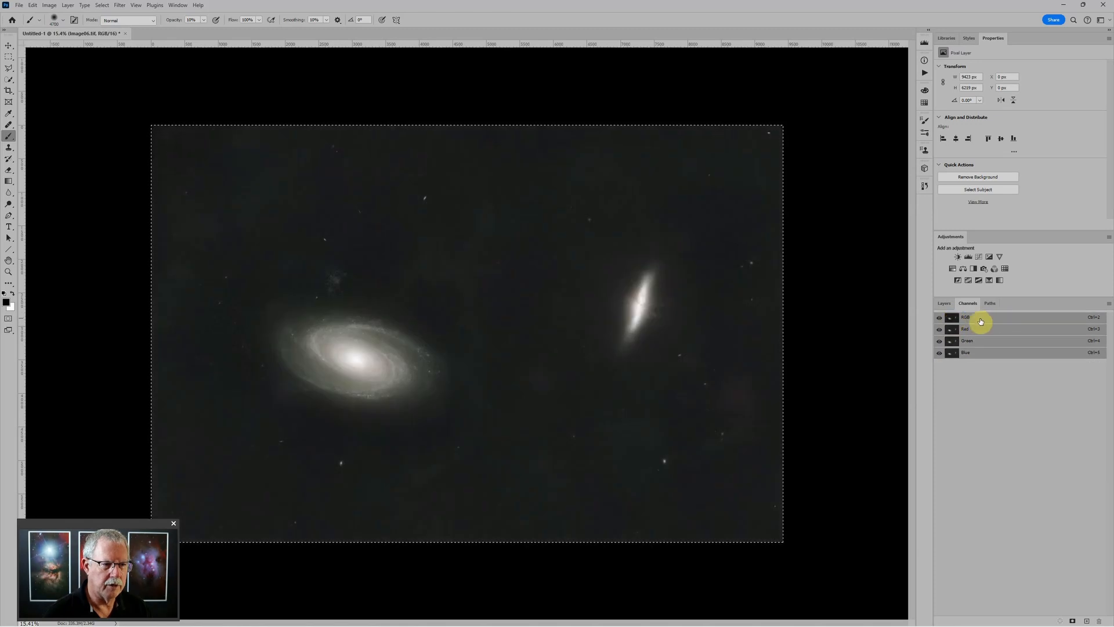
{"action": "left_click", "coordinate": [945, 303]}
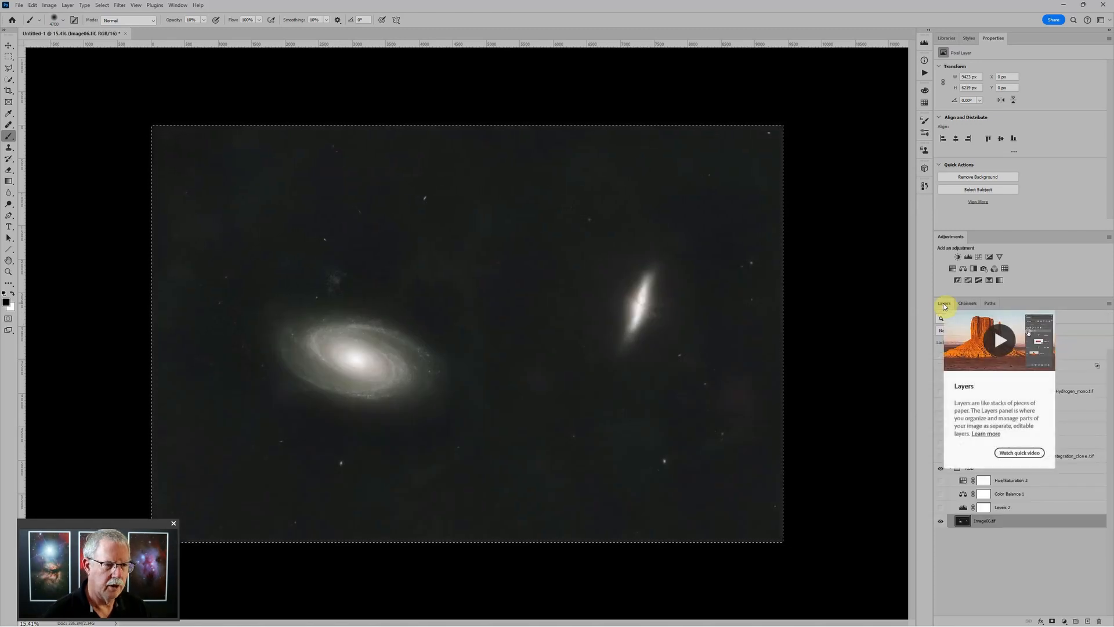
Restore visibility of all layers and the Ha group, selecting the Hydrogen layer
{"action": "left_click", "coordinate": [1050, 552]}
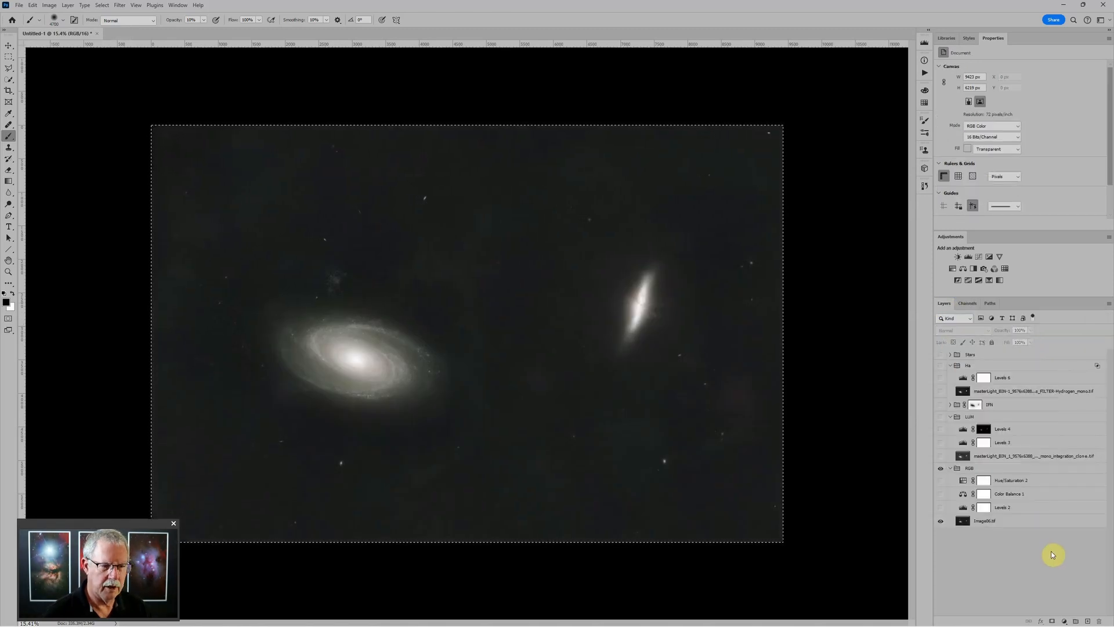
{"action": "left_click", "coordinate": [941, 520], "text": "alt"}
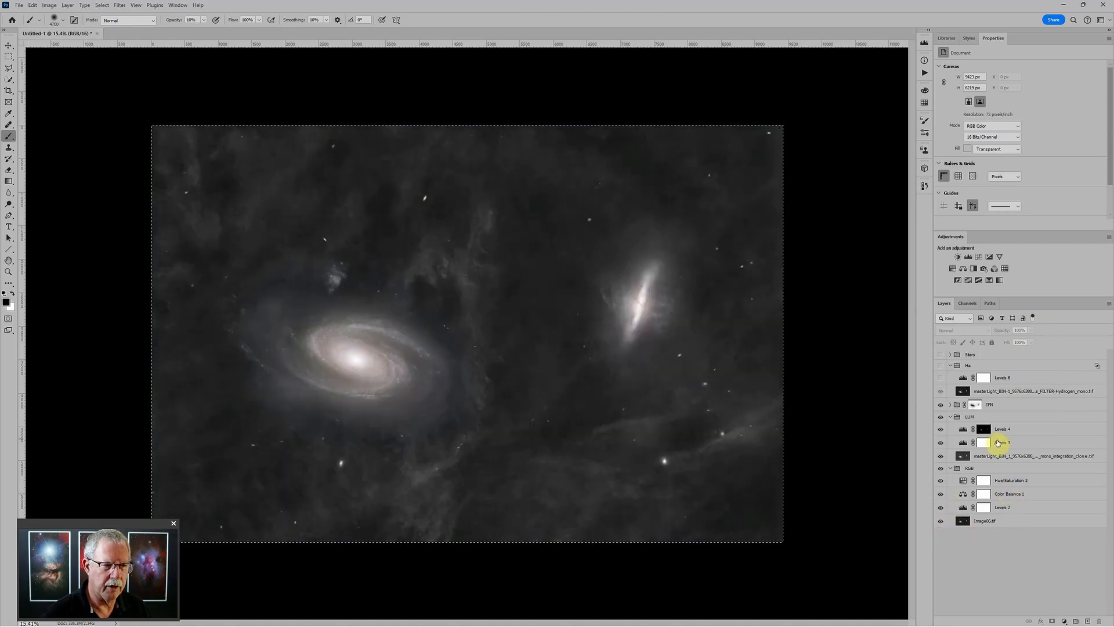
{"action": "left_click", "coordinate": [941, 366]}
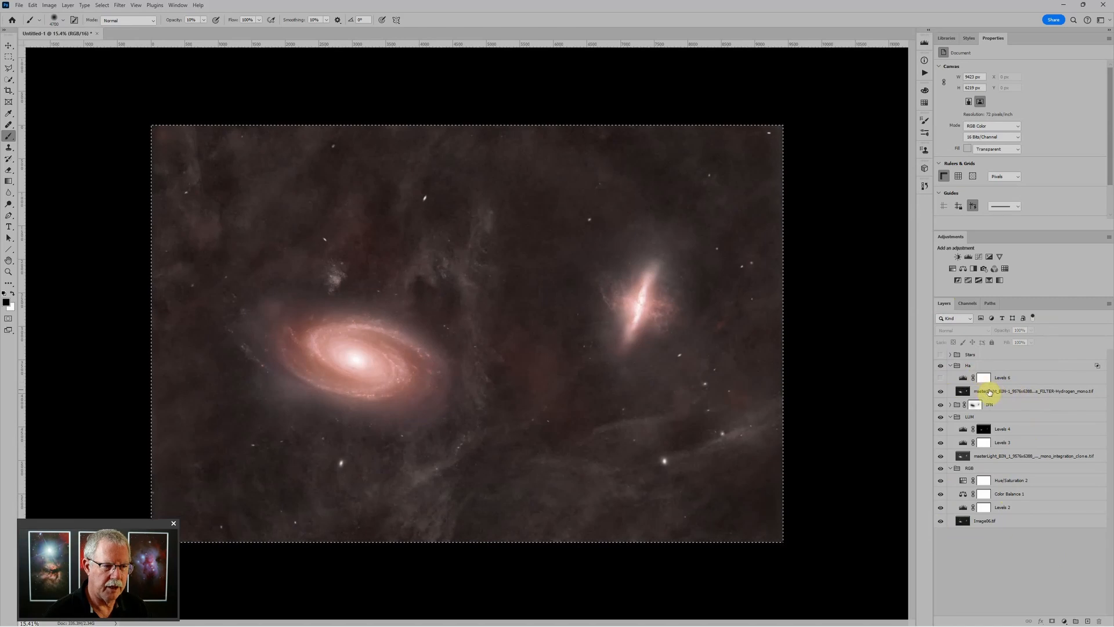
{"action": "left_click", "coordinate": [990, 392]}
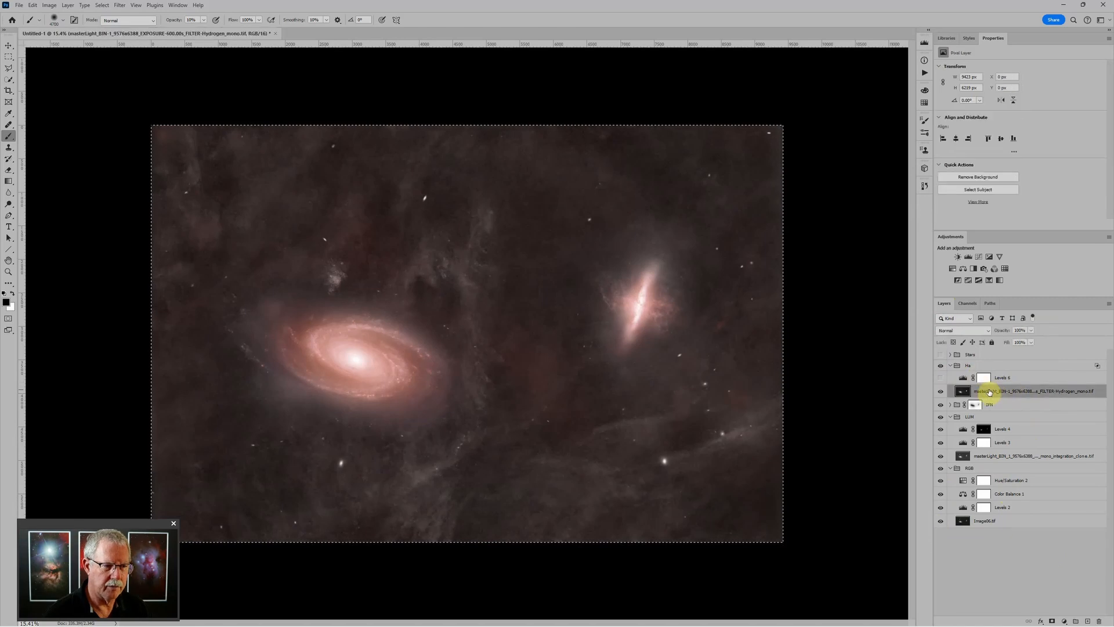
Paste the copied image into a new Layer 3 above Hydrogen and make it visible
{"action": "left_click", "coordinate": [1088, 621]}
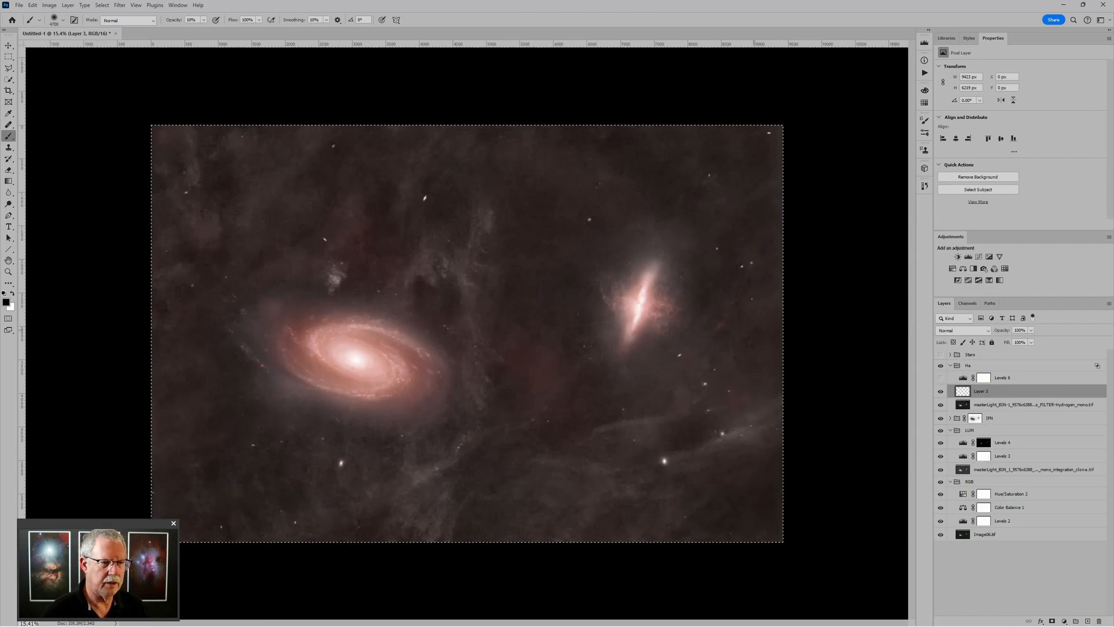
{"action": "key", "text": "ctrl+v"}
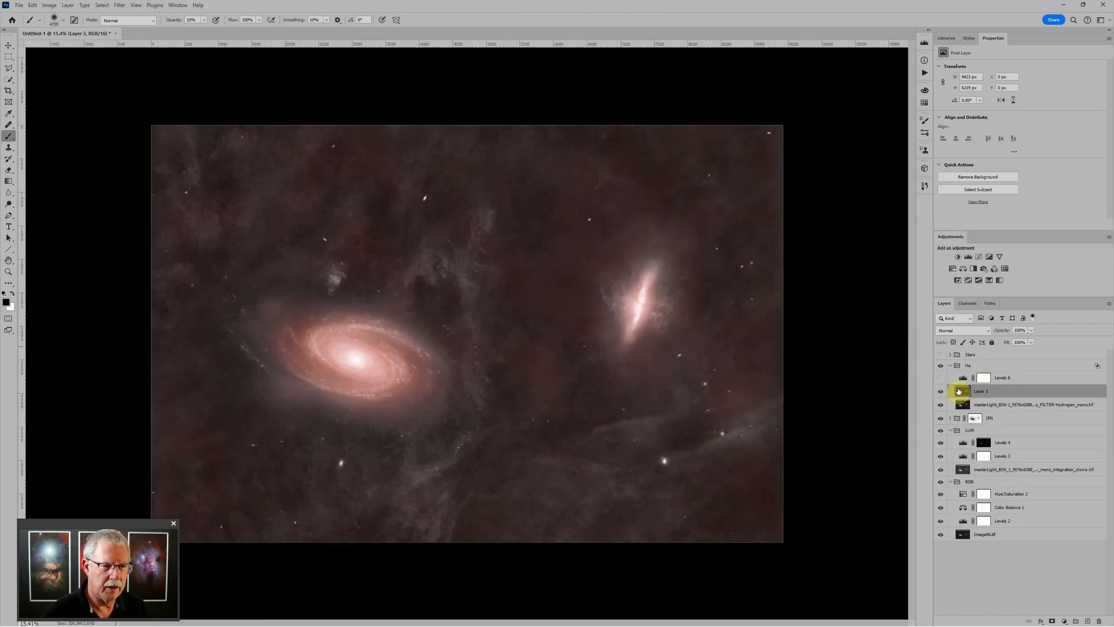
{"action": "scroll", "coordinate": [604, 262], "scroll_direction": "up", "scroll_amount": 3}
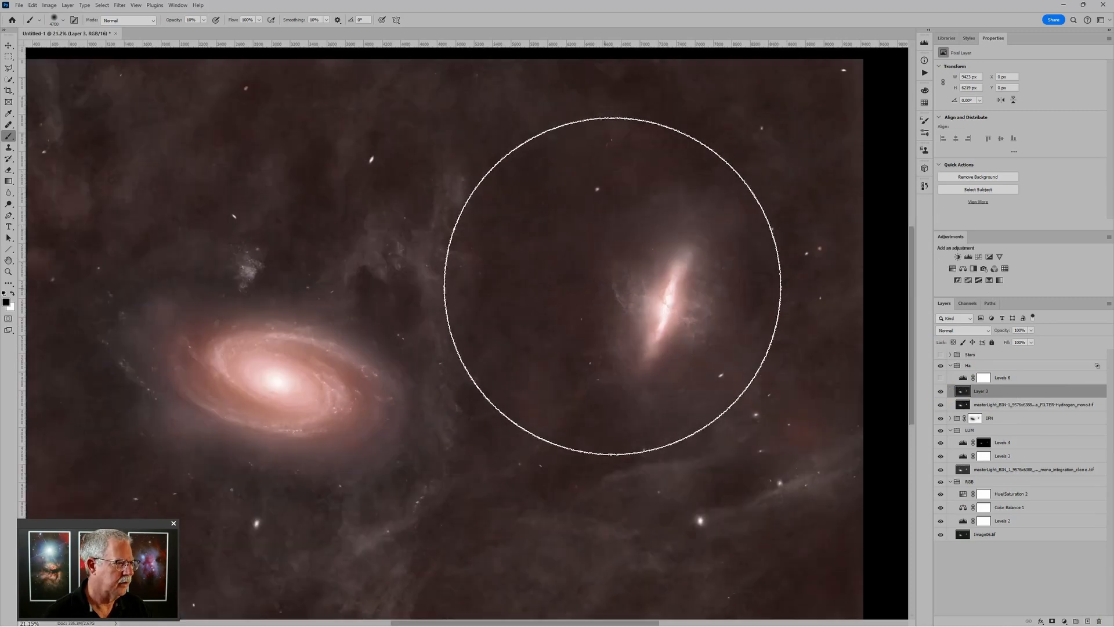
{"action": "left_click", "coordinate": [941, 392]}
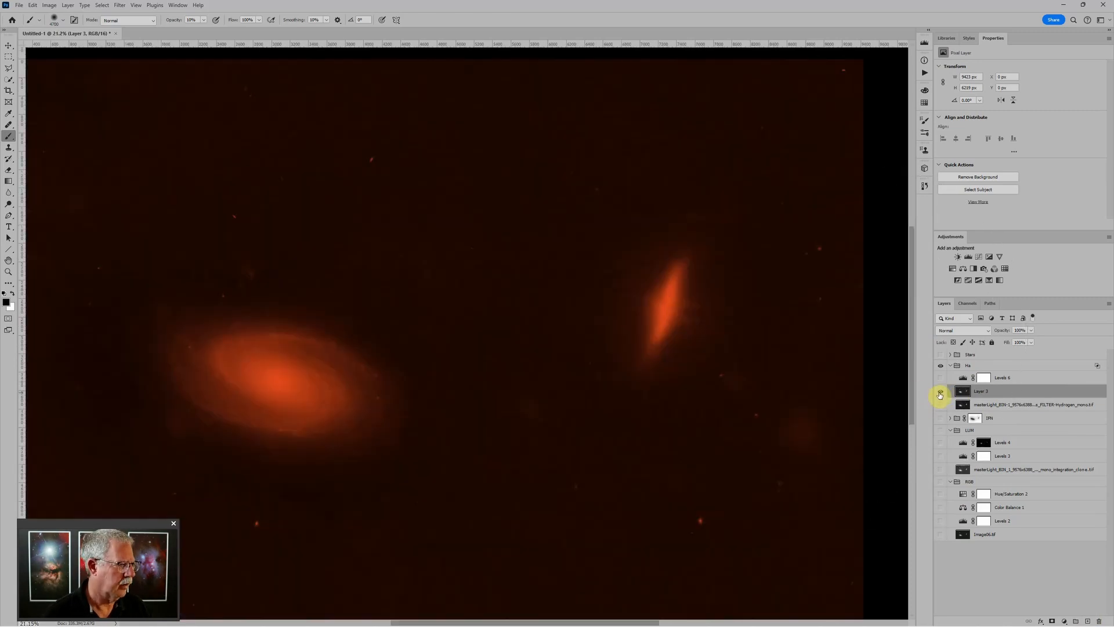
{"action": "scroll", "coordinate": [821, 348], "scroll_direction": "down", "scroll_amount": 3}
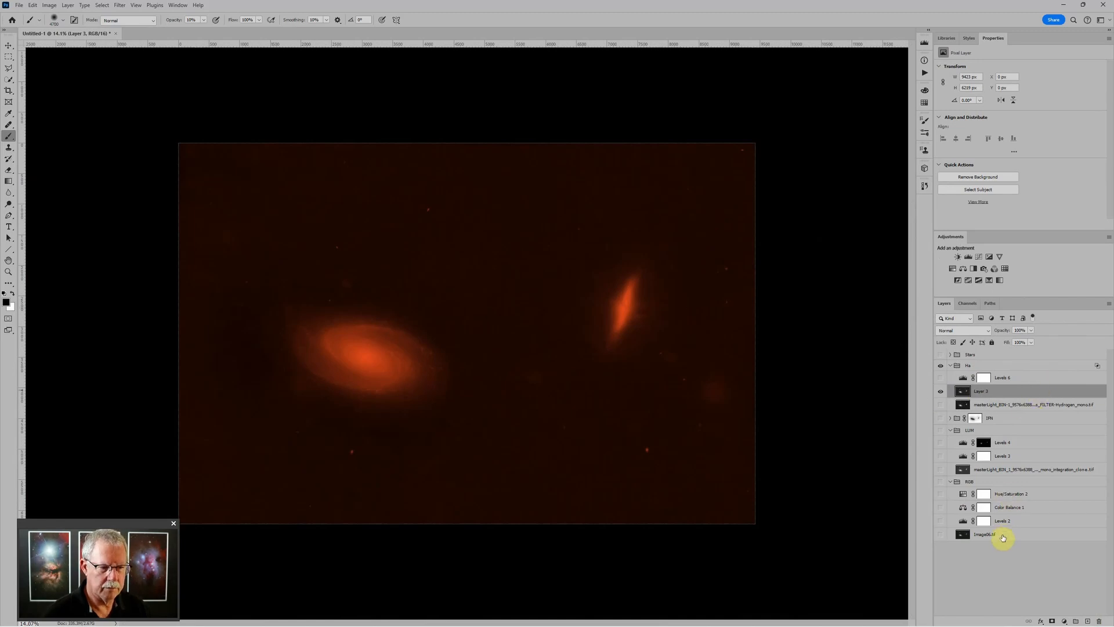
Re-enable the G and B channels in the Ha group's blending options
{"action": "double_click", "coordinate": [985, 366]}
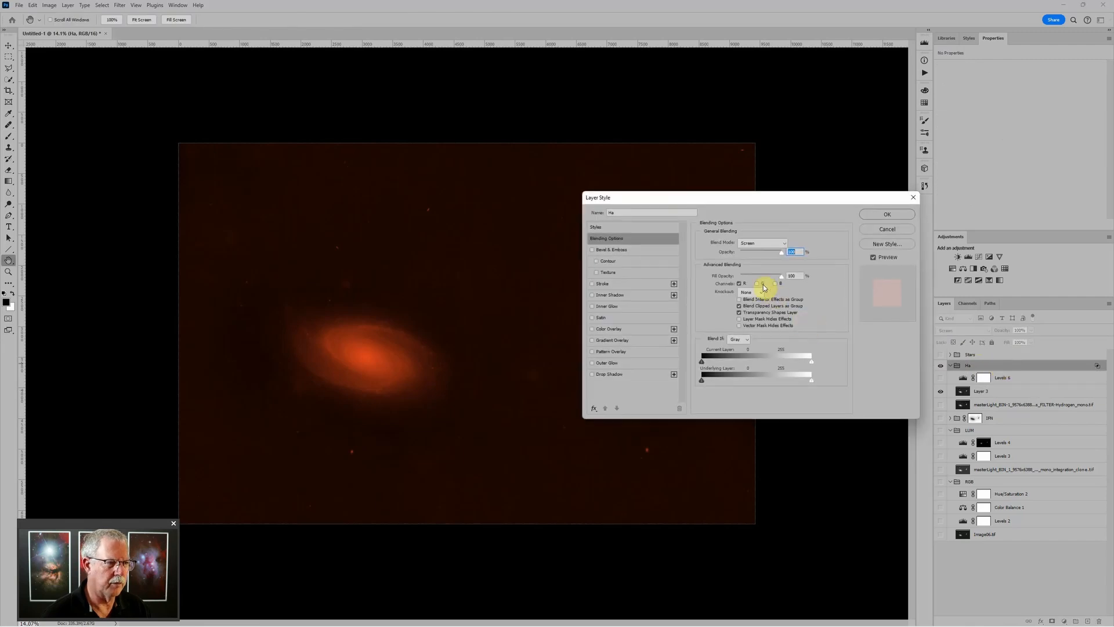
{"action": "left_click", "coordinate": [761, 284]}
{"action": "left_click", "coordinate": [777, 284]}
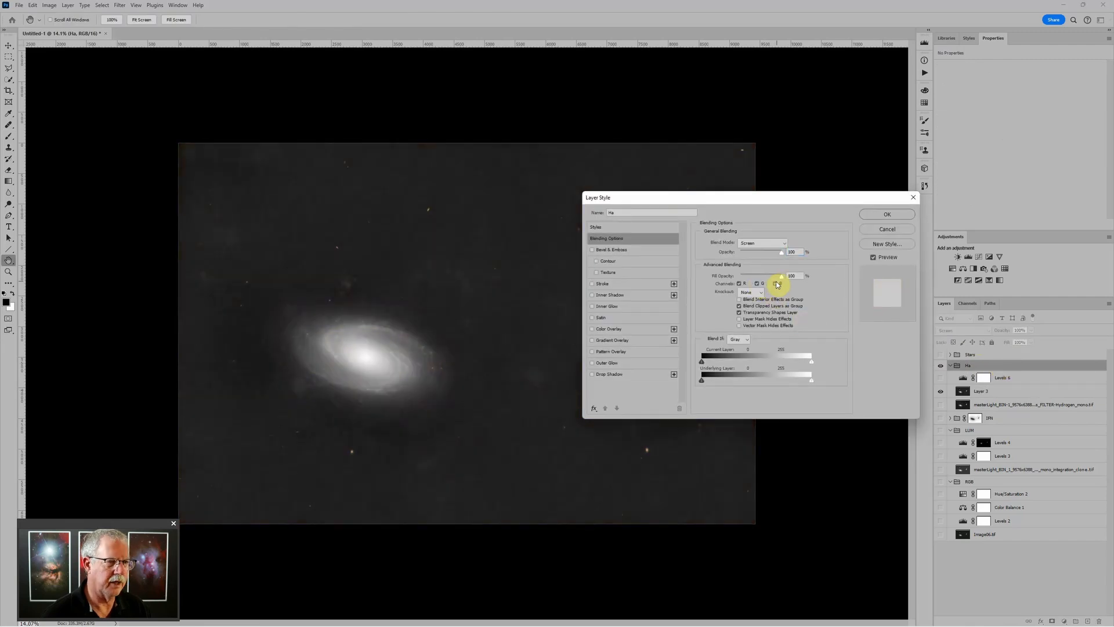
{"action": "left_click", "coordinate": [776, 284]}
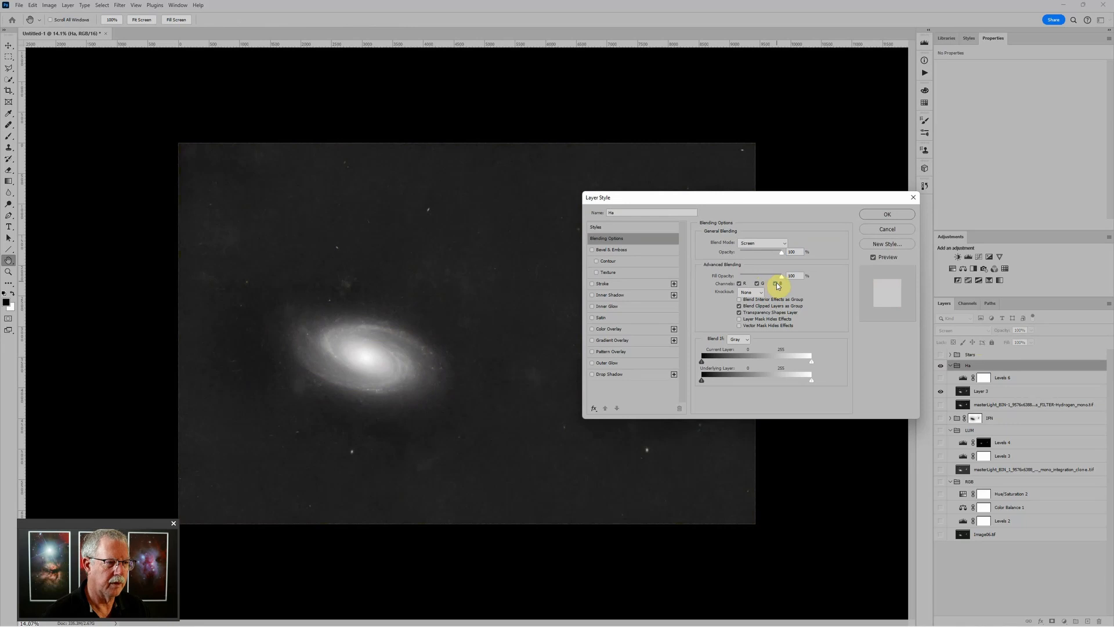
{"action": "left_click", "coordinate": [777, 283]}
{"action": "left_click", "coordinate": [777, 284]}
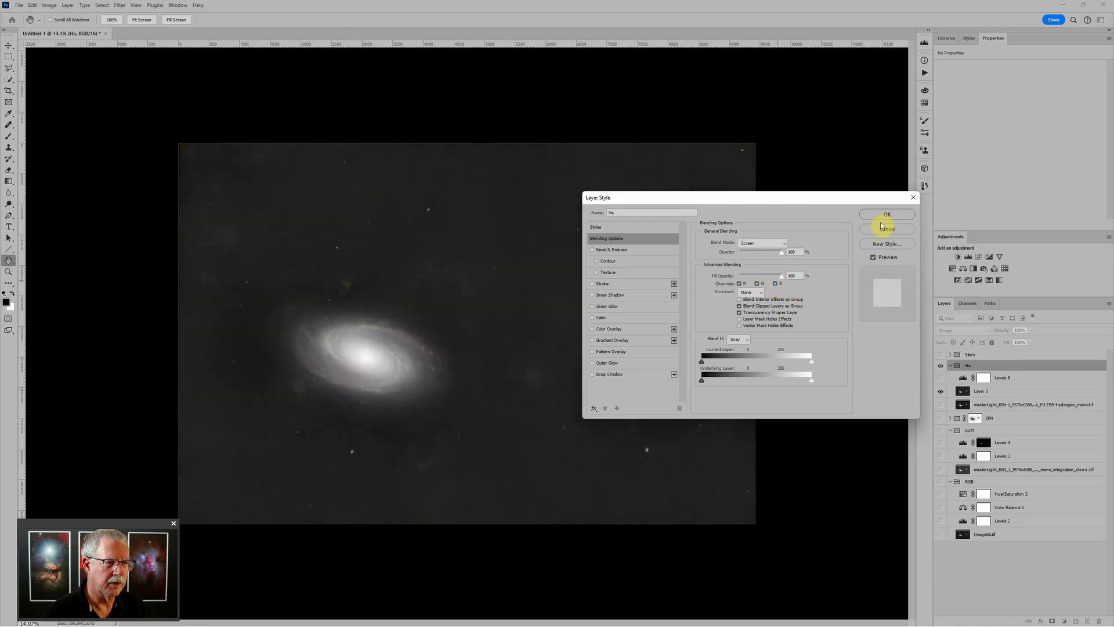
{"action": "left_click", "coordinate": [886, 215]}
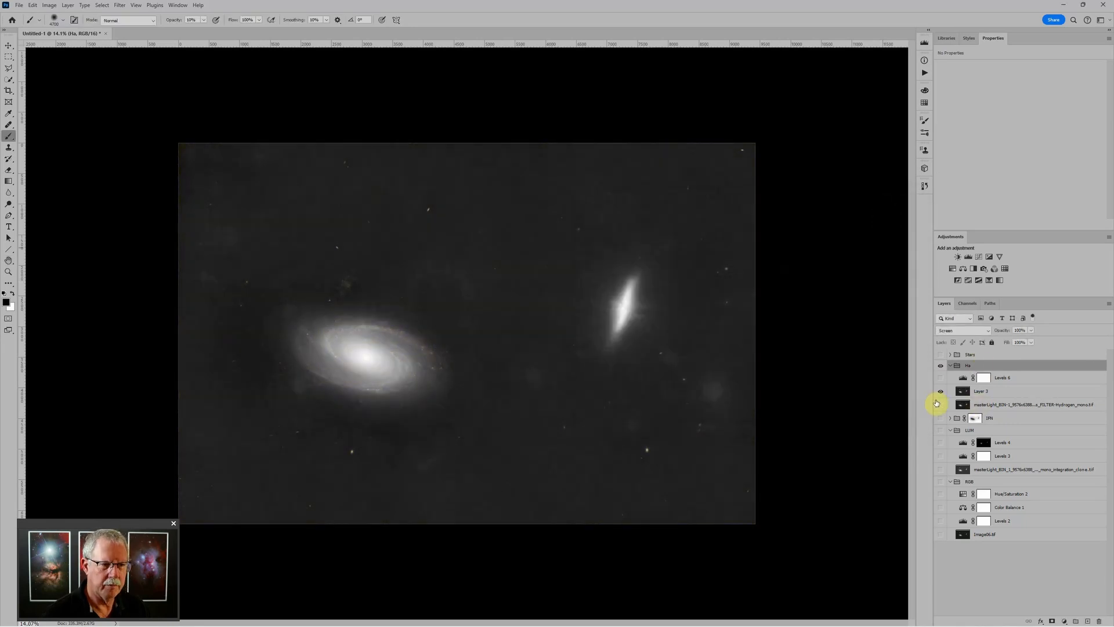
Compare the image with and without Layer 3, leaving it visible and selected
{"action": "left_click", "coordinate": [942, 393]}
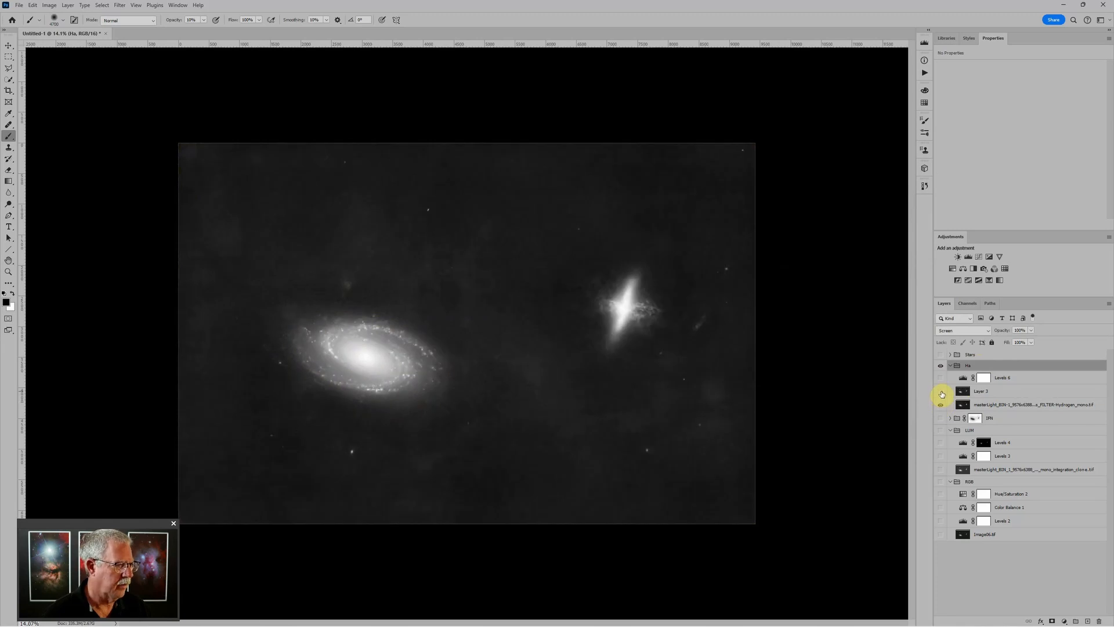
{"action": "left_click", "coordinate": [942, 392]}
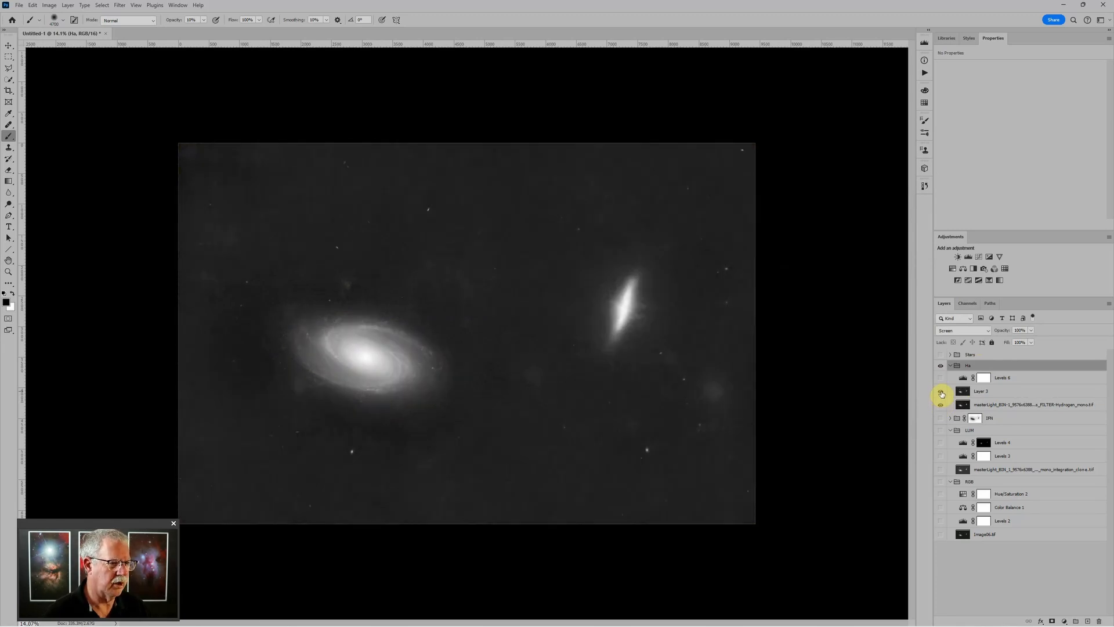
{"action": "left_click", "coordinate": [940, 394]}
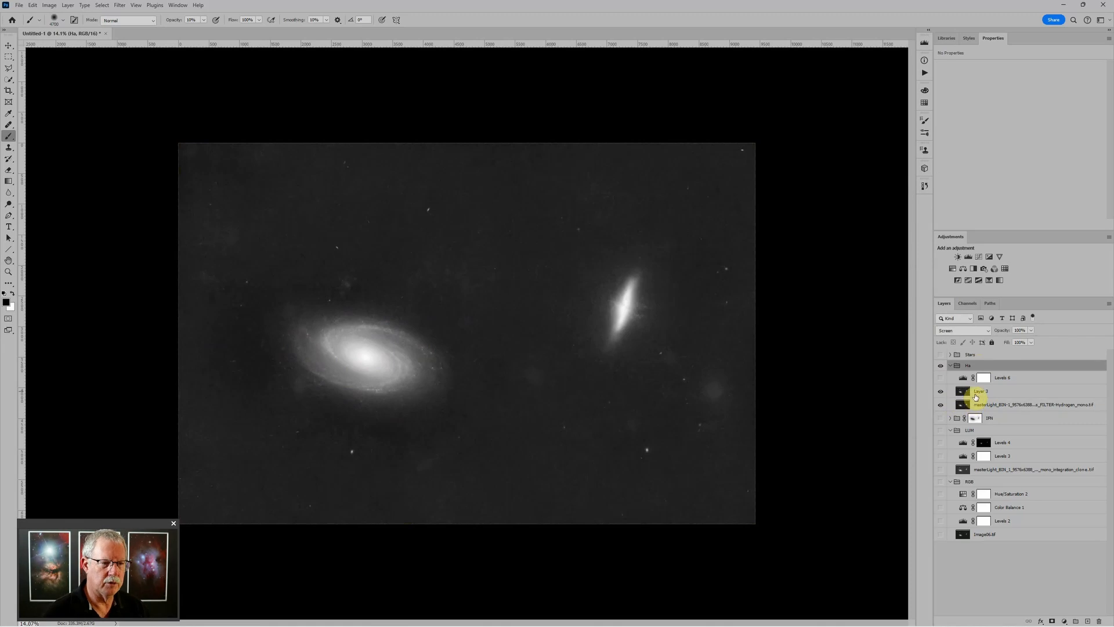
{"action": "left_click", "coordinate": [976, 397]}
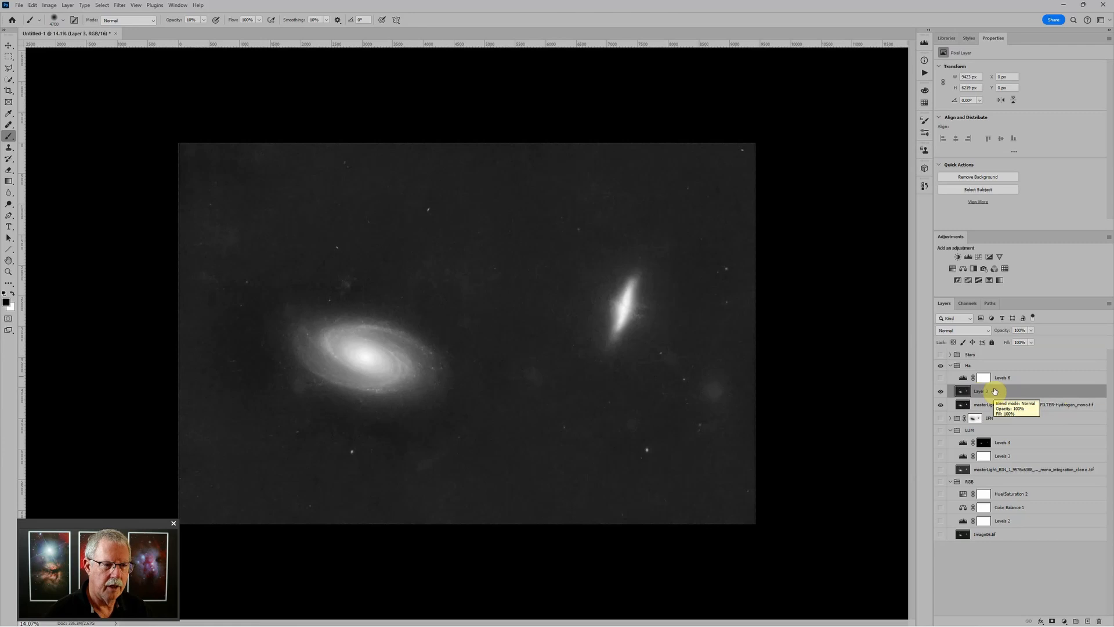
Set Layer 3's blend mode to Subtract and zoom to inspect the remaining hydrogen knots
{"action": "left_click", "coordinate": [964, 330]}
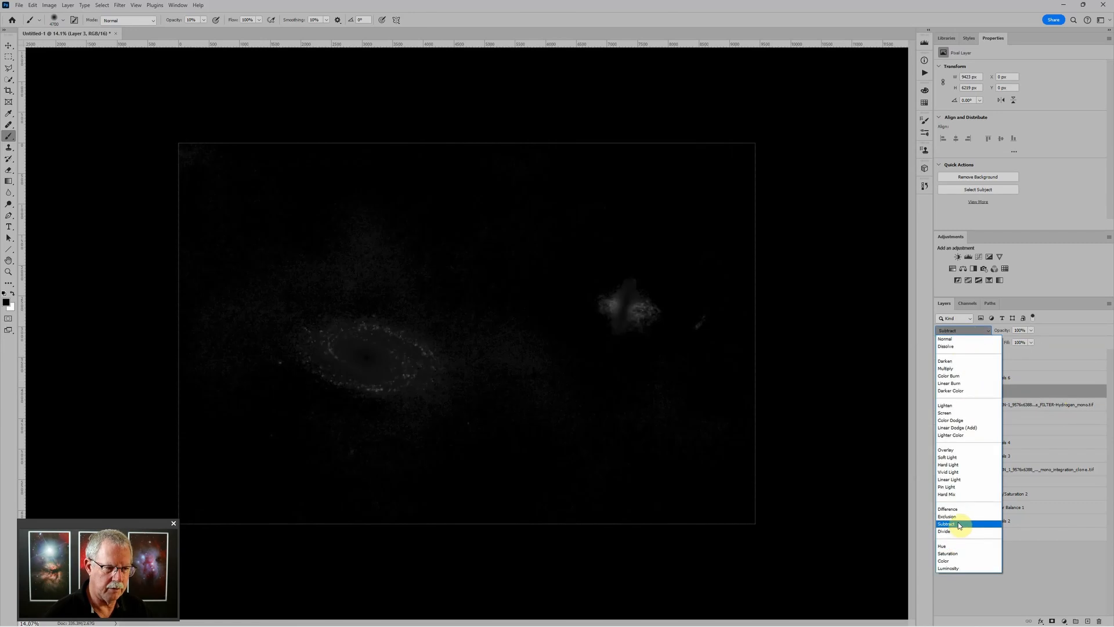
{"action": "left_click", "coordinate": [959, 523]}
{"action": "scroll", "coordinate": [511, 316], "scroll_direction": "up", "scroll_amount": 5}
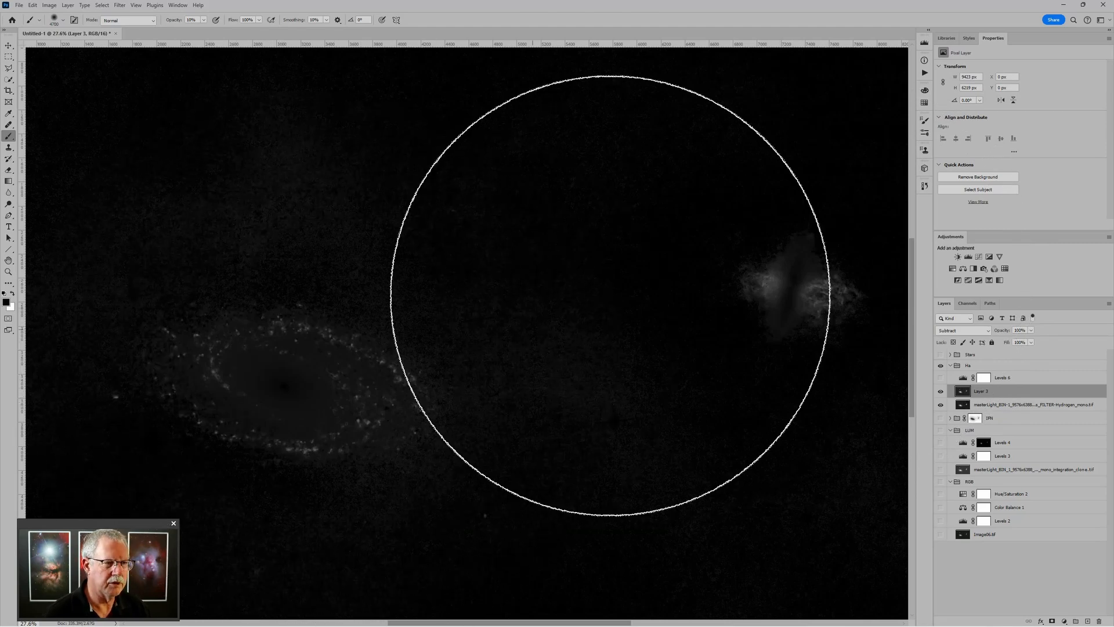
{"action": "scroll", "coordinate": [666, 292], "scroll_direction": "down", "scroll_amount": 3}
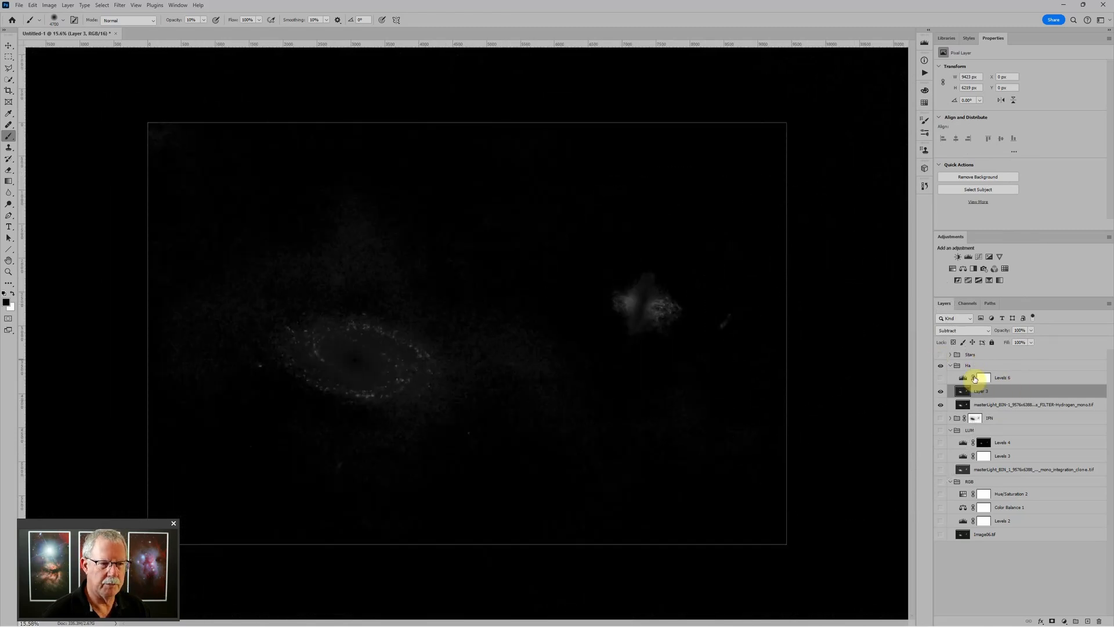
Uncheck the G and B channels in the Ha group's blending options
{"action": "double_click", "coordinate": [1003, 366]}
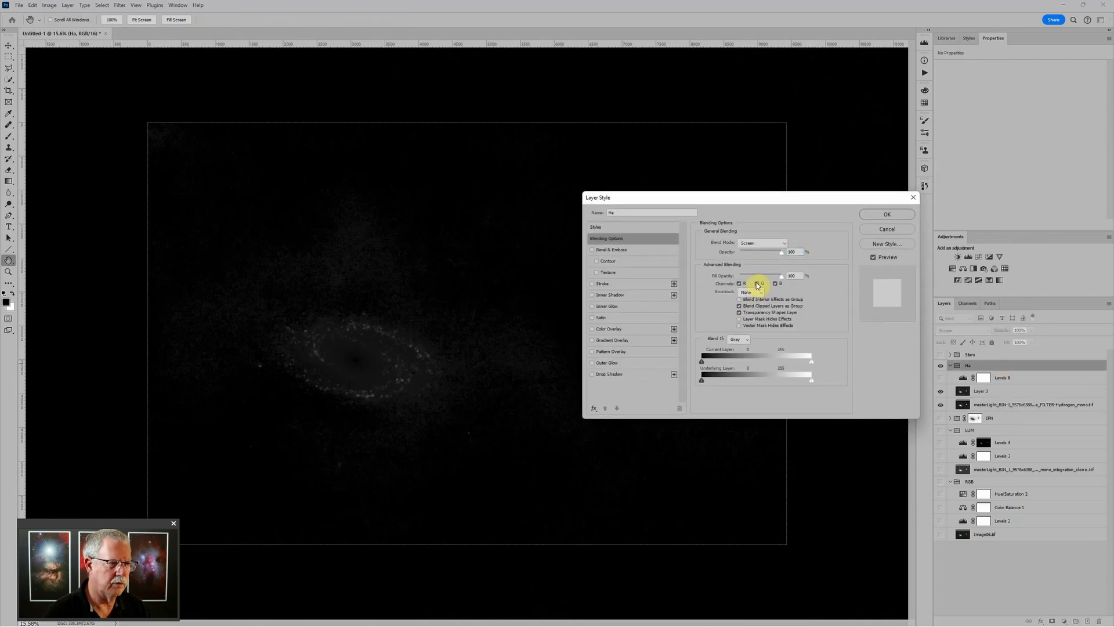
{"action": "left_click", "coordinate": [758, 284]}
{"action": "left_click", "coordinate": [776, 284]}
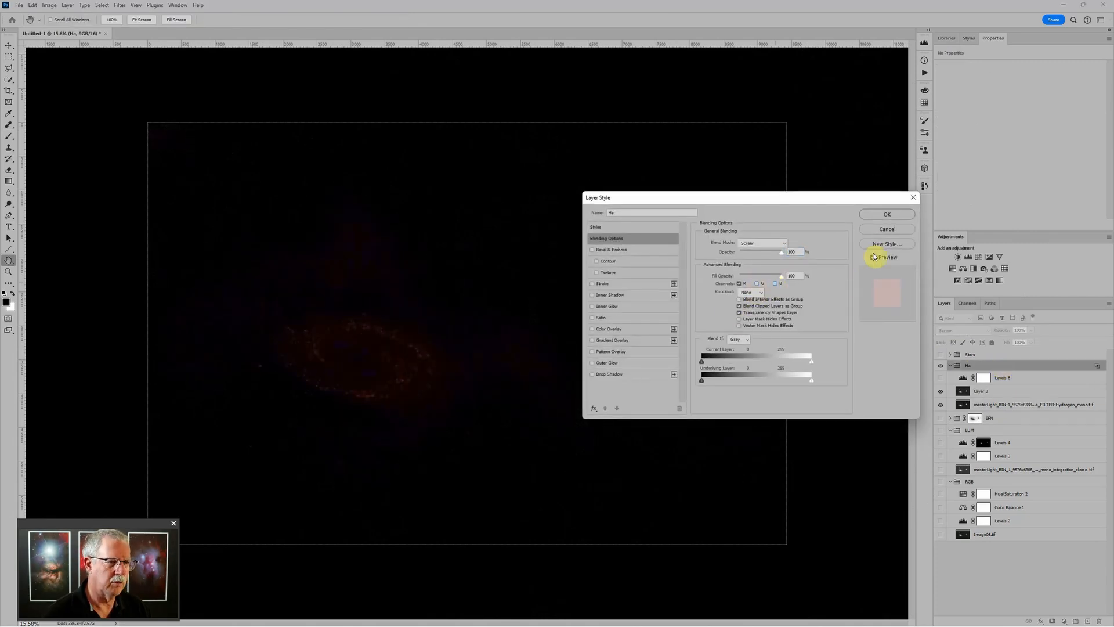
{"action": "left_click", "coordinate": [888, 214]}
{"action": "key", "text": "b"}
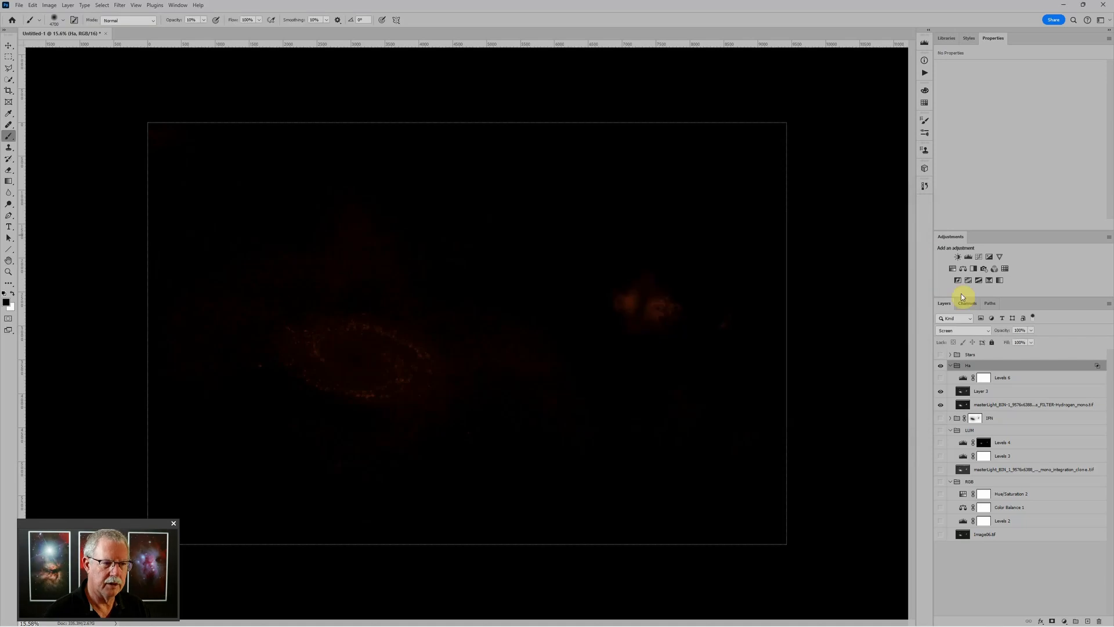
Turn on Levels 6, reset it and lower its white point, keeping Ha in Screen mode
{"action": "left_click", "coordinate": [941, 377]}
{"action": "left_click", "coordinate": [963, 378]}
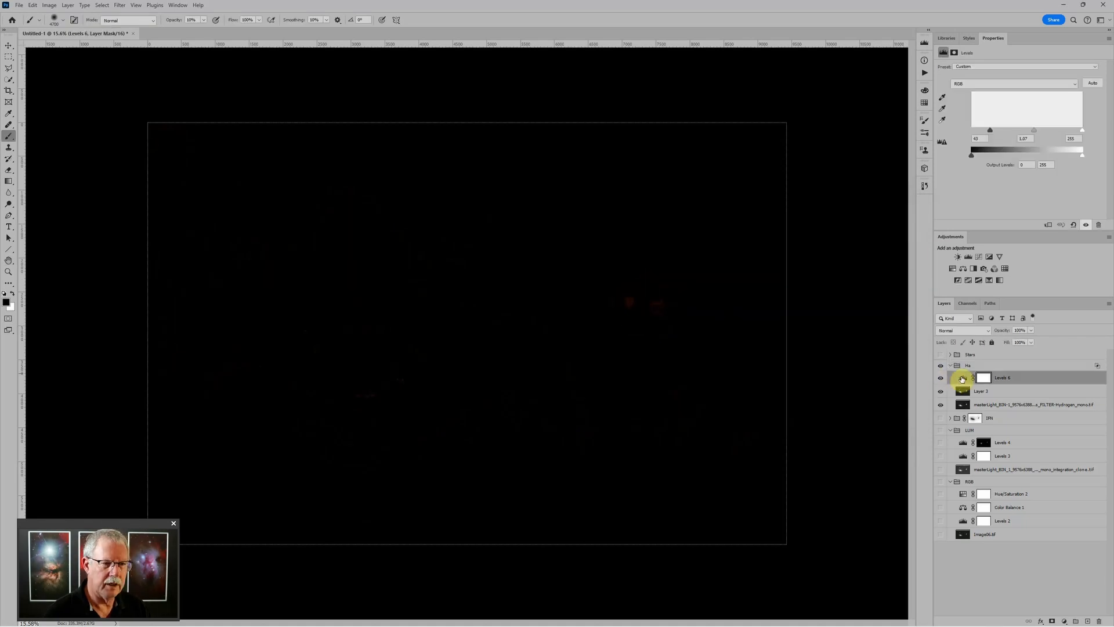
{"action": "left_click", "coordinate": [1074, 224]}
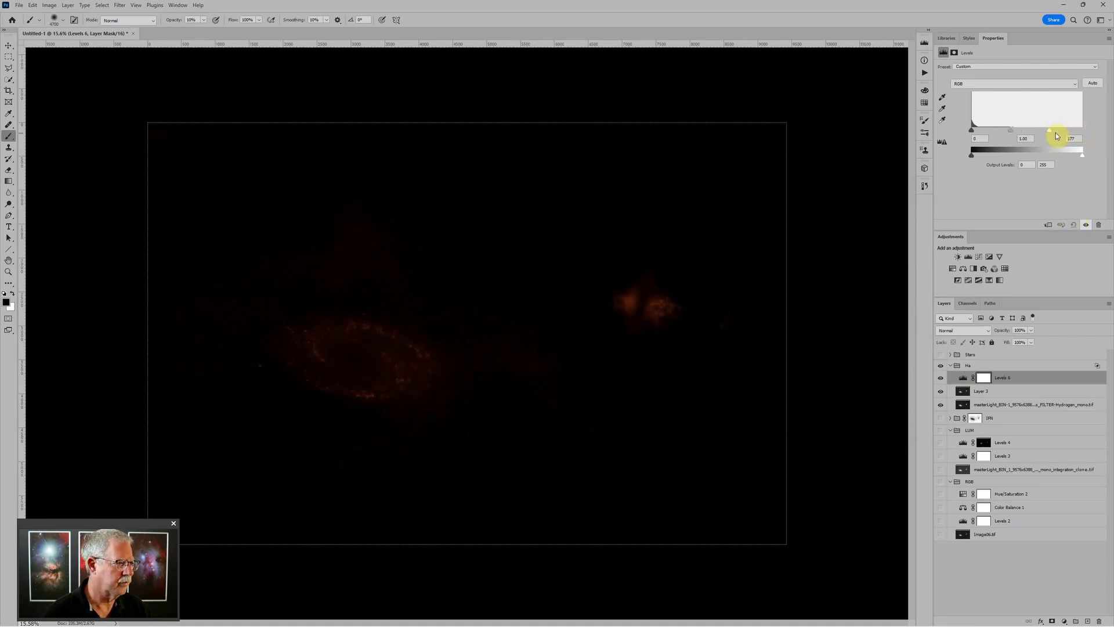
{"action": "left_click_drag", "start_coordinate": [1056, 136], "coordinate": [1043, 137]}
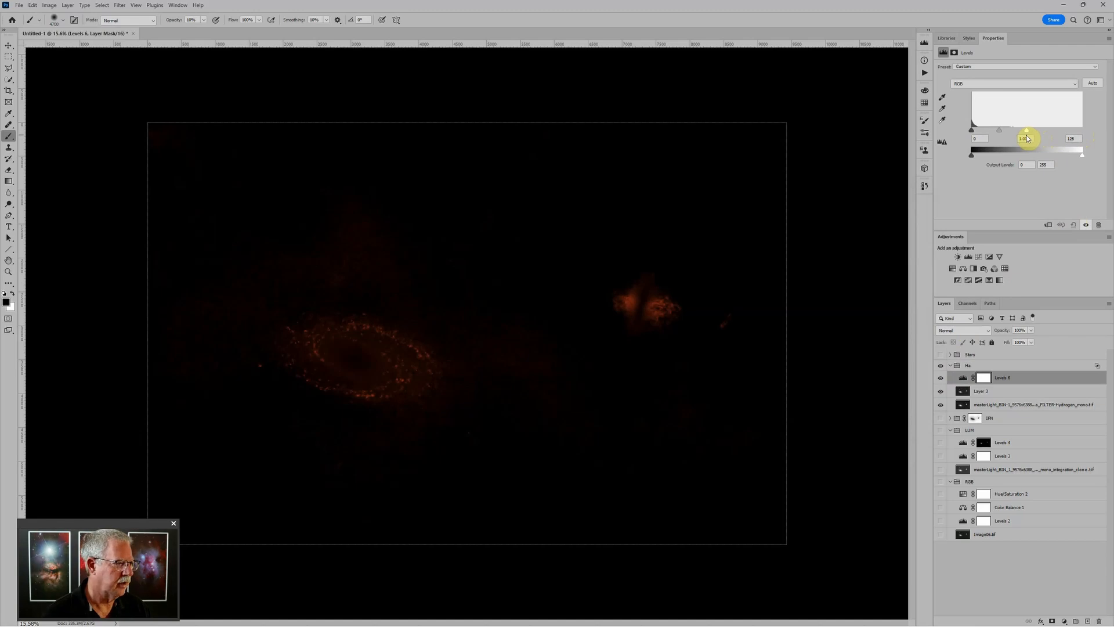
{"action": "left_click", "coordinate": [993, 366]}
{"action": "left_click", "coordinate": [957, 330]}
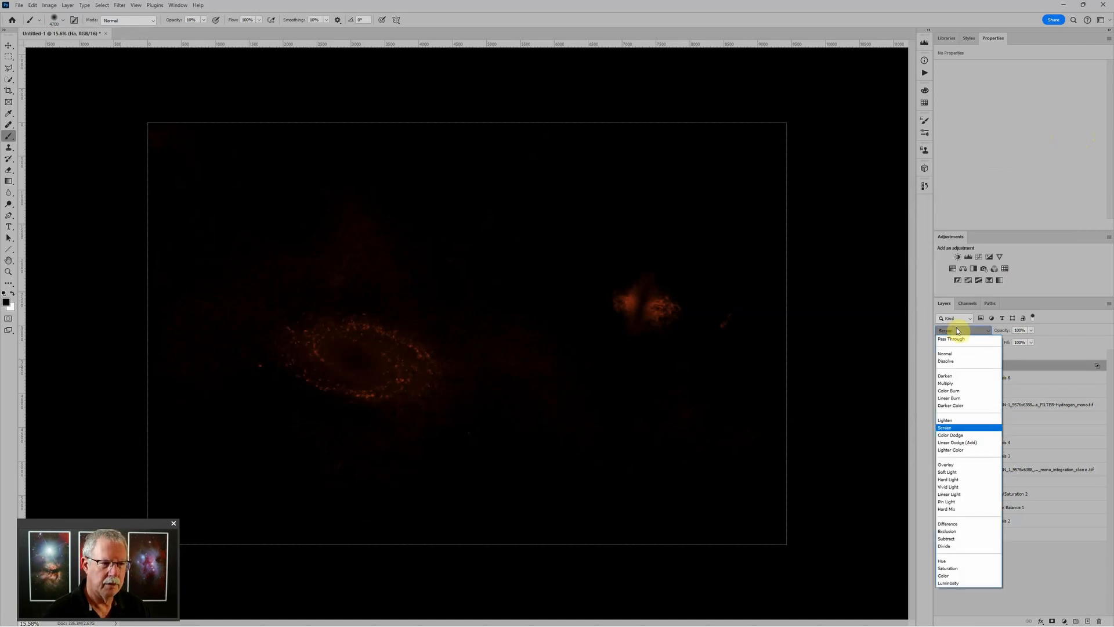
{"action": "left_click", "coordinate": [956, 330]}
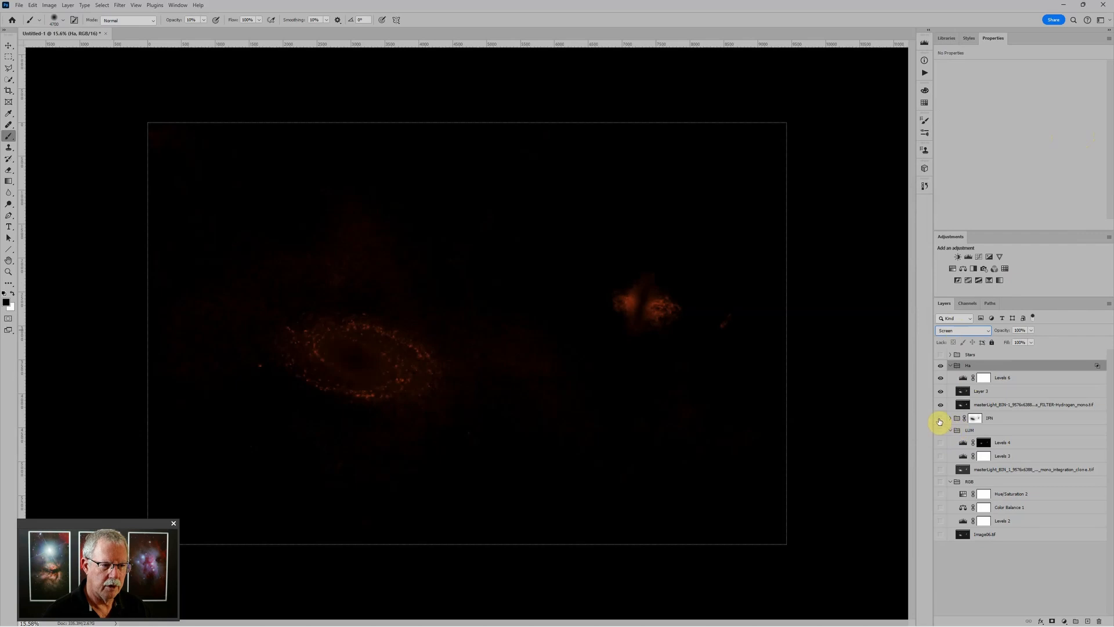
Turn on the IFN, LUM and RGB layers, then compare the composite with and without Ha
{"action": "left_click_drag", "start_coordinate": [941, 419], "coordinate": [944, 544]}
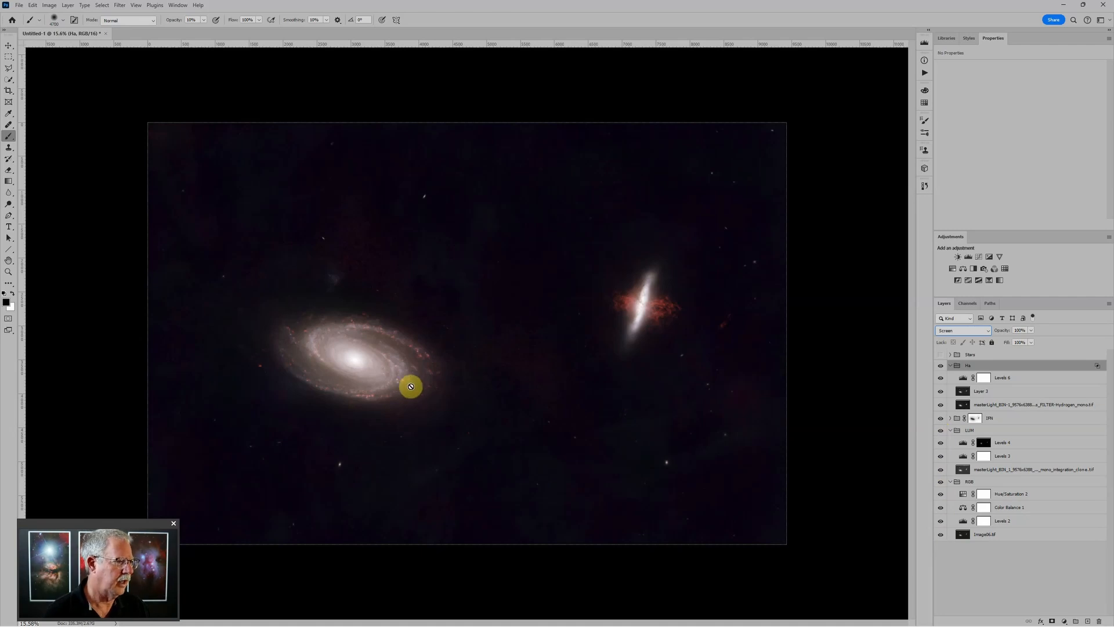
{"action": "scroll", "coordinate": [410, 386], "scroll_direction": "up", "scroll_amount": 2}
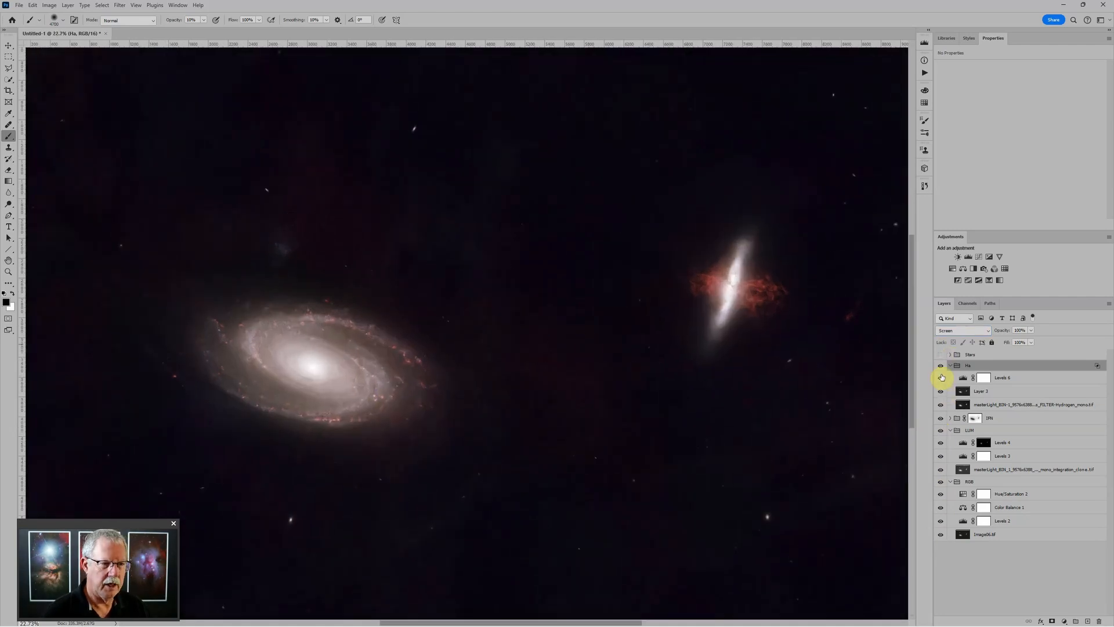
{"action": "left_click", "coordinate": [942, 368]}
{"action": "left_click", "coordinate": [941, 367]}
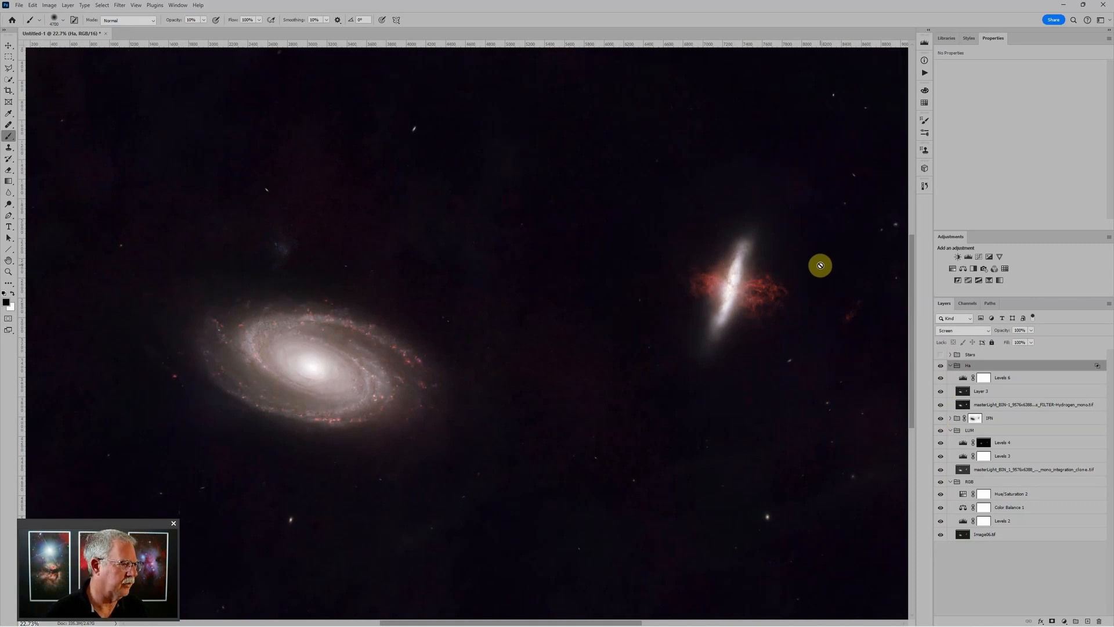
{"action": "scroll", "coordinate": [357, 337], "scroll_direction": "down", "scroll_amount": 2}
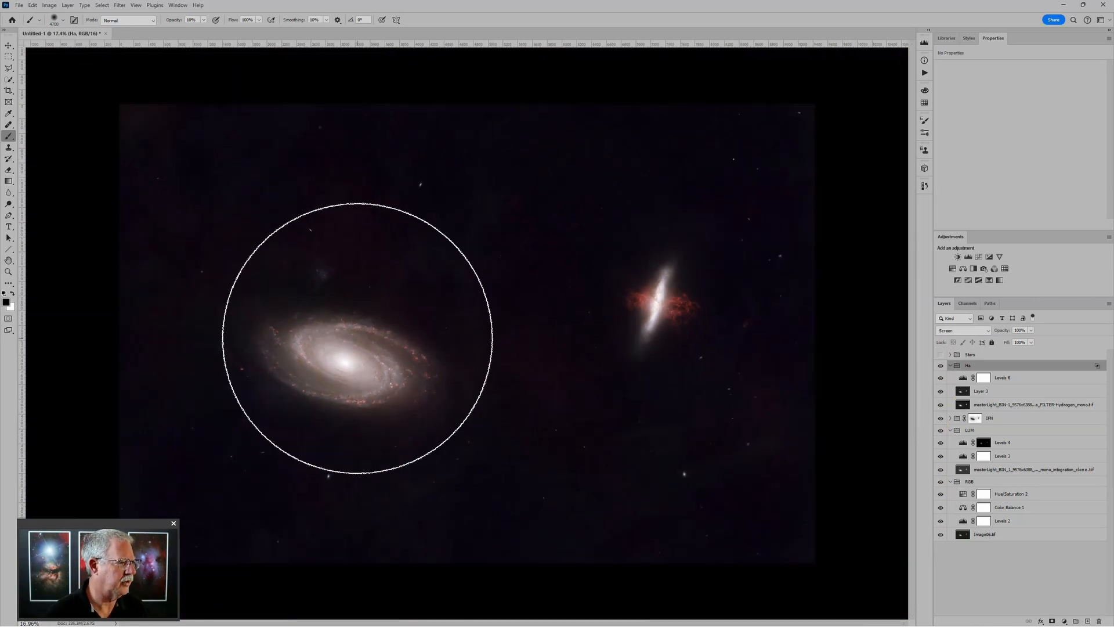
{"action": "scroll", "coordinate": [552, 311], "scroll_direction": "down", "scroll_amount": 1}
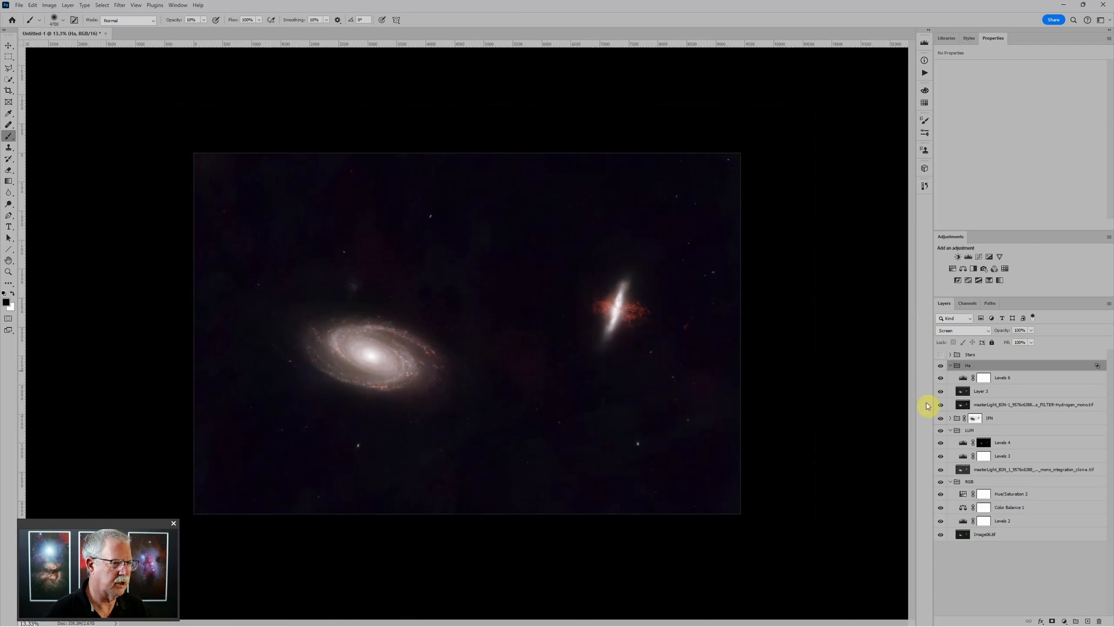
{"action": "left_click", "coordinate": [942, 368]}
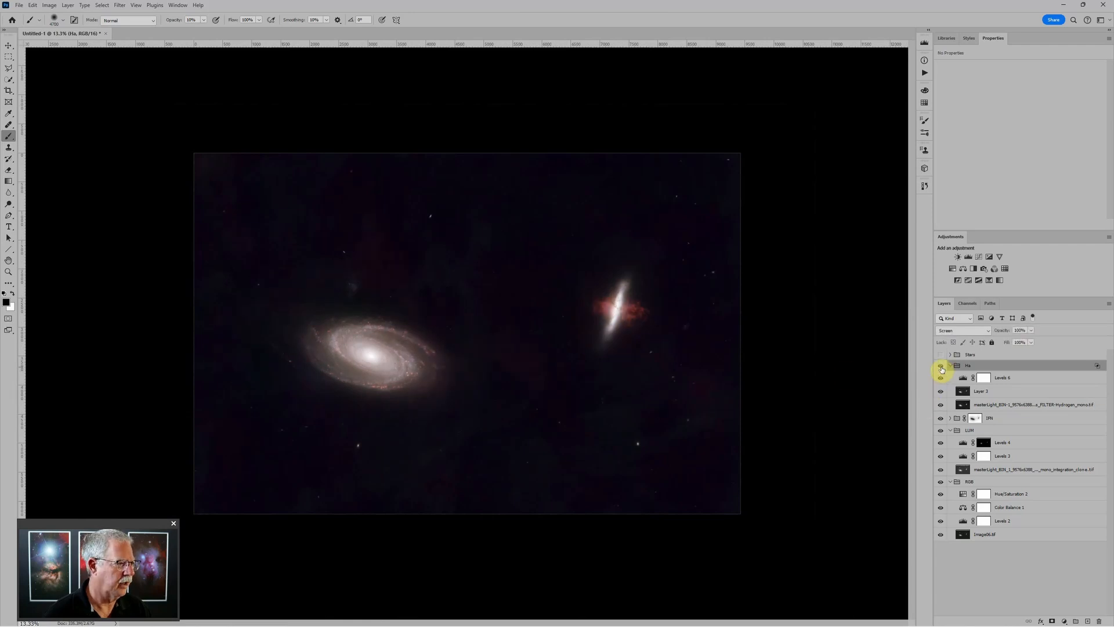
{"action": "left_click", "coordinate": [942, 369]}
{"action": "left_click", "coordinate": [942, 368]}
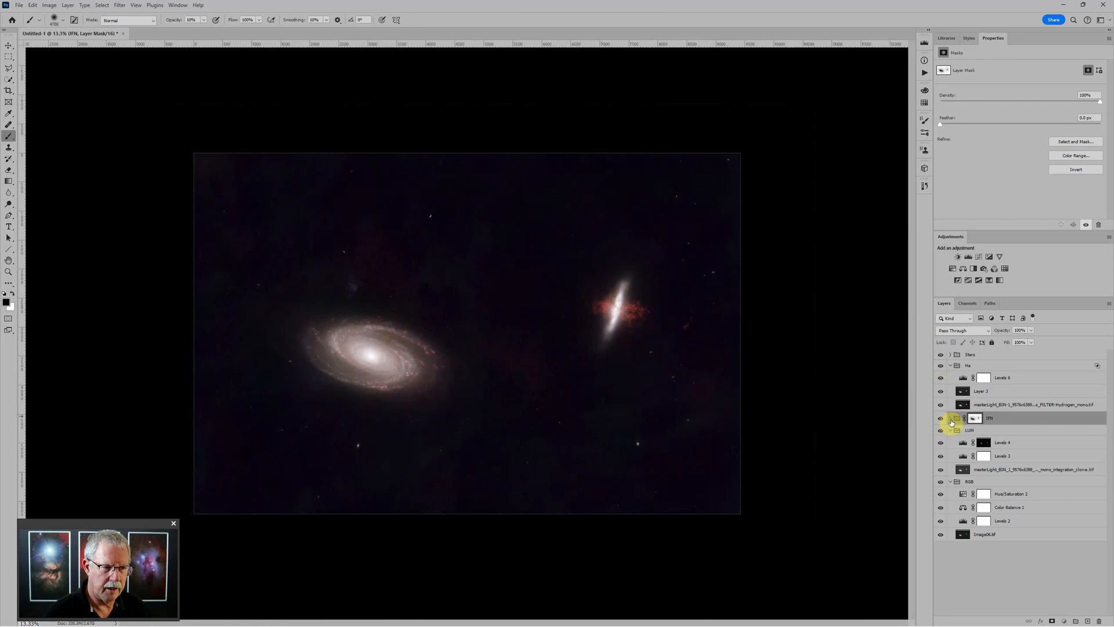
Show the IFN dust layer, turn on the Stars group, then hide the IFN dust
{"action": "left_click", "coordinate": [950, 418]}
{"action": "left_click", "coordinate": [941, 471]}
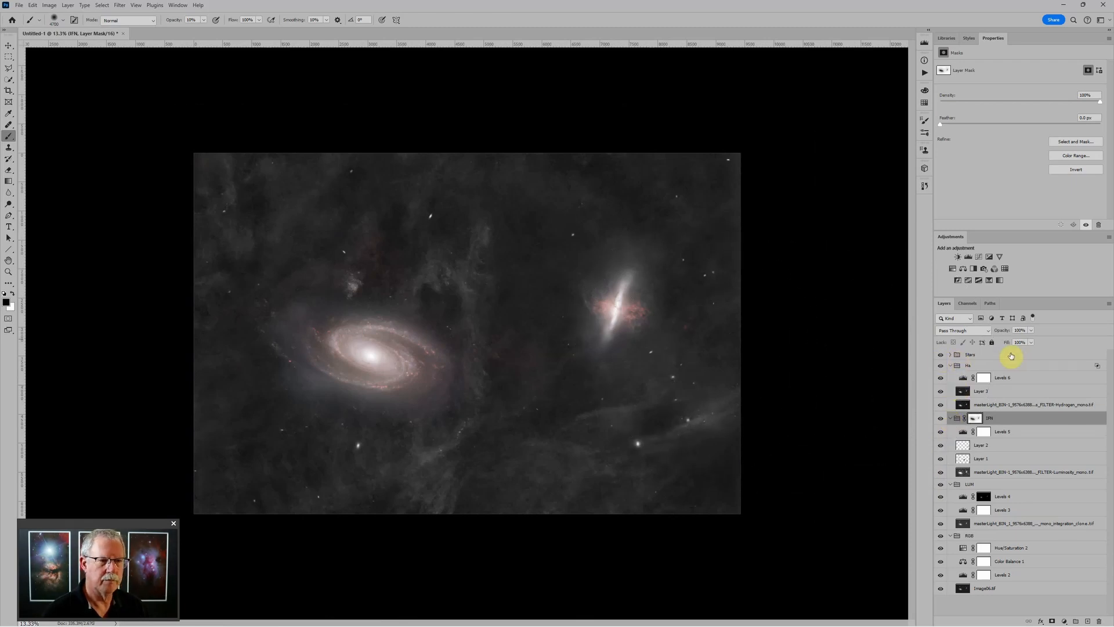
{"action": "left_click", "coordinate": [950, 354]}
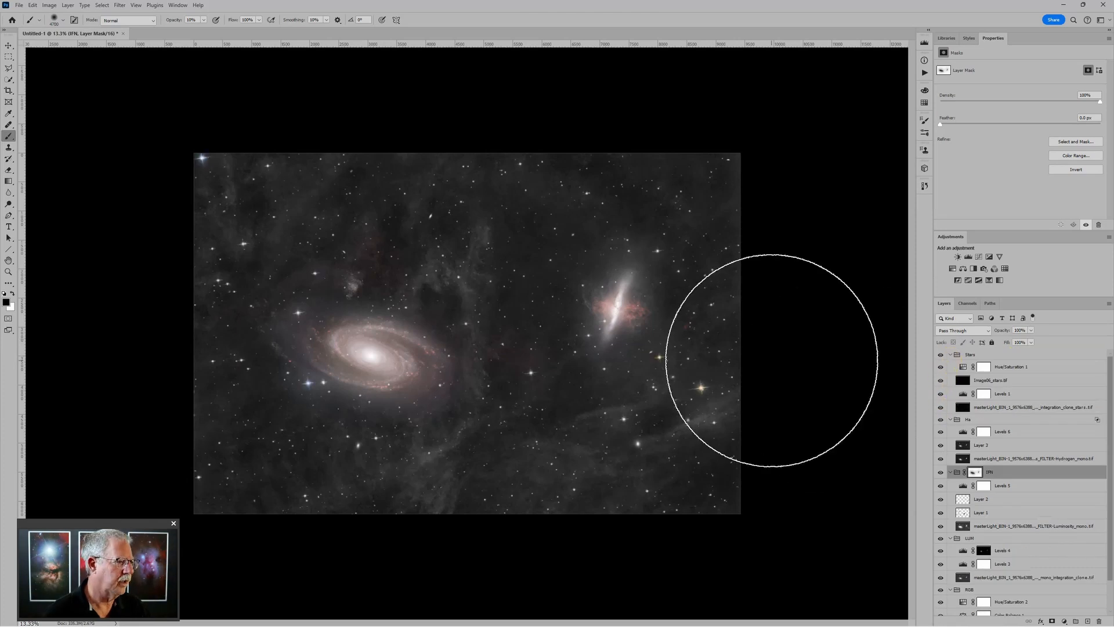
{"action": "scroll", "coordinate": [673, 328], "scroll_direction": "up", "scroll_amount": 1}
{"action": "scroll", "coordinate": [673, 328], "scroll_direction": "up", "scroll_amount": 1}
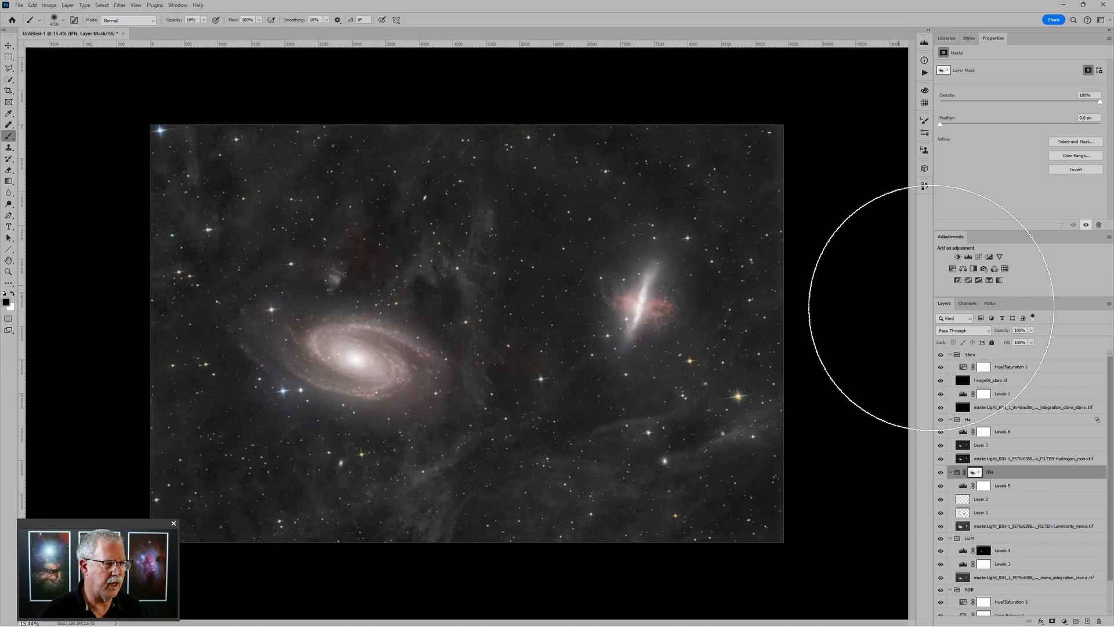
{"action": "left_click", "coordinate": [941, 472]}
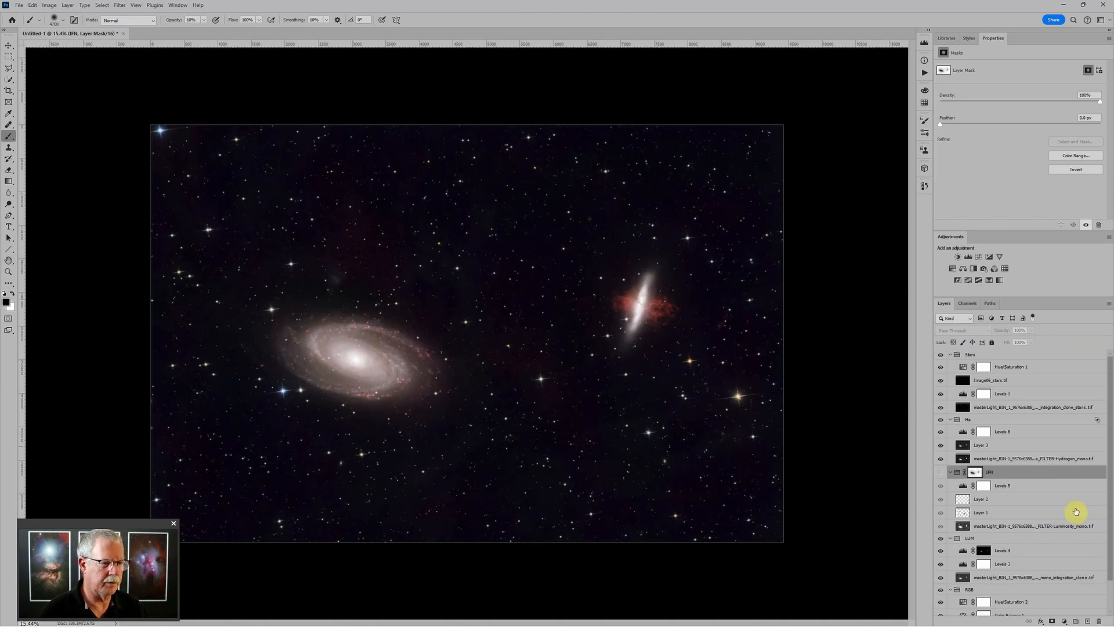
Review the Color Balance 1 settings and the Levels 6 settings for Ha
{"action": "scroll", "coordinate": [998, 546], "scroll_direction": "down", "scroll_amount": 1}
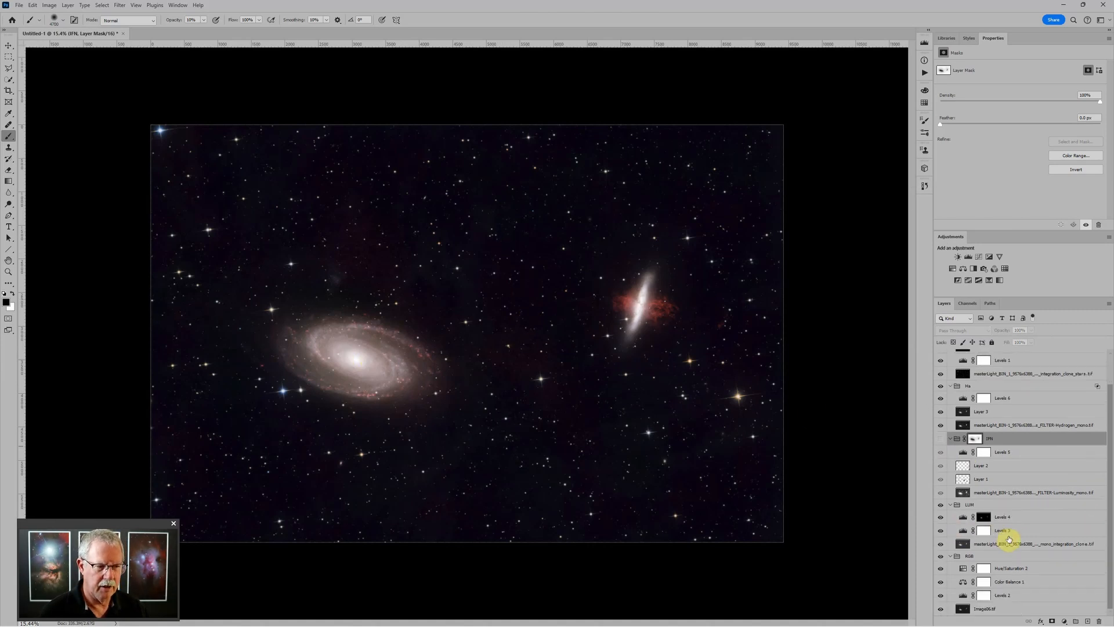
{"action": "left_click", "coordinate": [964, 582]}
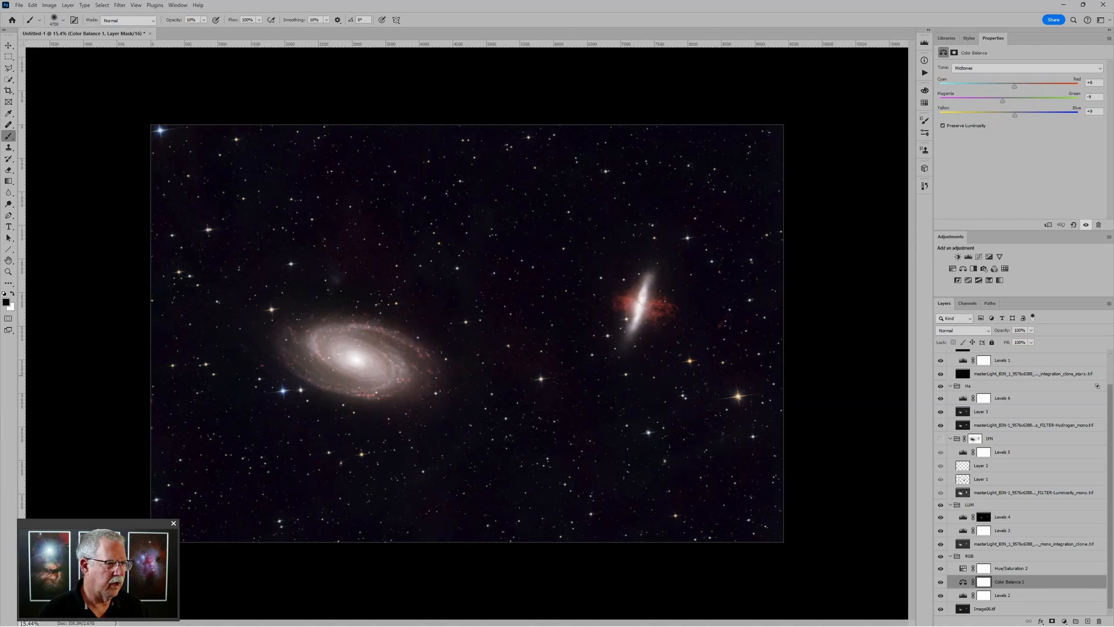
{"action": "left_click", "coordinate": [965, 400]}
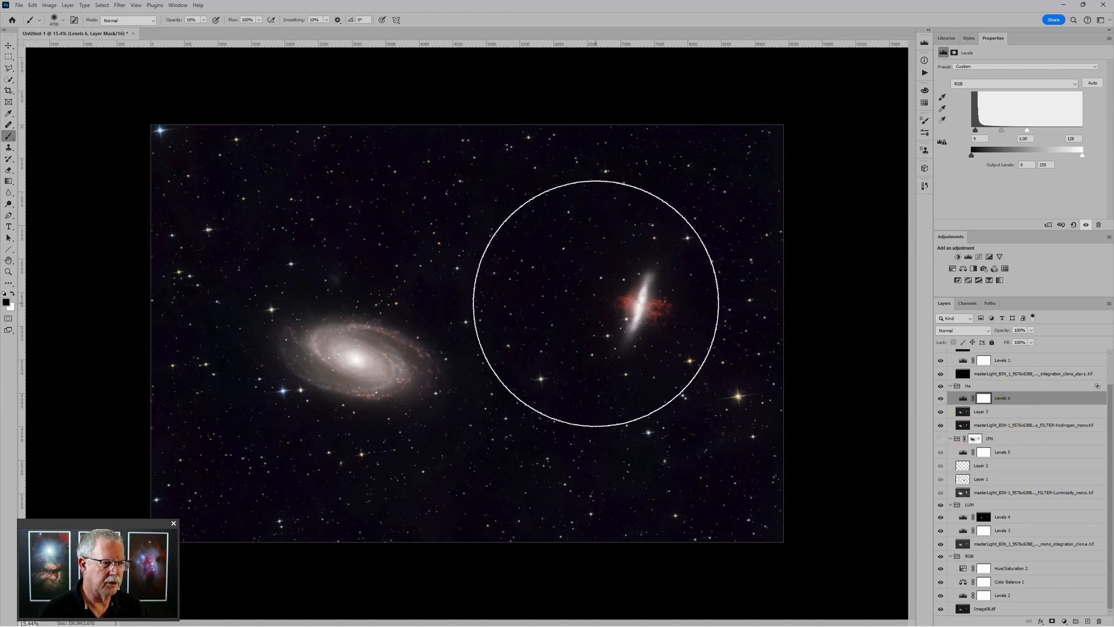
Collapse both the Stars and Ha groups in the Layers panel
{"action": "scroll", "coordinate": [1018, 415], "scroll_direction": "up", "scroll_amount": 3}
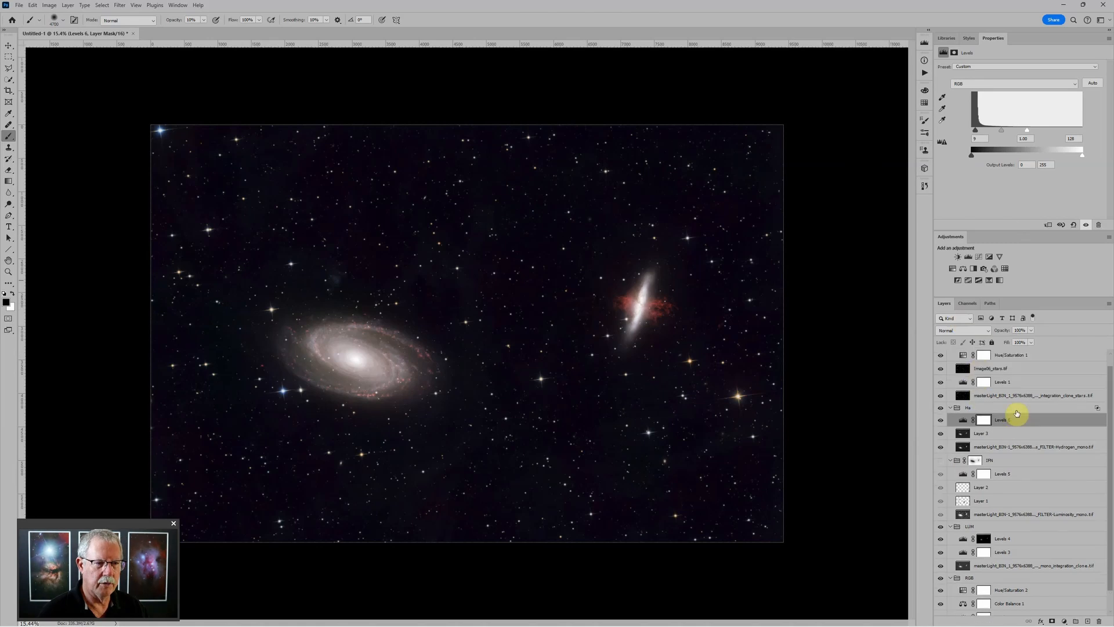
{"action": "left_click", "coordinate": [951, 355]}
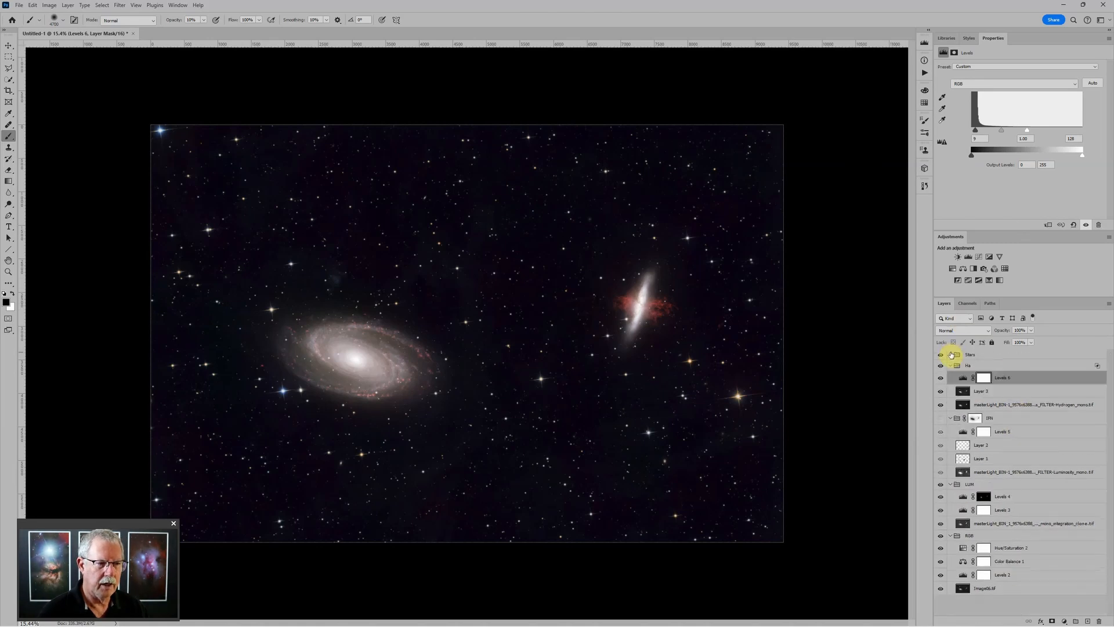
{"action": "left_click", "coordinate": [950, 365]}
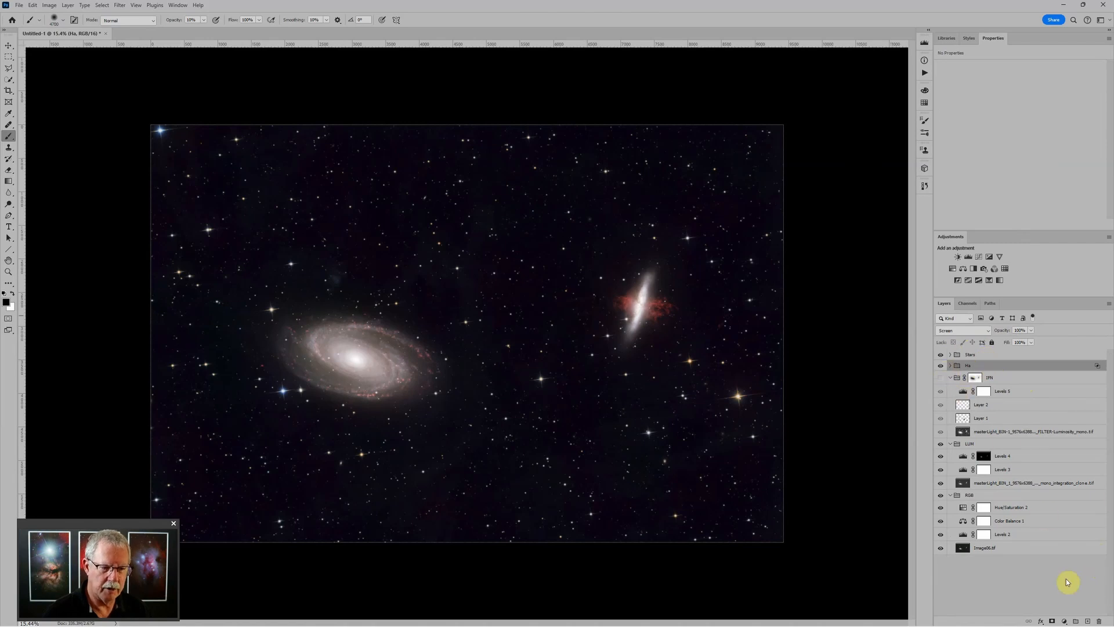
Add a 131313 dark grey Solid Color fill layer with Lighten blend mode
{"action": "left_click", "coordinate": [1064, 621]}
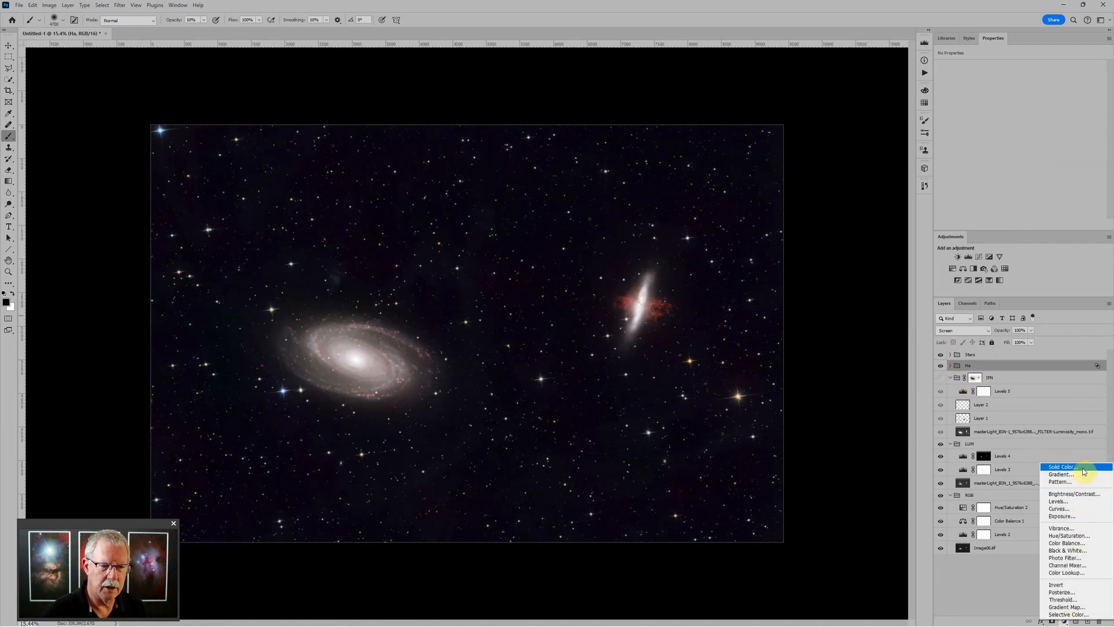
{"action": "left_click", "coordinate": [1063, 467]}
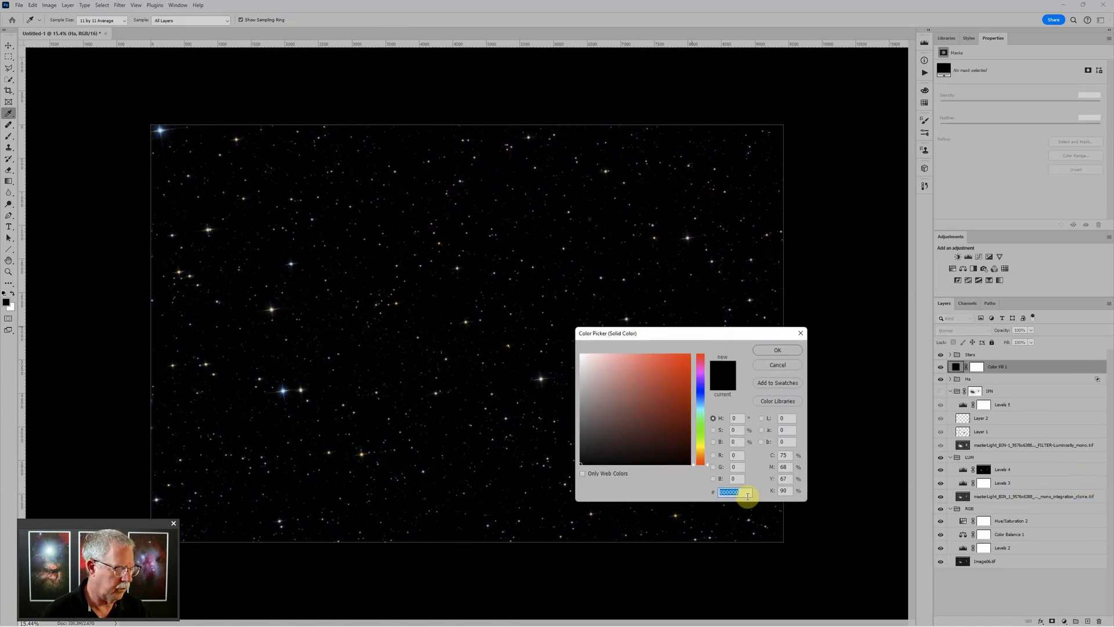
{"action": "type", "text": "131313"}
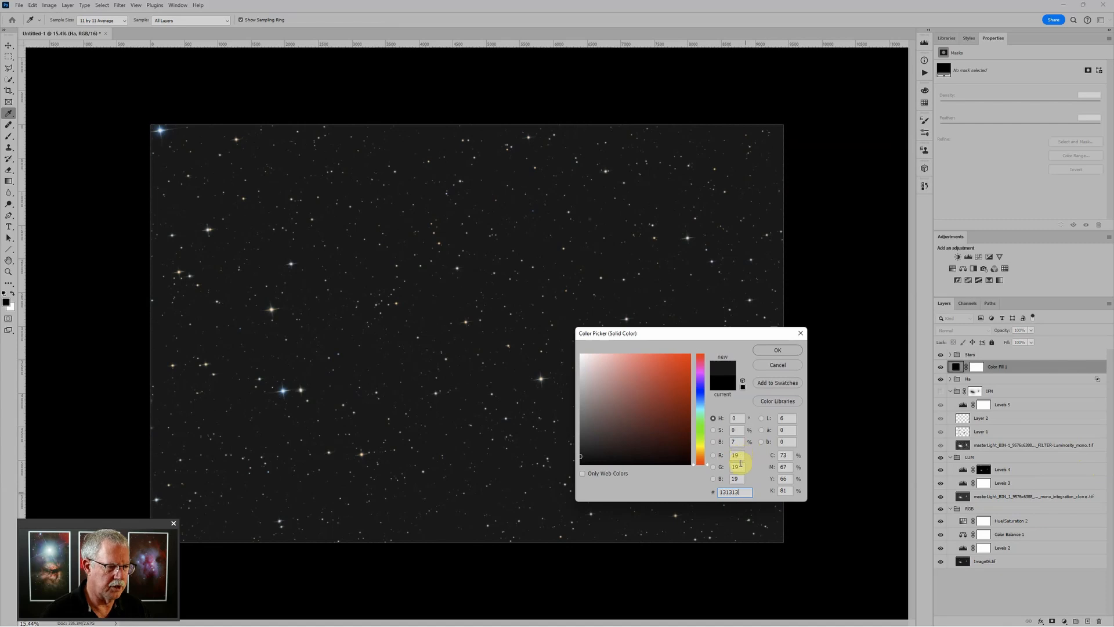
{"action": "left_click", "coordinate": [776, 350]}
{"action": "key", "text": "b"}
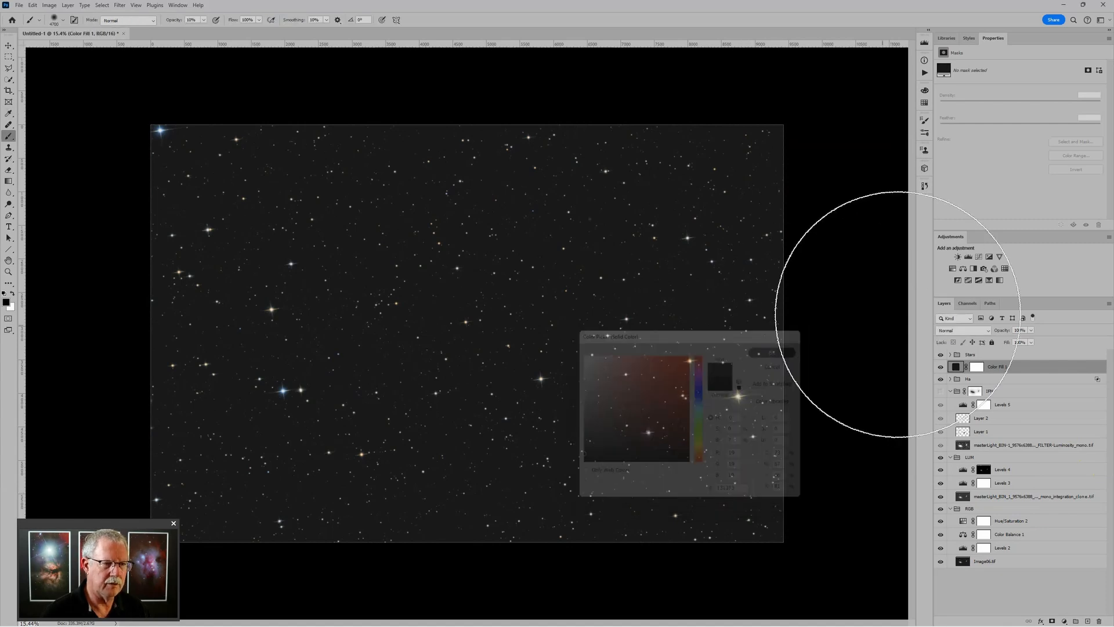
{"action": "left_click", "coordinate": [962, 330]}
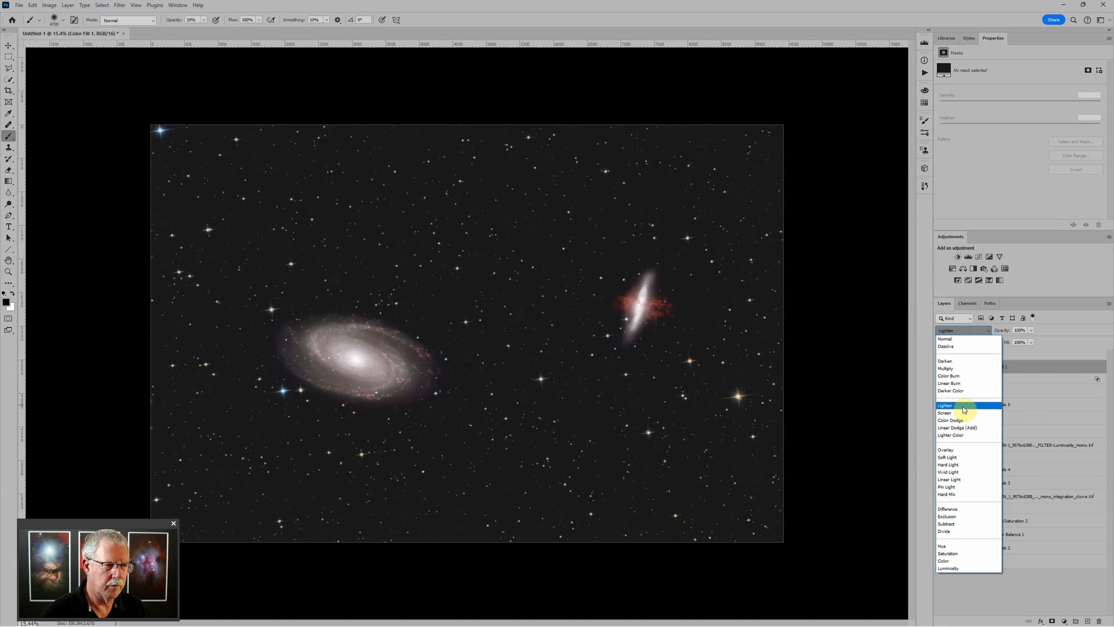
{"action": "left_click", "coordinate": [964, 406]}
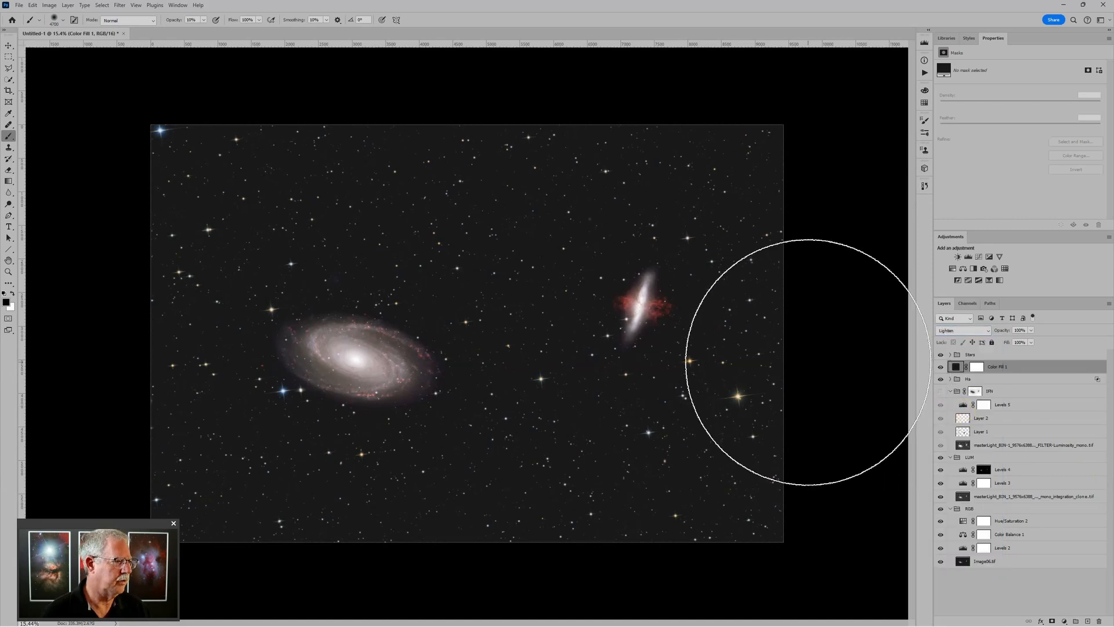
{"action": "key", "text": "ctrl+minus"}
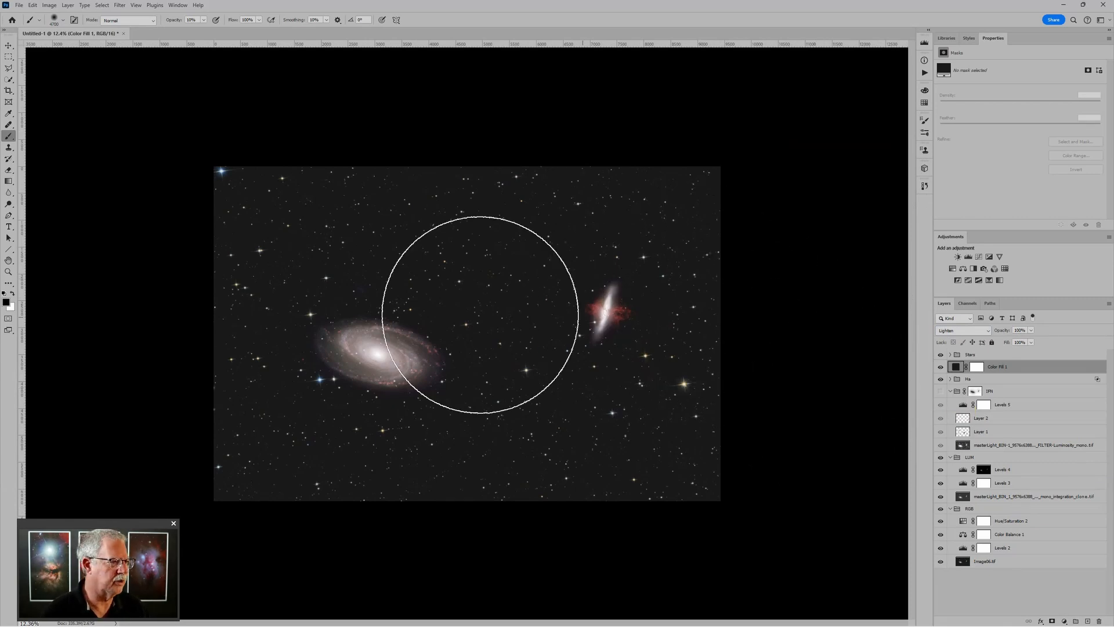
{"action": "scroll", "coordinate": [367, 345], "scroll_direction": "up", "scroll_amount": 4}
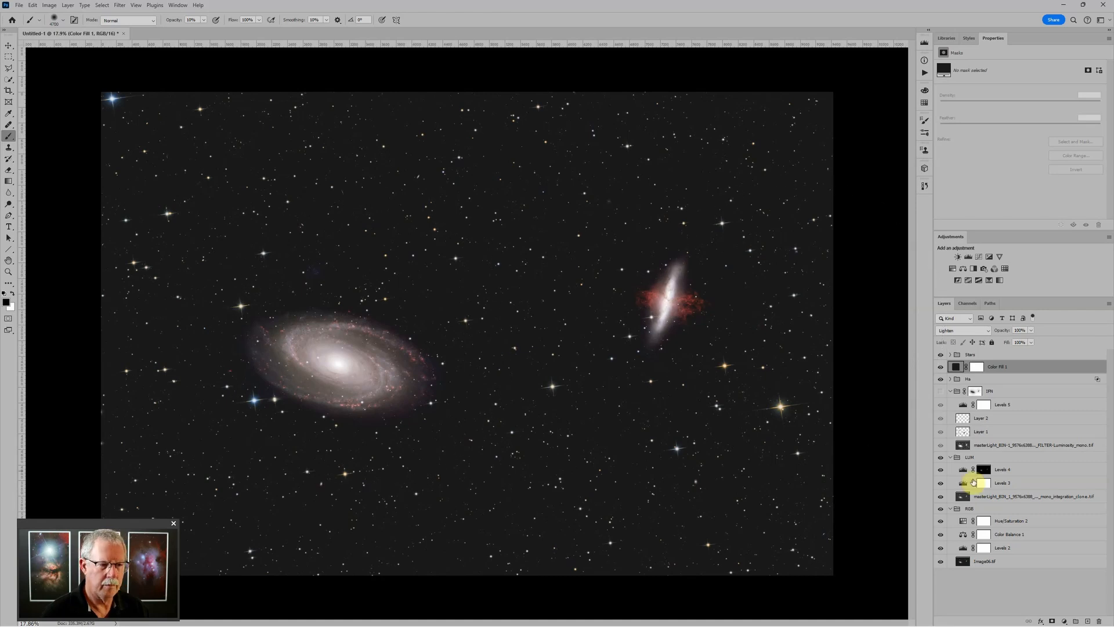
In Color Balance 1, move the Magenta–Green midtone value from -10 to -3
{"action": "left_click", "coordinate": [978, 534]}
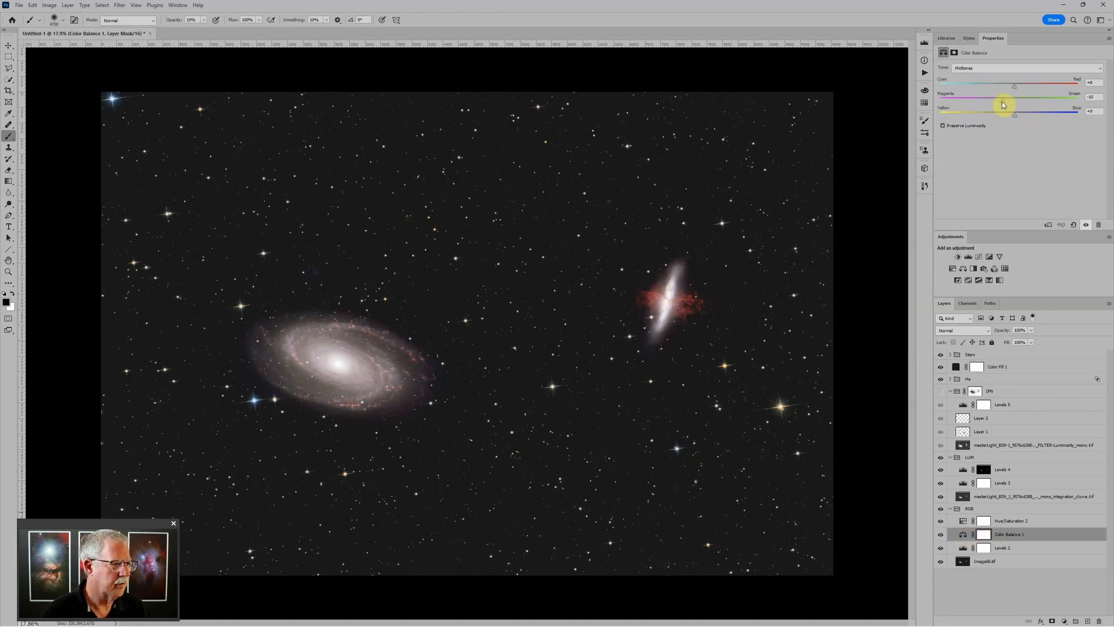
{"action": "left_click_drag", "start_coordinate": [1003, 105], "coordinate": [1010, 106]}
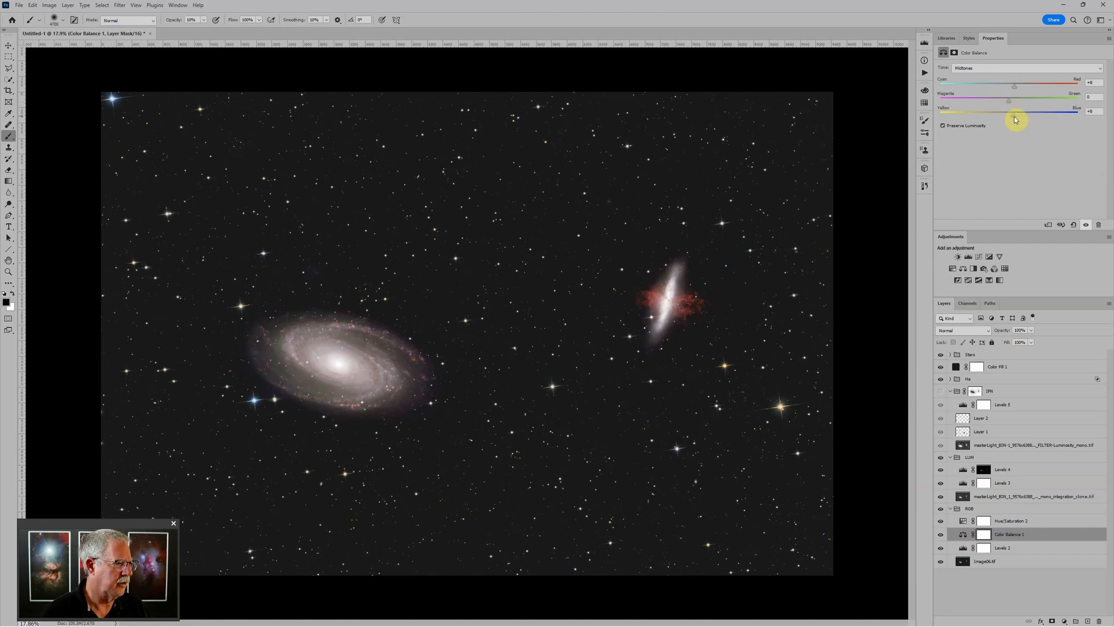
{"action": "scroll", "coordinate": [821, 341], "scroll_direction": "down", "scroll_amount": 3}
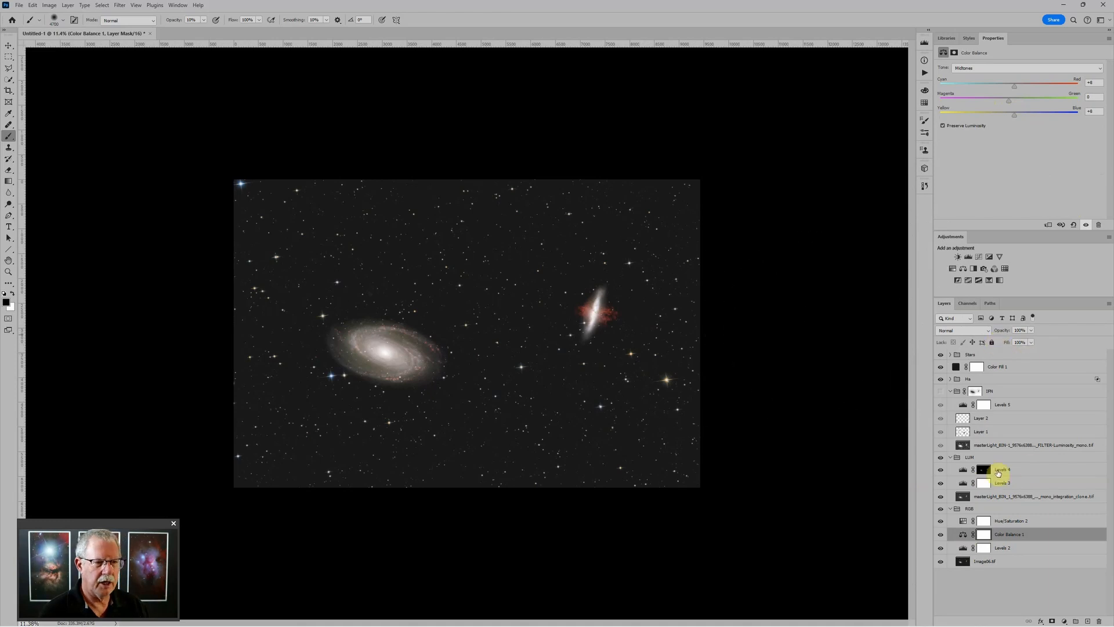
Make the IFN group visible again and select it
{"action": "left_click", "coordinate": [942, 391]}
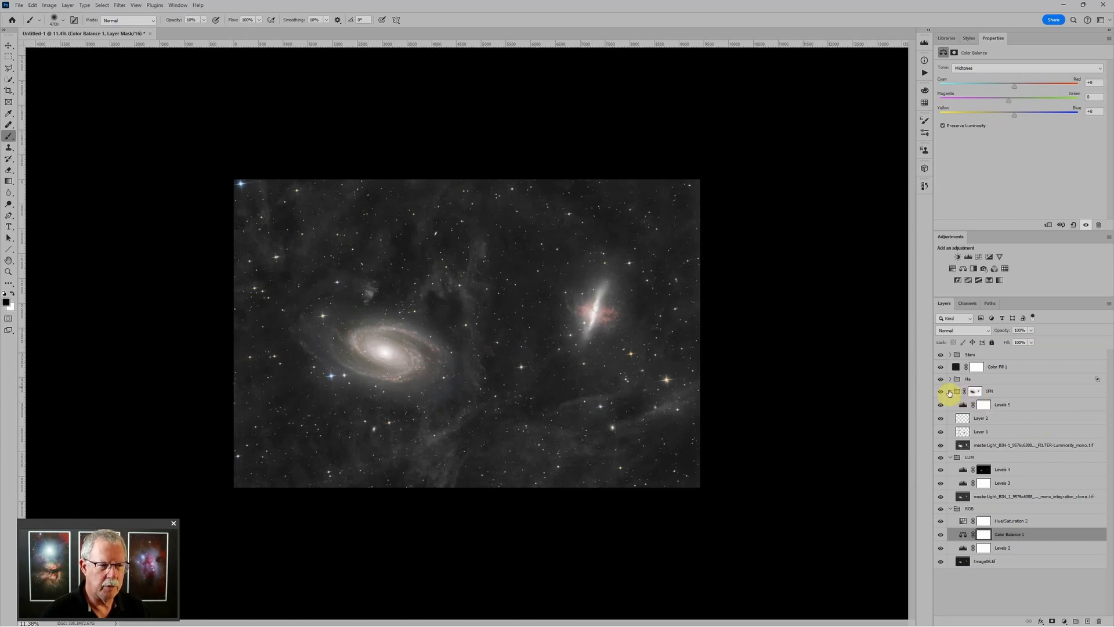
{"action": "left_click", "coordinate": [976, 391]}
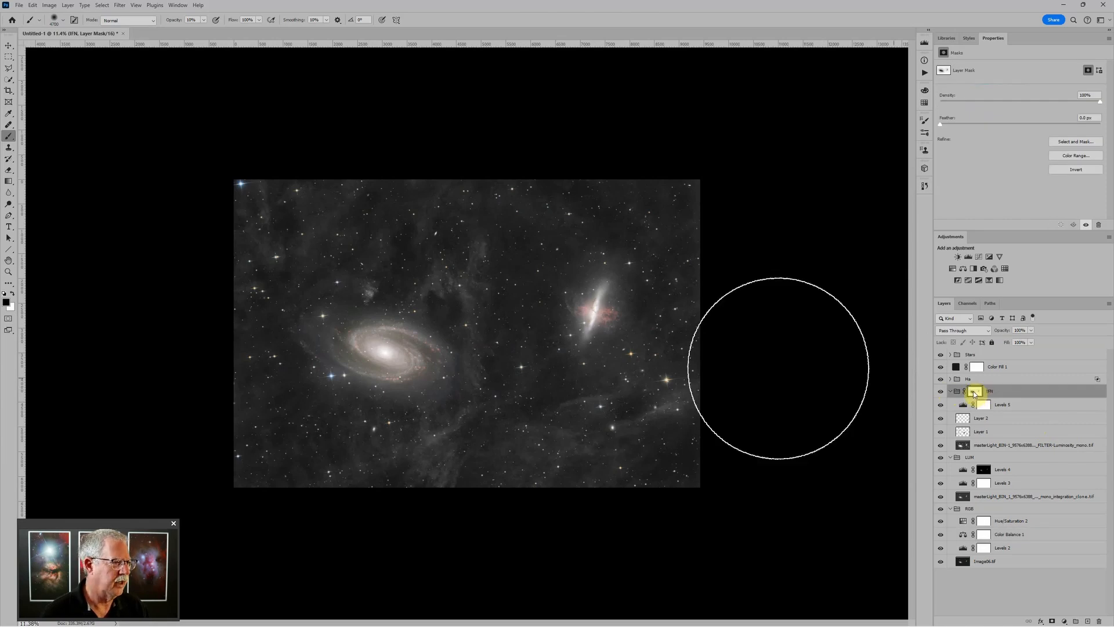
{"action": "left_click", "coordinate": [1008, 391]}
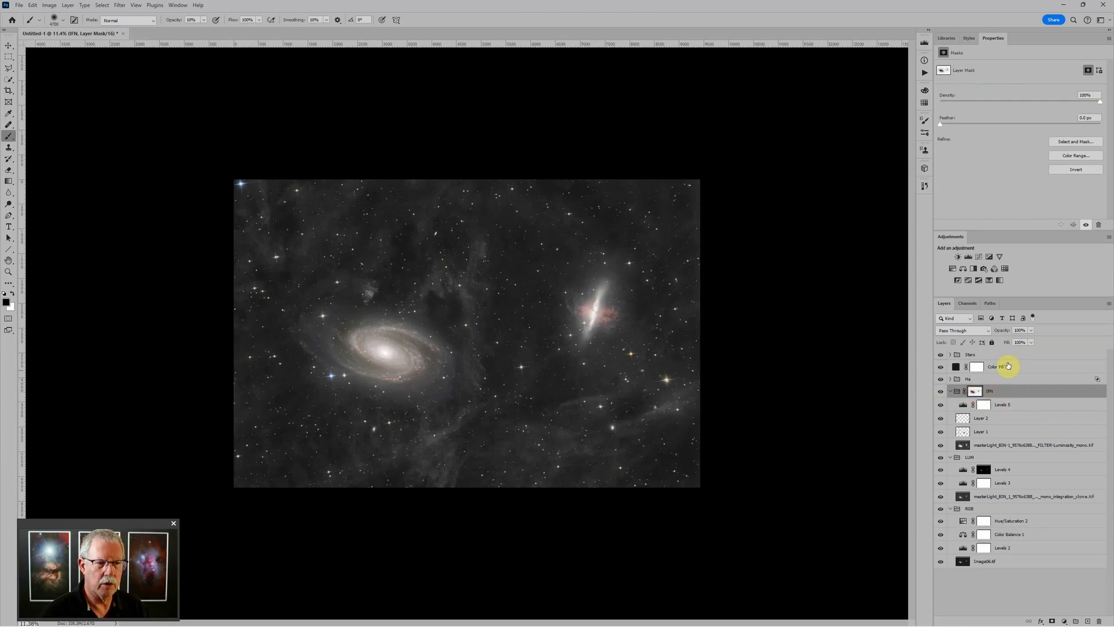
In Levels 5, shift the IFN midtones to 0.84 and lower the black point slightly
{"action": "left_click", "coordinate": [965, 405]}
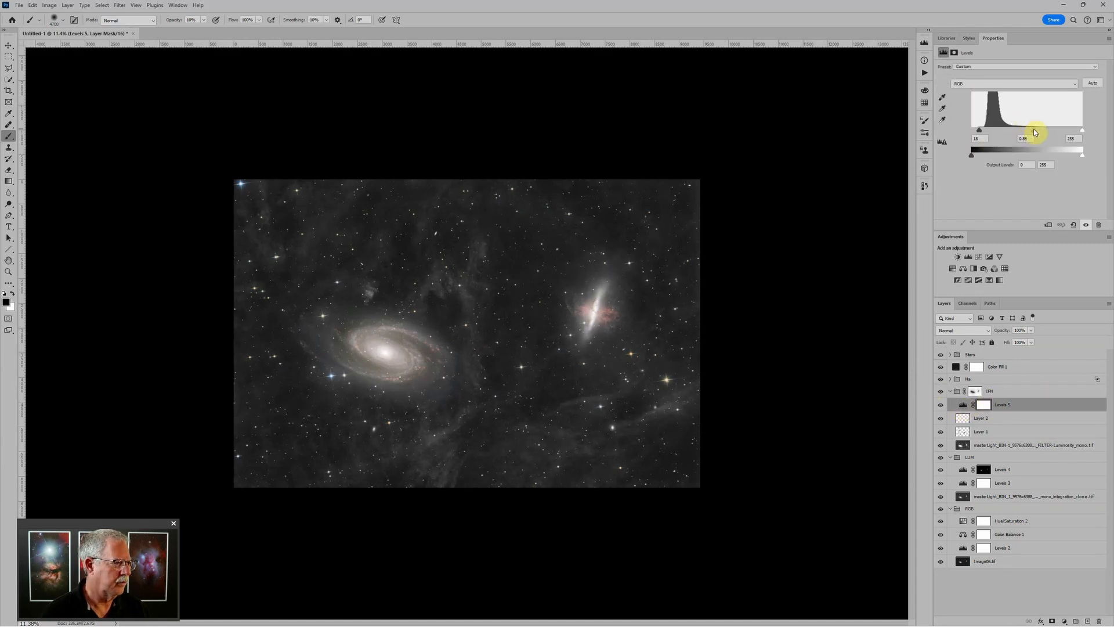
{"action": "left_click_drag", "start_coordinate": [1033, 130], "coordinate": [1041, 130]}
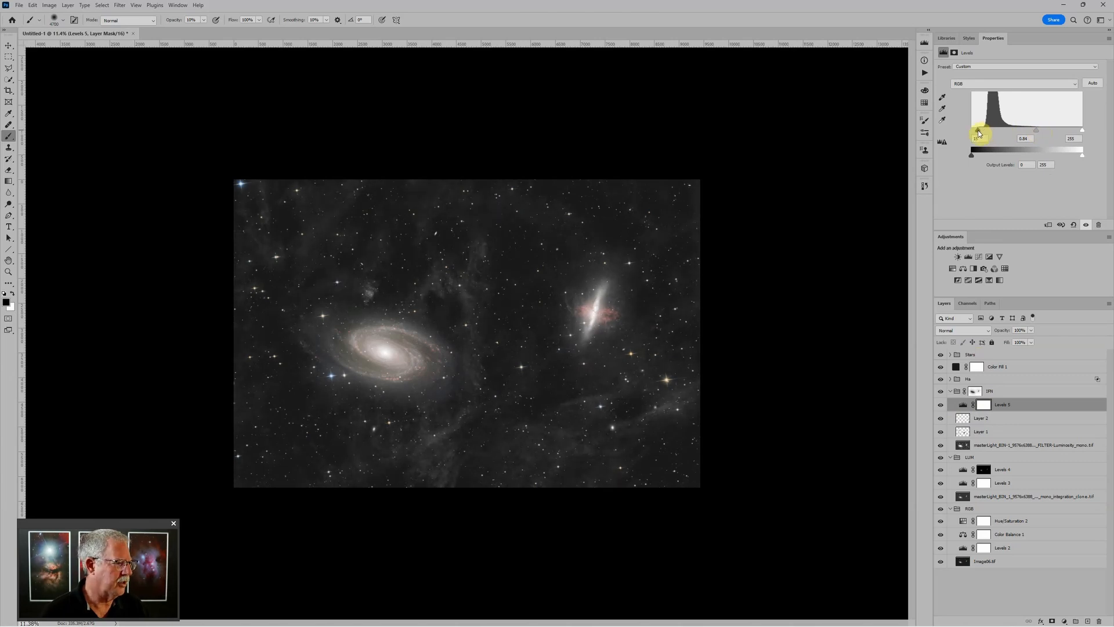
{"action": "left_click_drag", "start_coordinate": [980, 131], "coordinate": [977, 133]}
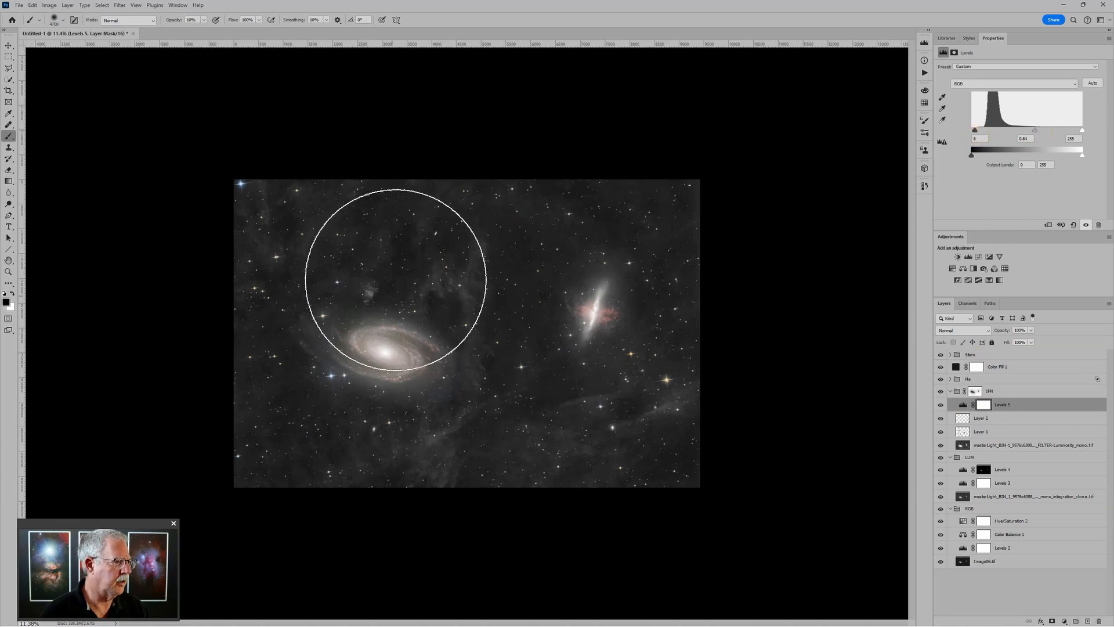
Target the IFN mask and set the brush size to 1500
{"action": "left_click", "coordinate": [975, 391]}
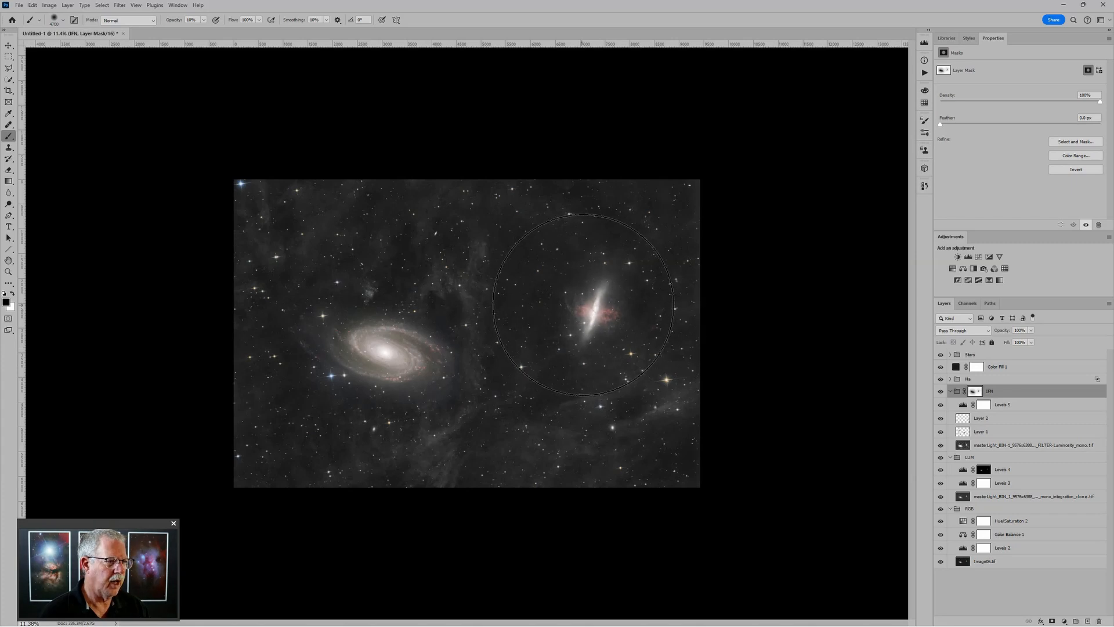
{"action": "key", "text": "bracketleft"}
{"action": "key", "text": "bracketleft"}
{"action": "key", "text": "bracketleft"}
{"action": "key", "text": "bracketleft"}
{"action": "key", "text": "bracketleft"}
{"action": "key", "text": "bracketleft"}
{"action": "key", "text": "bracketleft"}
{"action": "key", "text": "bracketleft"}
{"action": "key", "text": "bracketleft"}
{"action": "key", "text": "bracketleft"}
{"action": "key", "text": "bracketleft"}
{"action": "key", "text": "bracketleft"}
{"action": "key", "text": "bracketleft"}
{"action": "key", "text": "bracketleft"}
{"action": "key", "text": "bracketleft"}
{"action": "key", "text": "bracketleft"}
{"action": "key", "text": "bracketleft"}
{"action": "key", "text": "bracketleft"}
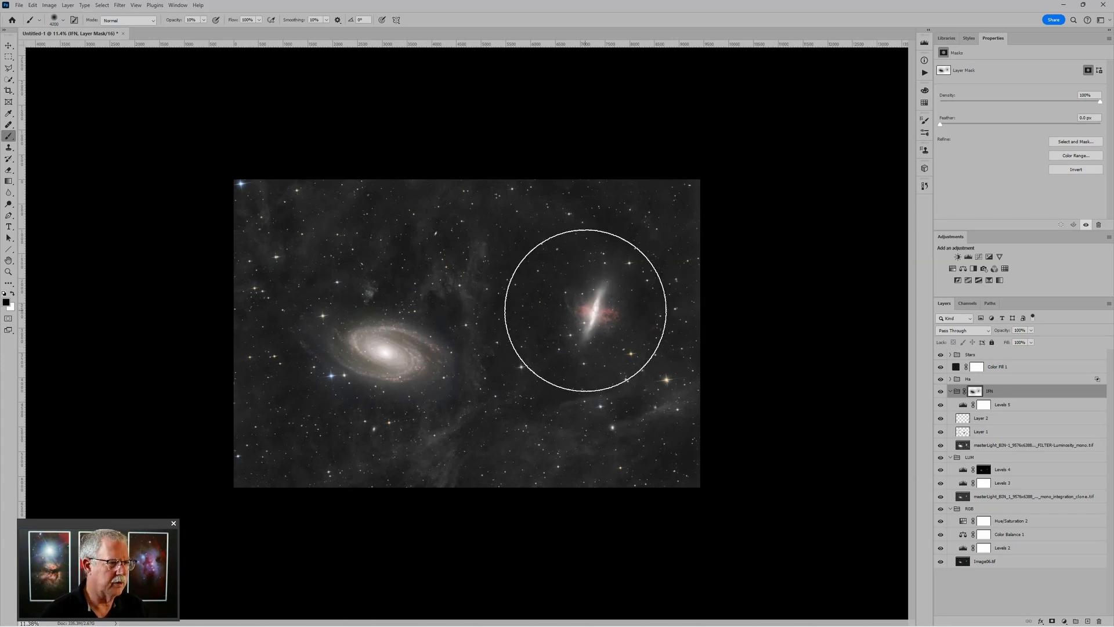
{"action": "key", "text": "bracketleft"}
{"action": "key", "text": "bracketleft"}
{"action": "key", "text": "bracketleft"}
{"action": "key", "text": "bracketleft"}
{"action": "key", "text": "bracketleft"}
{"action": "key", "text": "bracketleft"}
{"action": "key", "text": "bracketleft"}
{"action": "key", "text": "bracketleft"}
{"action": "key", "text": "bracketleft"}
{"action": "key", "text": "bracketleft"}
{"action": "key", "text": "bracketleft"}
{"action": "key", "text": "bracketleft"}
{"action": "key", "text": "bracketleft"}
{"action": "key", "text": "bracketleft"}
{"action": "key", "text": "bracketleft"}
{"action": "key", "text": "bracketleft"}
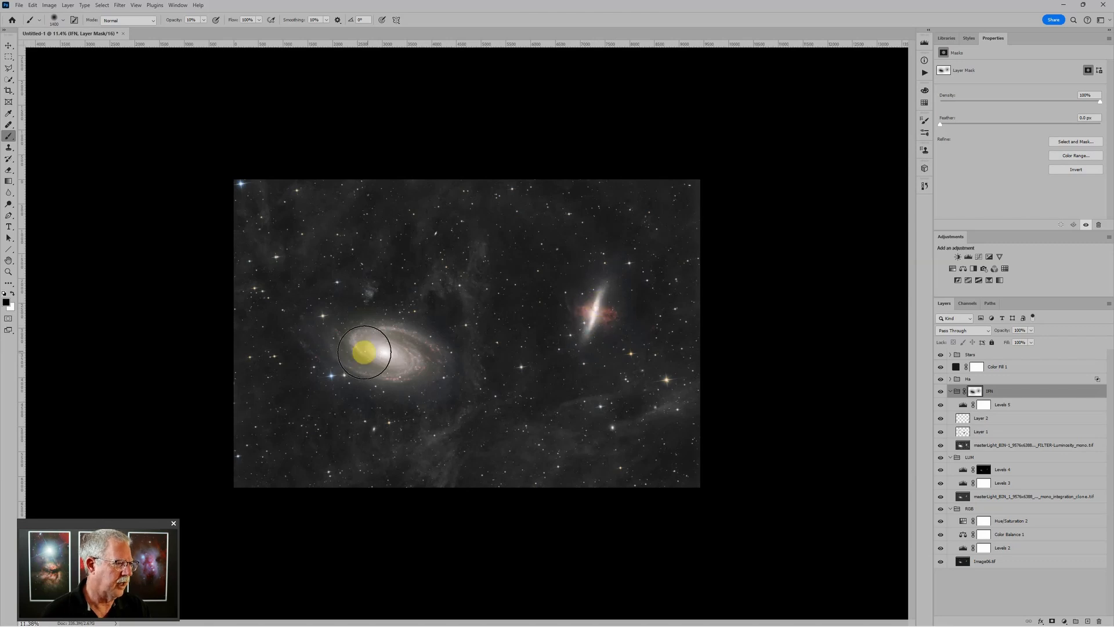
{"action": "key", "text": "bracketright"}
{"action": "key", "text": "bracketright"}
{"action": "key", "text": "bracketright"}
{"action": "key", "text": "bracketright"}
{"action": "key", "text": "bracketright"}
{"action": "key", "text": "bracketright"}
{"action": "key", "text": "bracketright"}
{"action": "key", "text": "bracketright"}
{"action": "key", "text": "bracketright"}
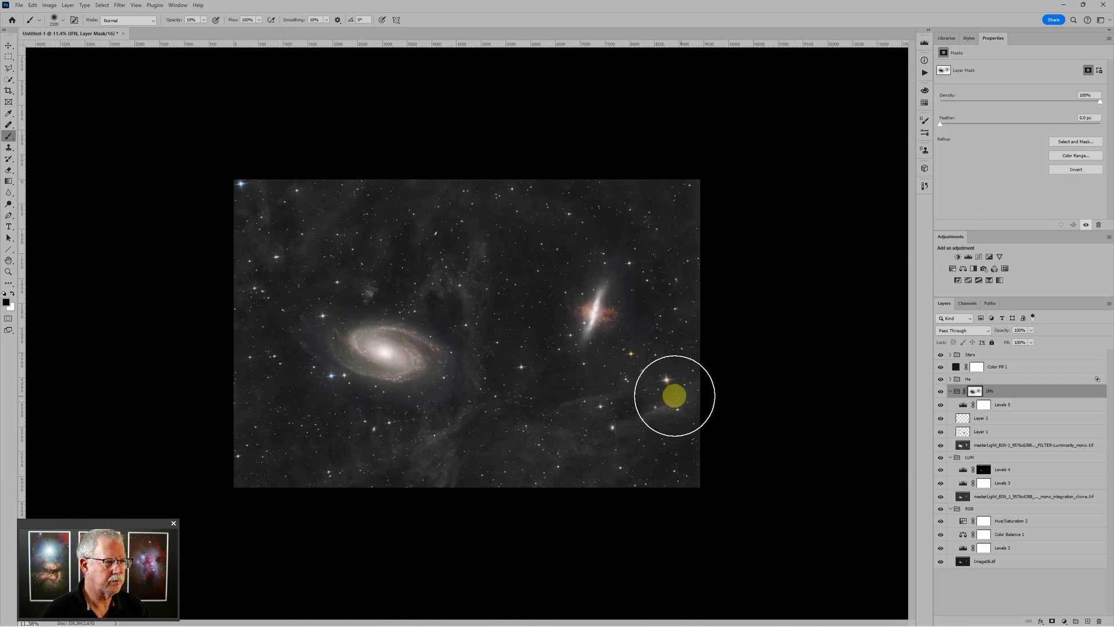
{"action": "key", "text": "ctrl+minus"}
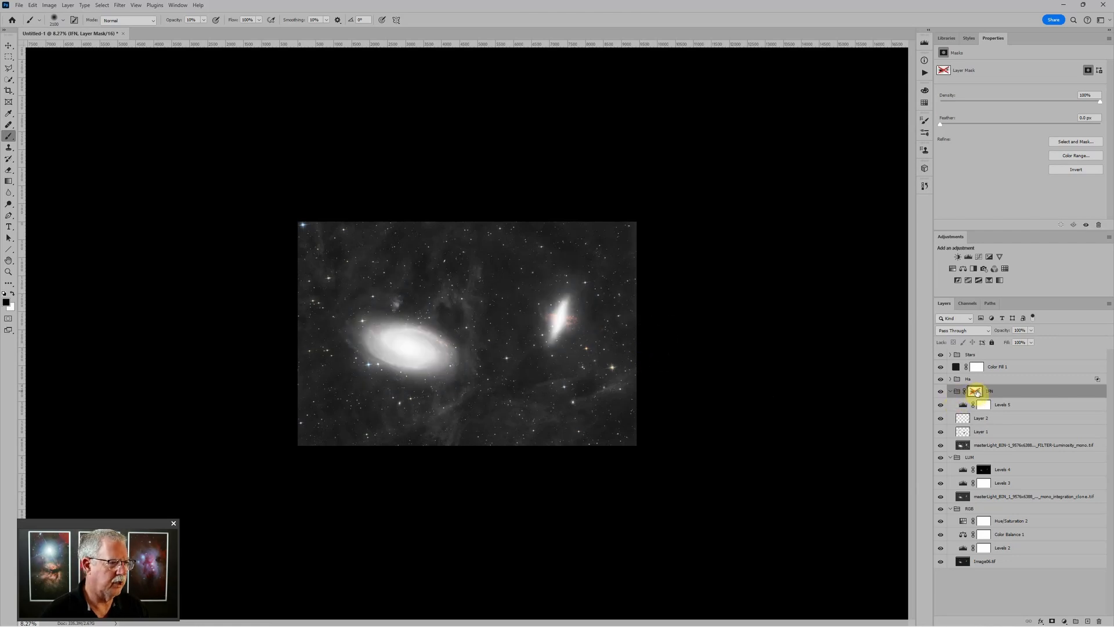
Compare the image with the IFN mask on and off, leave it enabled, and collapse IFN
{"action": "left_click", "coordinate": [978, 393], "text": "shift"}
{"action": "left_click", "coordinate": [978, 393], "text": "shift"}
{"action": "left_click", "coordinate": [977, 394], "text": "shift"}
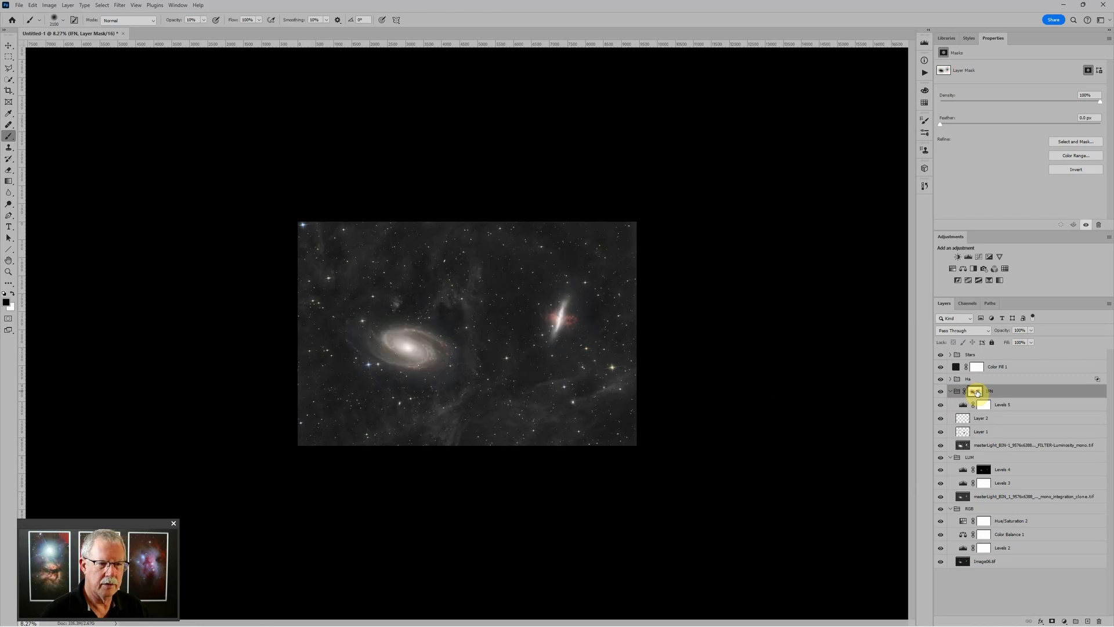
{"action": "left_click", "coordinate": [977, 393], "text": "shift"}
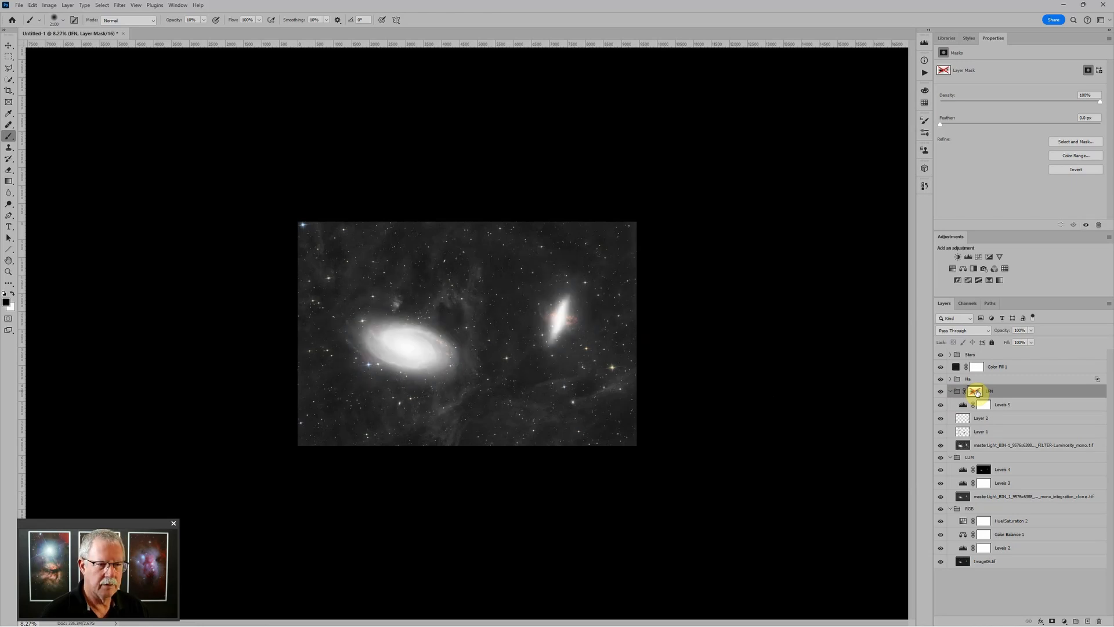
{"action": "left_click", "coordinate": [977, 393], "text": "shift"}
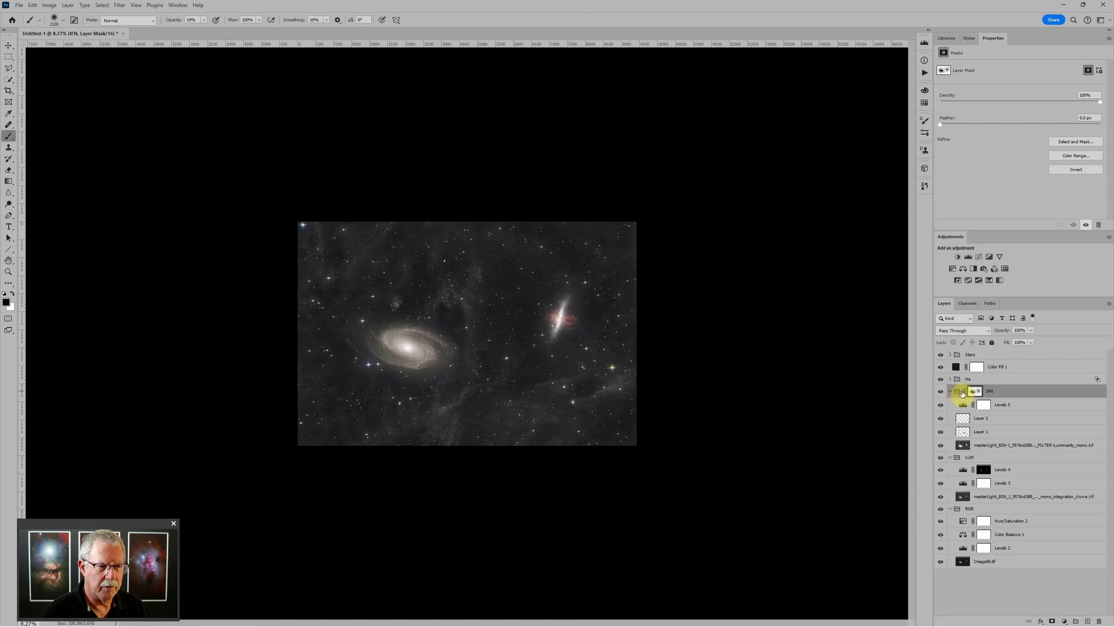
{"action": "left_click", "coordinate": [951, 392]}
{"action": "scroll", "coordinate": [712, 309], "scroll_direction": "up", "scroll_amount": 2}
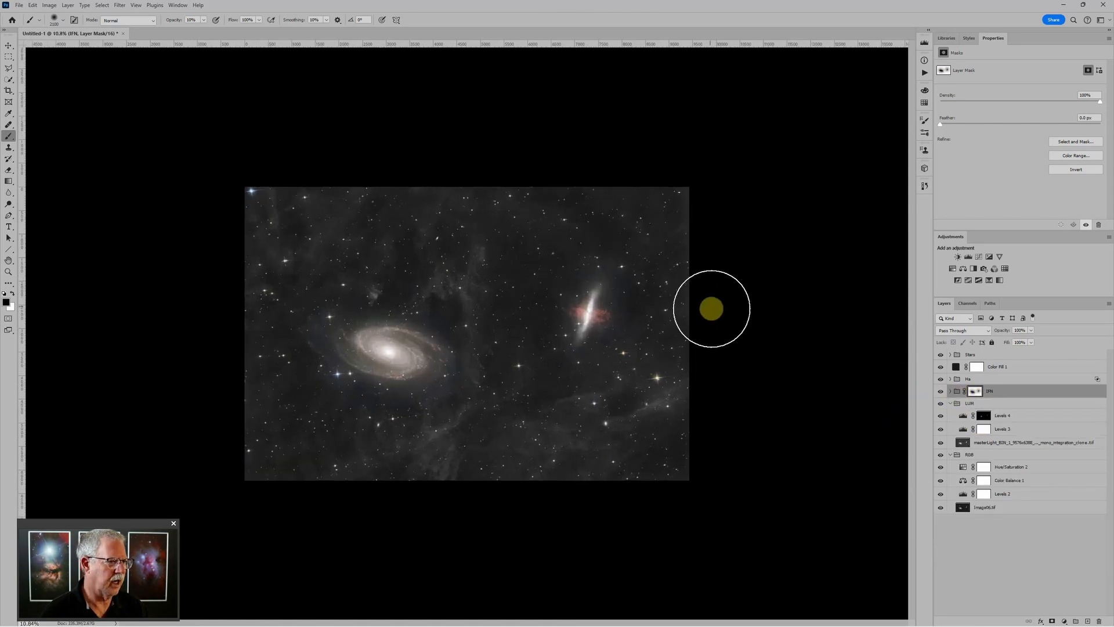
{"action": "scroll", "coordinate": [714, 309], "scroll_direction": "up", "scroll_amount": 1}
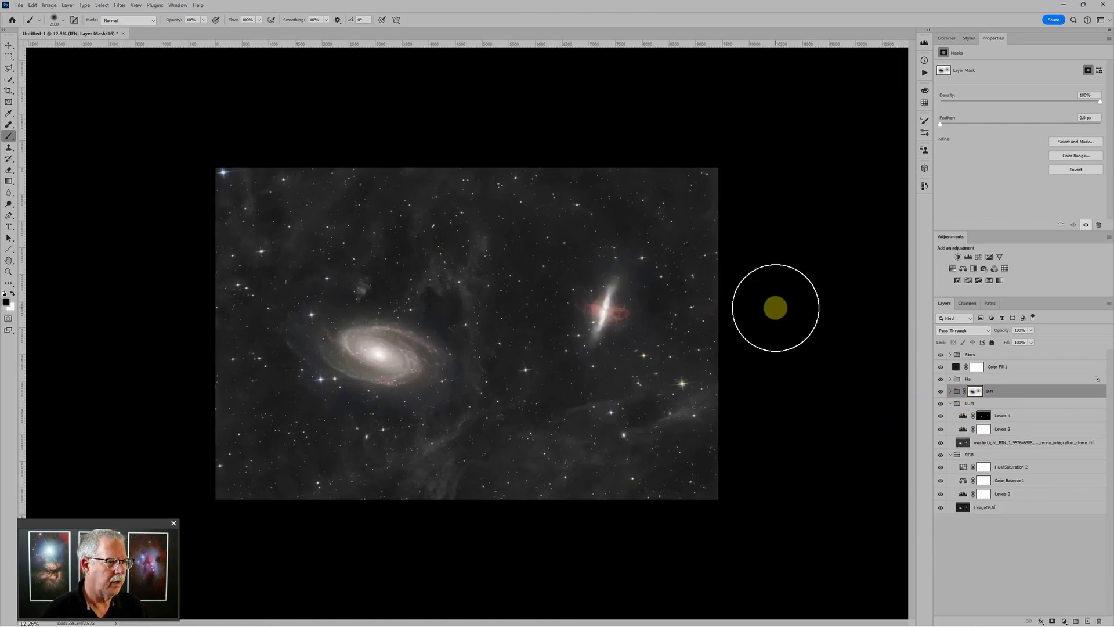
{"action": "scroll", "coordinate": [778, 306], "scroll_direction": "up", "scroll_amount": 4}
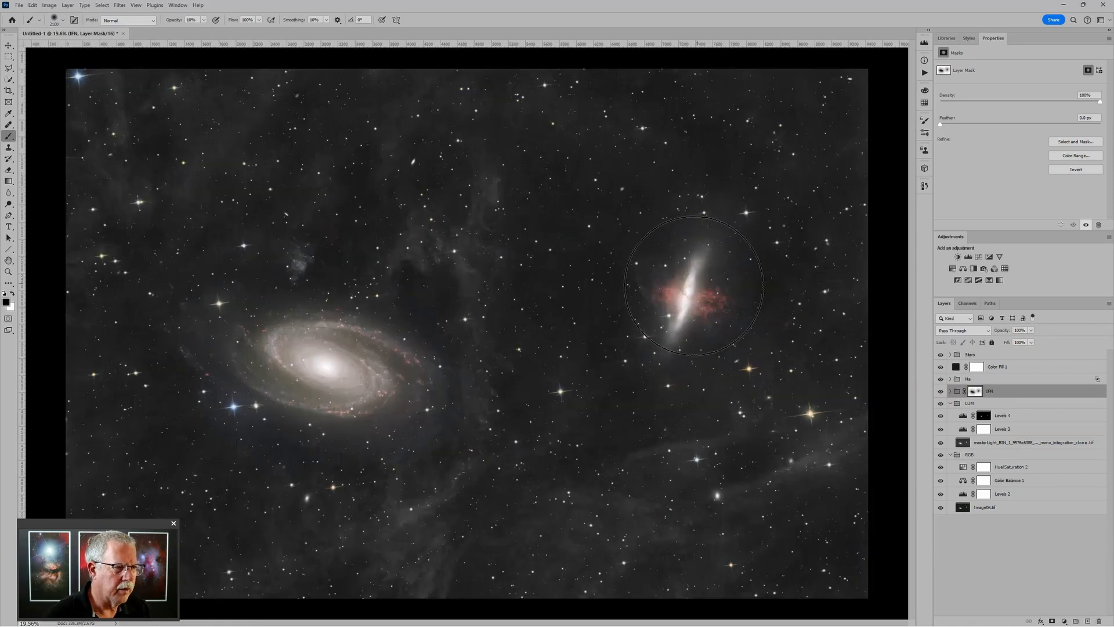
Expand the Ha group and raise Levels 6 midtones to 1.26
{"action": "left_click", "coordinate": [955, 381]}
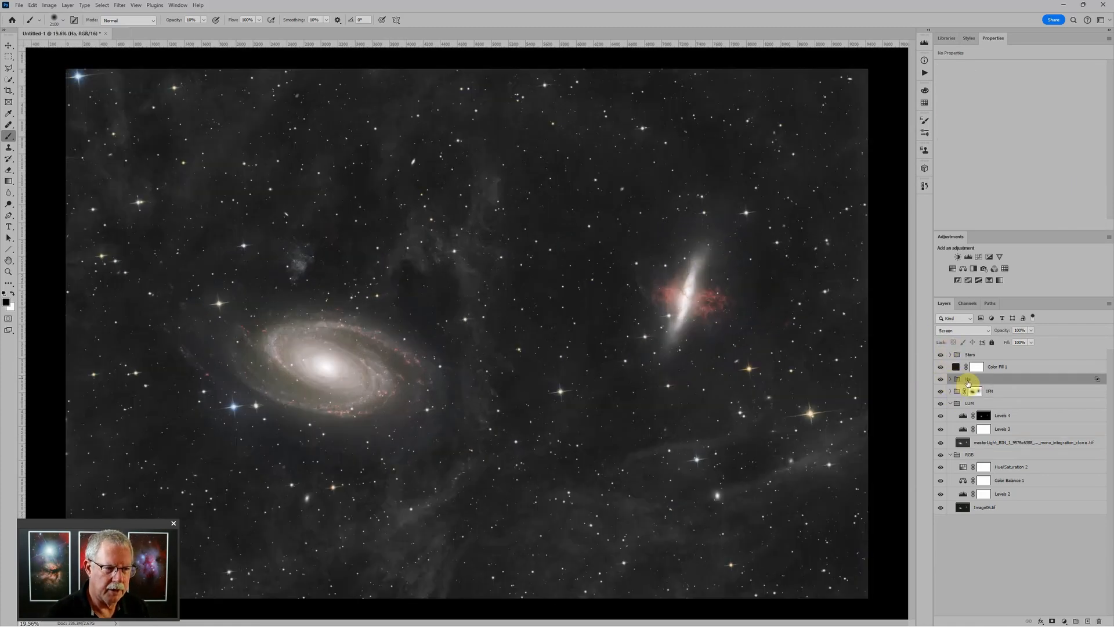
{"action": "left_click", "coordinate": [950, 379]}
{"action": "left_click", "coordinate": [963, 391]}
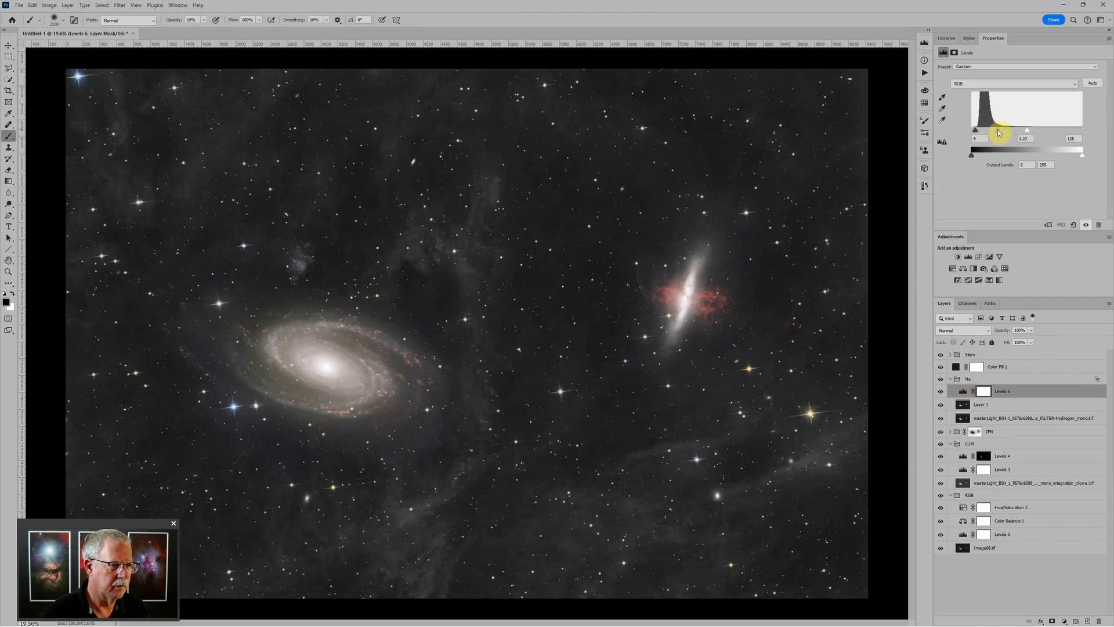
{"action": "left_click_drag", "start_coordinate": [998, 130], "coordinate": [997, 132]}
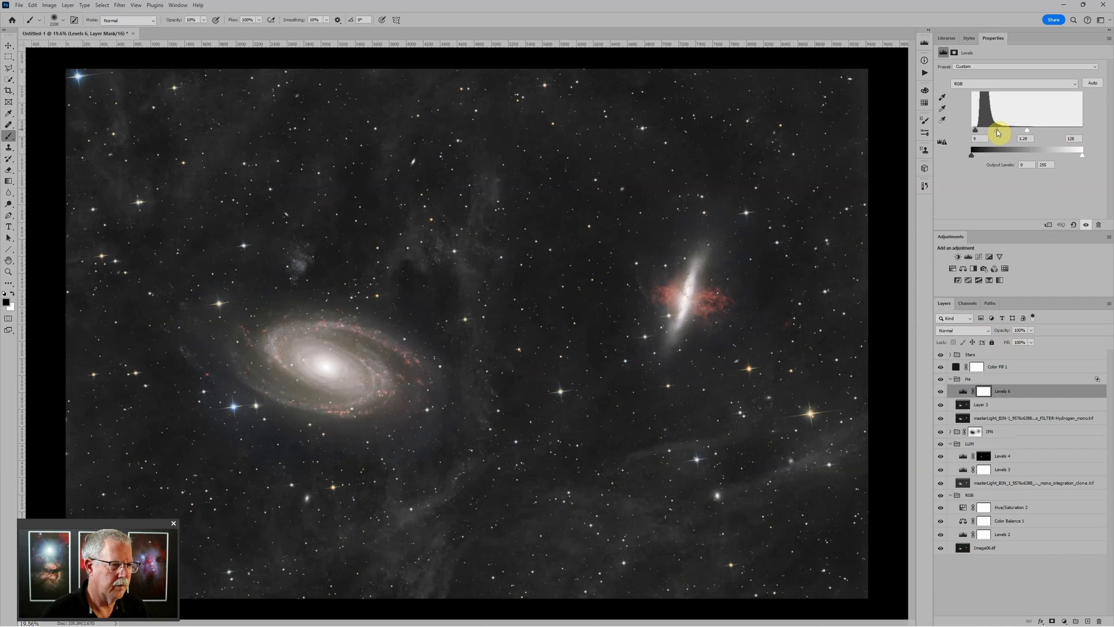
{"action": "scroll", "coordinate": [772, 285], "scroll_direction": "down", "scroll_amount": 3}
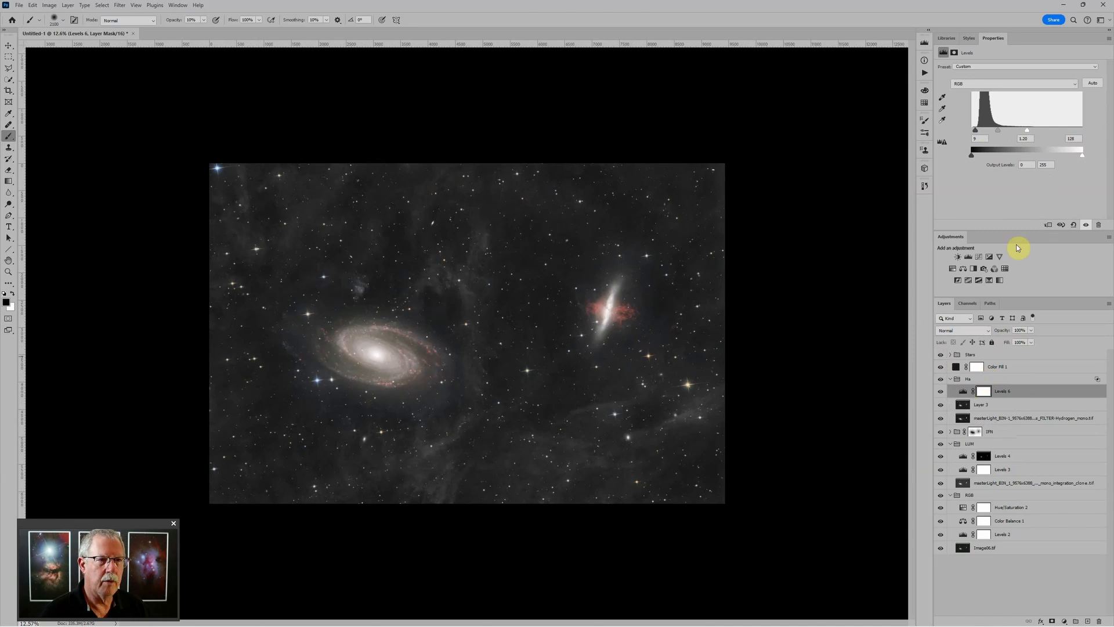
Collapse the Ha group and add a new Levels adjustment above it
{"action": "left_click", "coordinate": [967, 380]}
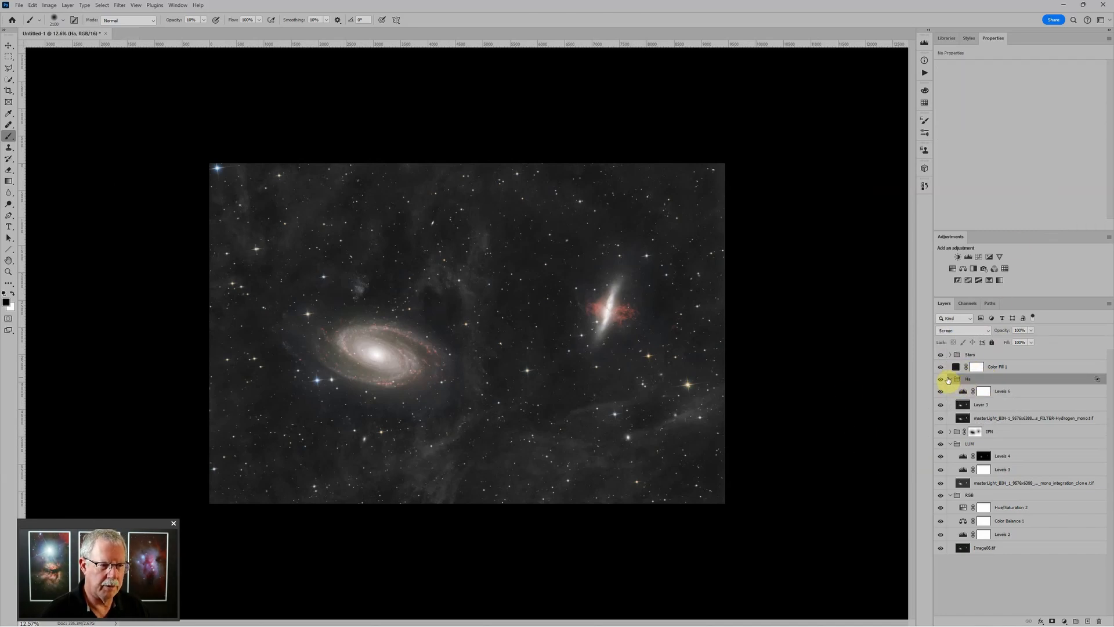
{"action": "left_click", "coordinate": [950, 379]}
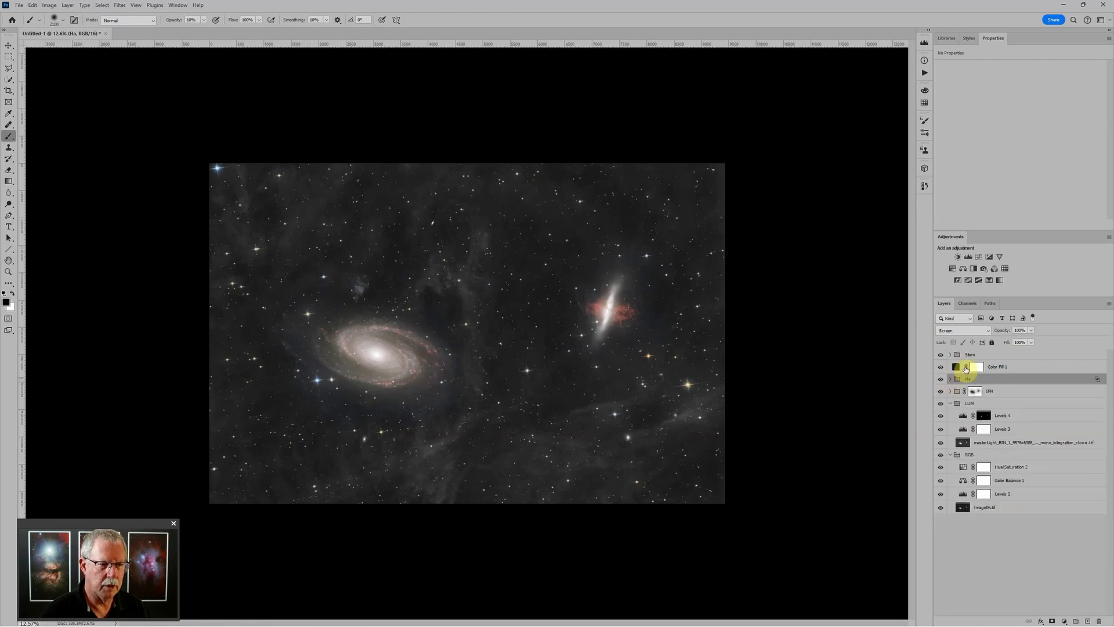
{"action": "left_click", "coordinate": [969, 257]}
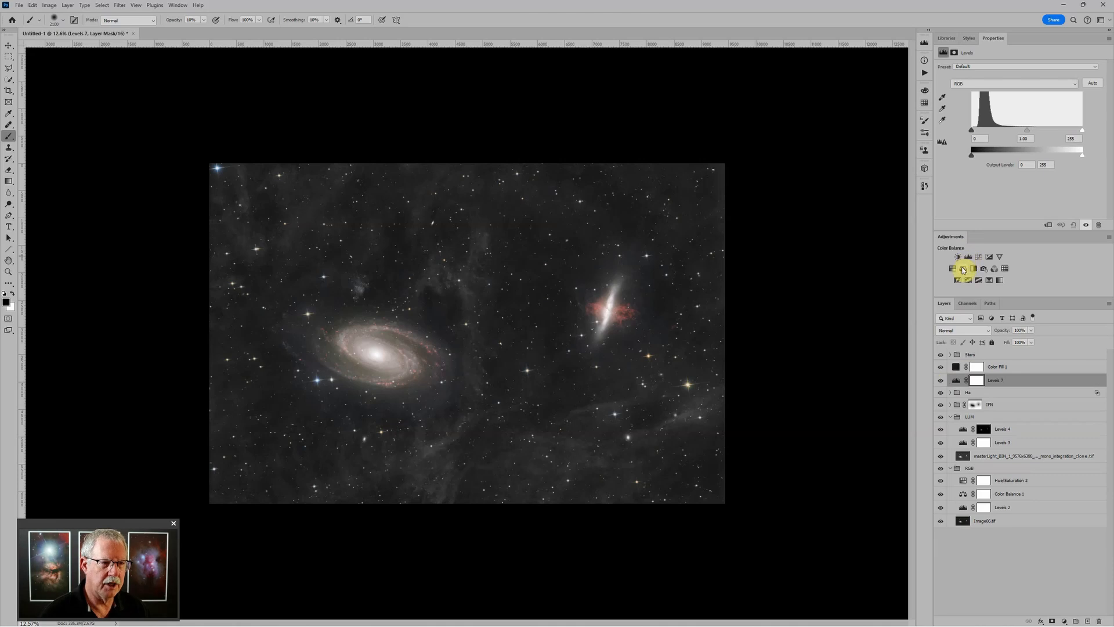
Add top-level Color Balance and Hue/Saturation adjustments, with saturation at +16
{"action": "left_click", "coordinate": [963, 268]}
{"action": "left_click", "coordinate": [953, 268]}
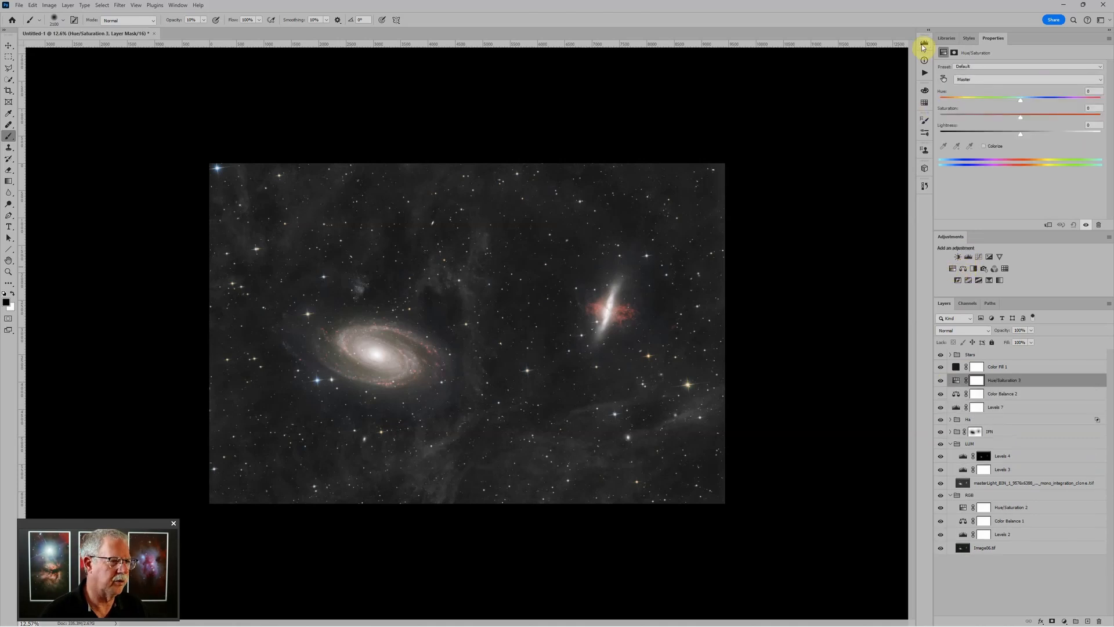
{"action": "left_click_drag", "start_coordinate": [1021, 117], "coordinate": [1028, 121]}
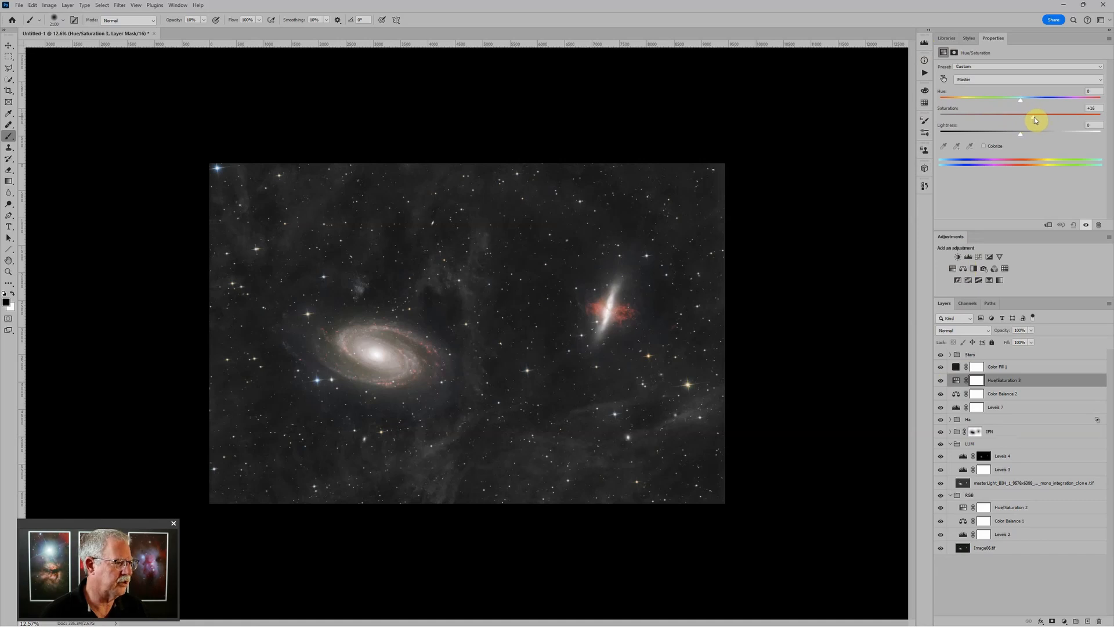
Select Levels 7, then the Levels 3 adjustment in the LUM group
{"action": "left_click", "coordinate": [956, 407]}
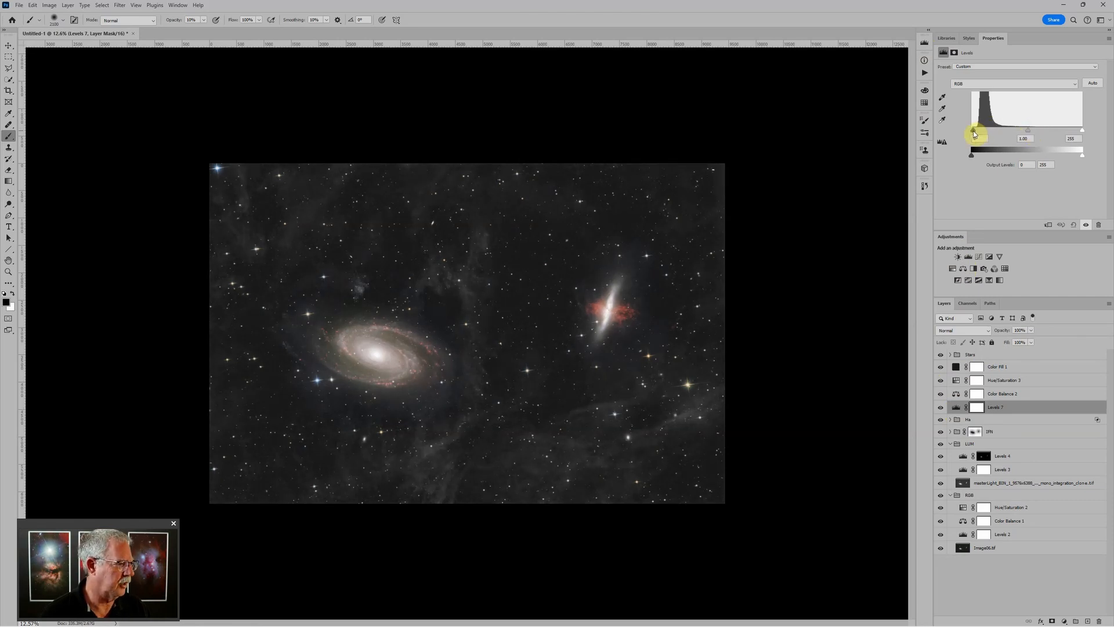
{"action": "scroll", "coordinate": [747, 192], "scroll_direction": "down", "scroll_amount": 3}
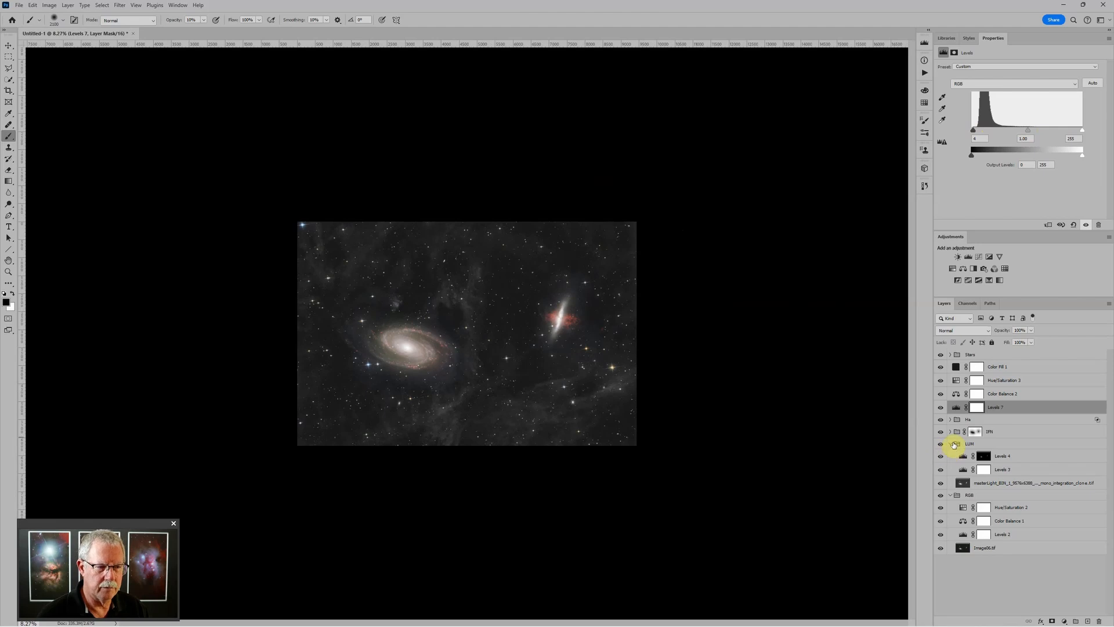
{"action": "left_click", "coordinate": [963, 470]}
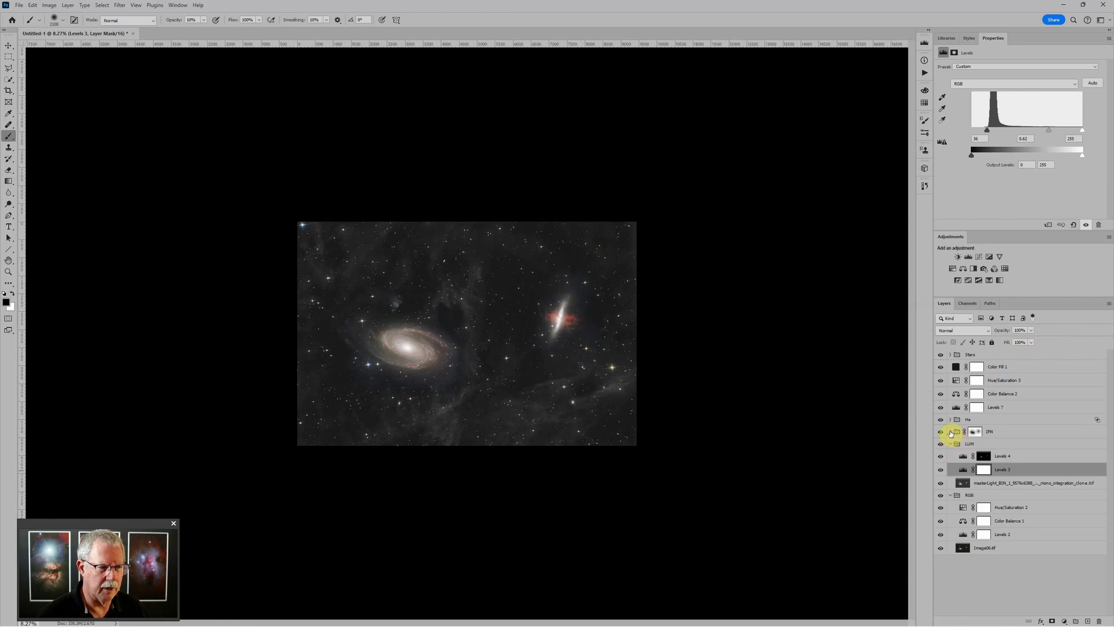
Expand the IFN group, select Levels 5, and reduce the brush size slightly
{"action": "left_click", "coordinate": [950, 432]}
{"action": "left_click", "coordinate": [963, 445]}
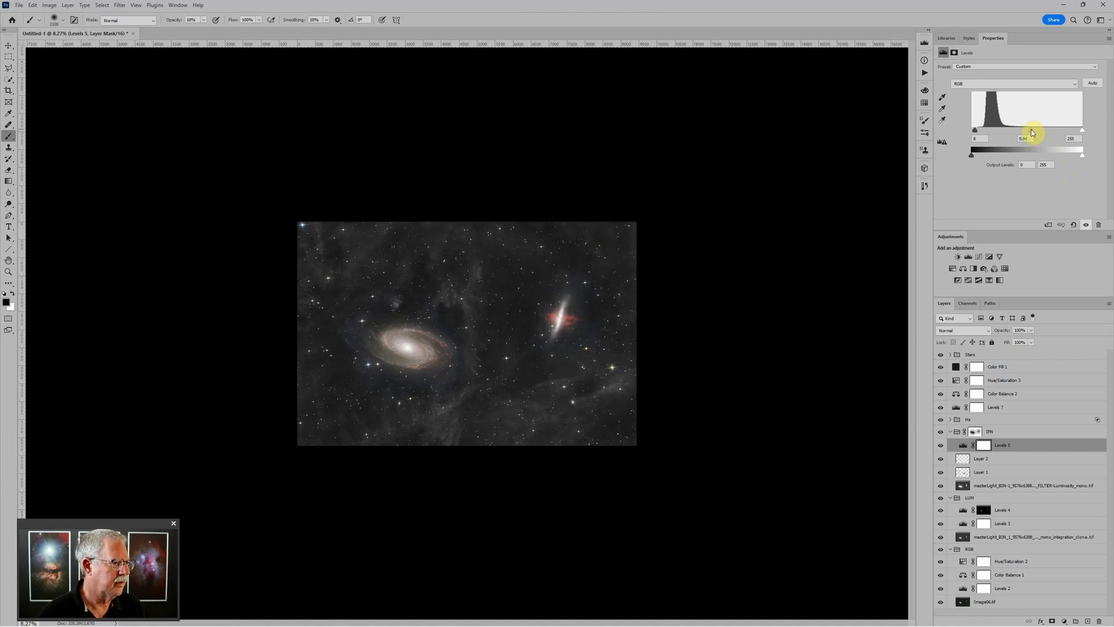
{"action": "scroll", "coordinate": [756, 215], "scroll_direction": "up", "scroll_amount": 1}
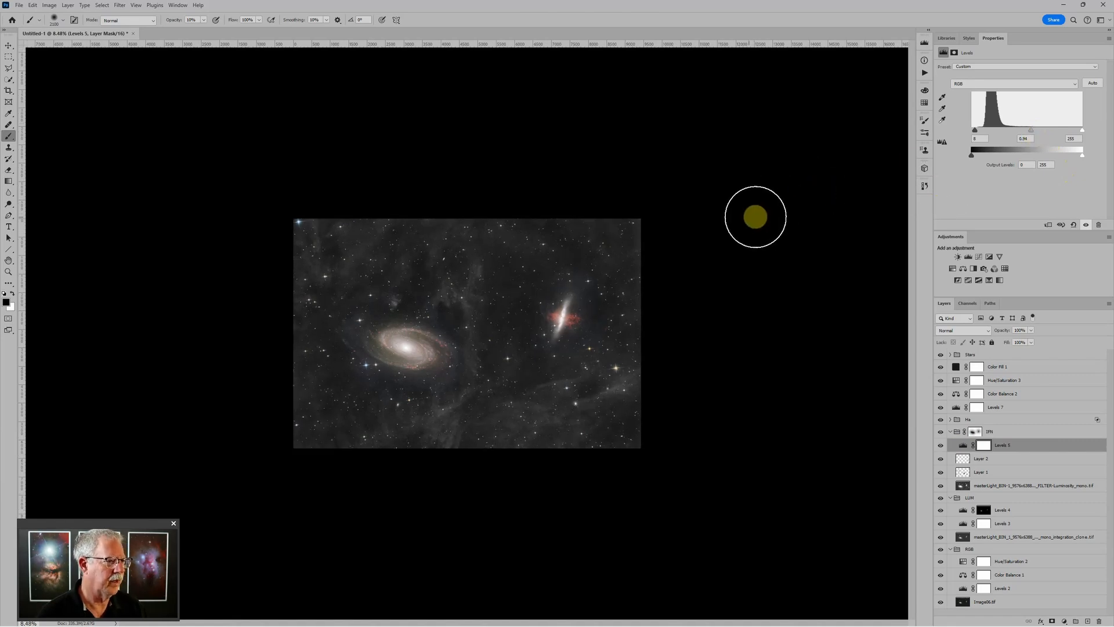
{"action": "scroll", "coordinate": [751, 219], "scroll_direction": "up", "scroll_amount": 1}
{"action": "scroll", "coordinate": [753, 220], "scroll_direction": "down", "scroll_amount": 1}
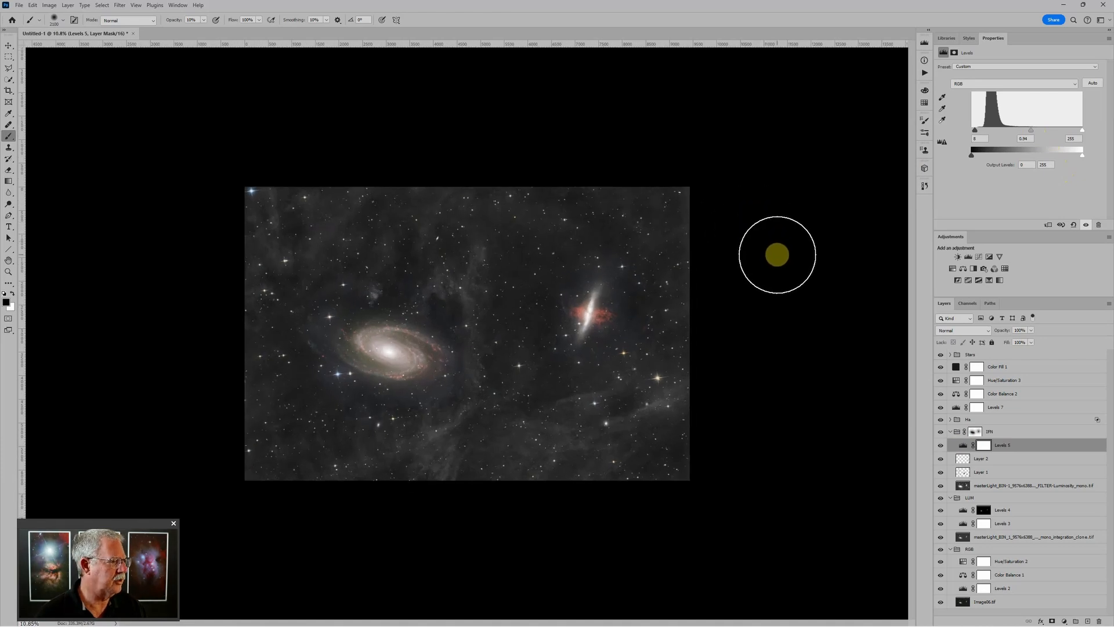
{"action": "scroll", "coordinate": [827, 258], "scroll_direction": "down", "scroll_amount": 1}
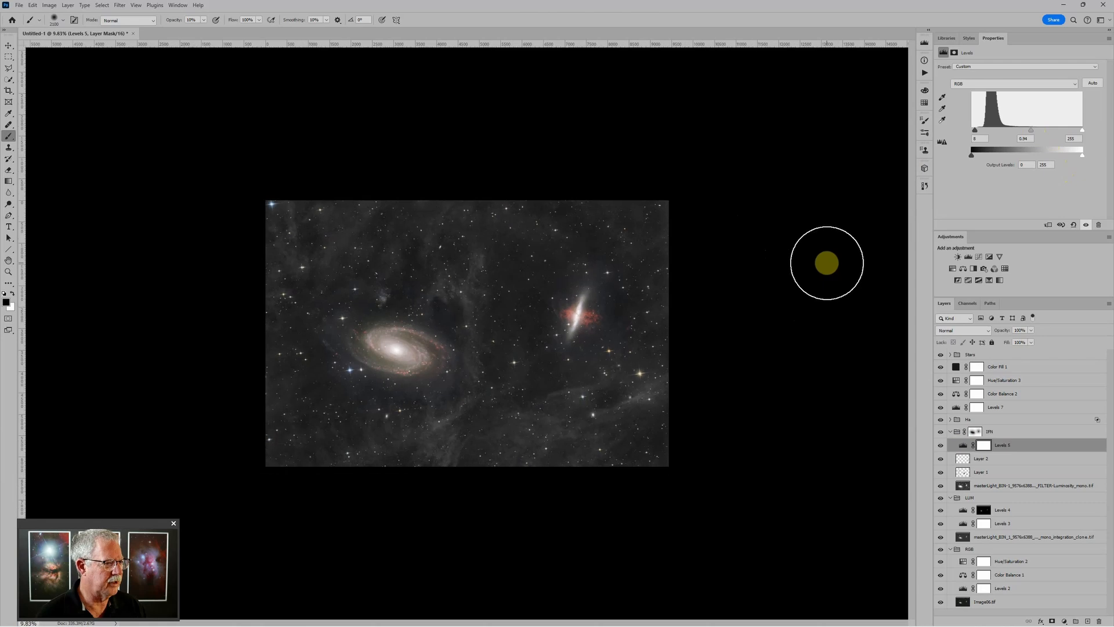
{"action": "key", "text": "bracketleft"}
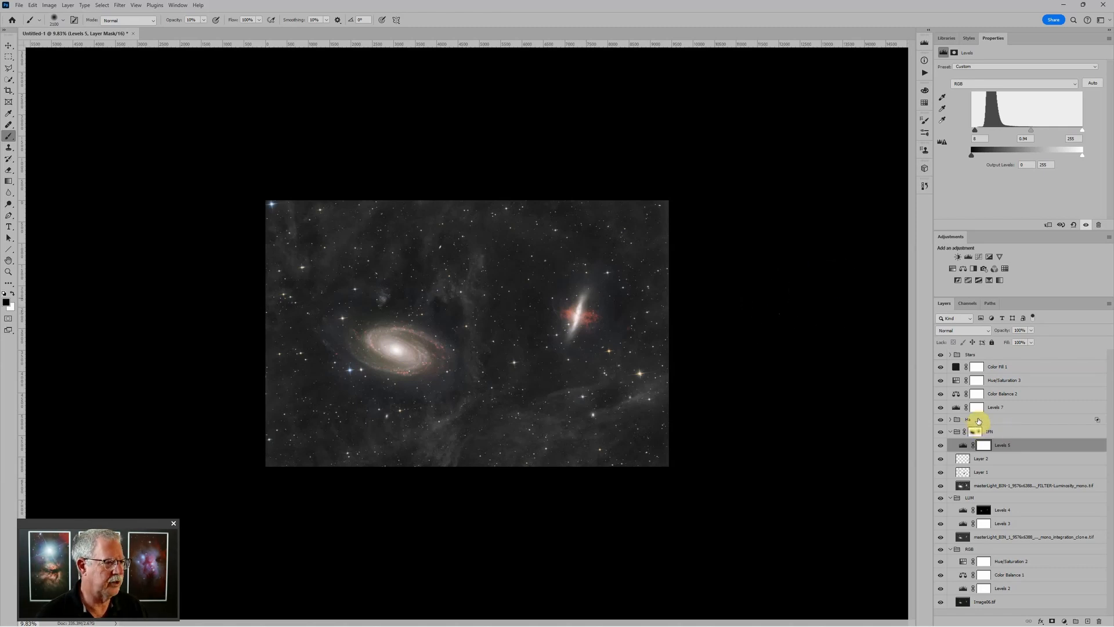
{"action": "scroll", "coordinate": [641, 333], "scroll_direction": "up", "scroll_amount": 1}
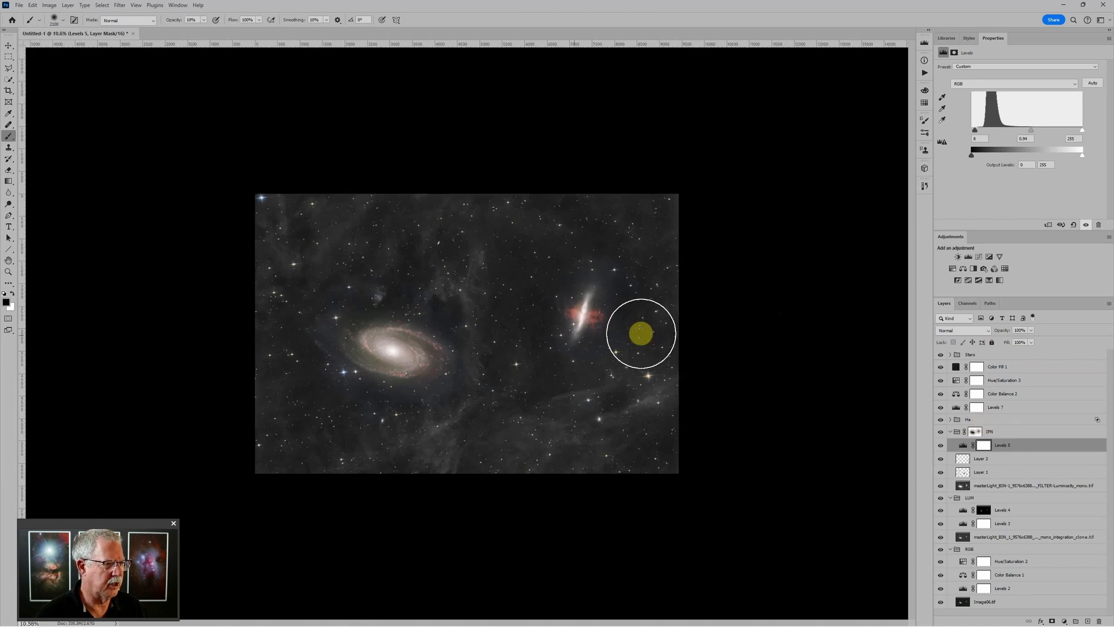
{"action": "scroll", "coordinate": [579, 343], "scroll_direction": "up", "scroll_amount": 4}
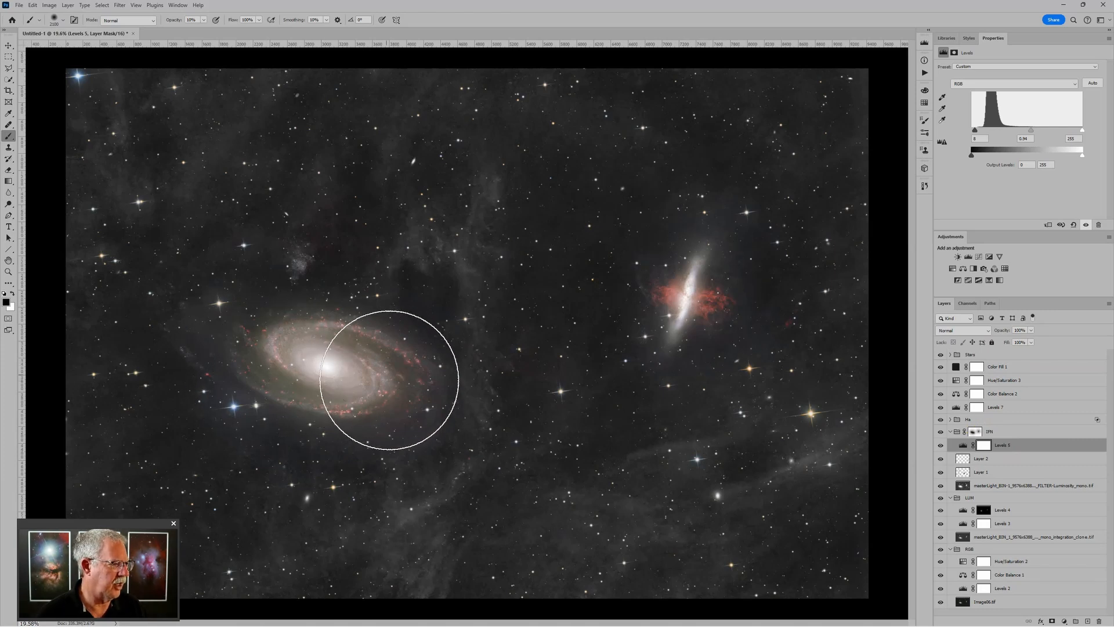
{"action": "scroll", "coordinate": [750, 290], "scroll_direction": "down", "scroll_amount": 3}
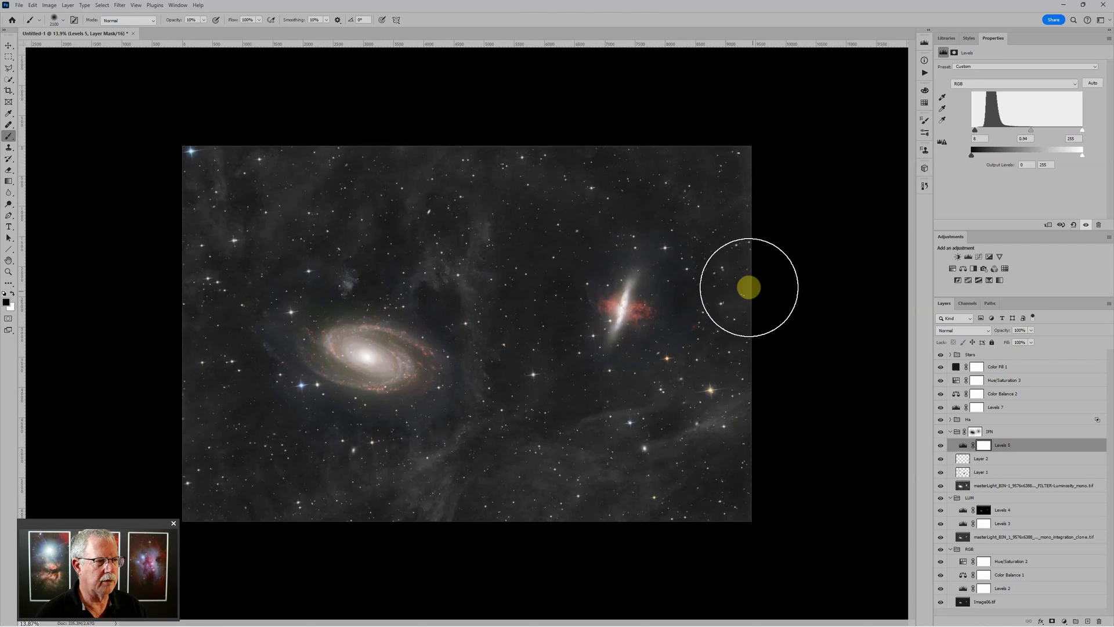